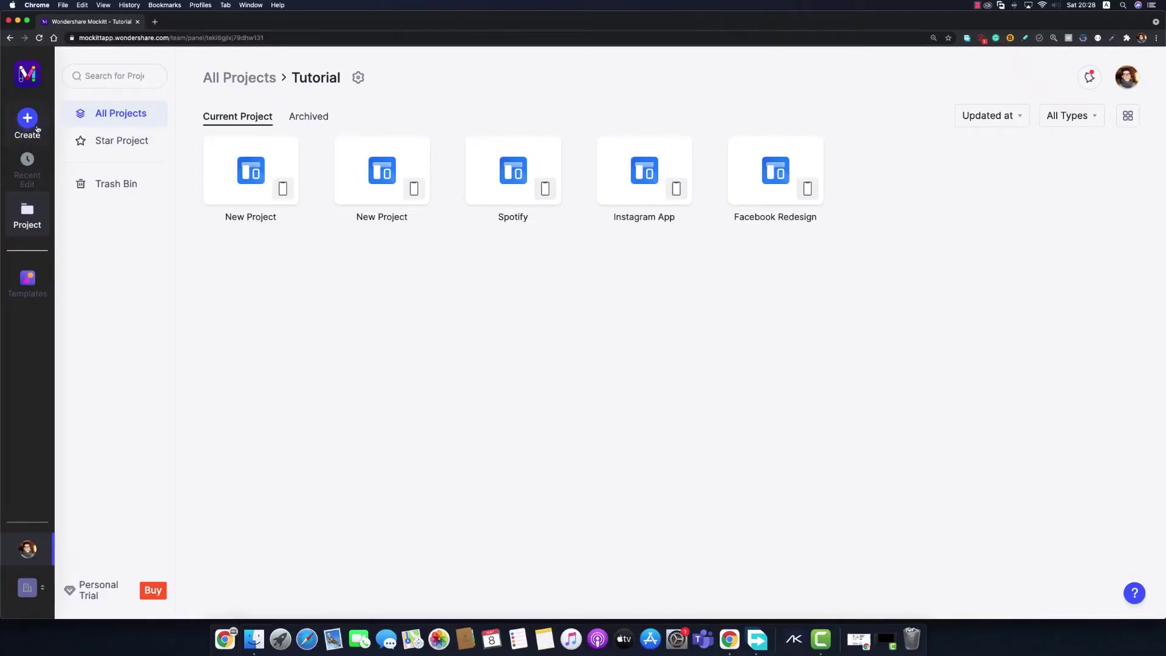
Step: Create a new prototype for iPhone 12 Pro/12 (390 × 844) and rename the project TikTok
{"action": "left_click", "coordinate": [25, 125]}
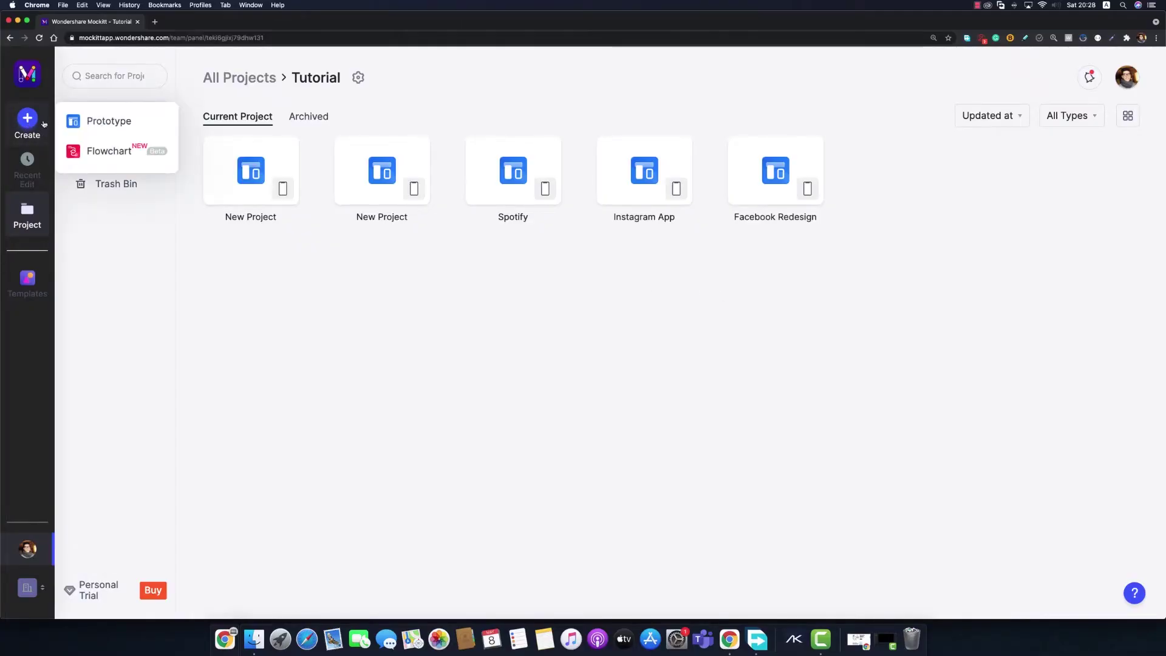
{"action": "left_click", "coordinate": [102, 123]}
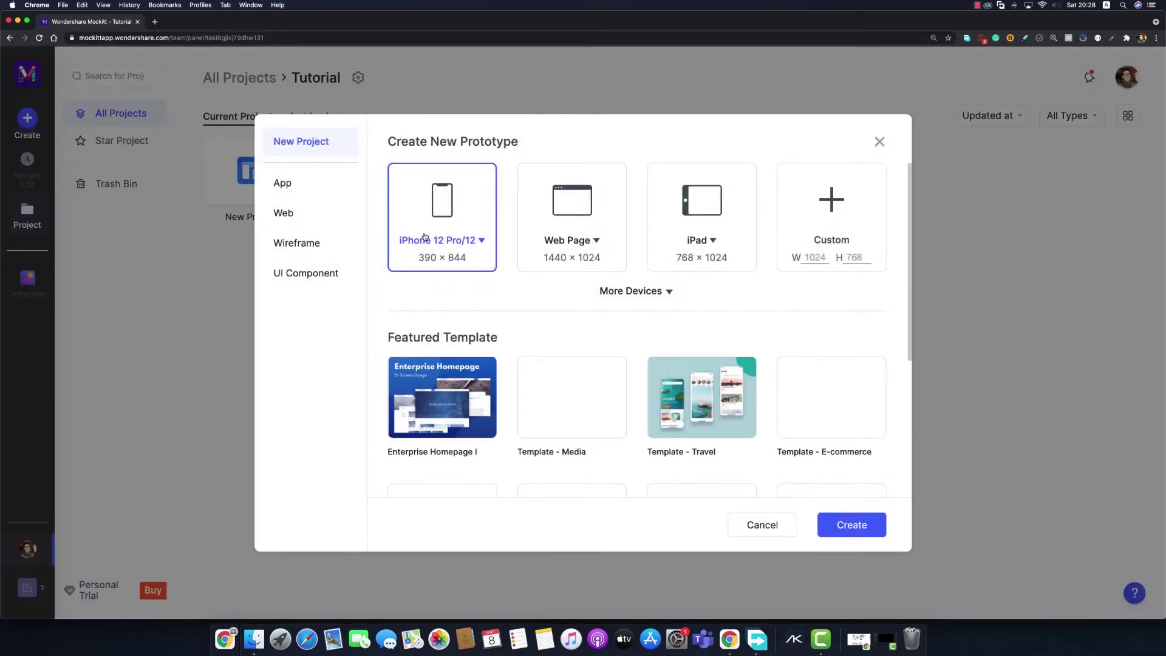
{"action": "left_click", "coordinate": [850, 526]}
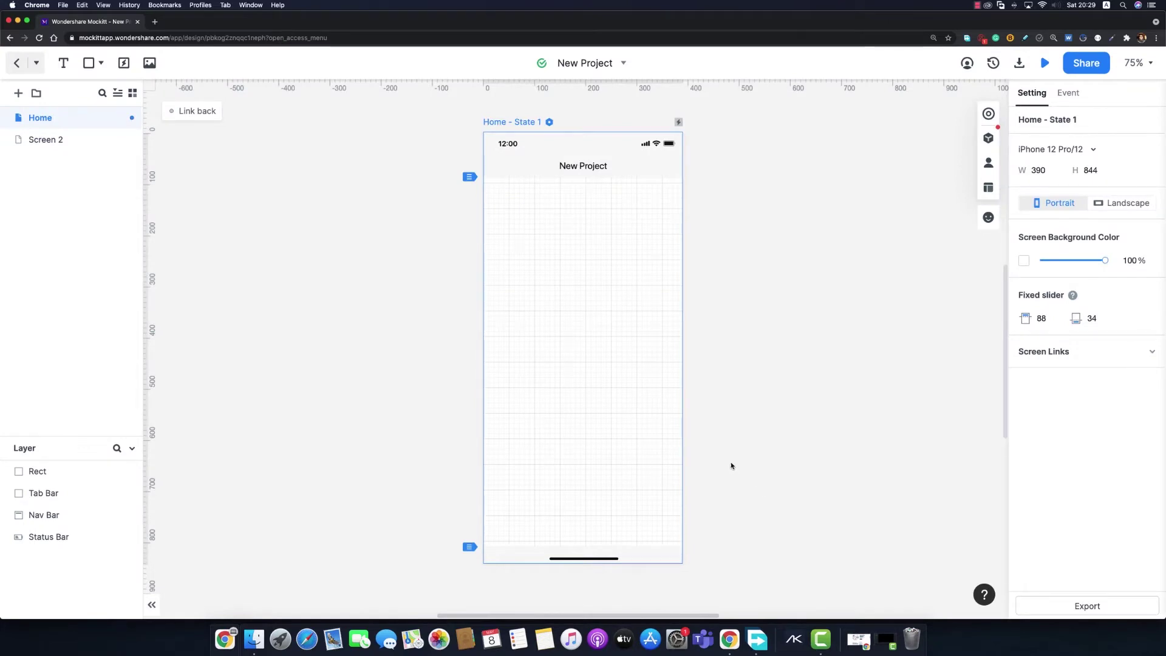
{"action": "type", "text": "kTok"}
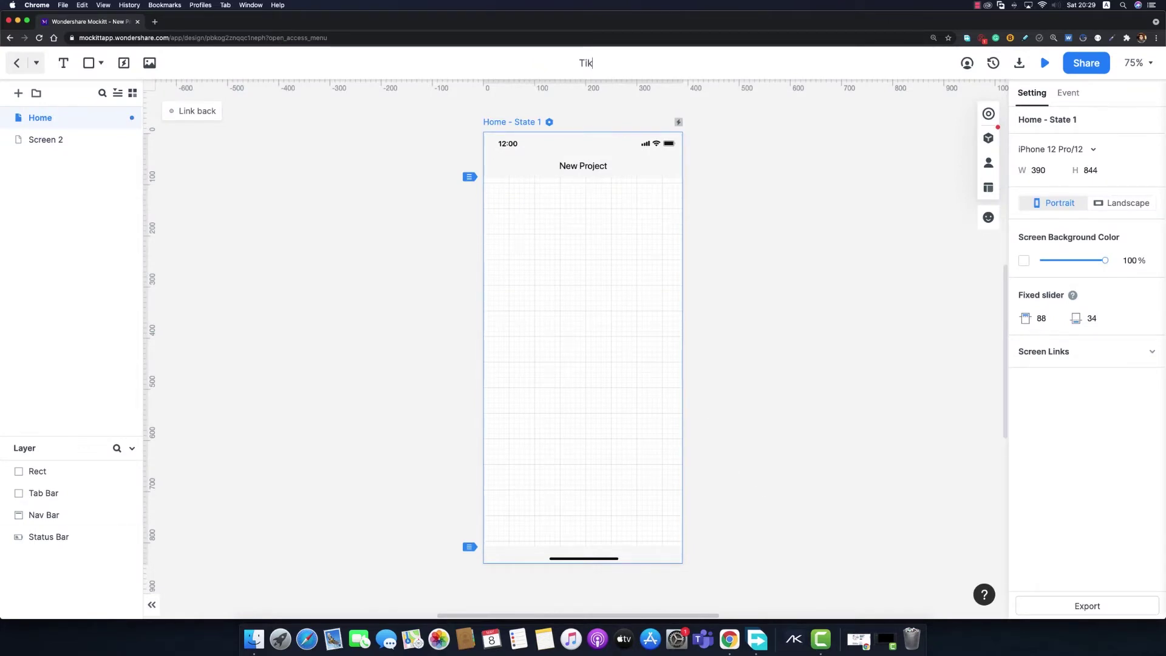
{"action": "left_click", "coordinate": [804, 160]}
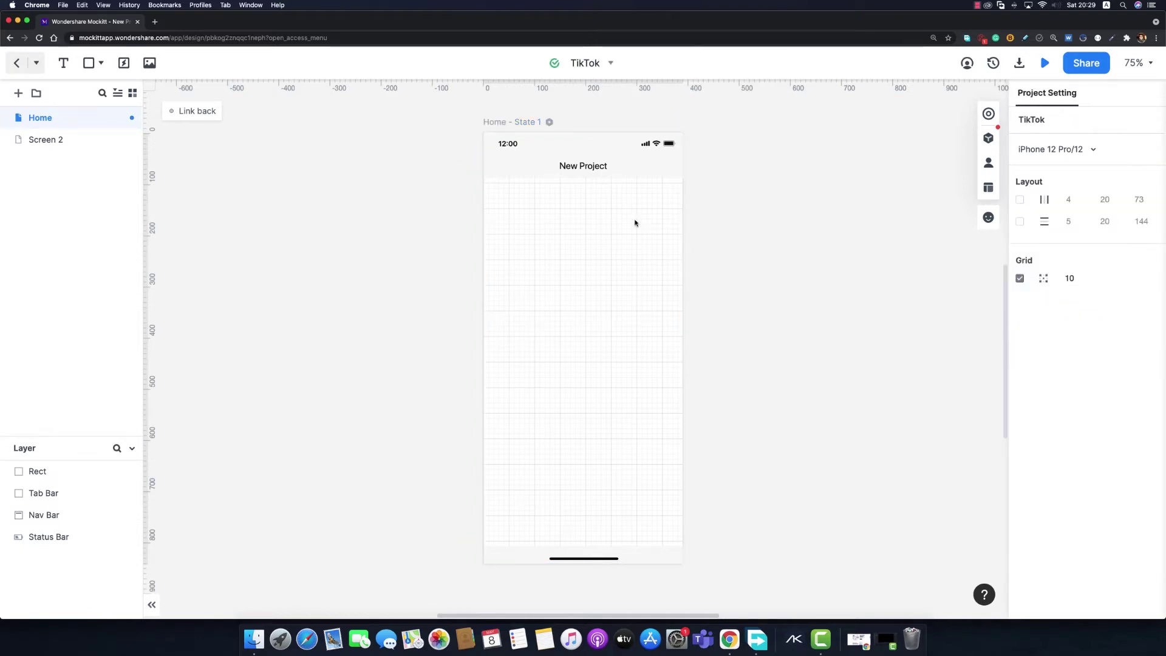
Step: Draw a rectangle of about 390 × 847 covering the whole Home screen and turn off its stroke
{"action": "scroll", "coordinate": [635, 223], "scroll_direction": "up", "scroll_amount": 2}
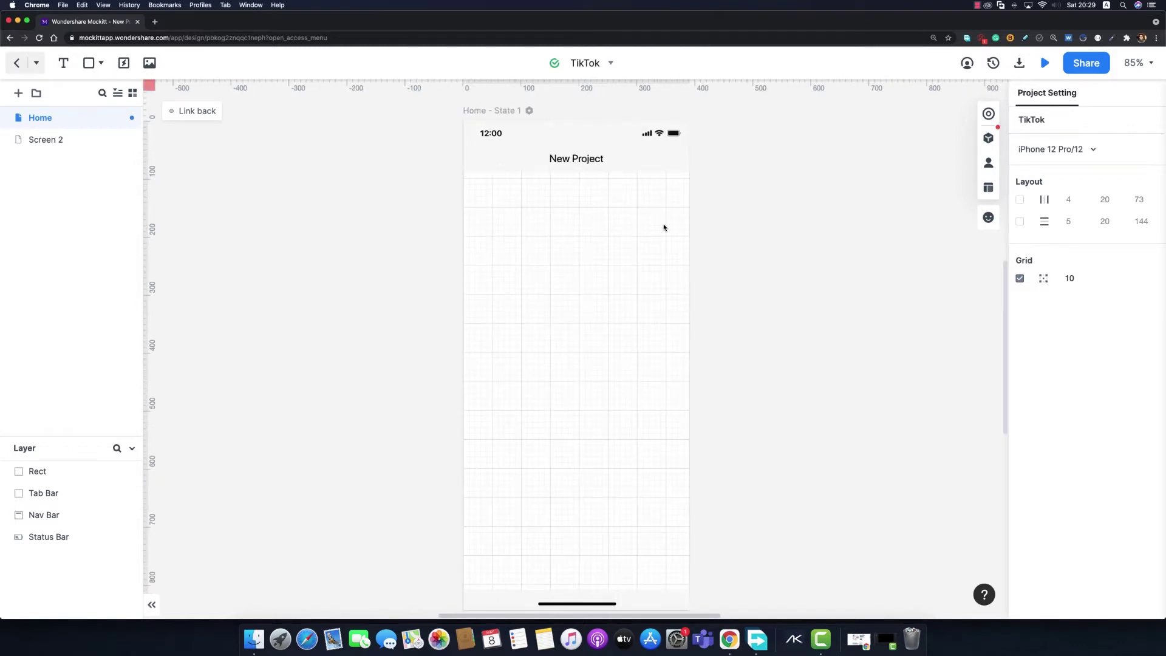
{"action": "left_click", "coordinate": [100, 63]}
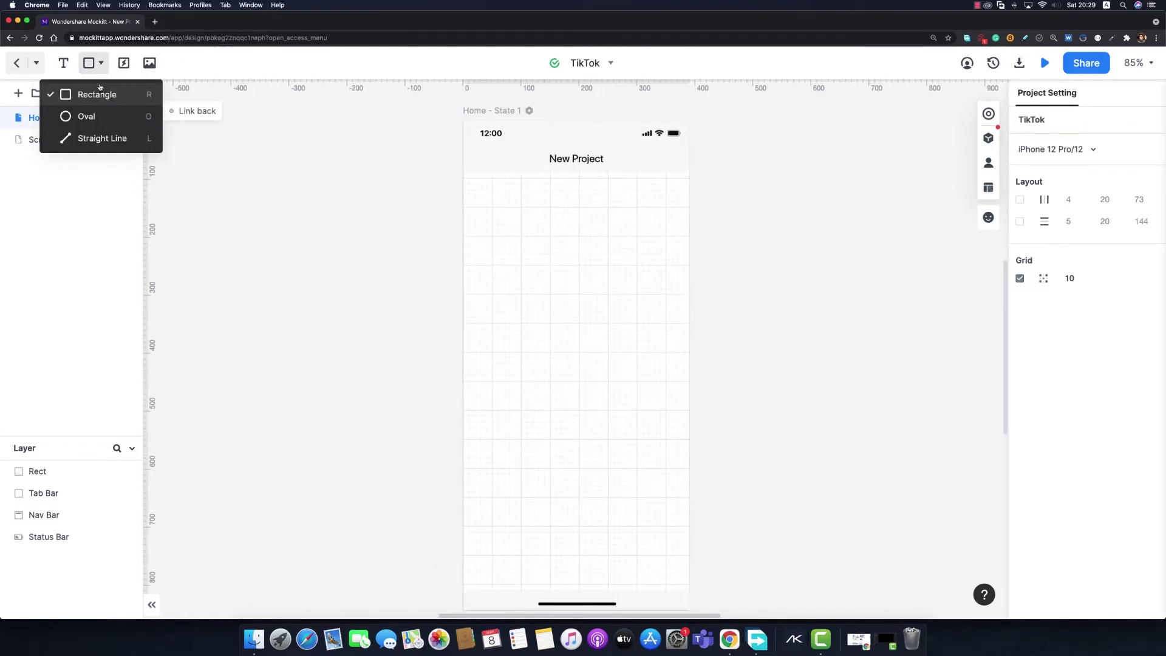
{"action": "left_click", "coordinate": [101, 89]}
{"action": "left_click_drag", "start_coordinate": [464, 119], "coordinate": [689, 514]}
{"action": "left_click", "coordinate": [1022, 530]}
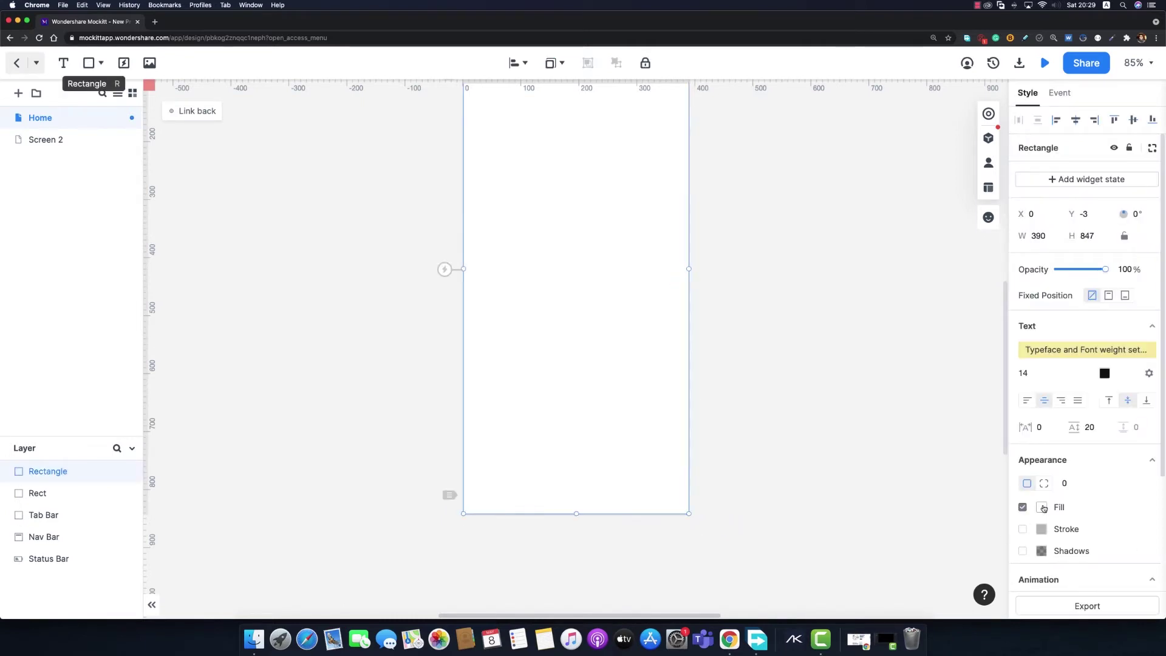
Step: Fill the full-screen rectangle with #1E1E1E and move it beneath all other layers
{"action": "left_click", "coordinate": [1043, 508]}
{"action": "type", "text": "1E1"}
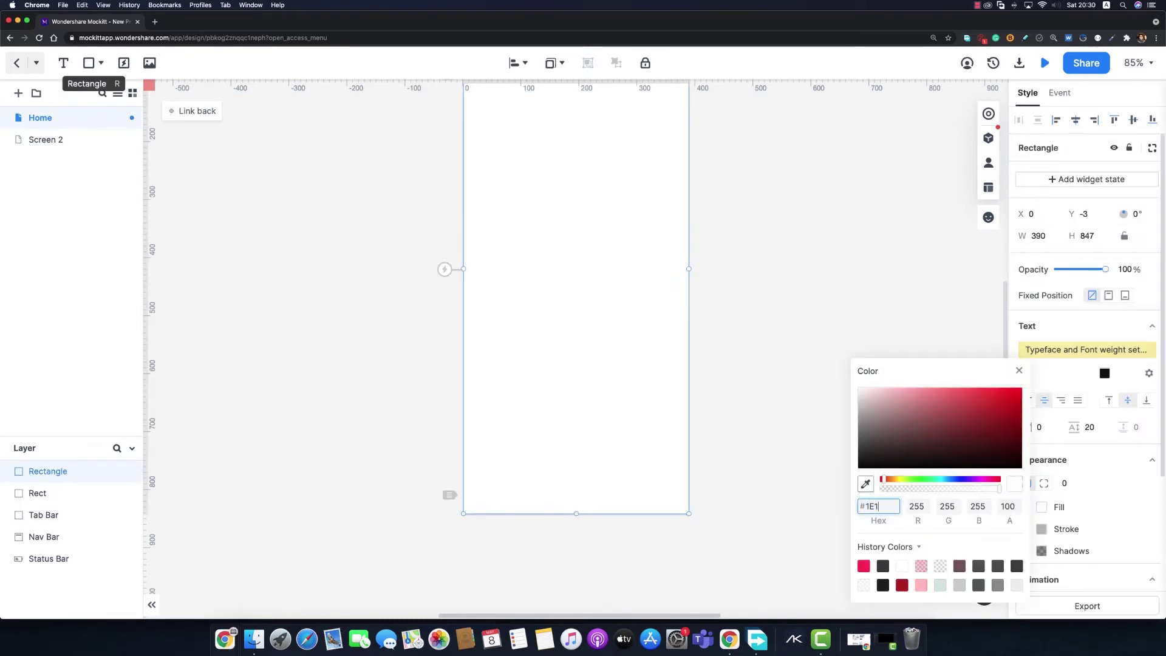
{"action": "type", "text": "E1E"}
{"action": "key", "text": "Return"}
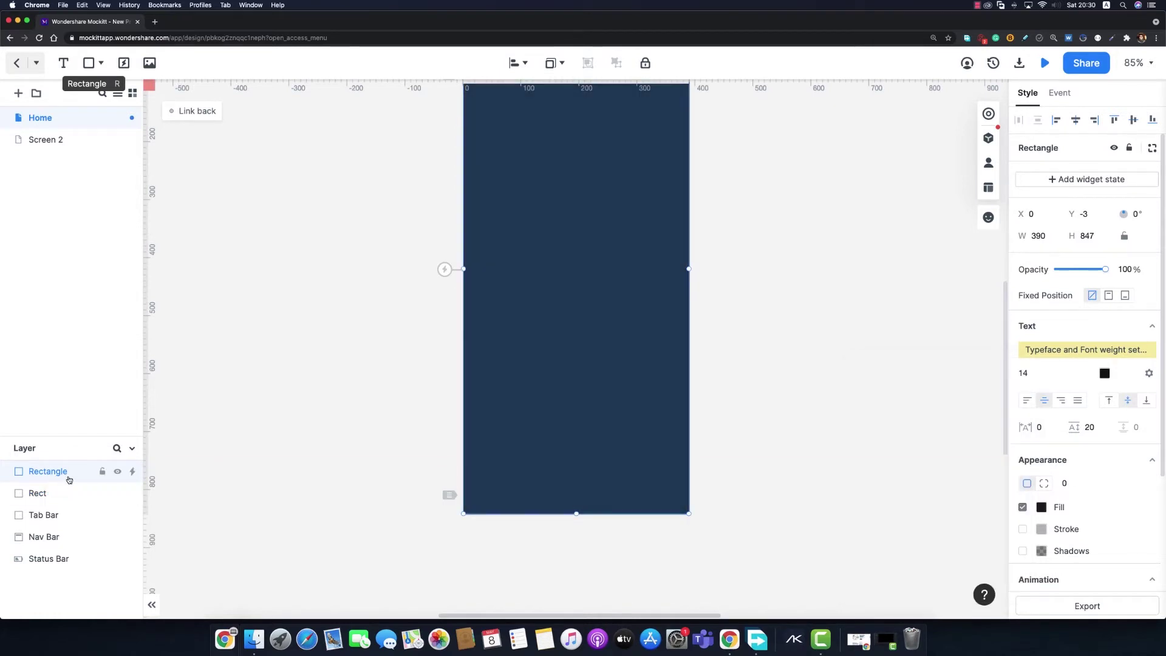
{"action": "left_click_drag", "start_coordinate": [76, 474], "coordinate": [68, 567]}
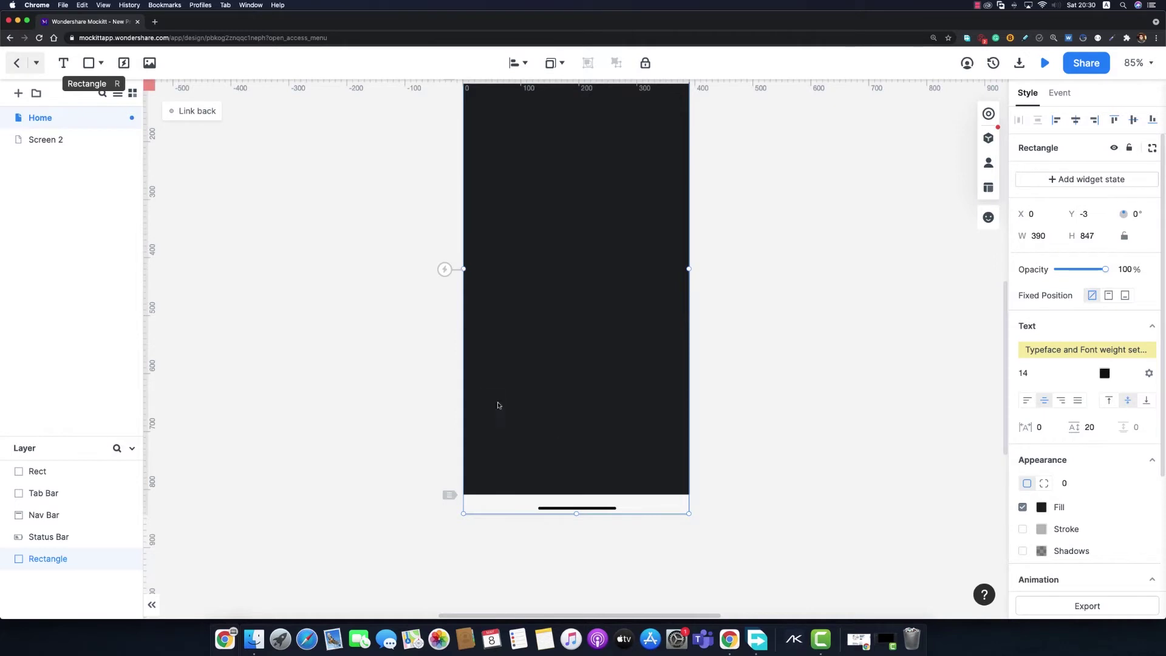
Step: Remove the status bar's fill and set its text color to white (#FFFFFF)
{"action": "scroll", "coordinate": [407, 356], "scroll_direction": "up", "scroll_amount": 3}
{"action": "left_click", "coordinate": [596, 198]}
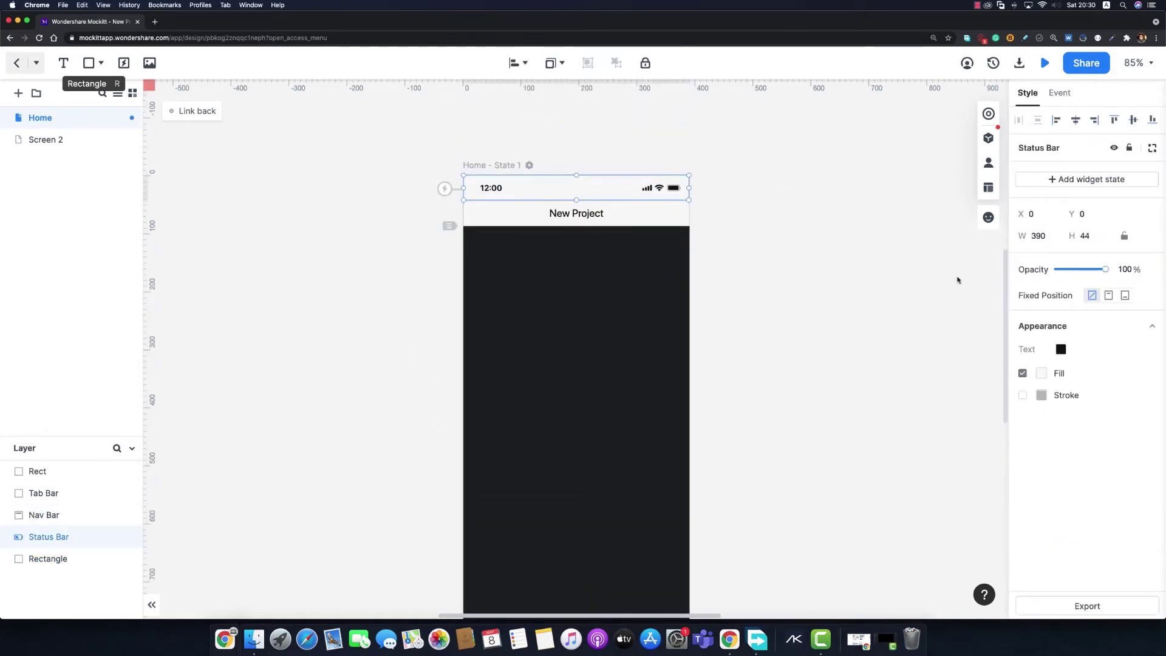
{"action": "left_click", "coordinate": [1023, 373]}
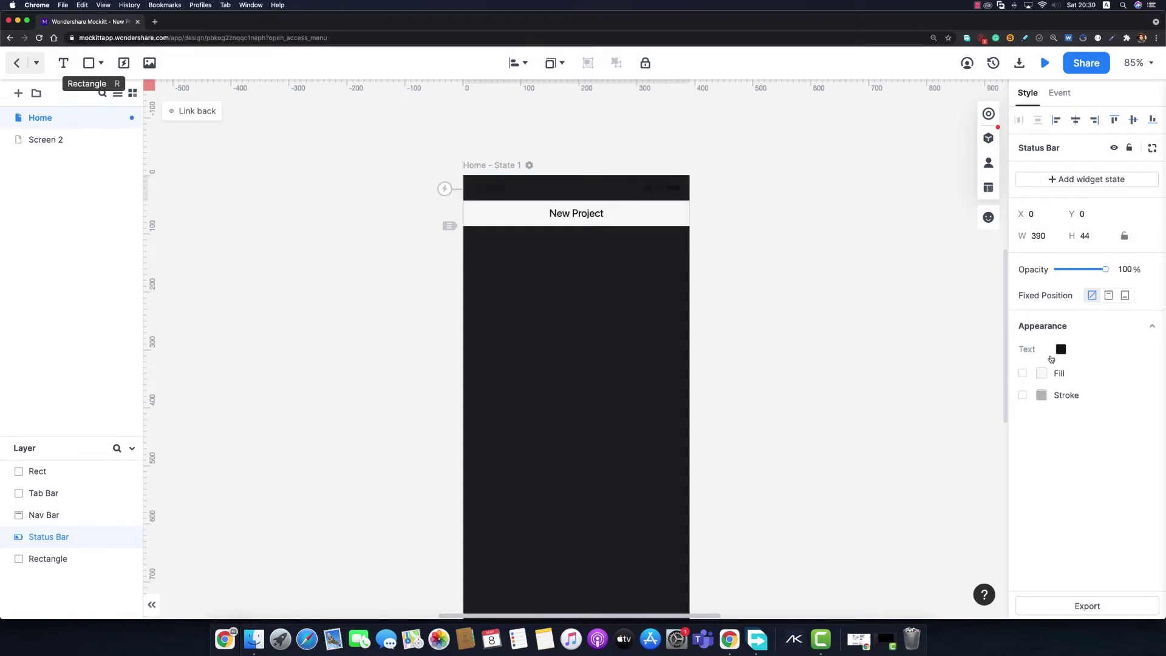
{"action": "left_click", "coordinate": [1061, 351]}
{"action": "left_click_drag", "start_coordinate": [985, 324], "coordinate": [857, 278]}
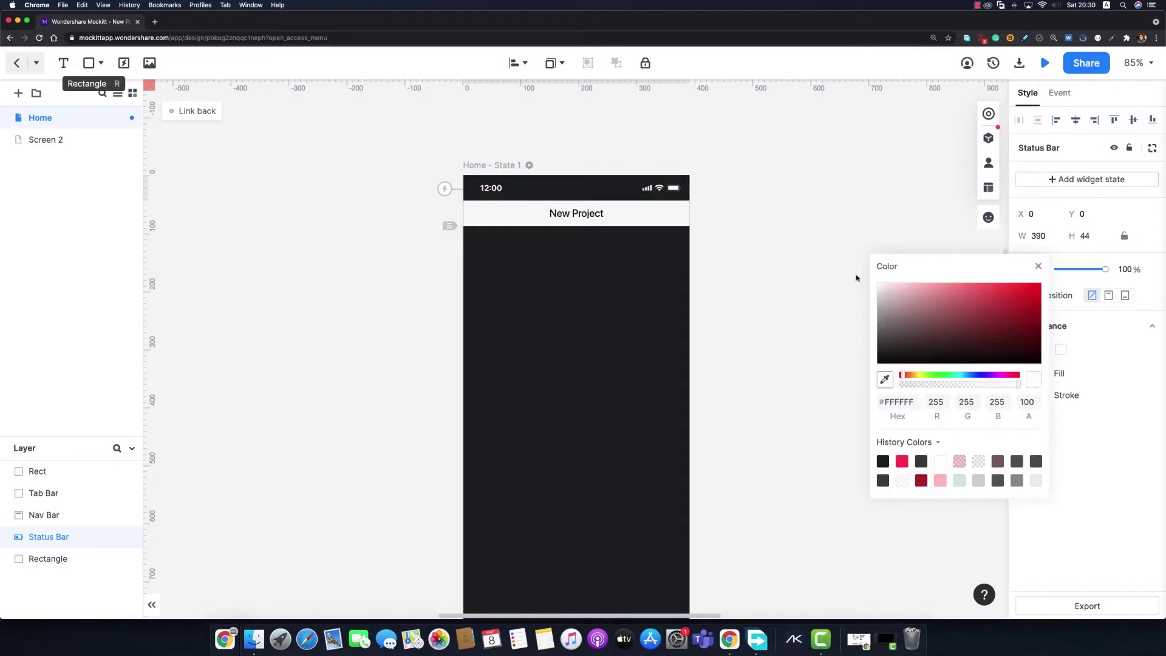
Step: Delete the New Project nav bar and add a text reading "Wondershare Mockitt" below the status bar
{"action": "left_click", "coordinate": [659, 213]}
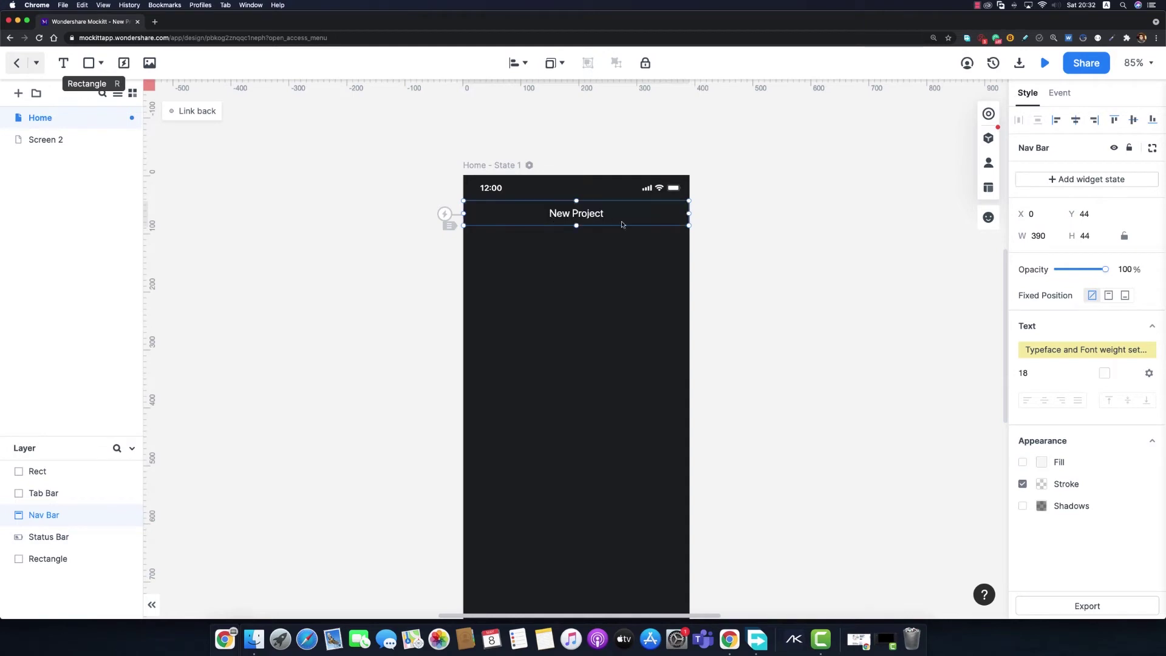
{"action": "key", "text": "Delete"}
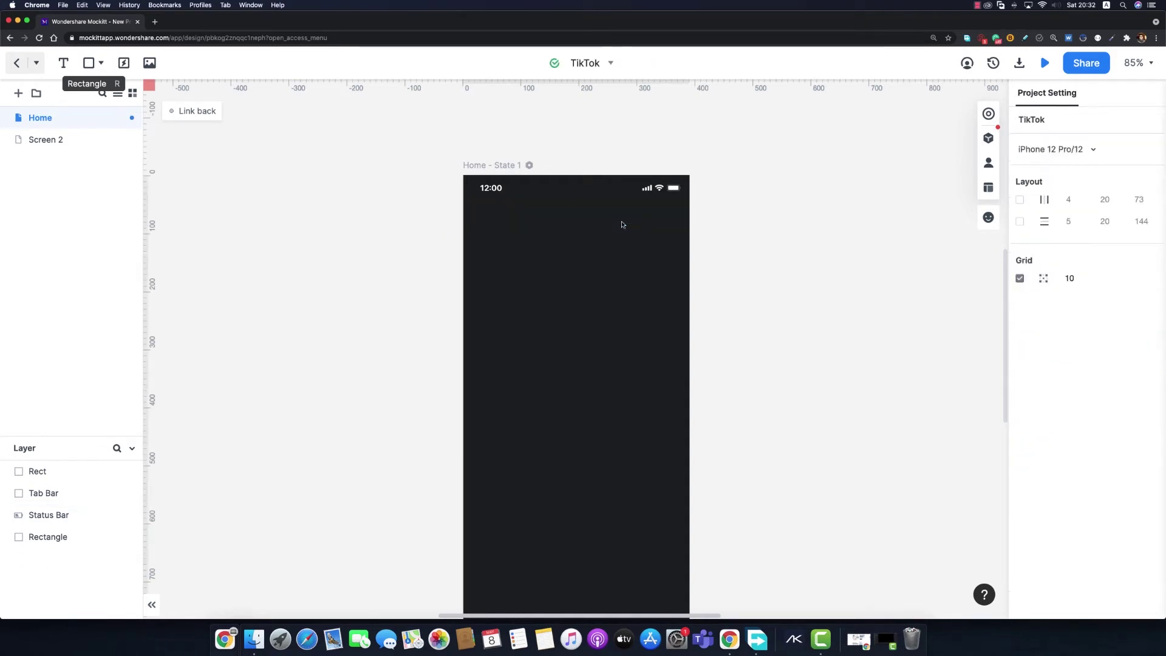
{"action": "scroll", "coordinate": [596, 229], "scroll_direction": "up", "scroll_amount": 2}
{"action": "scroll", "coordinate": [571, 249], "scroll_direction": "up", "scroll_amount": 5}
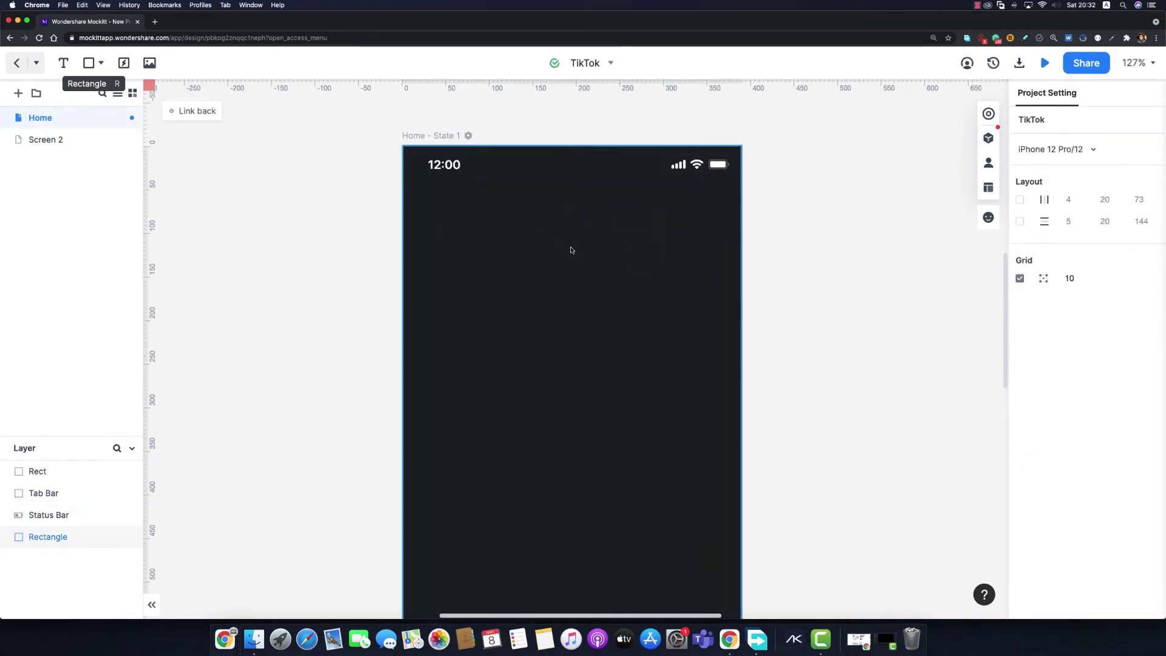
{"action": "key", "text": "t"}
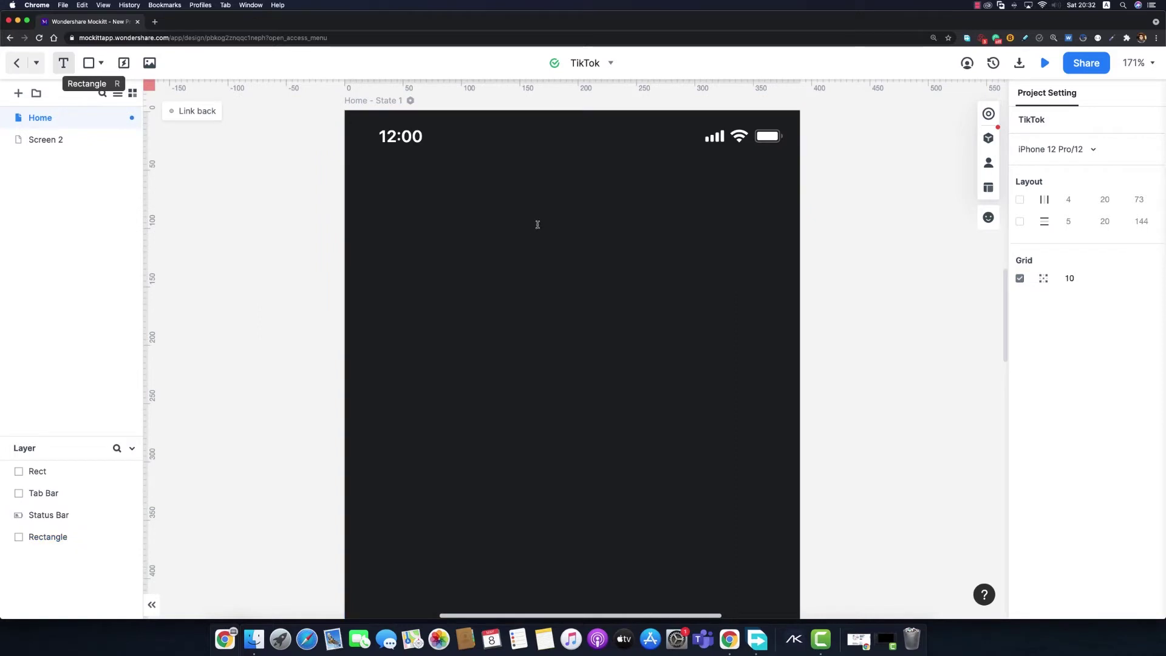
{"action": "left_click", "coordinate": [567, 183]}
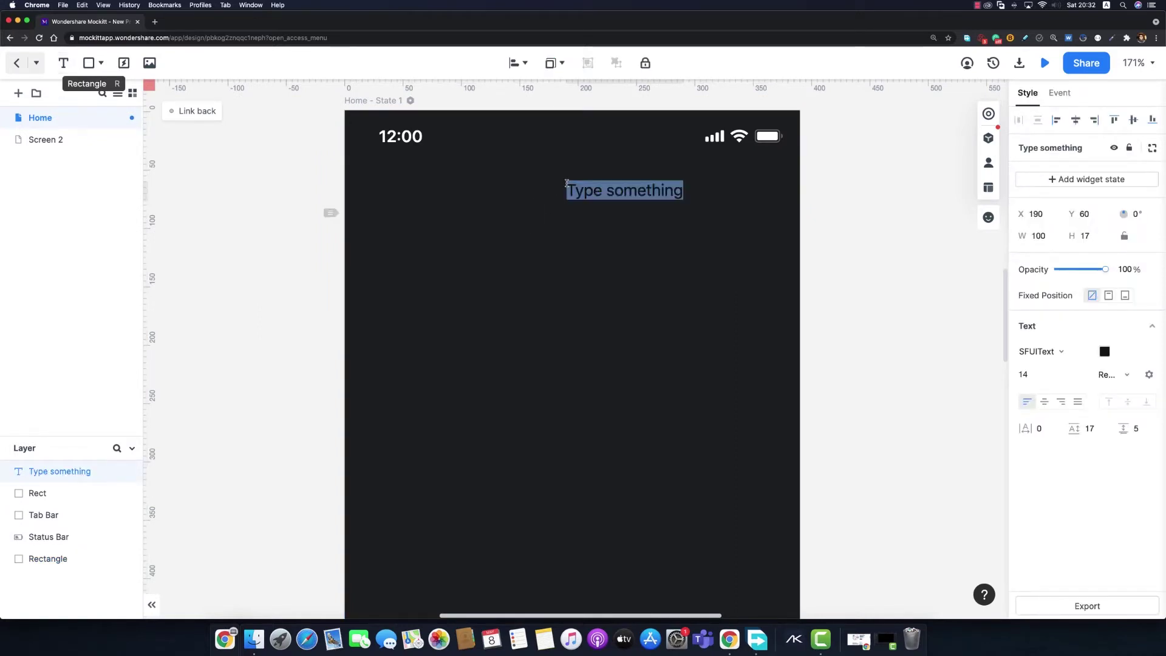
{"action": "type", "text": "Wo"}
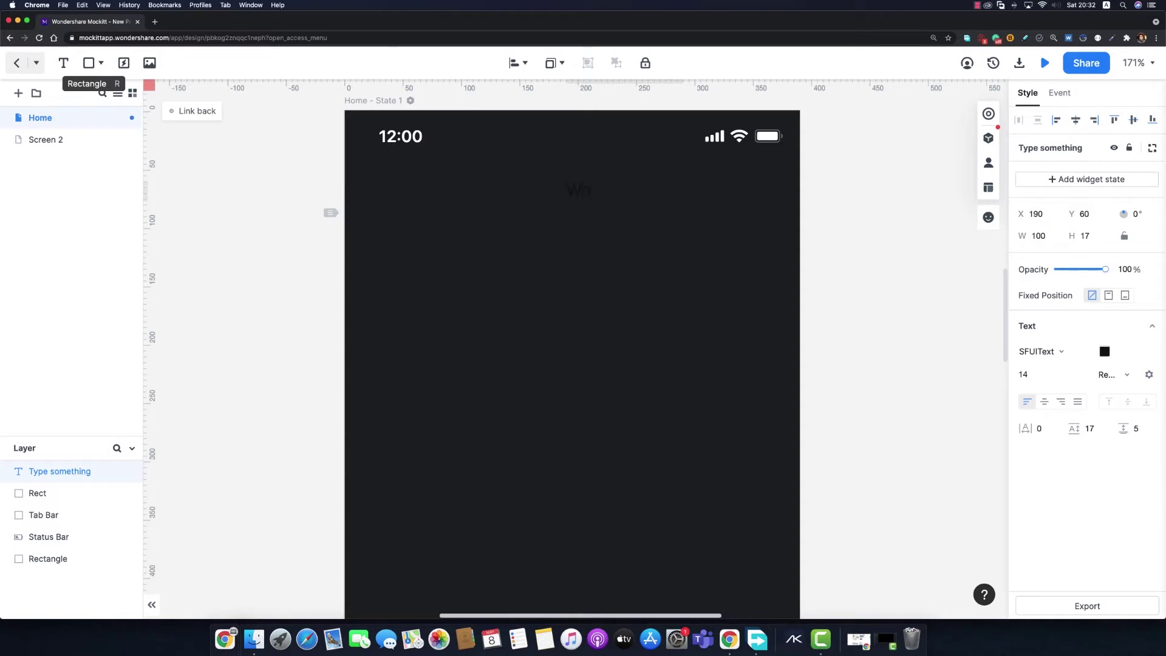
{"action": "type", "text": "ndershare Mockitt"}
Step: Set the color of the whole "Wondershare Mockitt" text to white (#FFFFFF)
{"action": "key", "text": "ctrl+a"}
{"action": "left_click", "coordinate": [1105, 351]}
{"action": "left_click", "coordinate": [1001, 335]}
{"action": "left_click_drag", "start_coordinate": [989, 330], "coordinate": [922, 286]}
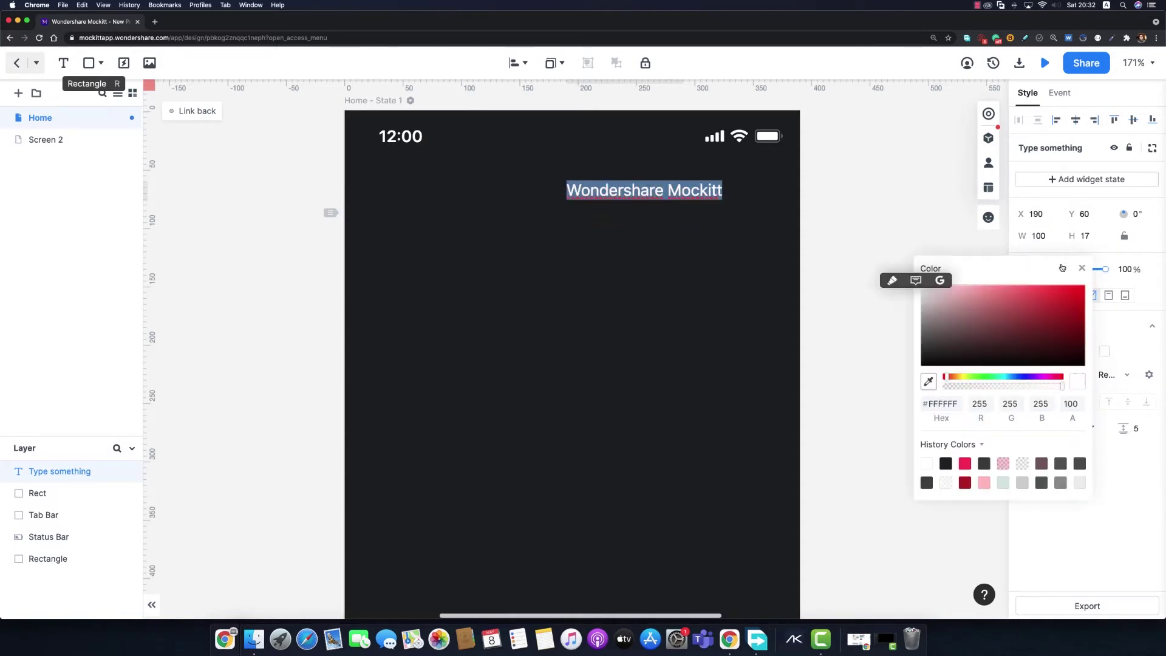
{"action": "left_click", "coordinate": [1082, 268]}
Step: Set the "Wondershare Mockitt" text's font to Montserrat and its size to 15
{"action": "left_click", "coordinate": [1070, 351]}
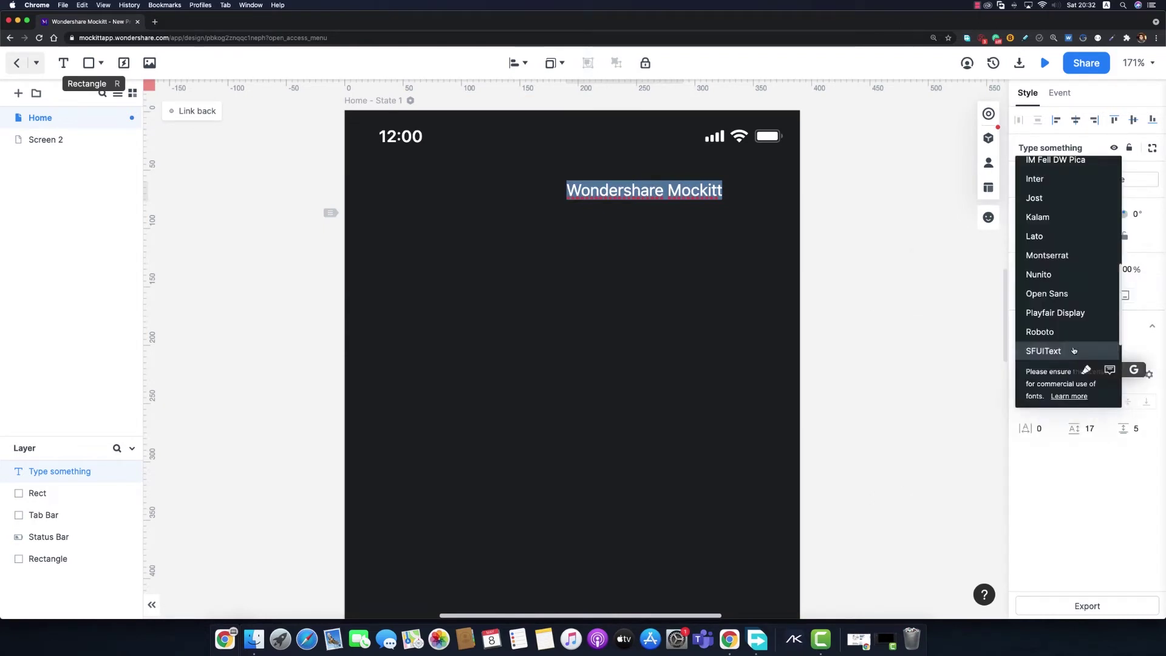
{"action": "left_click", "coordinate": [1059, 261]}
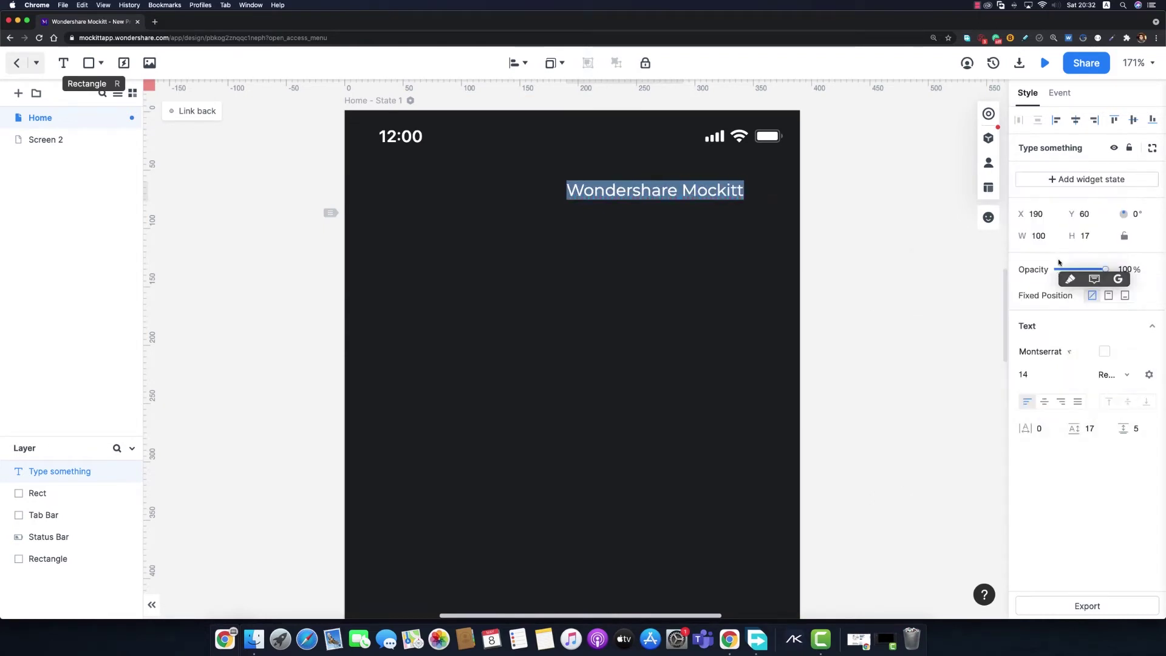
{"action": "left_click", "coordinate": [1035, 377]}
{"action": "type", "text": "15"}
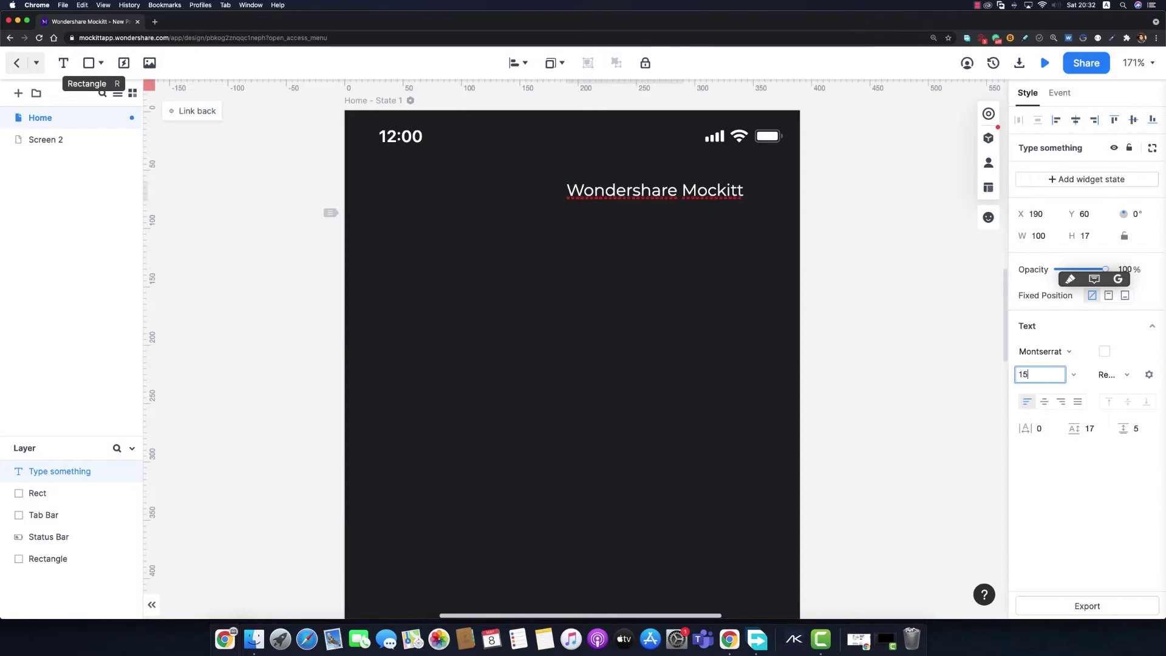
{"action": "key", "text": "Return"}
{"action": "left_click", "coordinate": [922, 344]}
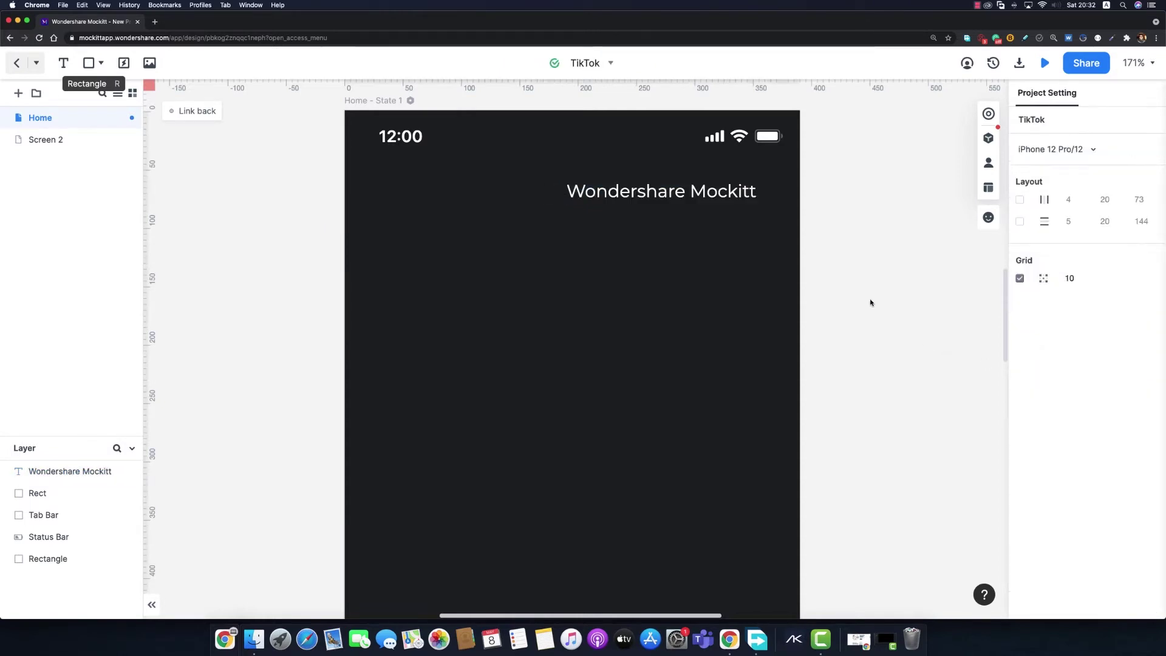
Step: Center the "Wondershare Mockitt" text horizontally on the screen
{"action": "left_click", "coordinate": [719, 188]}
{"action": "left_click", "coordinate": [1074, 120]}
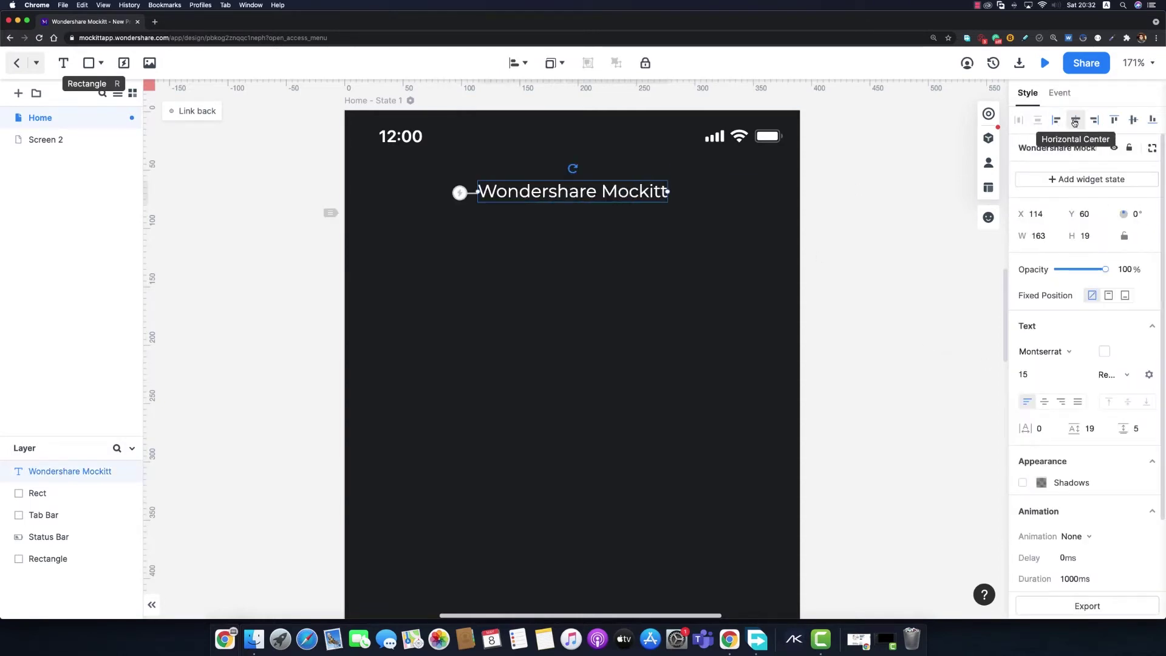
{"action": "left_click", "coordinate": [664, 263]}
{"action": "scroll", "coordinate": [715, 258], "scroll_direction": "left", "scroll_amount": 2}
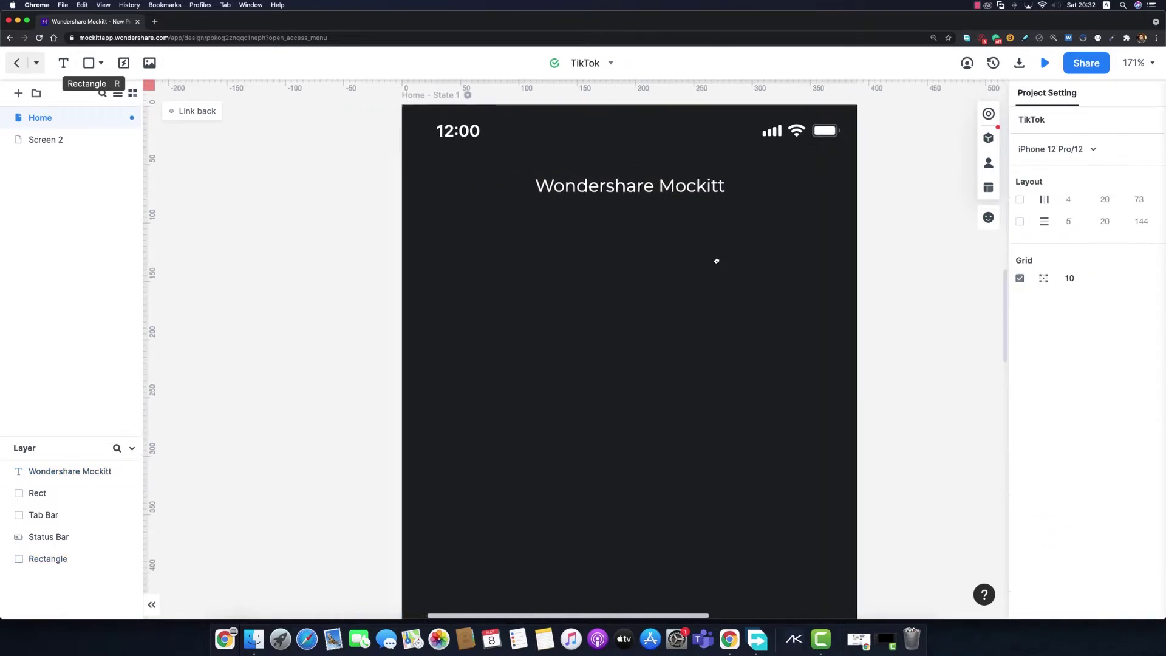
{"action": "left_click", "coordinate": [708, 182]}
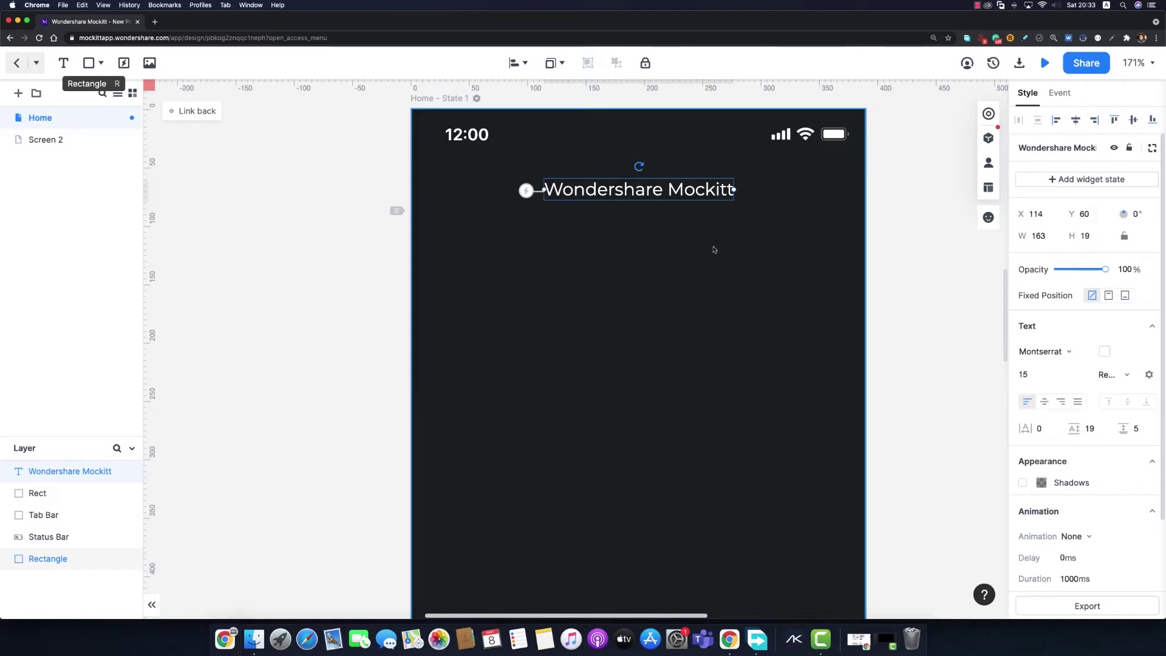
Step: Open the Material Design icon set from the widget libraries
{"action": "left_click", "coordinate": [988, 138]}
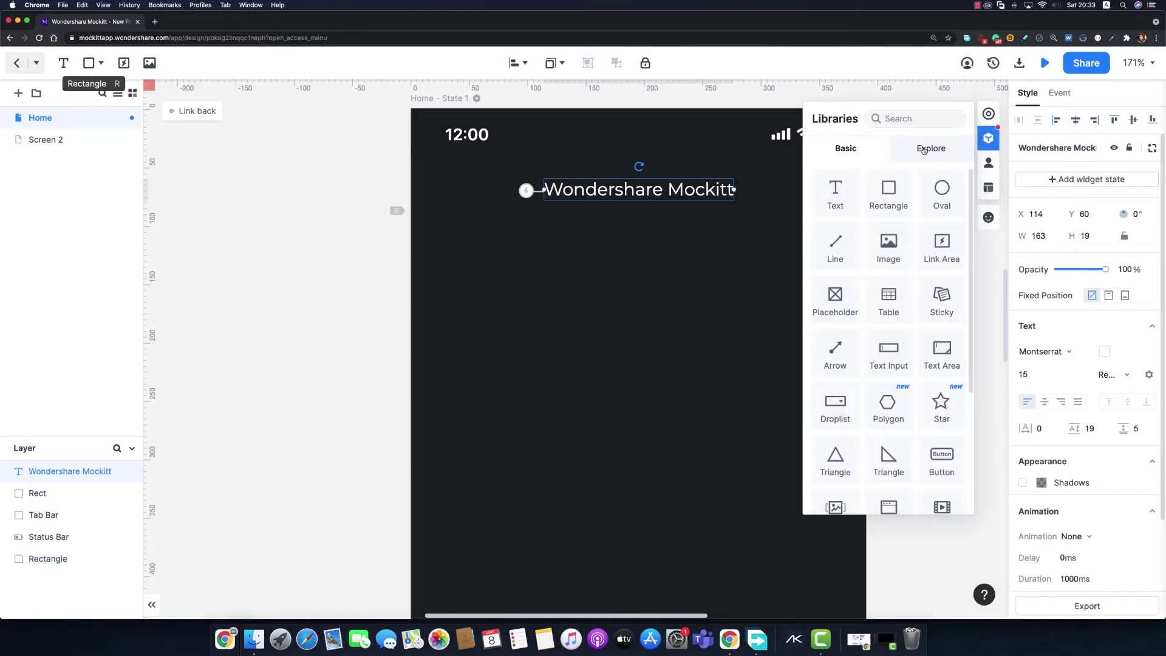
{"action": "left_click", "coordinate": [923, 149]}
{"action": "left_click", "coordinate": [924, 212]}
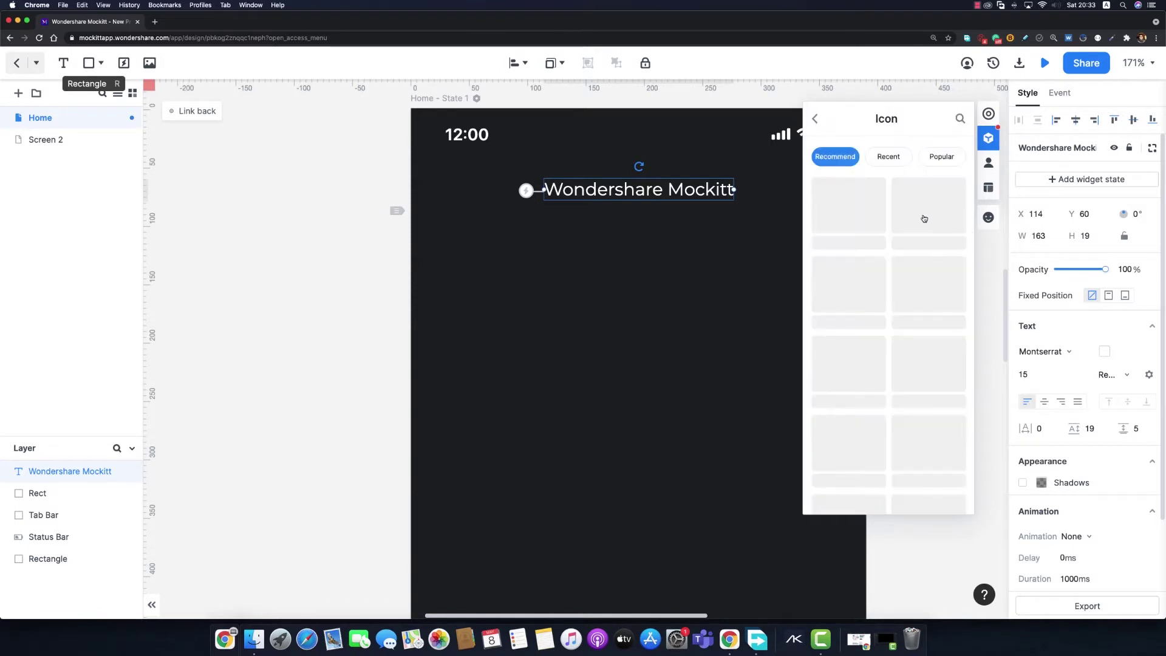
{"action": "scroll", "coordinate": [871, 207], "scroll_direction": "down", "scroll_amount": 2}
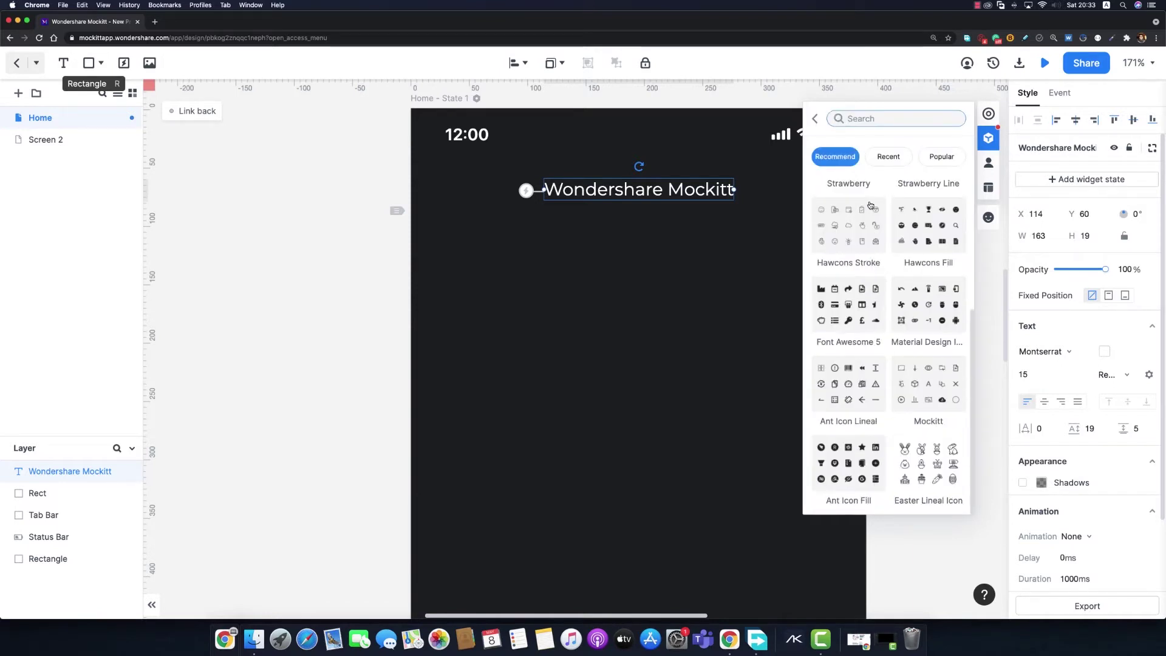
{"action": "left_click", "coordinate": [930, 305]}
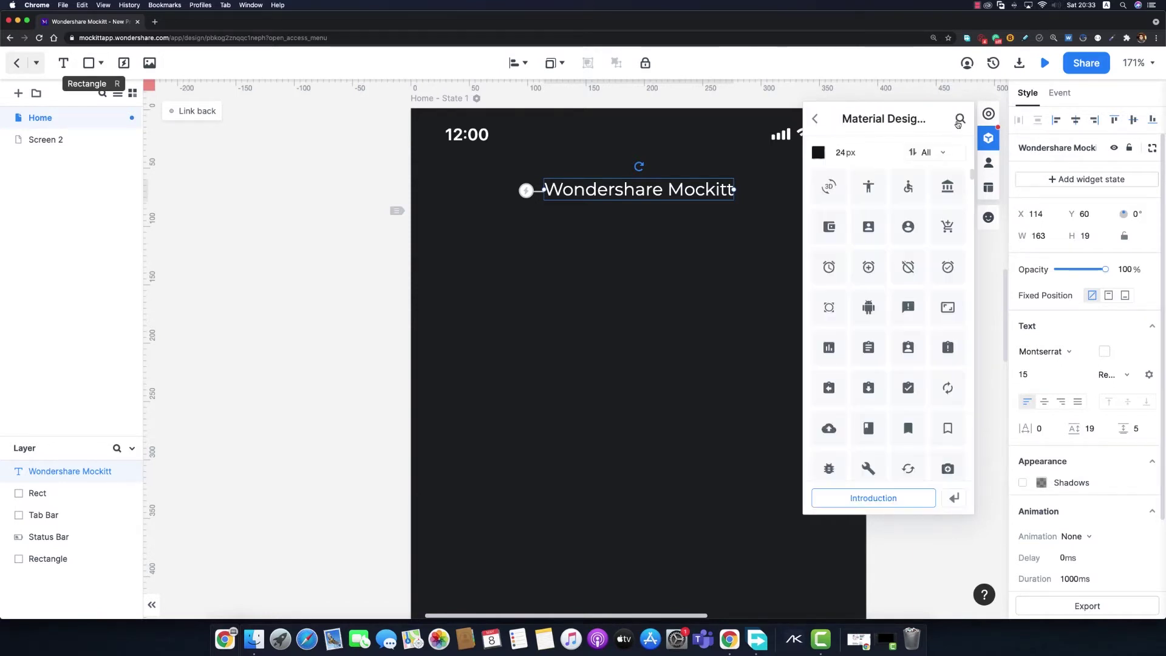
Step: Search the icon set for "arrow" and place the 24 px left-arrow icon to the left of the title, at about X 26, Y 57
{"action": "left_click", "coordinate": [958, 120]}
{"action": "type", "text": "arr"}
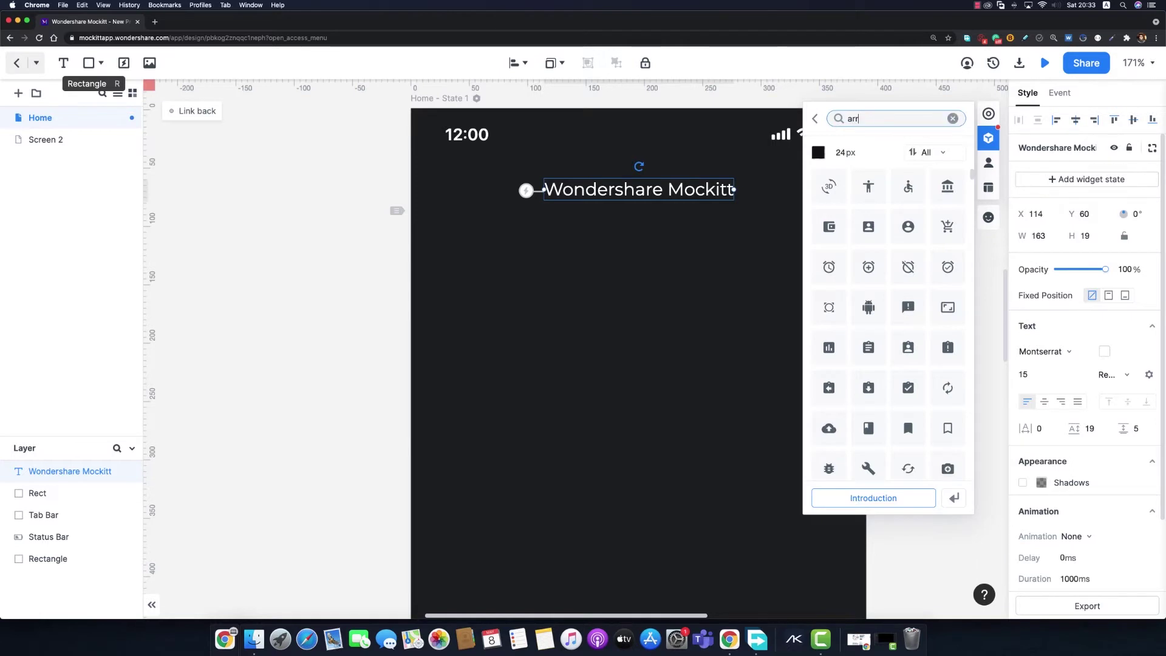
{"action": "type", "text": "ow"}
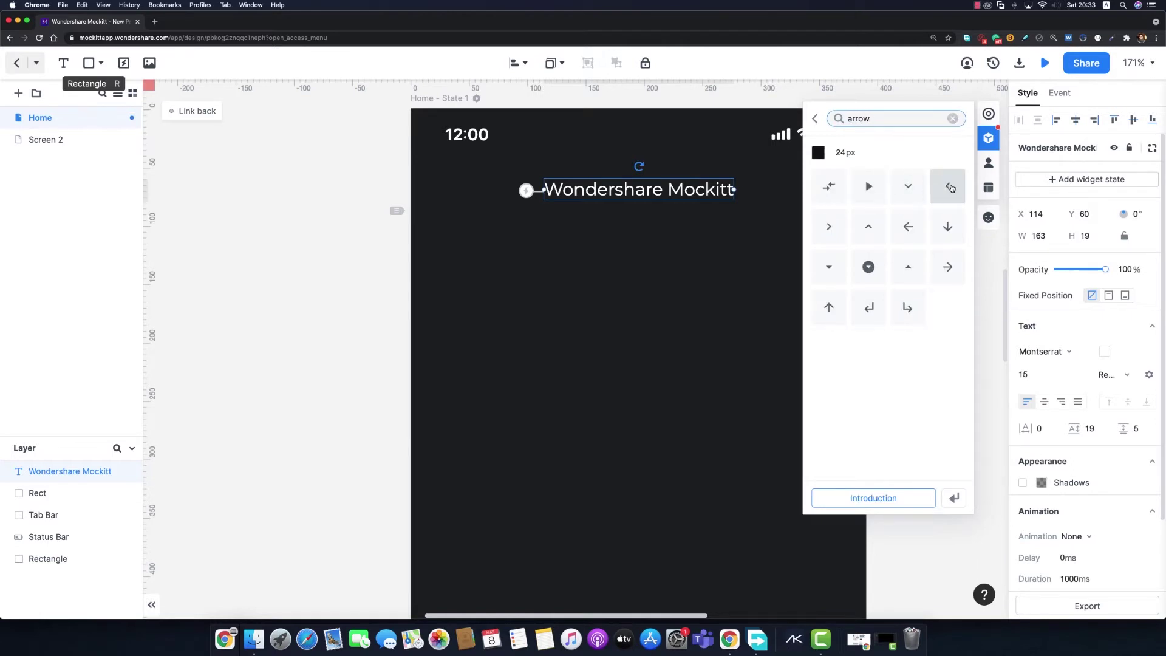
{"action": "left_click", "coordinate": [951, 188]}
{"action": "left_click_drag", "start_coordinate": [951, 188], "coordinate": [457, 186]}
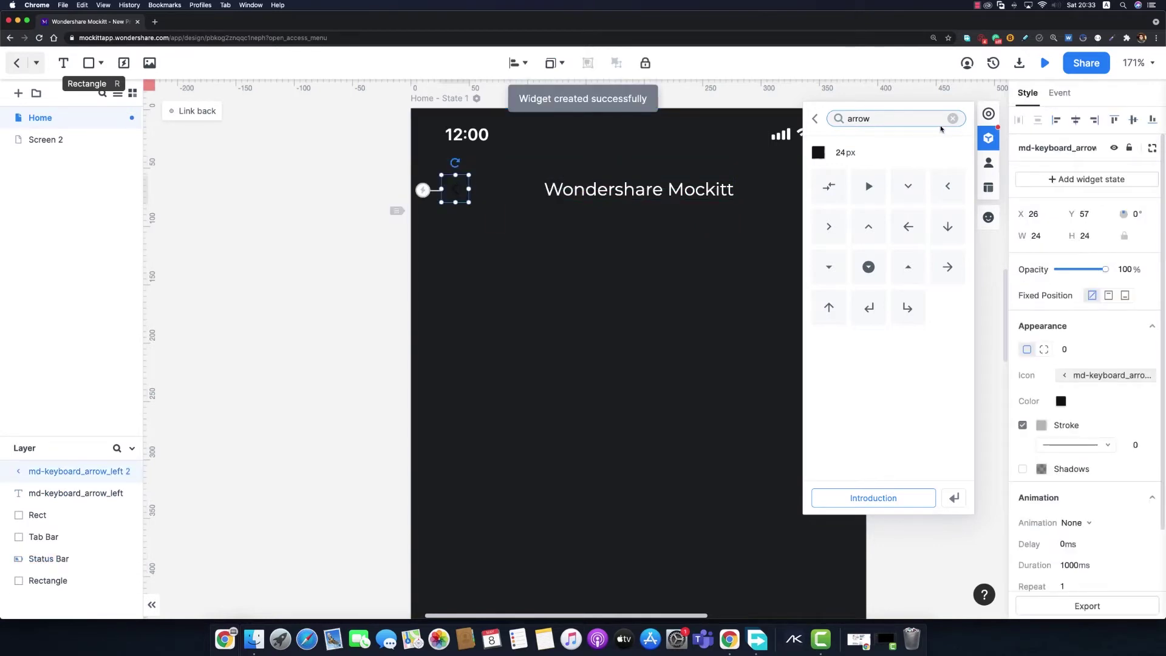
Step: Change the left-arrow icon's color to white
{"action": "left_click", "coordinate": [1061, 401]}
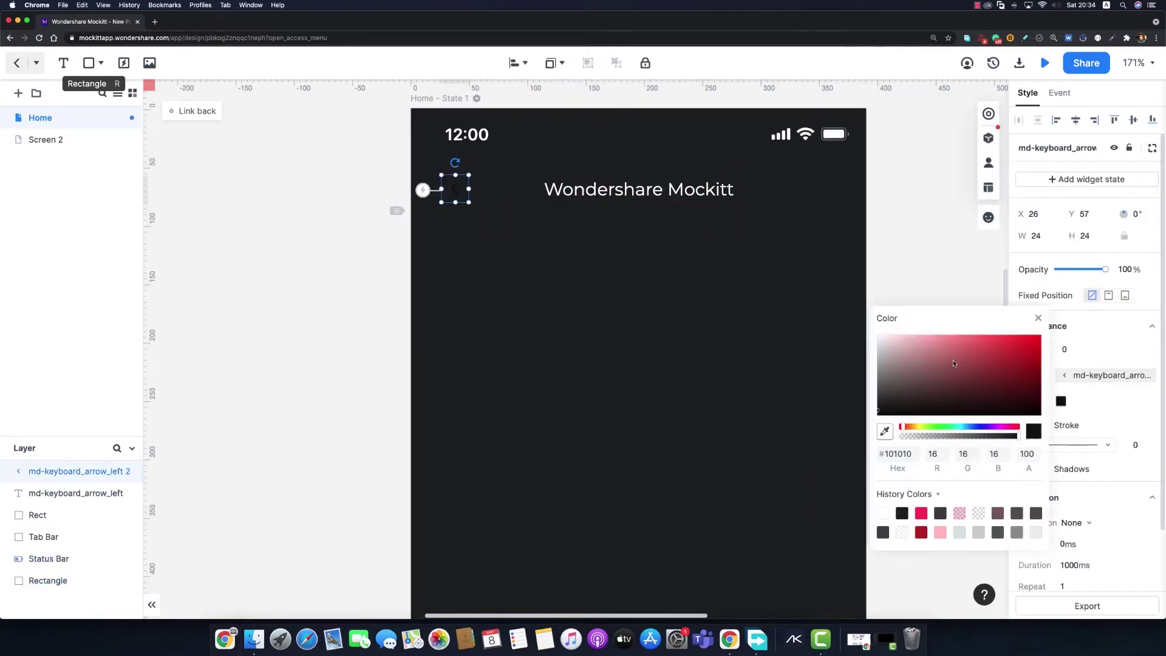
{"action": "left_click_drag", "start_coordinate": [953, 360], "coordinate": [833, 317]}
{"action": "left_click", "coordinate": [851, 220]}
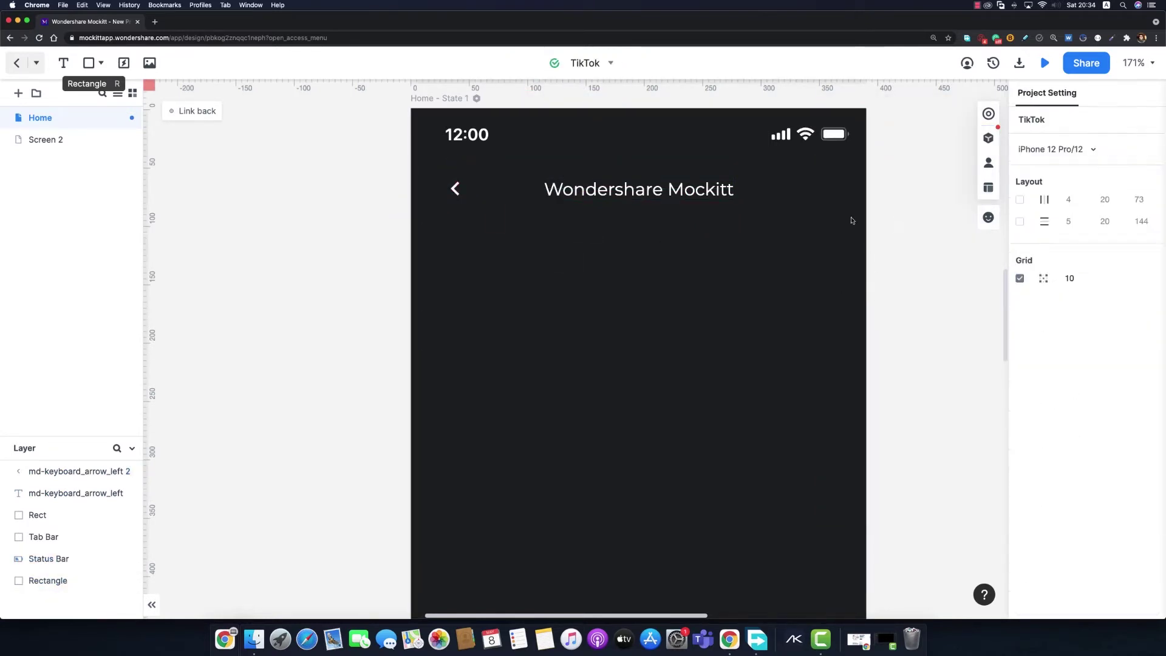
Step: Nudge the left-arrow icon beside the title to X 24
{"action": "left_click", "coordinate": [671, 197]}
{"action": "left_click", "coordinate": [460, 188], "text": "shift"}
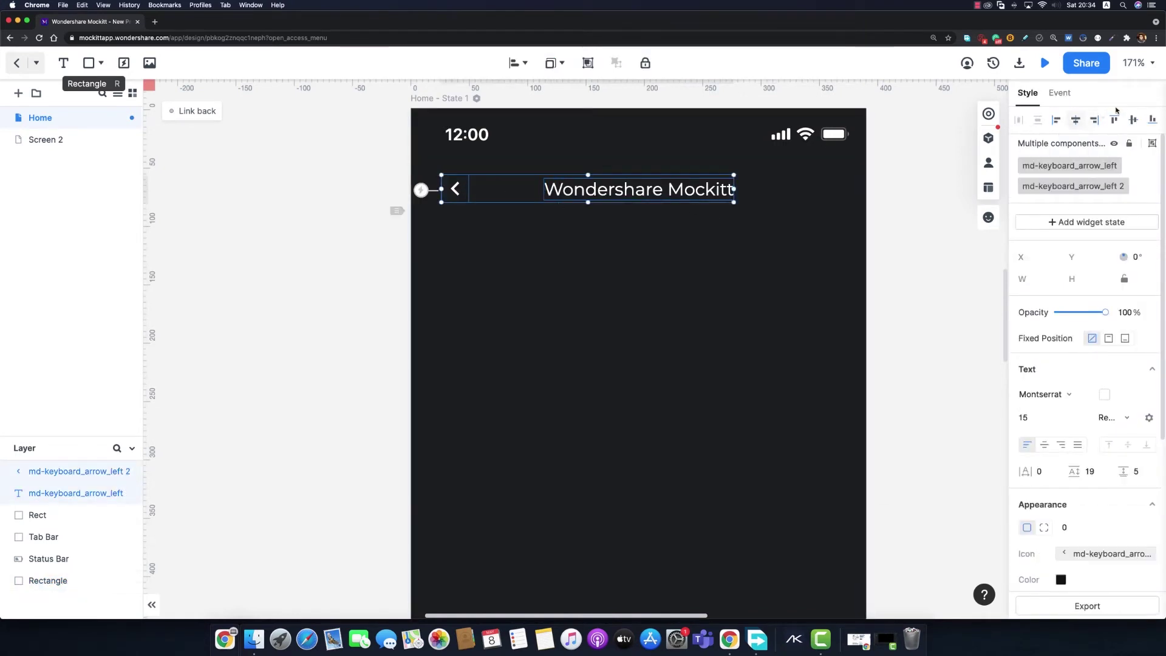
{"action": "left_click", "coordinate": [927, 187]}
{"action": "left_click", "coordinate": [454, 187]}
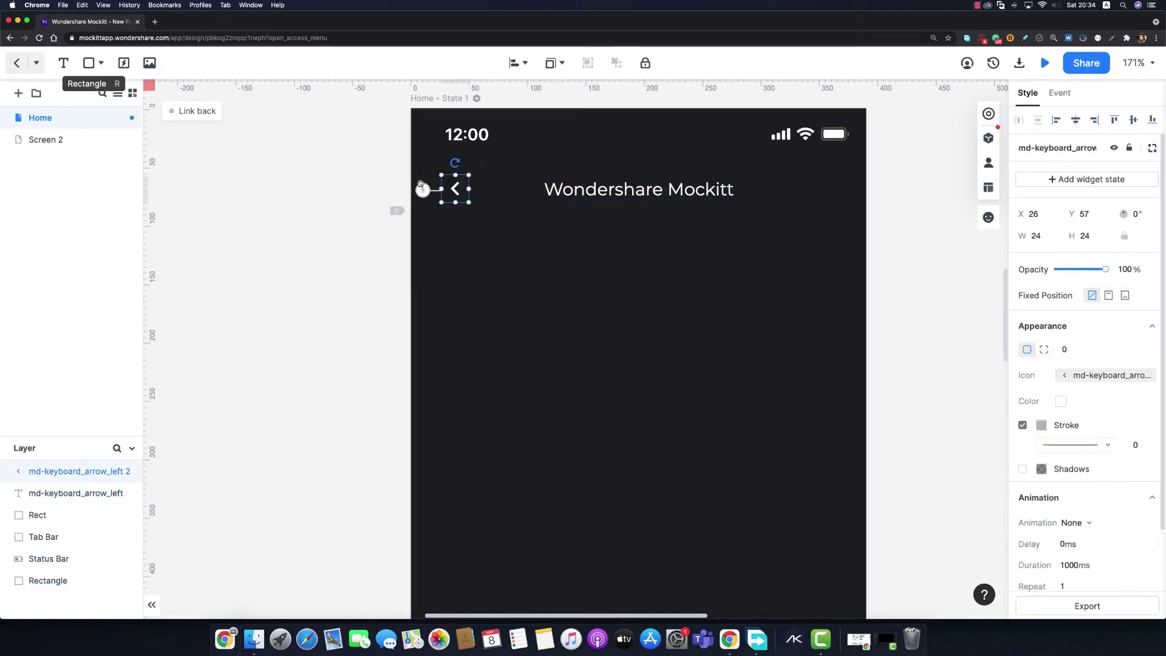
{"action": "key", "text": "Left"}
{"action": "key", "text": "Left"}
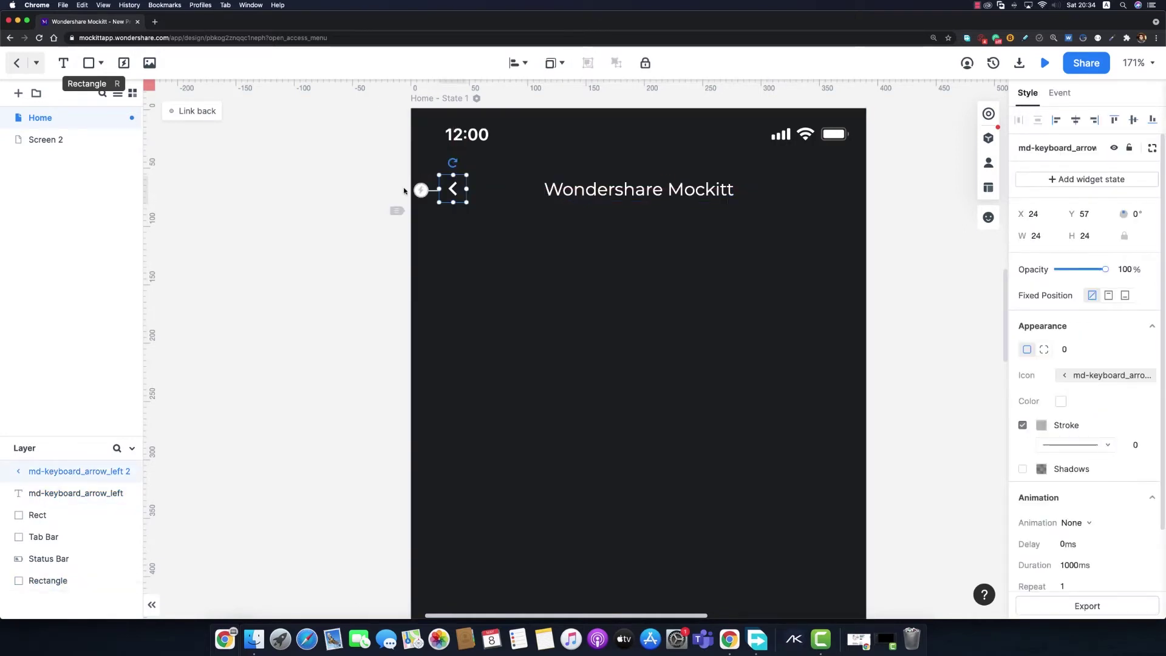
{"action": "left_click", "coordinate": [492, 201]}
Step: Place an image placeholder below the header, size it to 64 × 64 and lock its aspect ratio
{"action": "scroll", "coordinate": [750, 219], "scroll_direction": "down", "scroll_amount": 3}
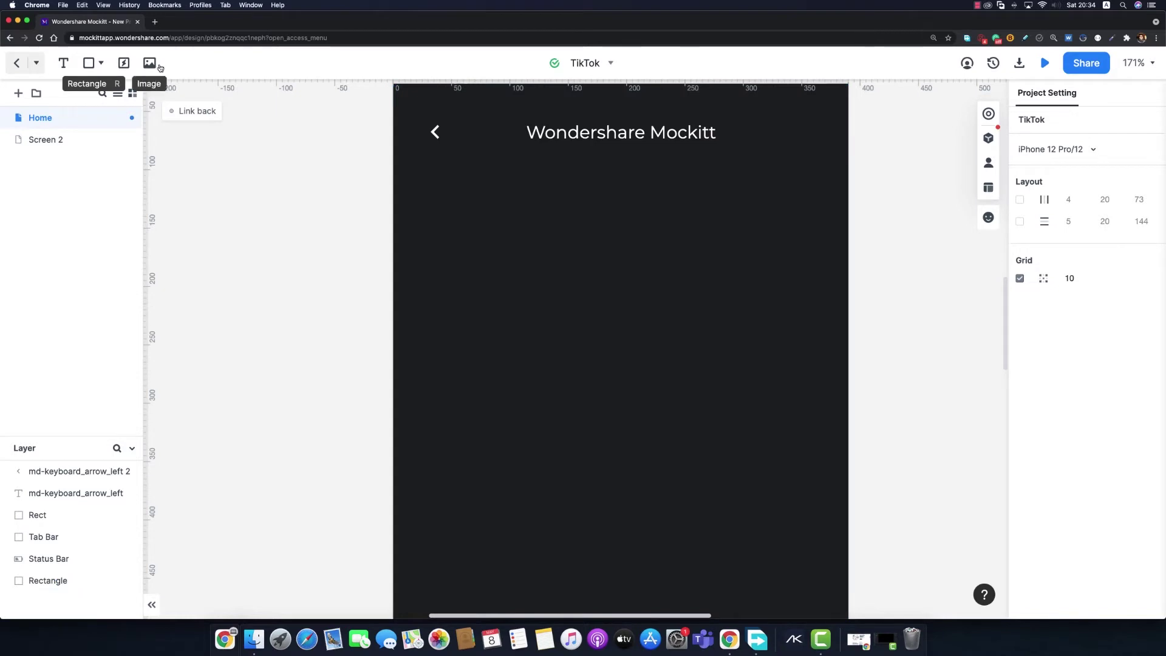
{"action": "left_click_drag", "start_coordinate": [149, 63], "coordinate": [548, 285]}
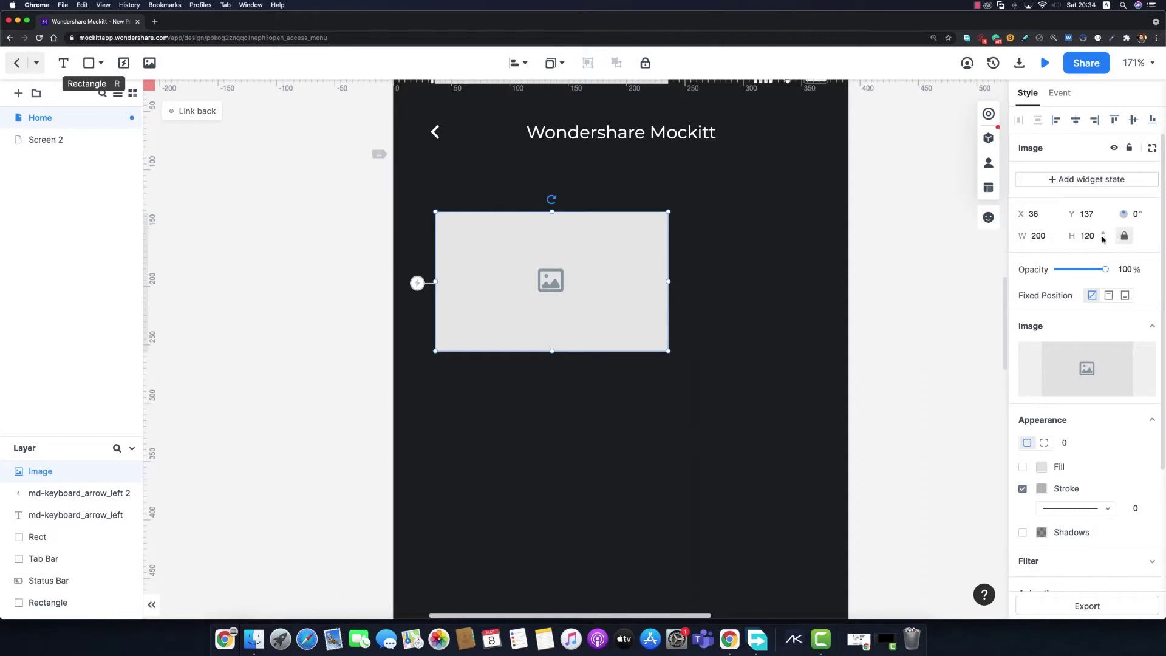
{"action": "double_click", "coordinate": [1051, 234]}
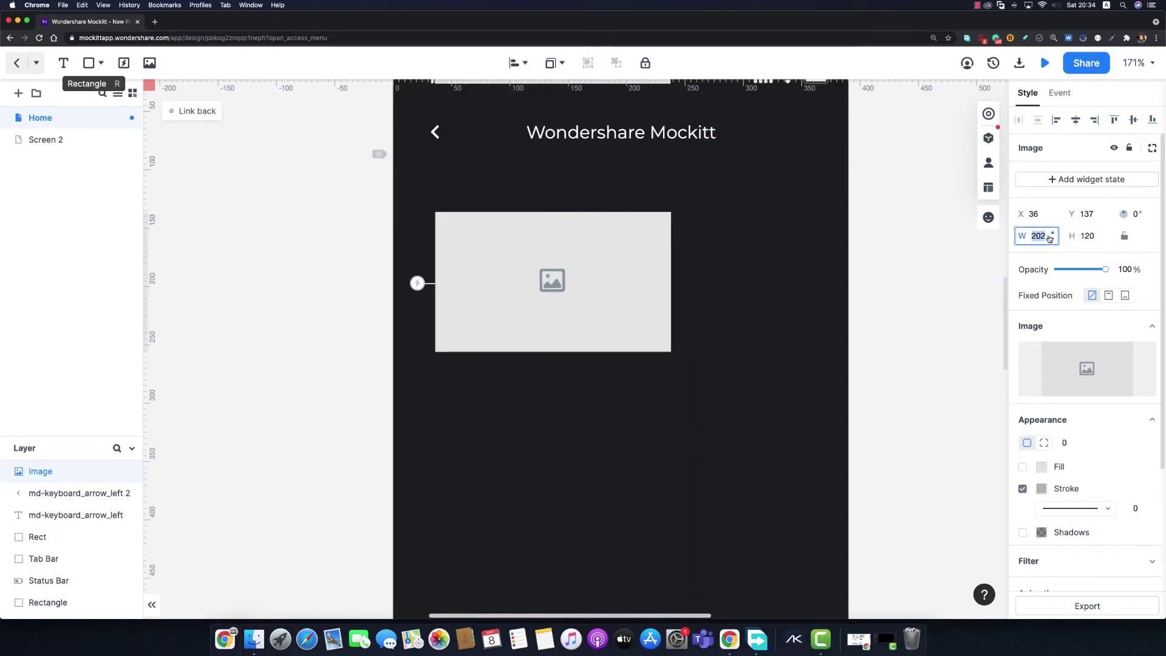
{"action": "type", "text": "64"}
{"action": "key", "text": "Tab"}
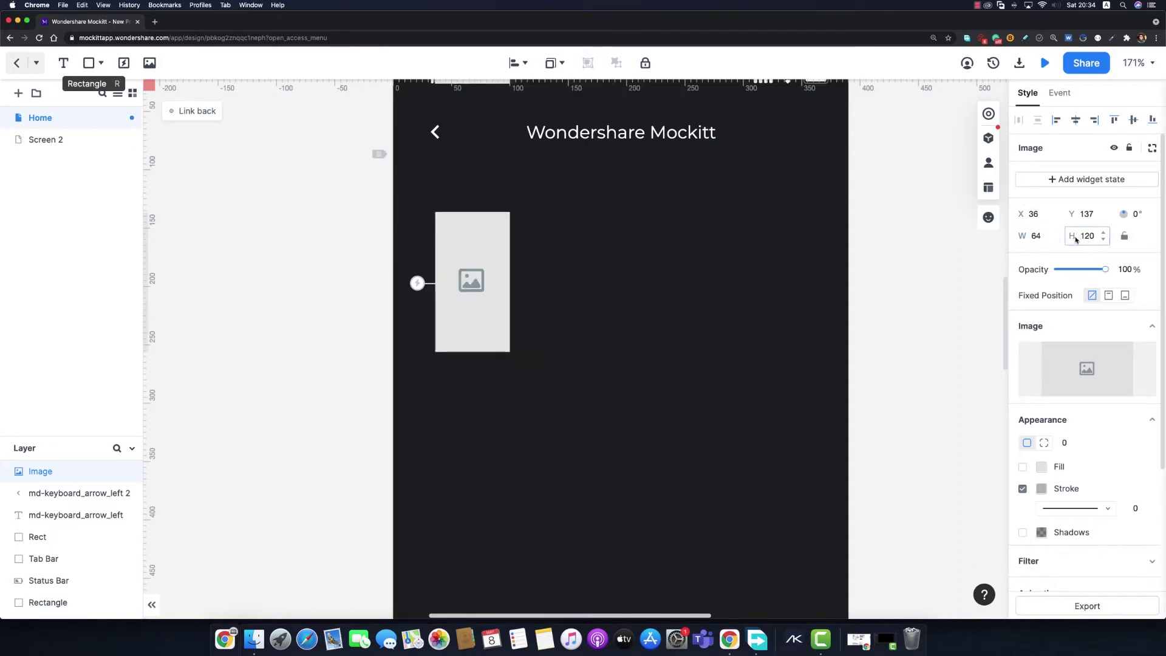
{"action": "type", "text": "64"}
{"action": "key", "text": "Return"}
{"action": "left_click", "coordinate": [1124, 236]}
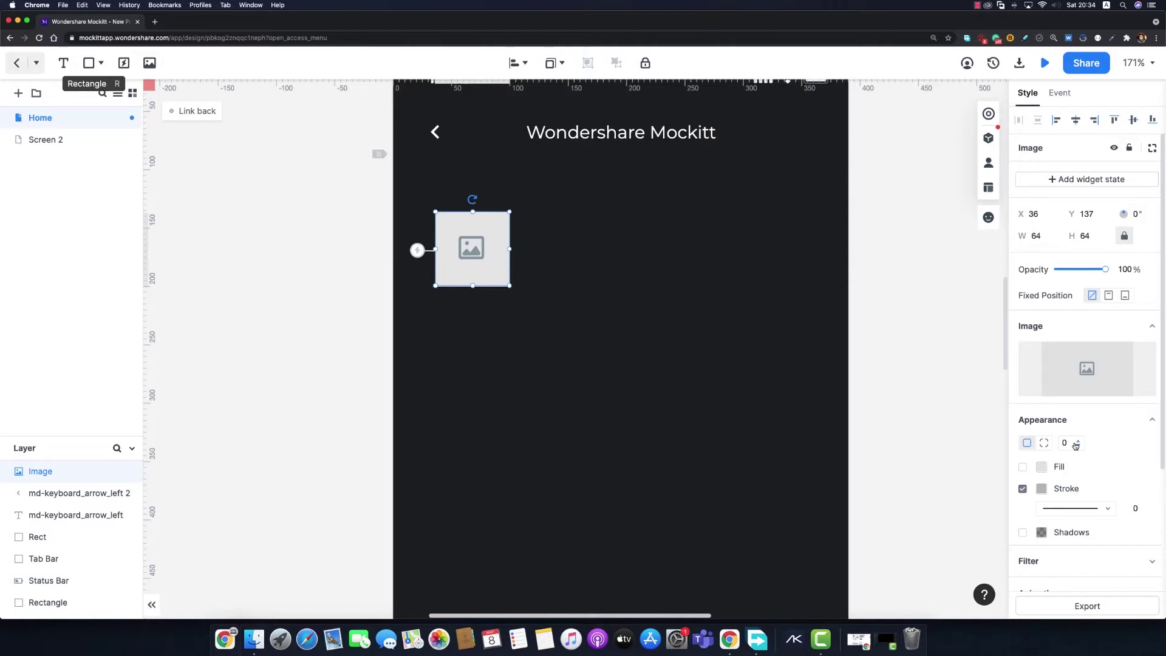
Step: Round the image placeholder's corners with a radius of 20
{"action": "left_click", "coordinate": [1068, 444]}
{"action": "type", "text": "20"}
{"action": "key", "text": "Return"}
Step: Fill the image placeholder with "Mockitt logo 1.png" from the library's Logo folder
{"action": "left_click", "coordinate": [1084, 377]}
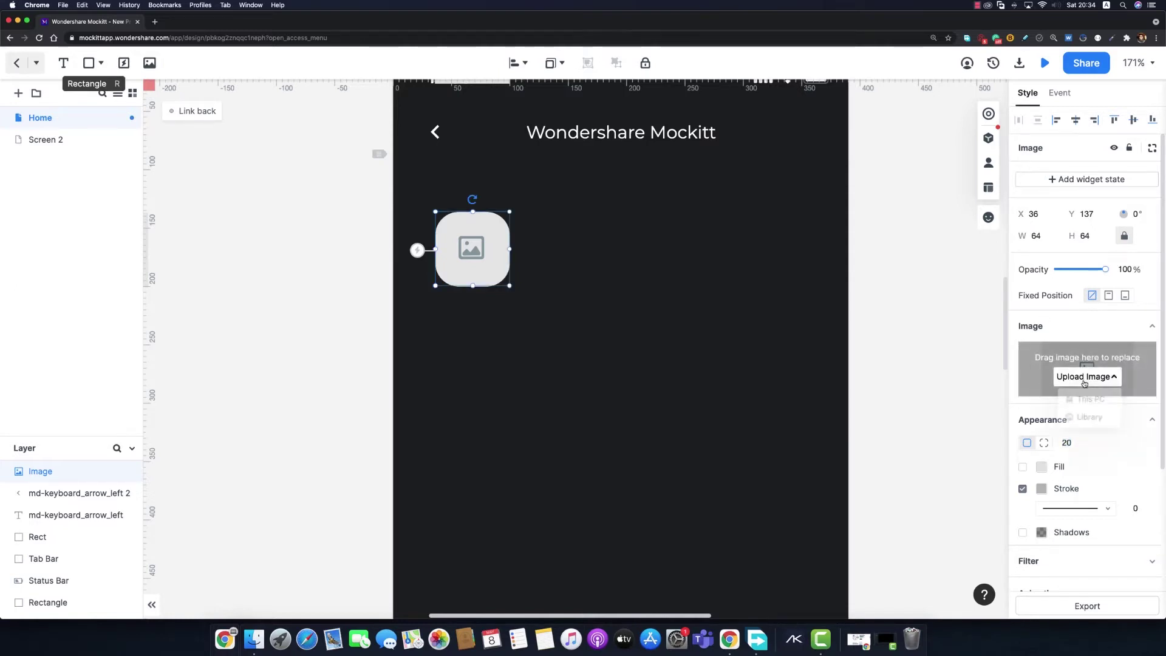
{"action": "left_click", "coordinate": [1084, 417]}
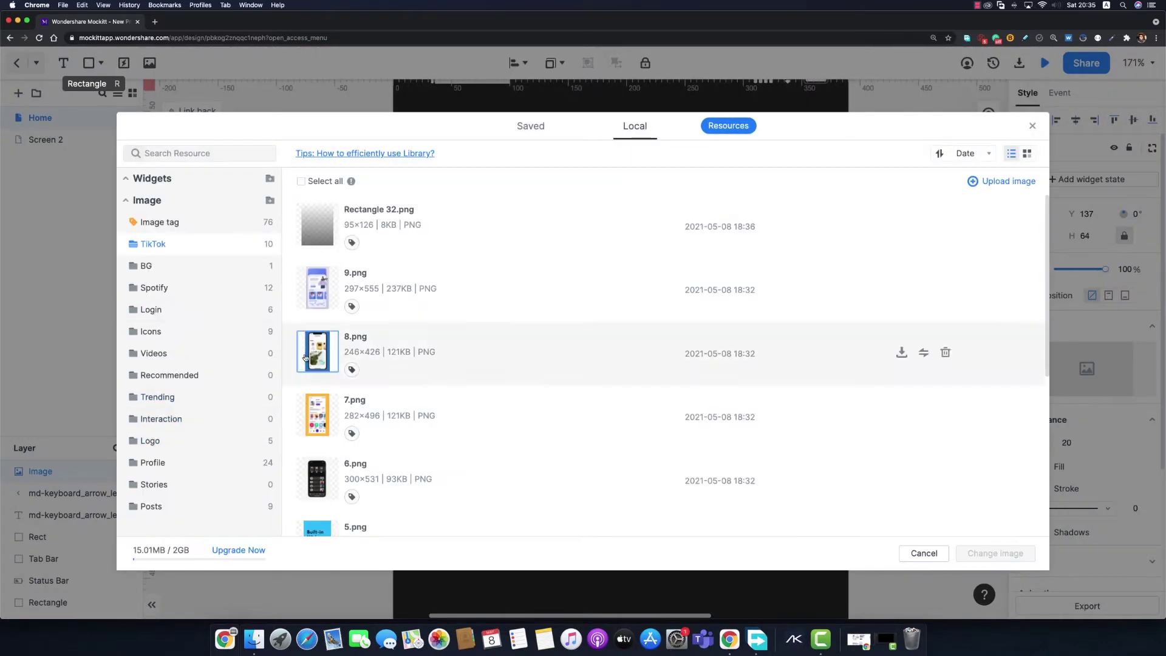
{"action": "left_click", "coordinate": [182, 443]}
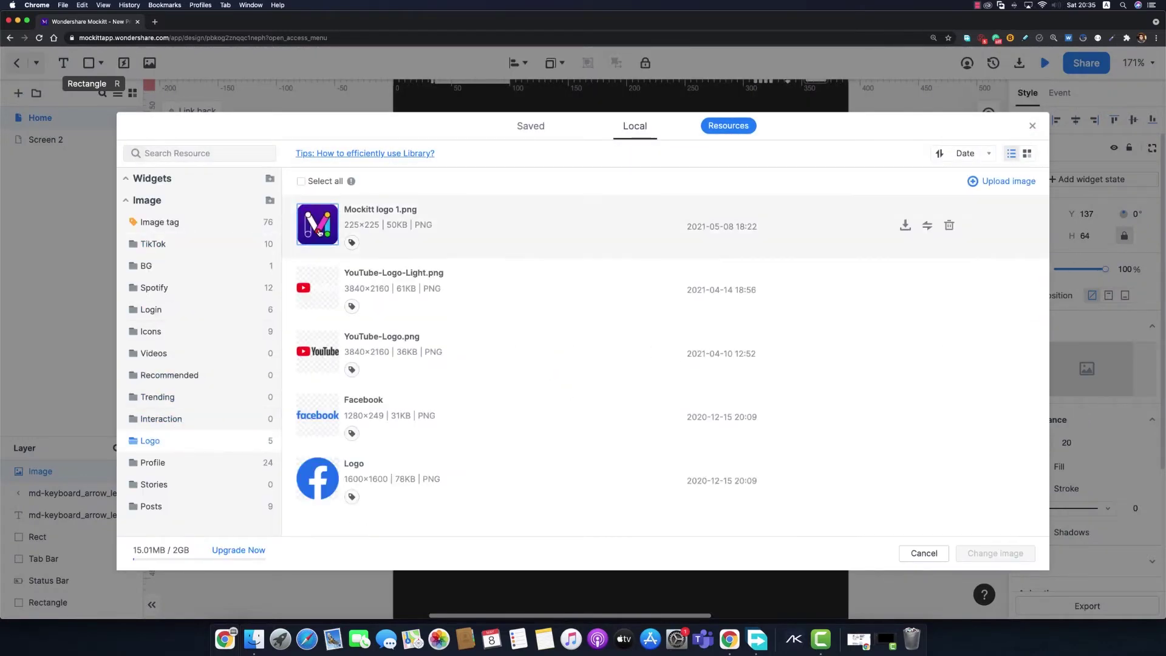
{"action": "left_click", "coordinate": [319, 232]}
{"action": "double_click", "coordinate": [319, 232]}
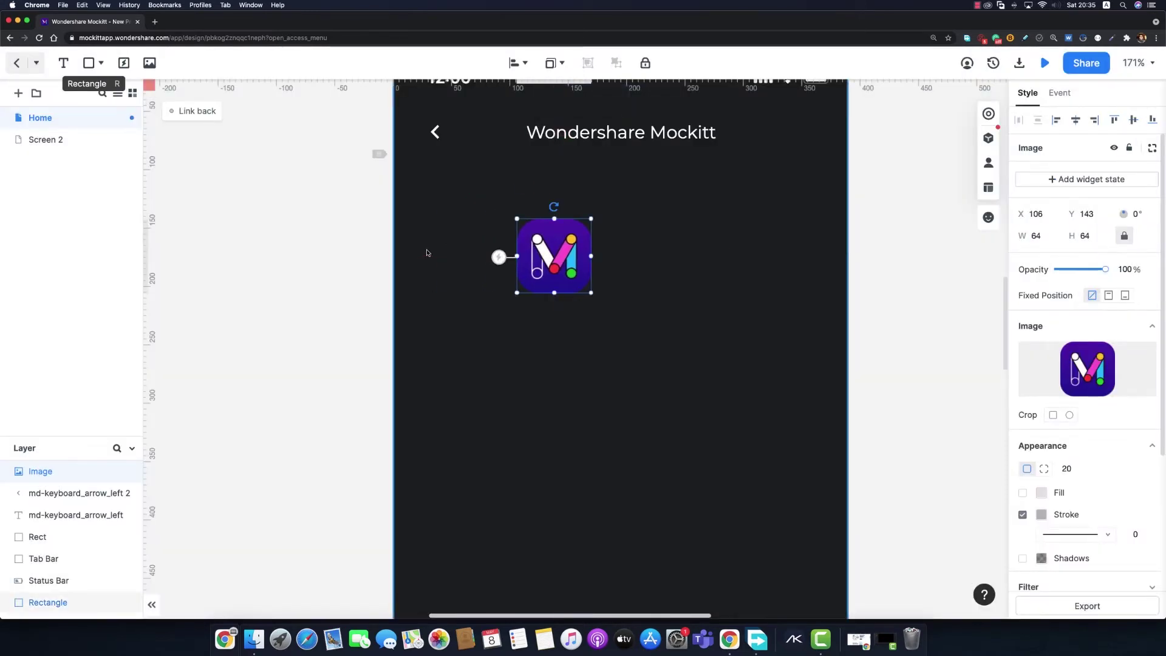
Step: Move the Mockitt logo image to X 64, Y 130
{"action": "key", "text": "shift+Left"}
{"action": "key", "text": "shift+Left"}
{"action": "key", "text": "shift+Left"}
{"action": "key", "text": "shift+Left"}
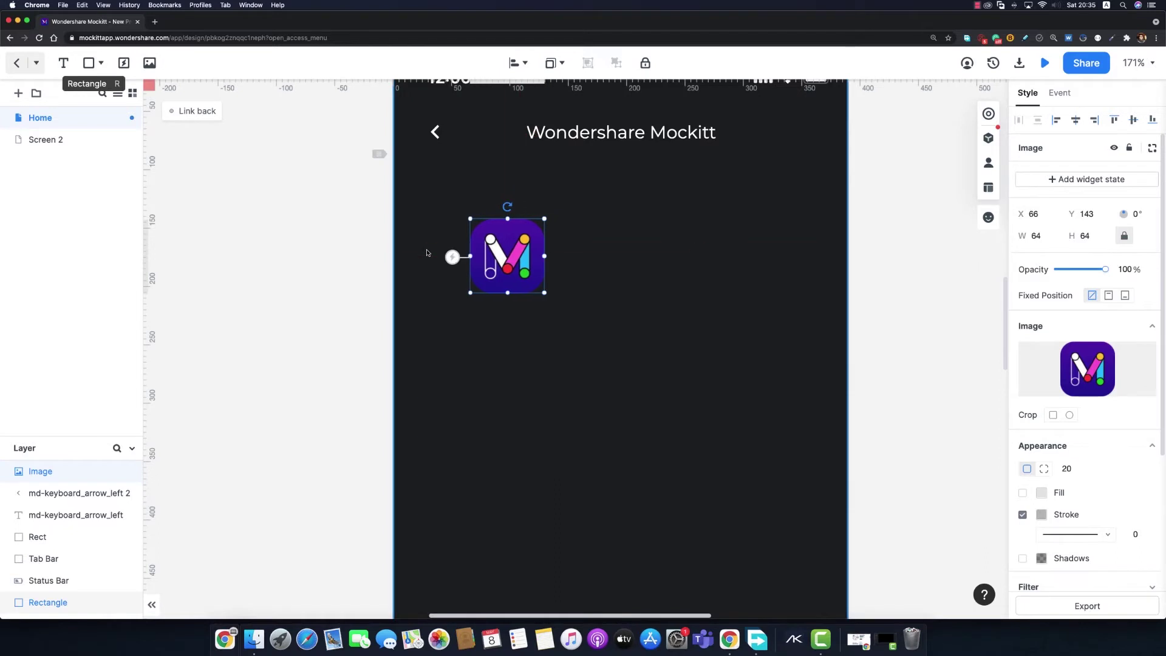
{"action": "key", "text": "Left"}
{"action": "key", "text": "Left"}
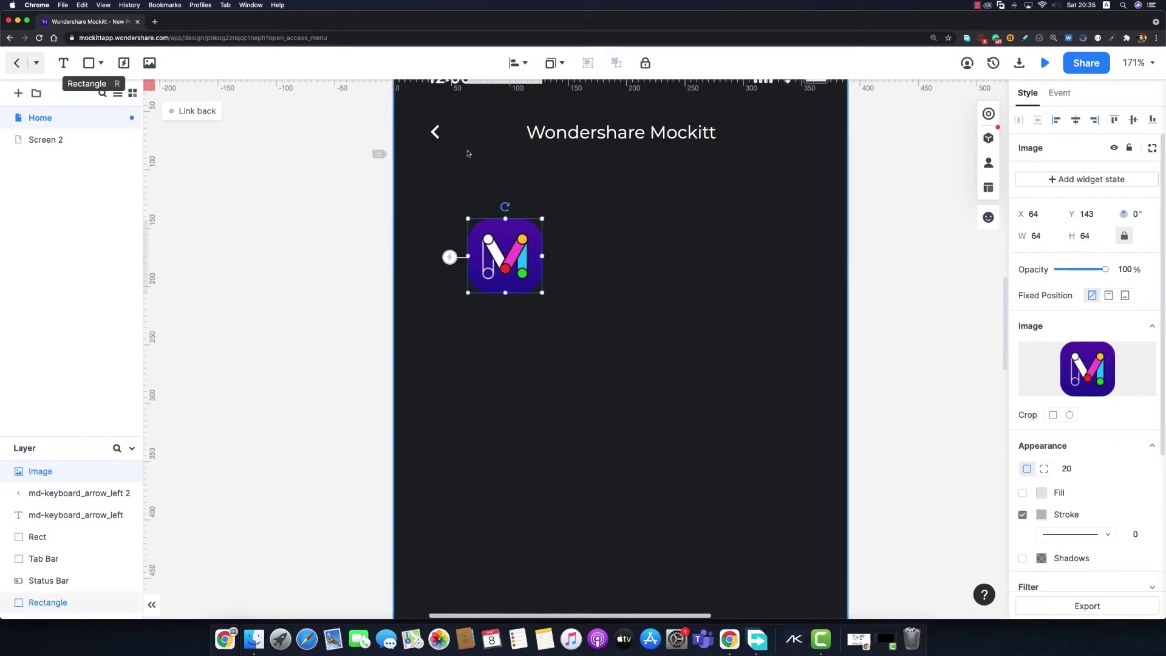
{"action": "key", "text": "alt"}
{"action": "left_click_drag", "start_coordinate": [505, 256], "coordinate": [504, 239]}
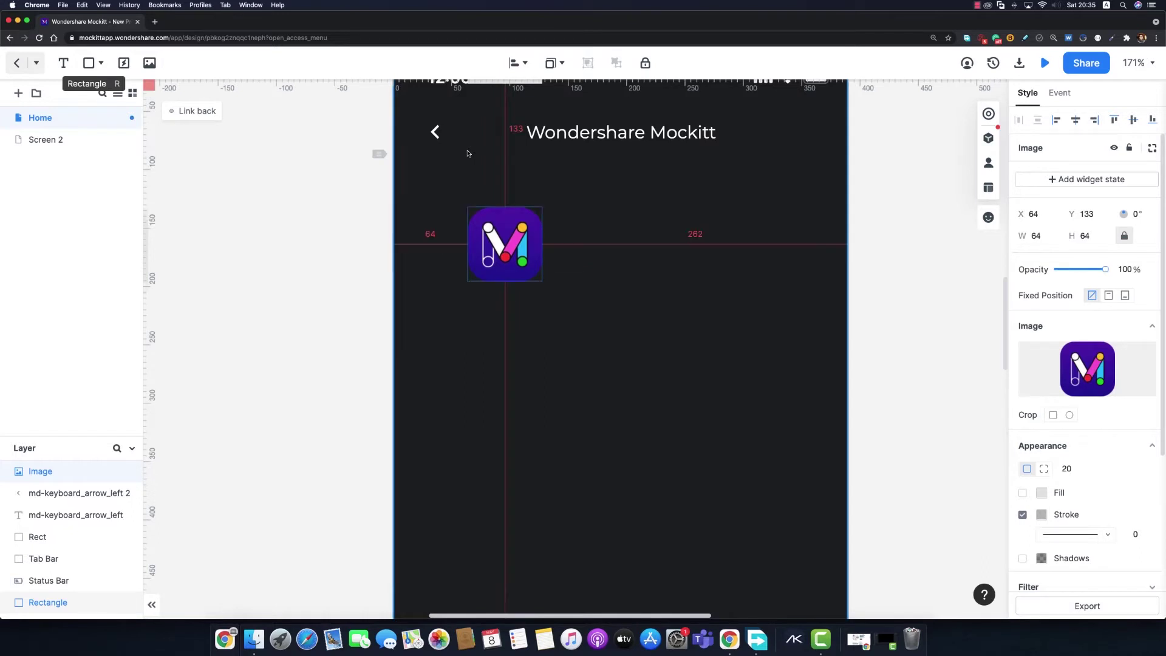
{"action": "scroll", "coordinate": [508, 187], "scroll_direction": "up", "scroll_amount": 1}
{"action": "scroll", "coordinate": [507, 187], "scroll_direction": "right", "scroll_amount": 2}
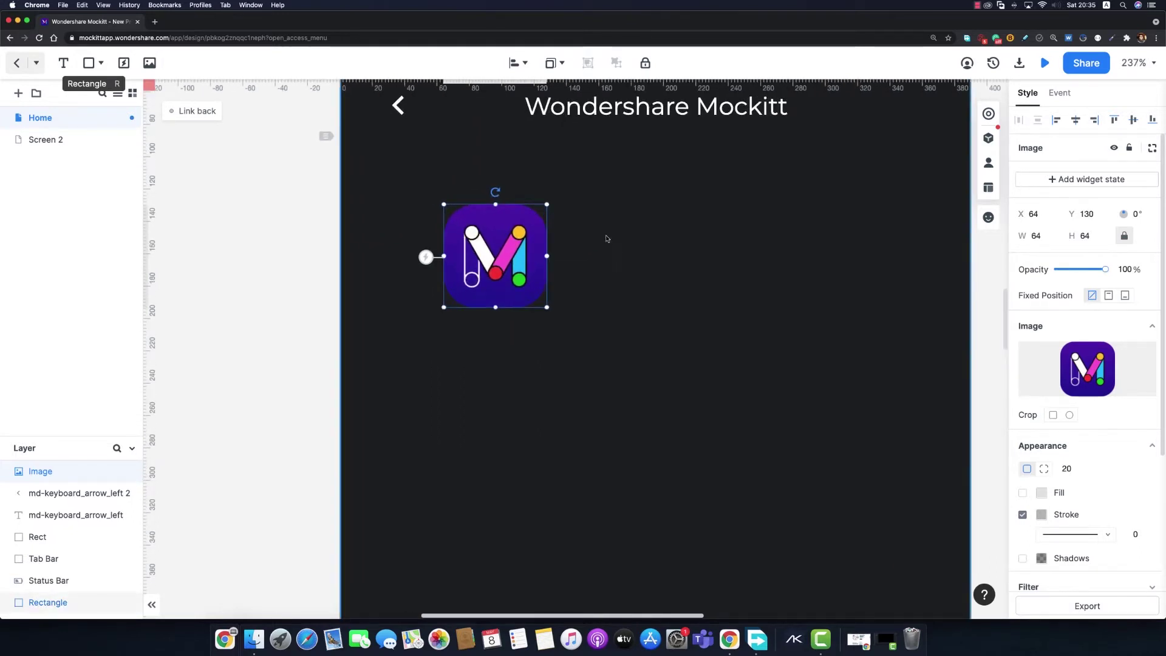
{"action": "scroll", "coordinate": [484, 245], "scroll_direction": "up", "scroll_amount": 2}
{"action": "key", "text": "t"}
{"action": "left_click", "coordinate": [454, 227]}
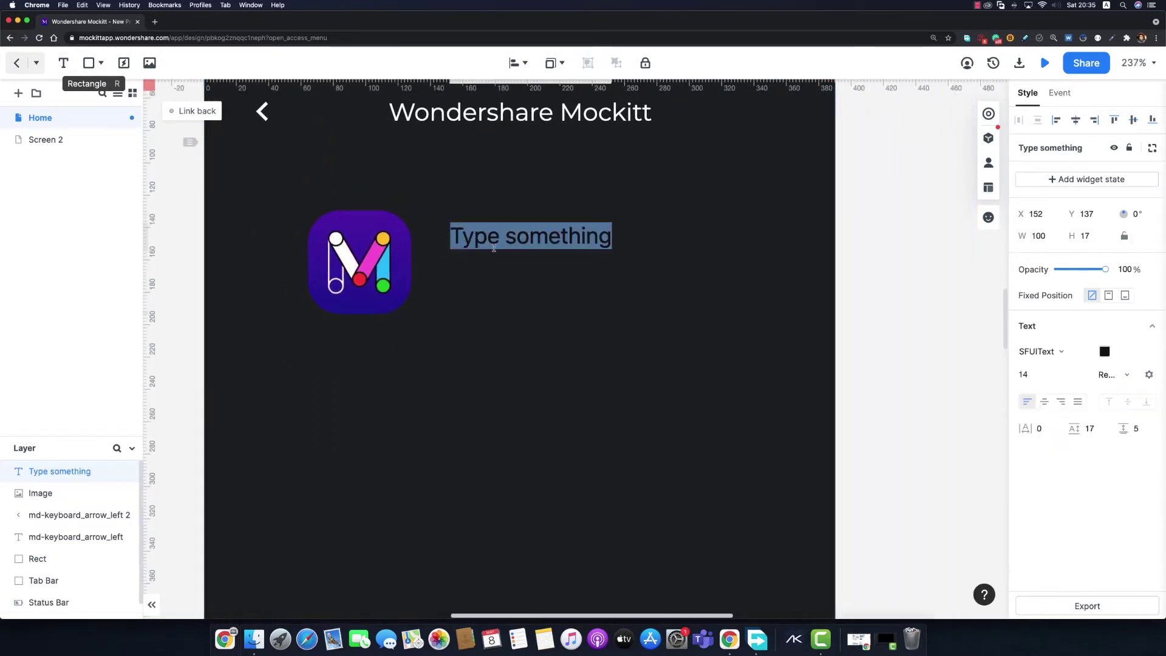
{"action": "type", "text": "@wondershare.mockit"}
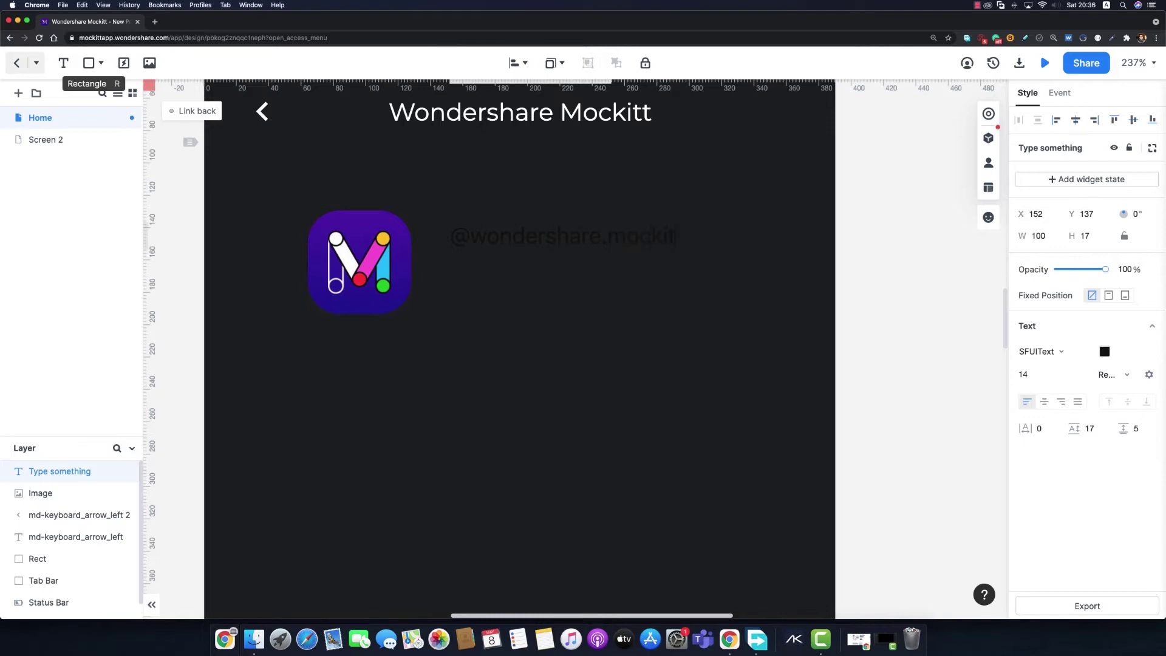
{"action": "key", "text": "cmd+a"}
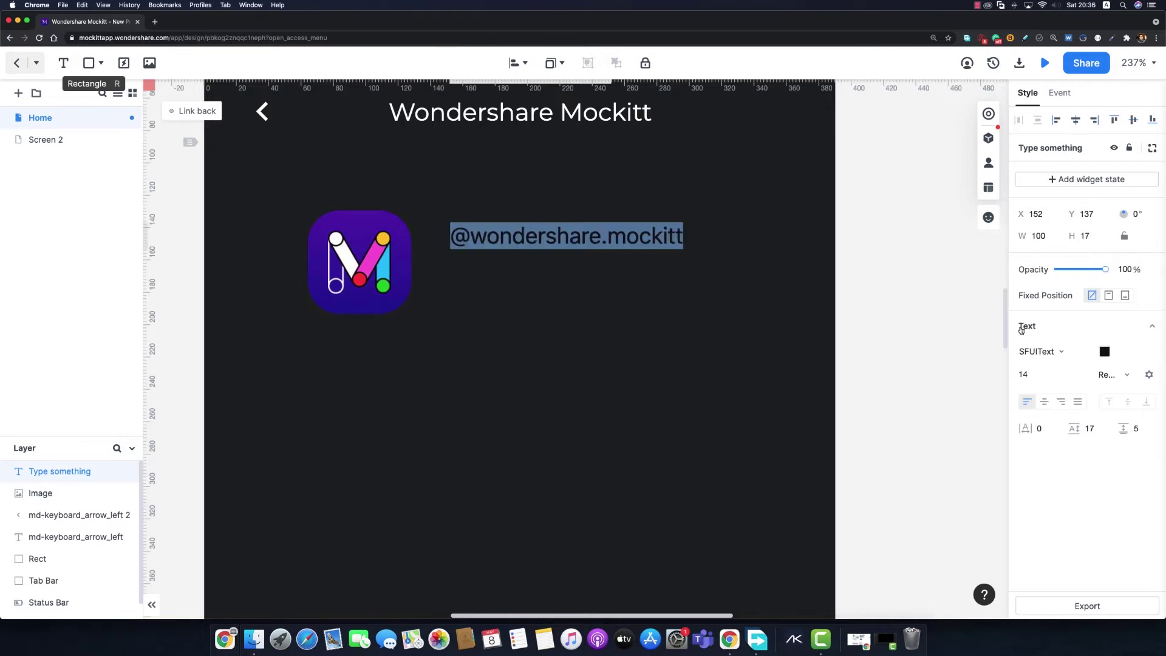
{"action": "left_click", "coordinate": [1038, 349]}
{"action": "left_click", "coordinate": [1049, 257]}
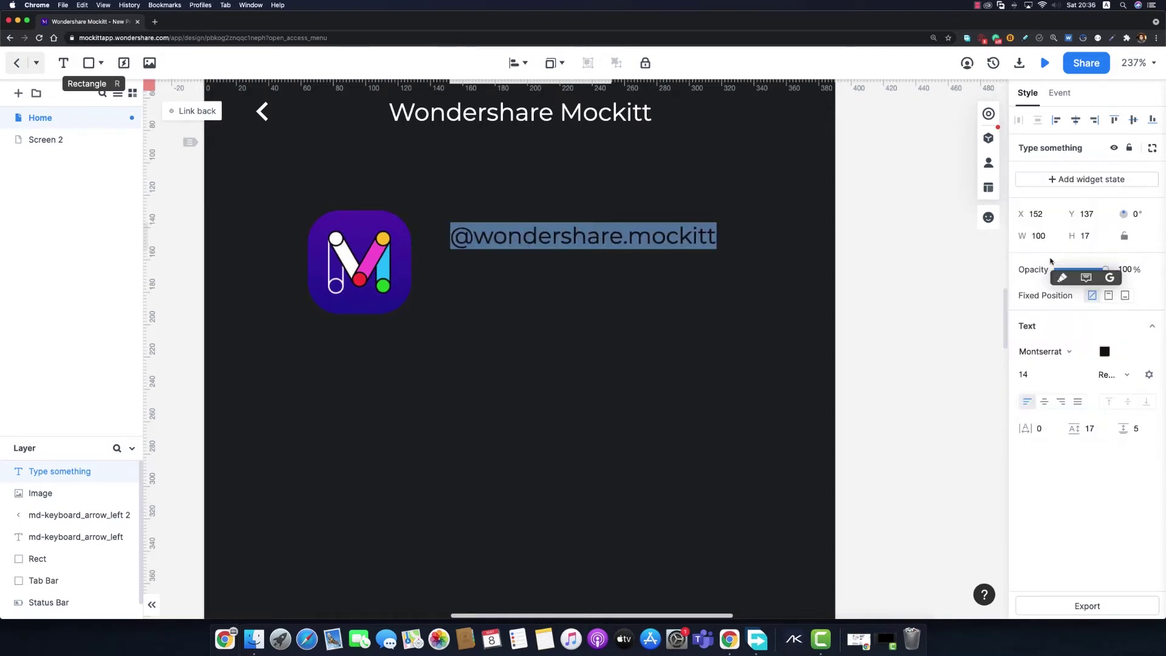
{"action": "left_click", "coordinate": [1106, 352]}
{"action": "left_click_drag", "start_coordinate": [948, 322], "coordinate": [924, 288]}
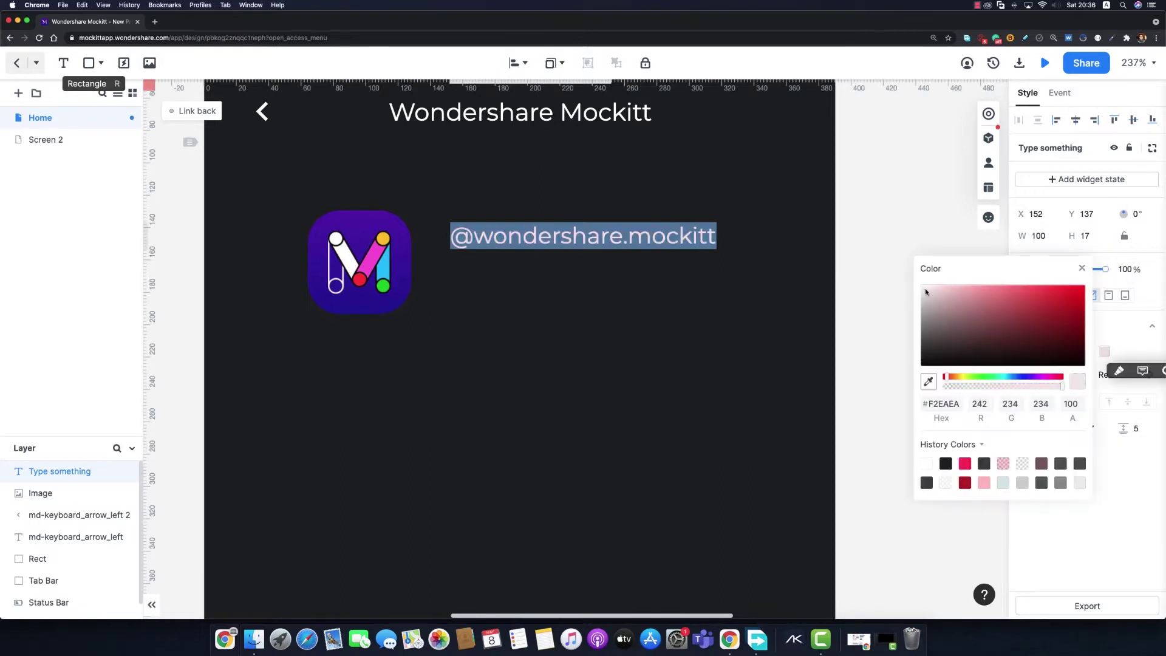
{"action": "left_click", "coordinate": [1082, 270]}
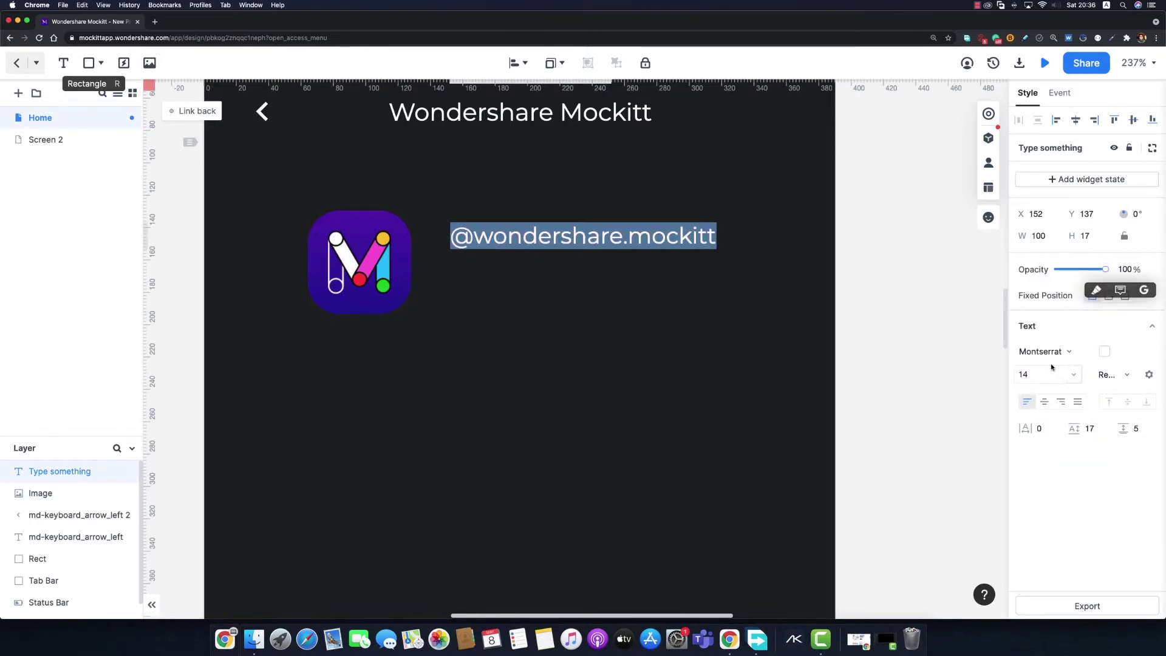
{"action": "left_click", "coordinate": [1038, 373]}
{"action": "key", "text": "Return"}
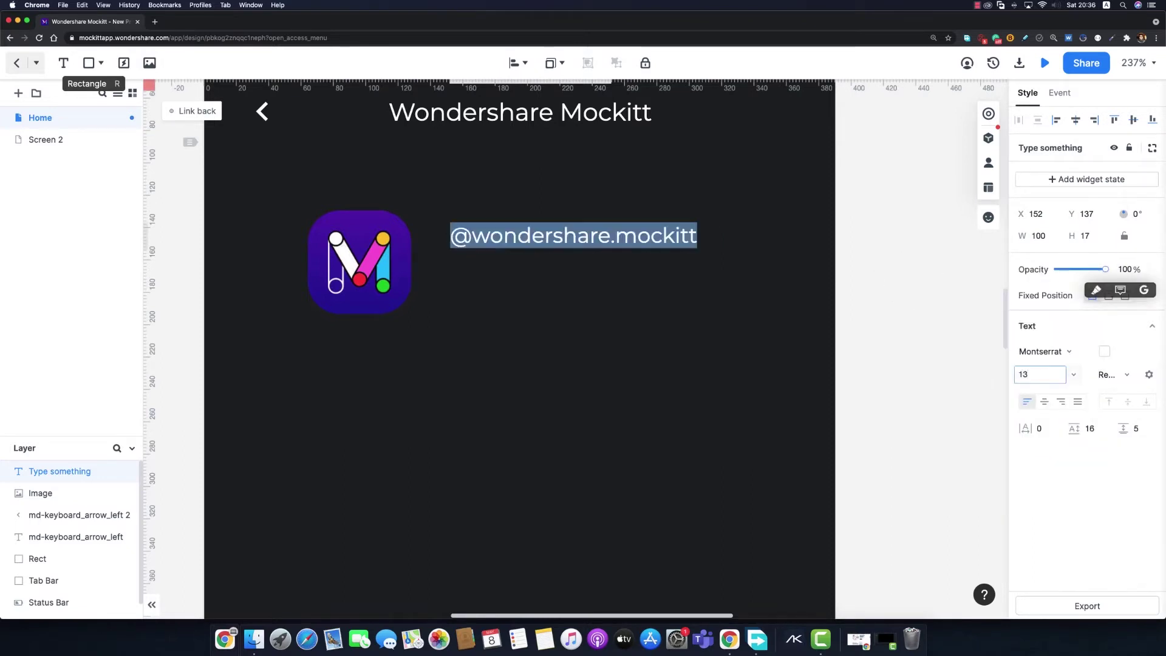
{"action": "left_click", "coordinate": [866, 334]}
{"action": "left_click", "coordinate": [633, 243]}
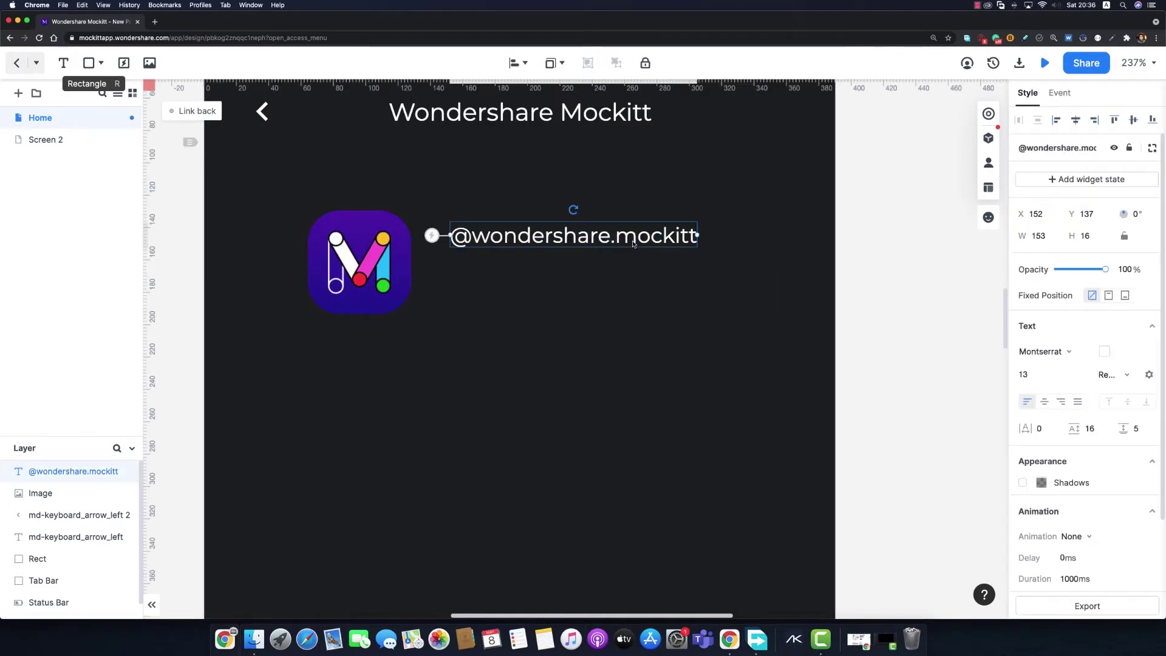
{"action": "left_click_drag", "start_coordinate": [632, 248], "coordinate": [617, 237]}
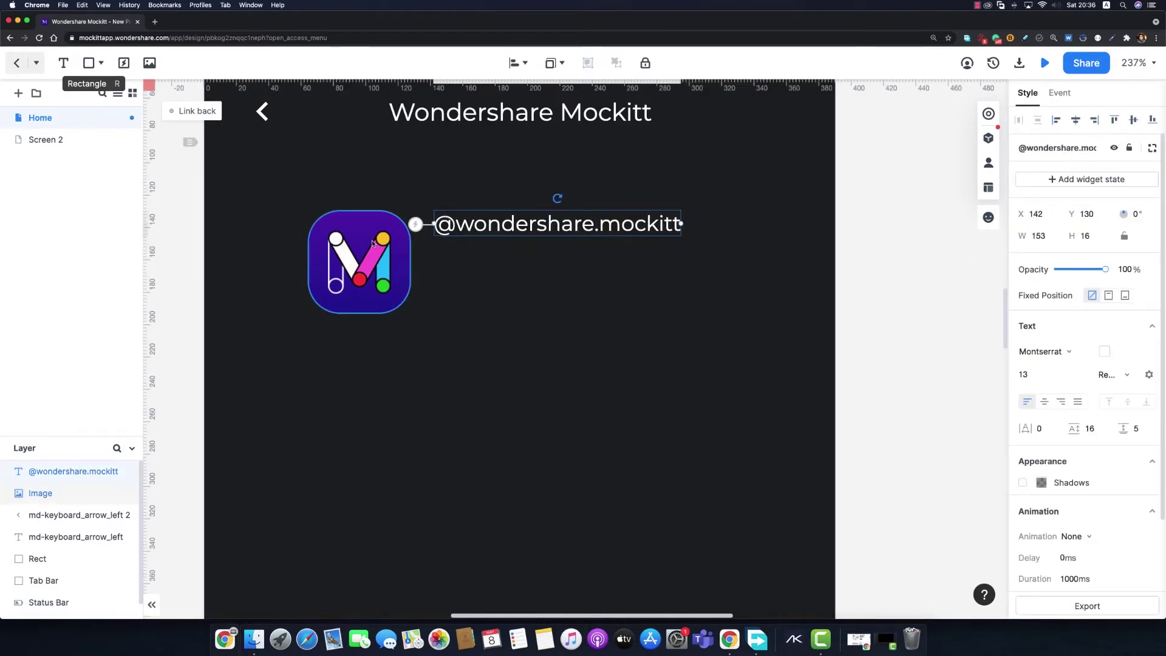
{"action": "key", "text": "alt"}
{"action": "key", "text": "Right"}
{"action": "key", "text": "Right"}
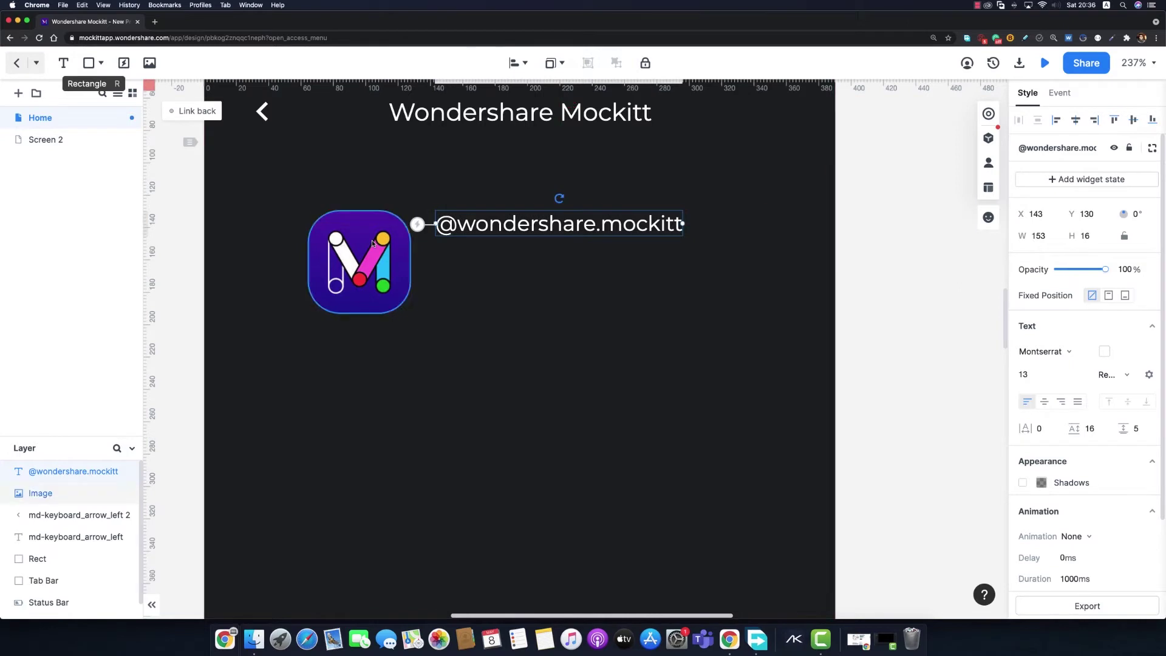
{"action": "key", "text": "Down"}
{"action": "key", "text": "Down"}
{"action": "key", "text": "Down"}
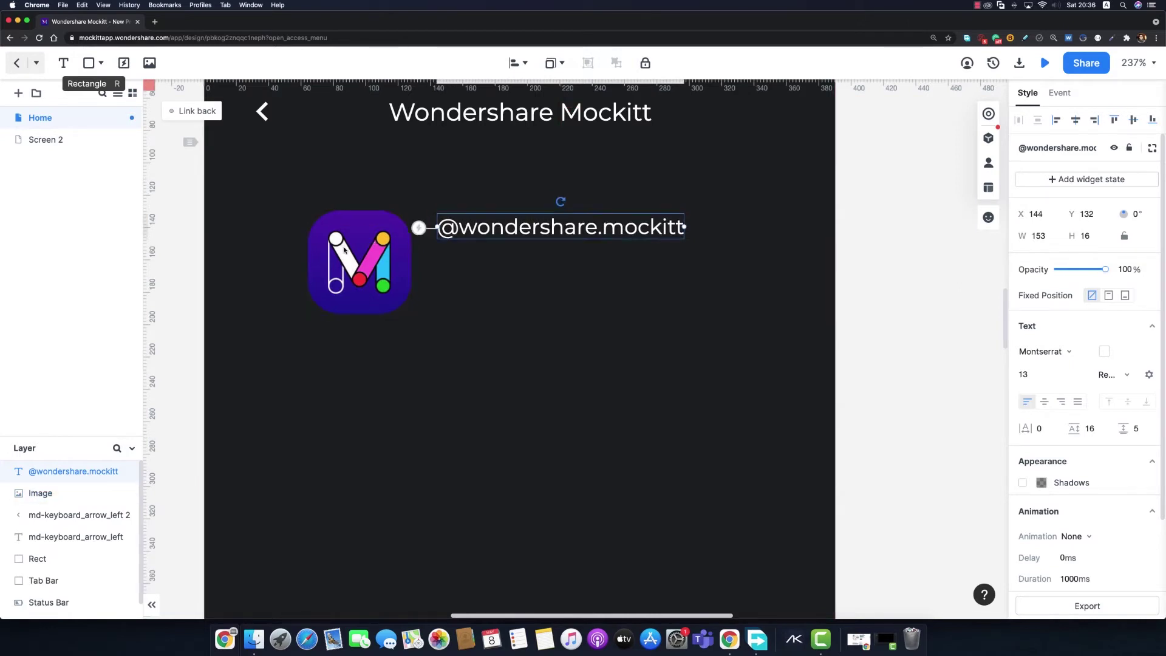
{"action": "key", "text": "super+d"}
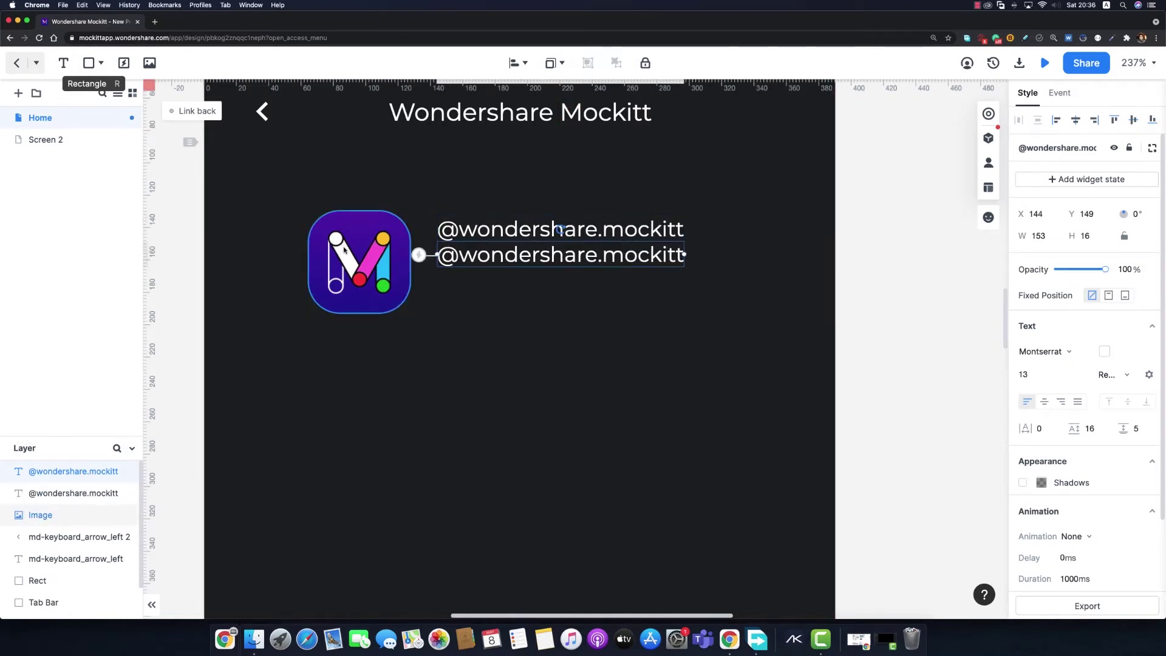
{"action": "key", "text": "Down"}
{"action": "key", "text": "Down"}
{"action": "key", "text": "Down"}
{"action": "key", "text": "Down"}
{"action": "key", "text": "Down"}
{"action": "key", "text": "Down"}
{"action": "key", "text": "Down"}
{"action": "key", "text": "Down"}
{"action": "key", "text": "Down"}
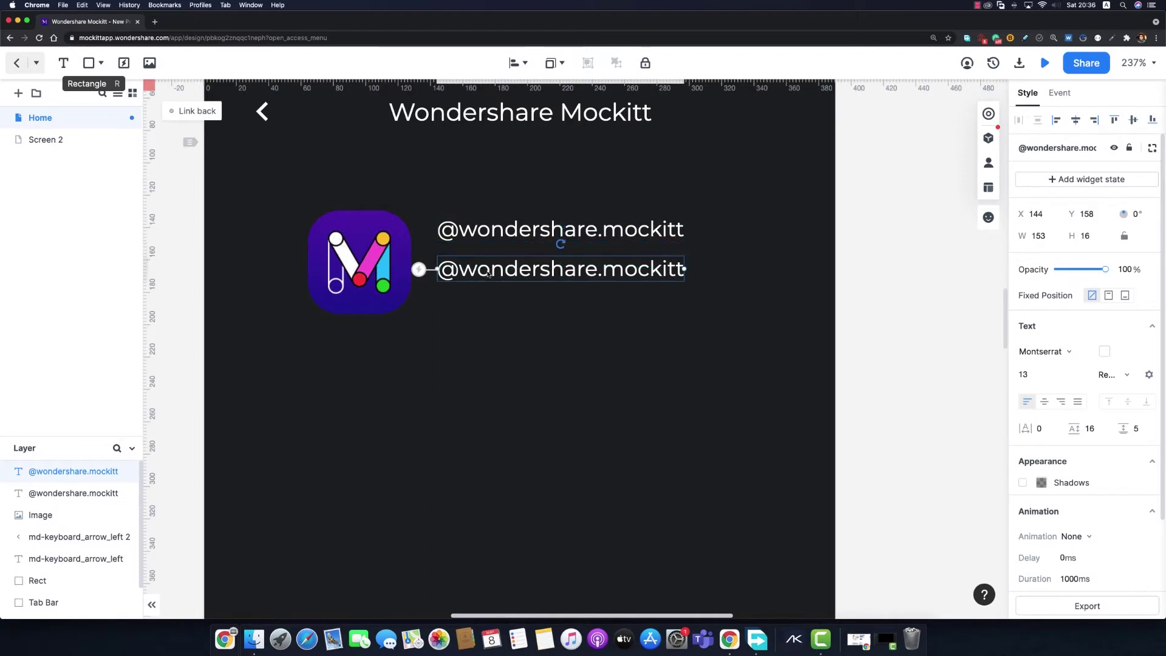
Step: Replace the copied handle's text with "Design interactive and animated prototypes." and narrow its box to W 182 so it wraps onto two lines
{"action": "key", "text": "Return"}
{"action": "type", "text": "Desi"}
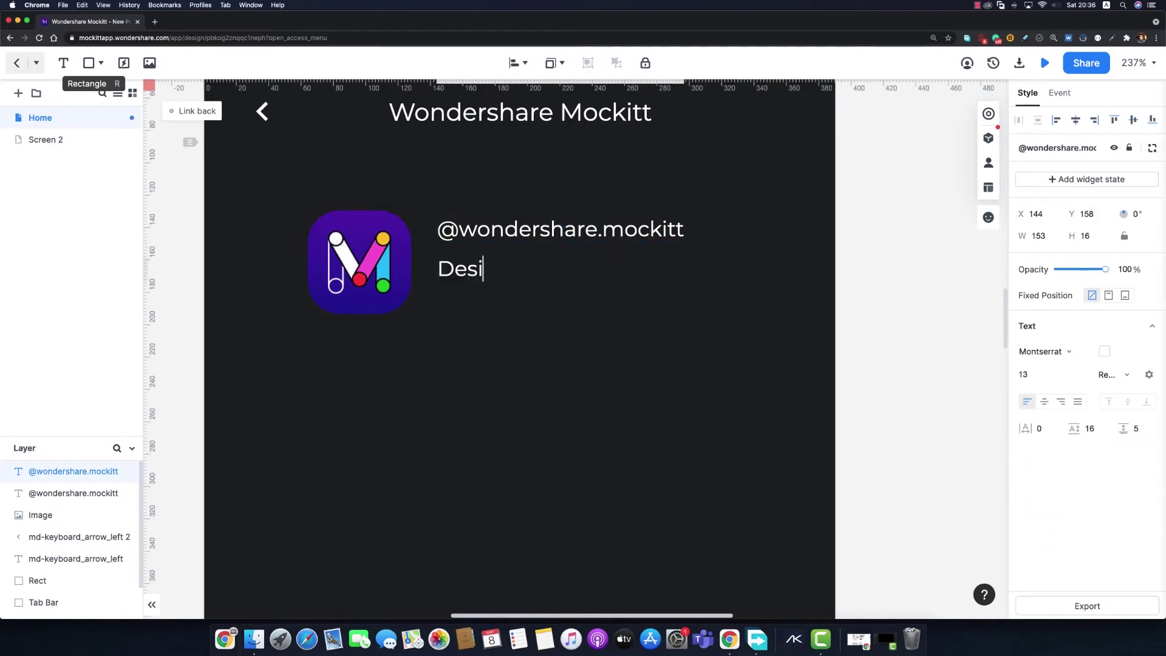
{"action": "type", "text": "gn intera"}
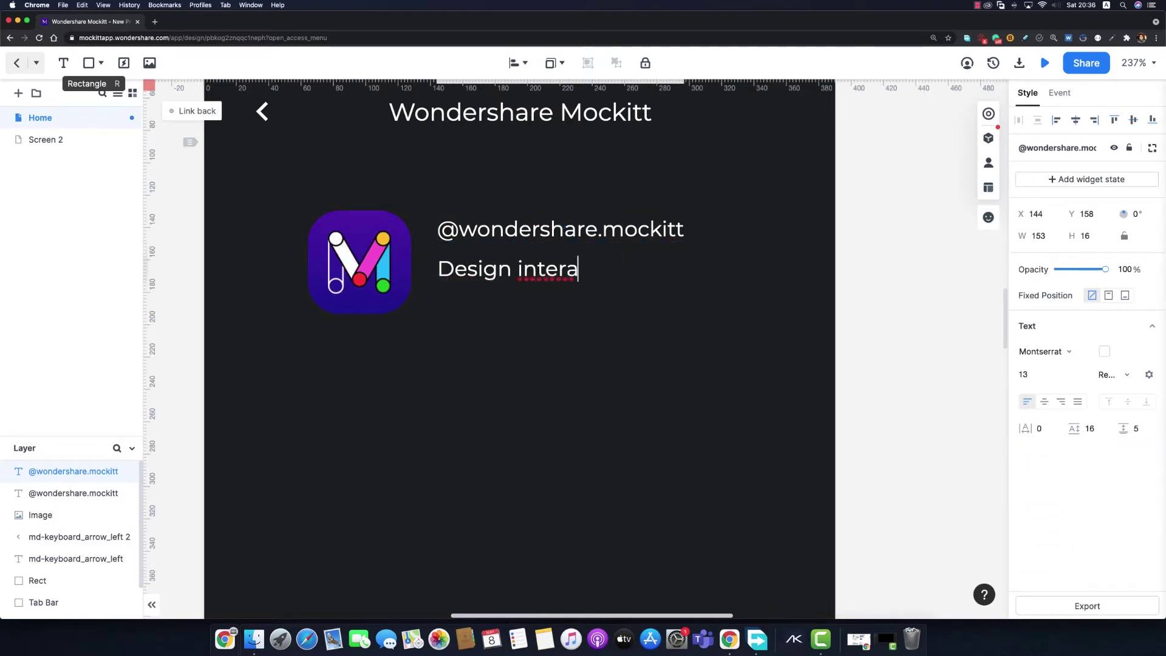
{"action": "type", "text": "ctive and "}
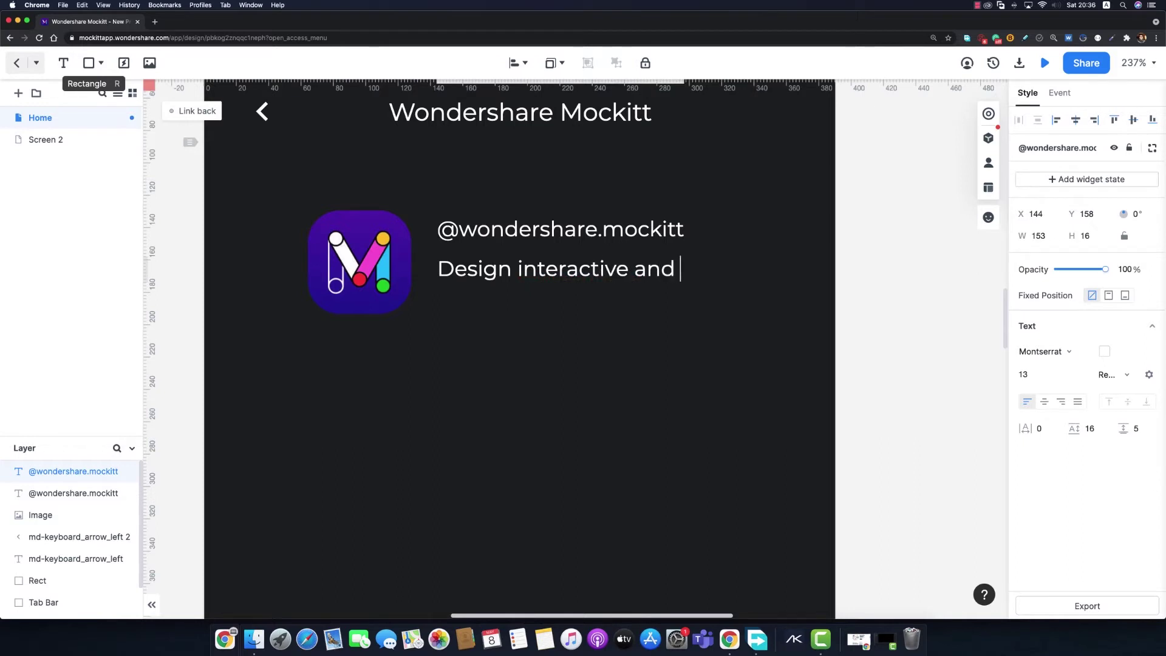
{"action": "type", "text": "animated p"}
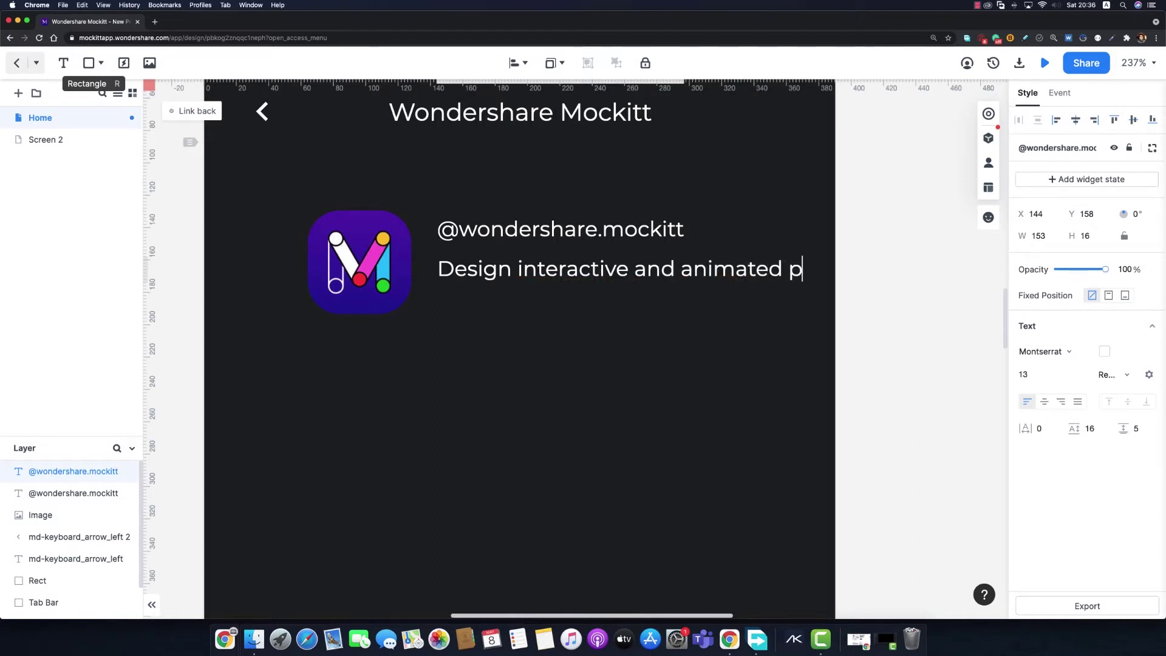
{"action": "type", "text": "rototypes."}
{"action": "key", "text": "Escape"}
{"action": "left_click_drag", "start_coordinate": [907, 268], "coordinate": [731, 281]}
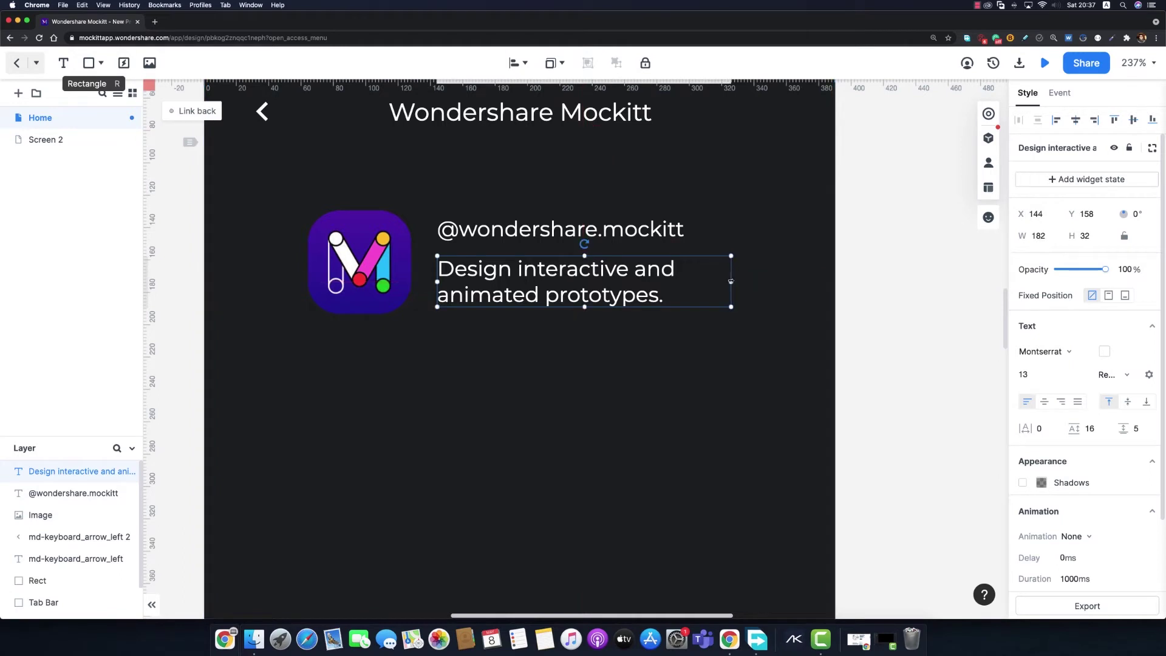
Step: Set the tagline's white text colour to an alpha of 70
{"action": "left_click", "coordinate": [1107, 351]}
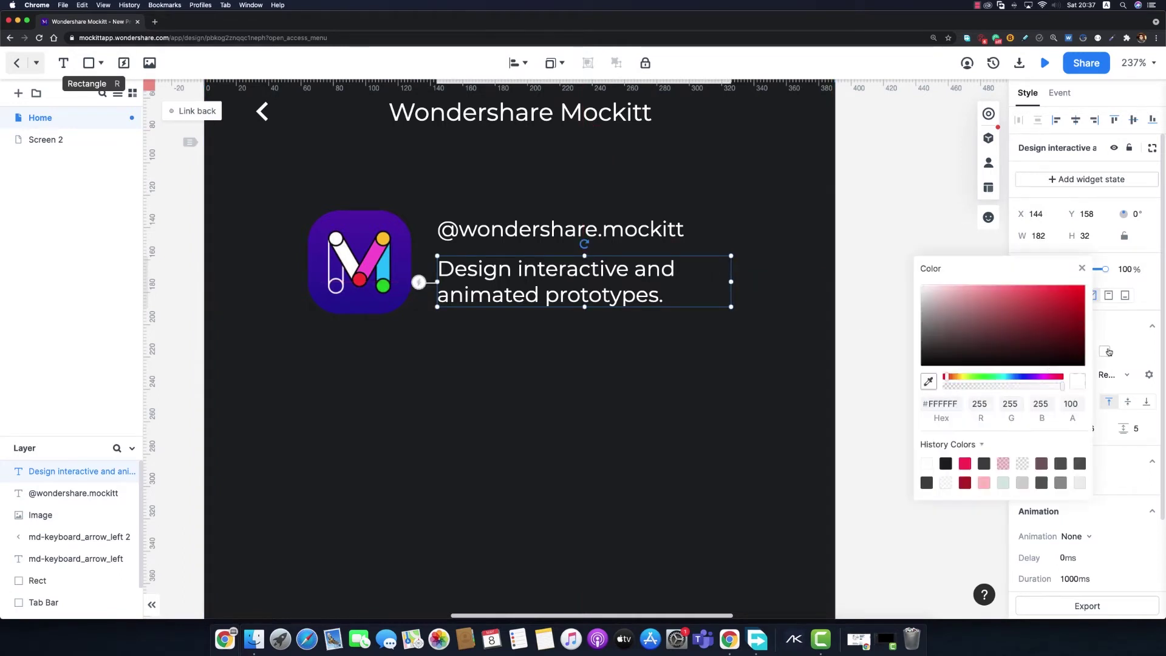
{"action": "left_click", "coordinate": [1068, 405]}
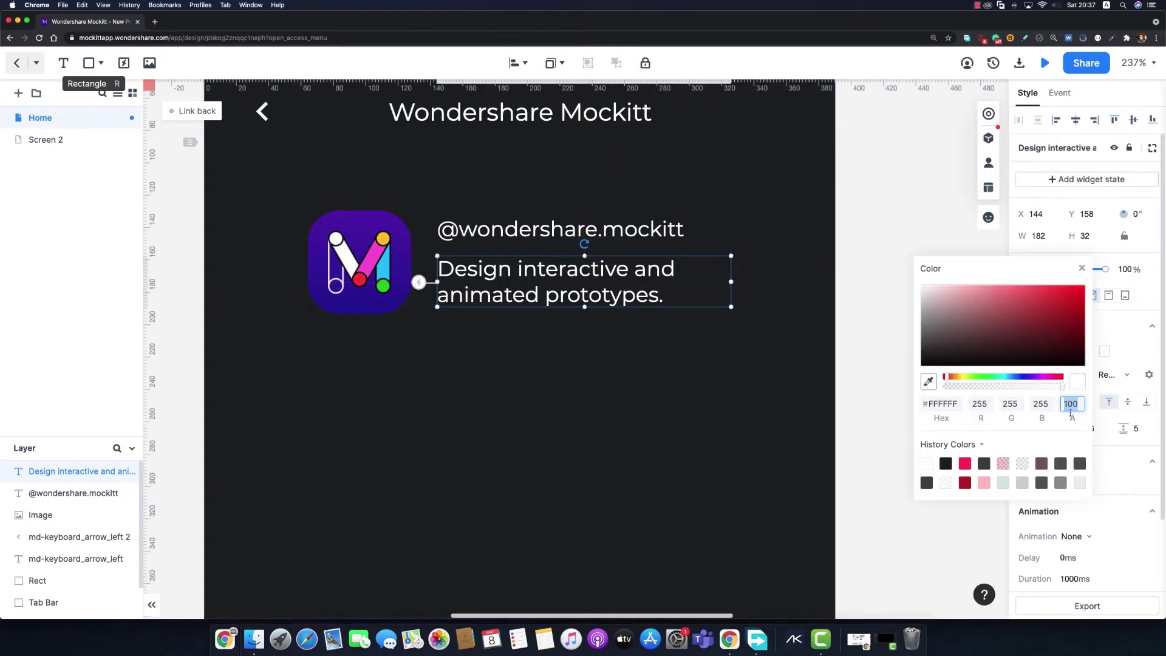
{"action": "type", "text": "7"}
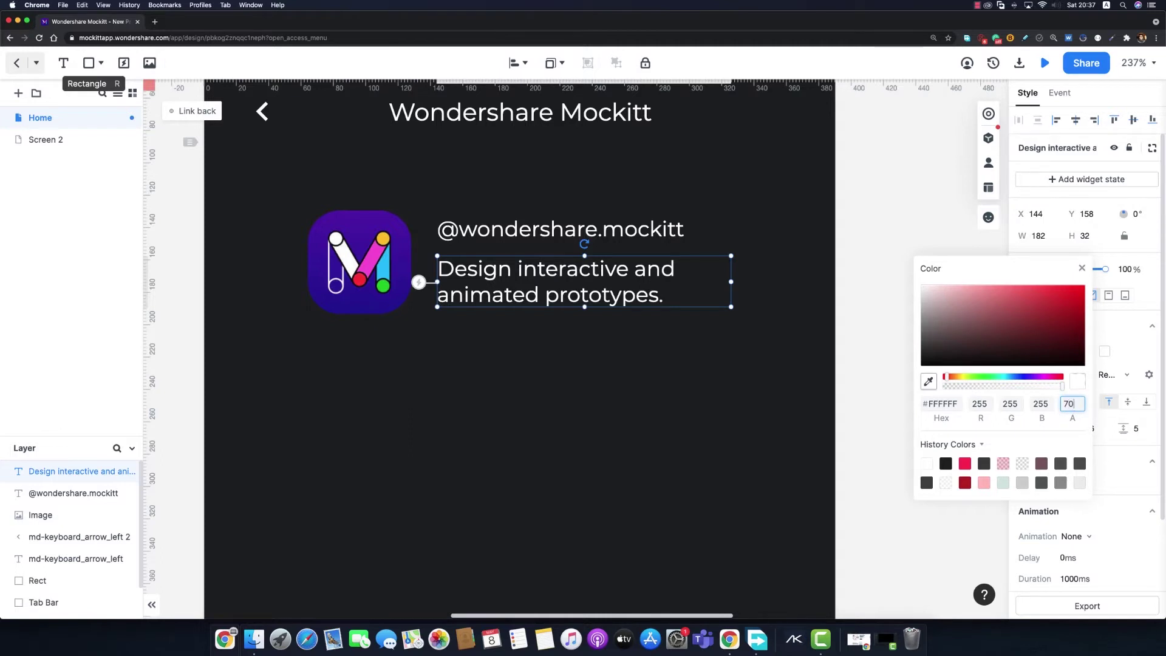
{"action": "type", "text": "0"}
{"action": "key", "text": "Return"}
{"action": "left_click", "coordinate": [1082, 268]}
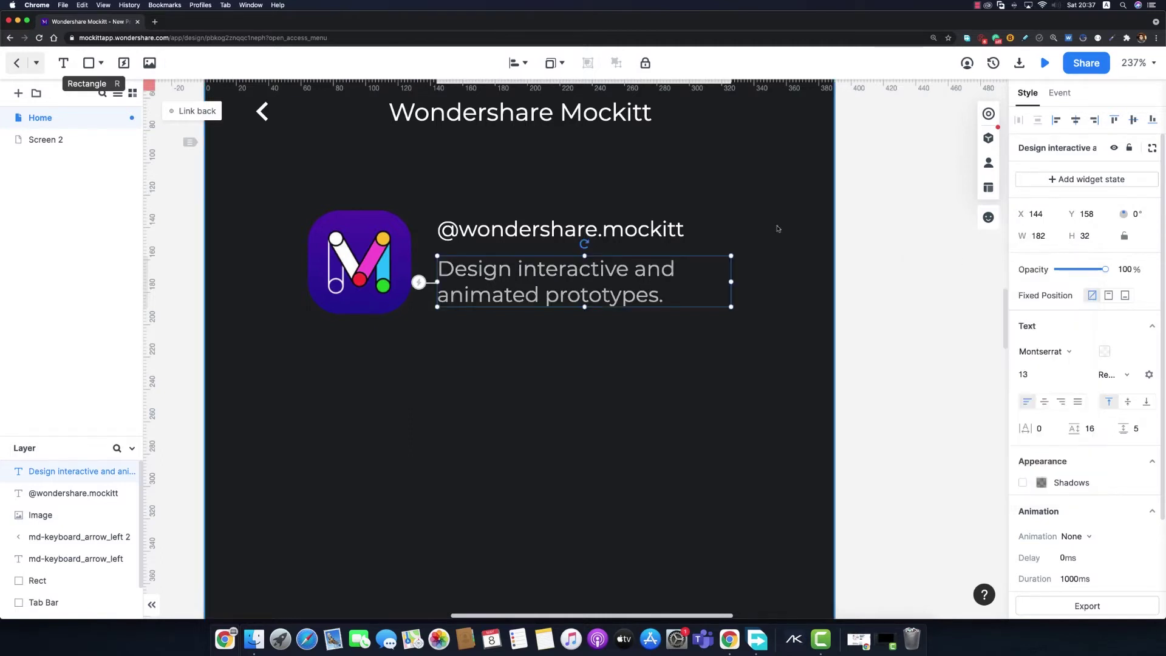
{"action": "left_click", "coordinate": [749, 323]}
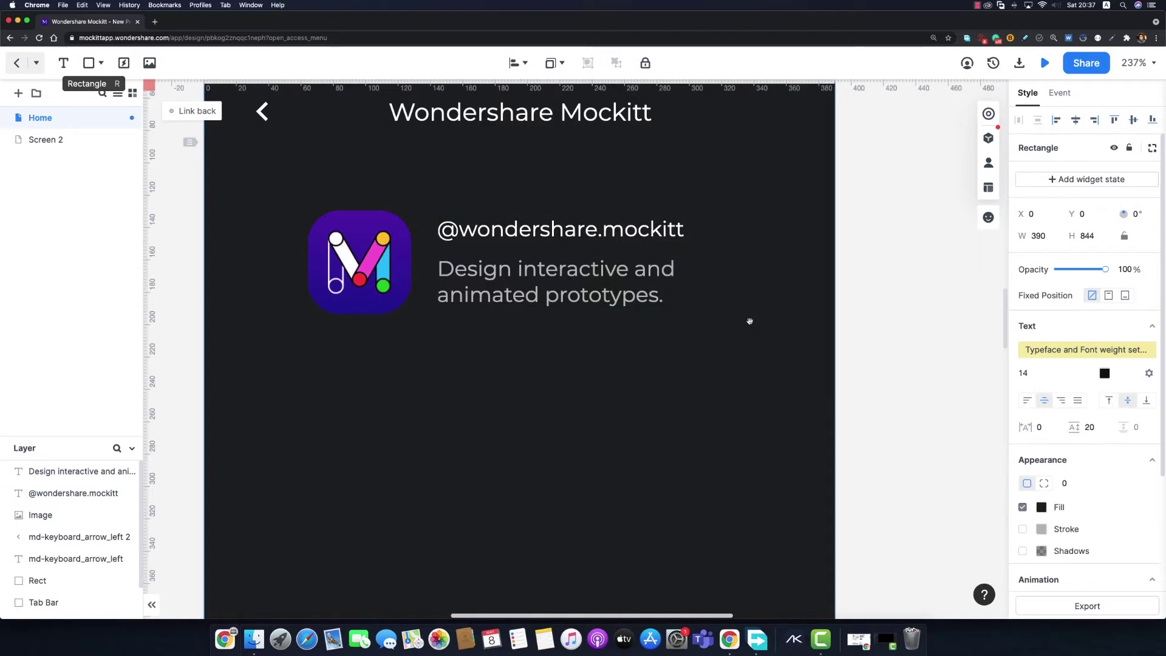
Step: Nudge the tagline up to Y 157 and check its spacing from the account handle
{"action": "scroll", "coordinate": [789, 319], "scroll_direction": "left", "scroll_amount": 5}
{"action": "left_click", "coordinate": [685, 267]}
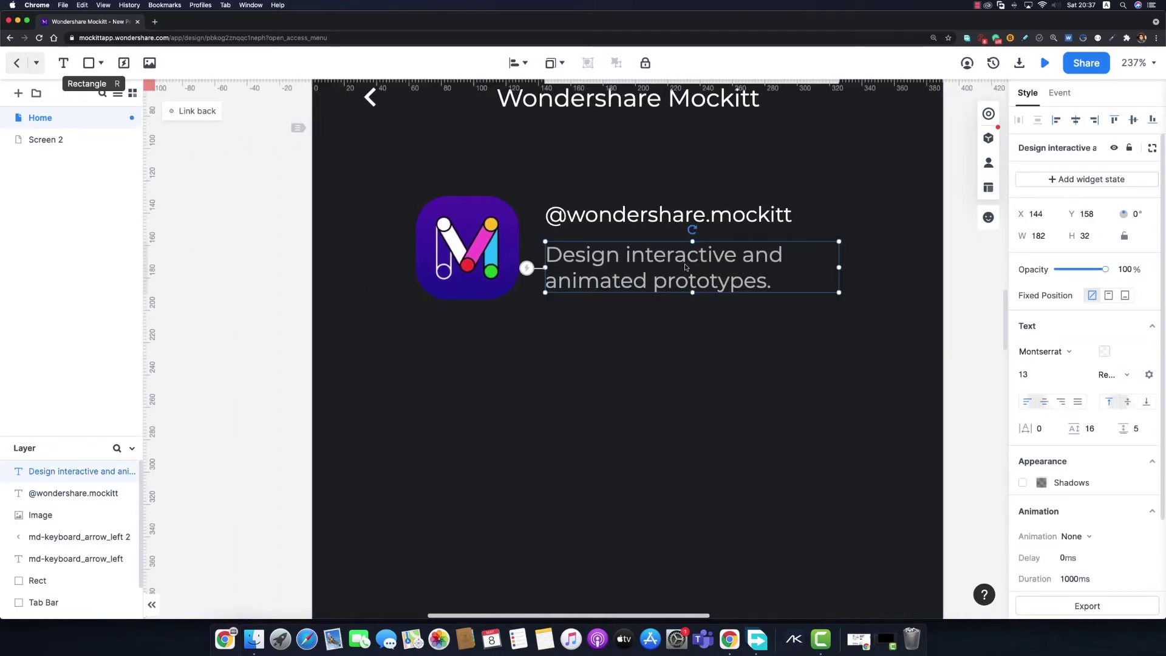
{"action": "key", "text": "Up"}
{"action": "left_click", "coordinate": [700, 226], "text": "shift"}
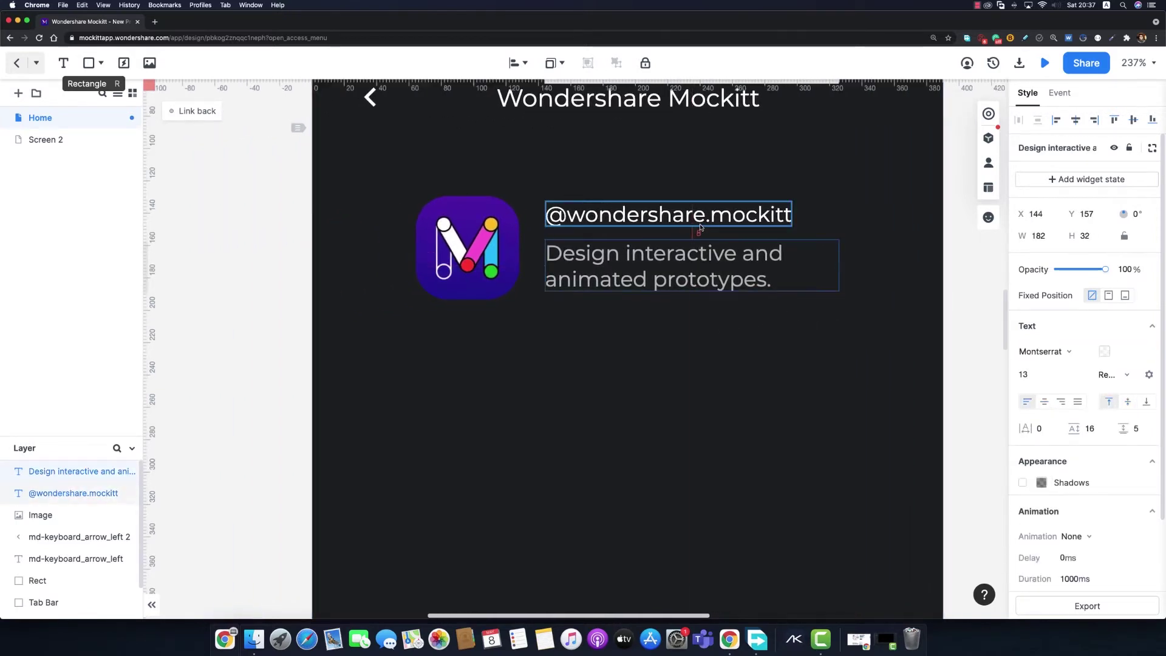
{"action": "left_click", "coordinate": [625, 360]}
{"action": "scroll", "coordinate": [638, 364], "scroll_direction": "left", "scroll_amount": 3}
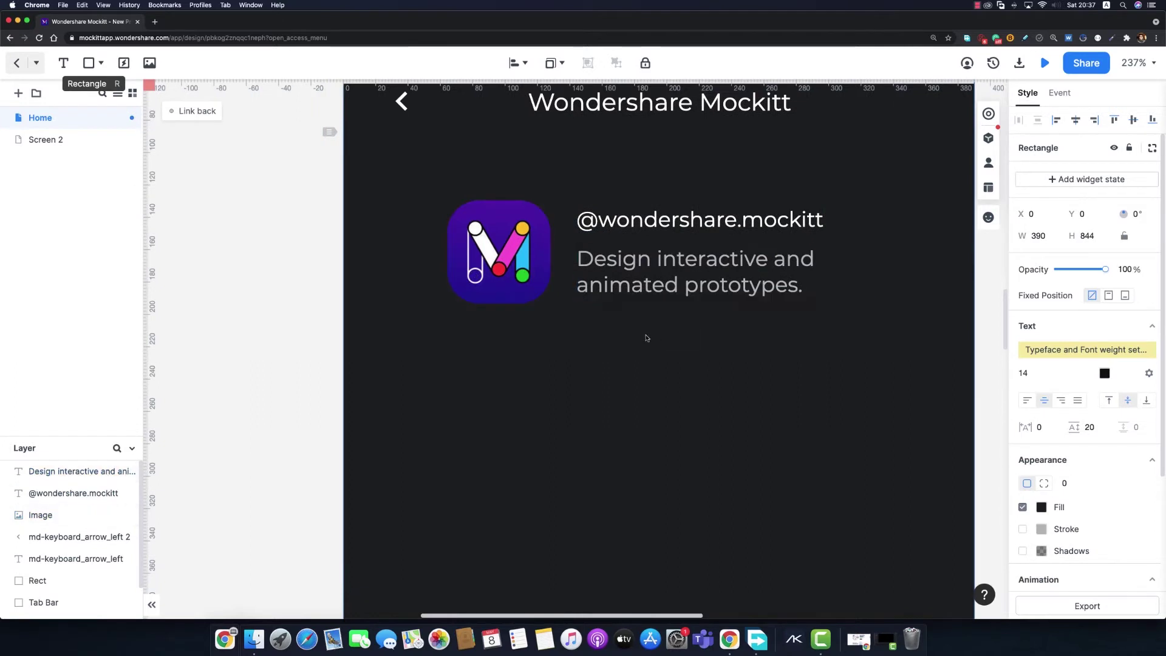
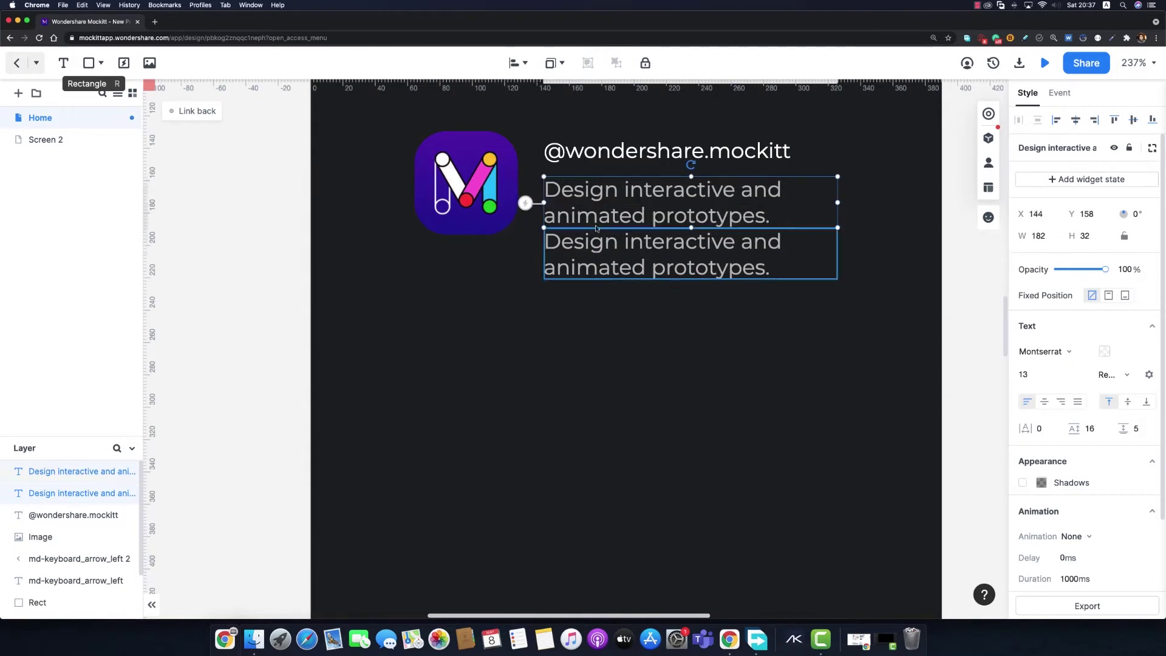
Step: Change the tagline copy below the logo to "Following" and set its font weight to Light 300
{"action": "double_click", "coordinate": [478, 307]}
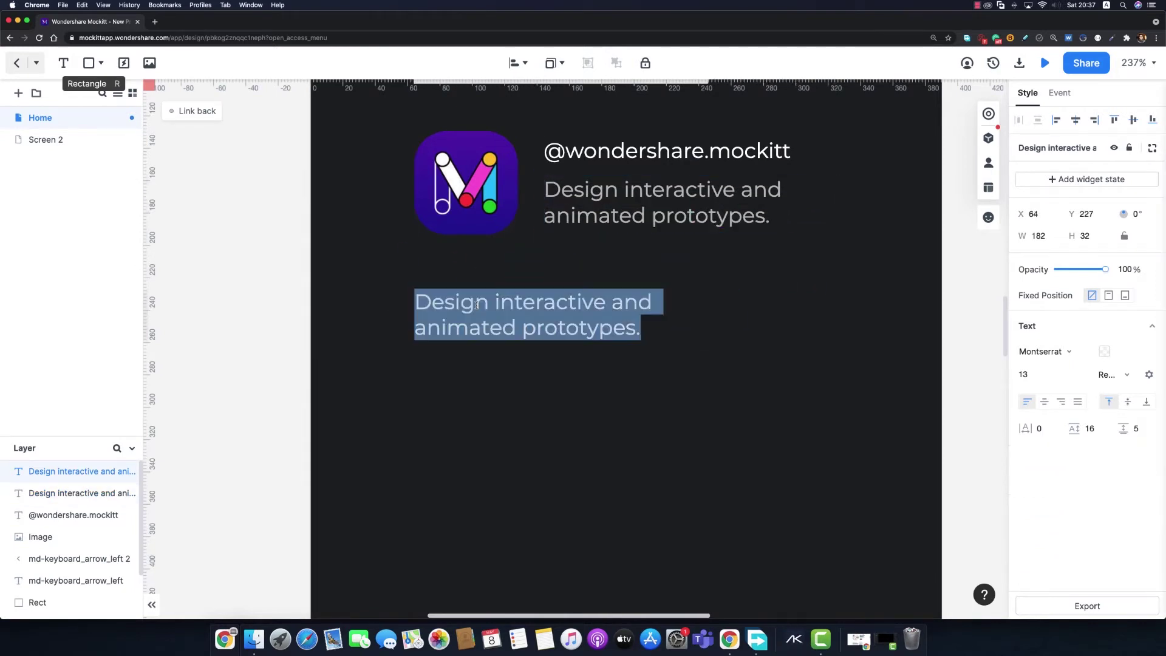
{"action": "type", "text": "Follo"}
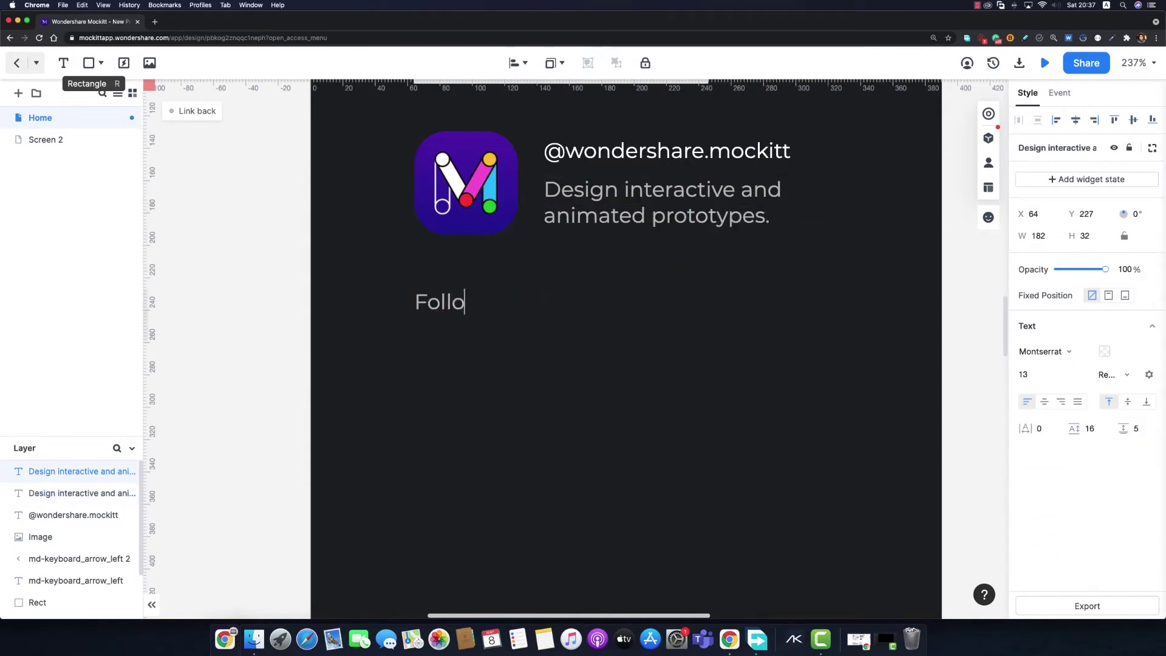
{"action": "type", "text": "wing"}
{"action": "key", "text": "Escape"}
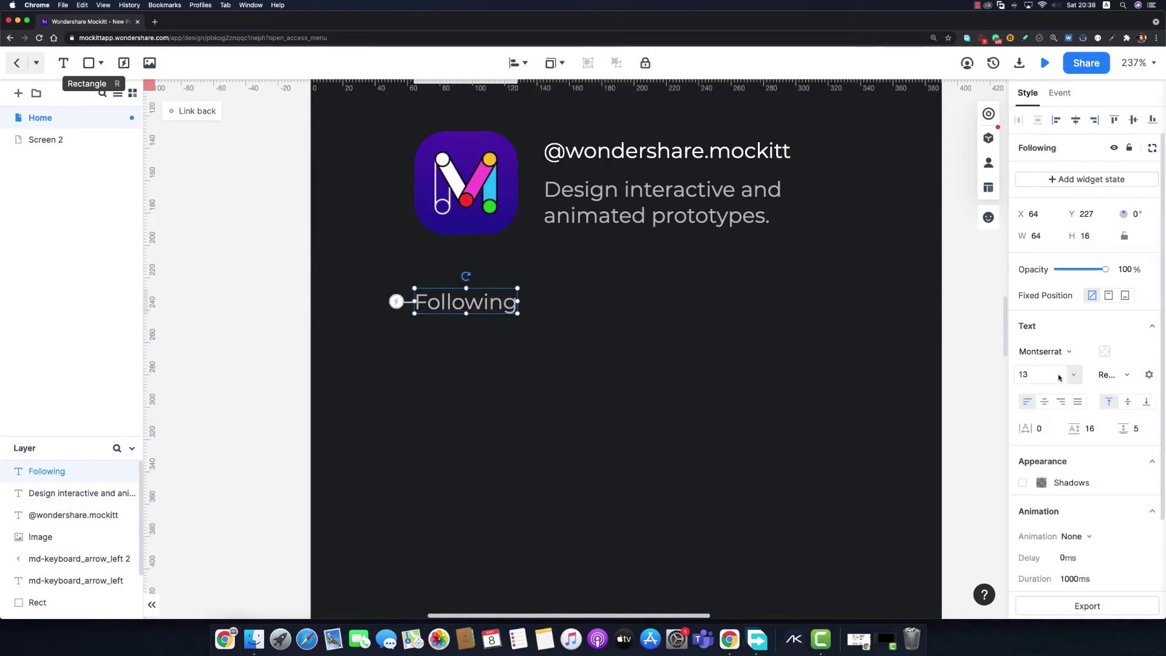
{"action": "left_click", "coordinate": [1121, 375]}
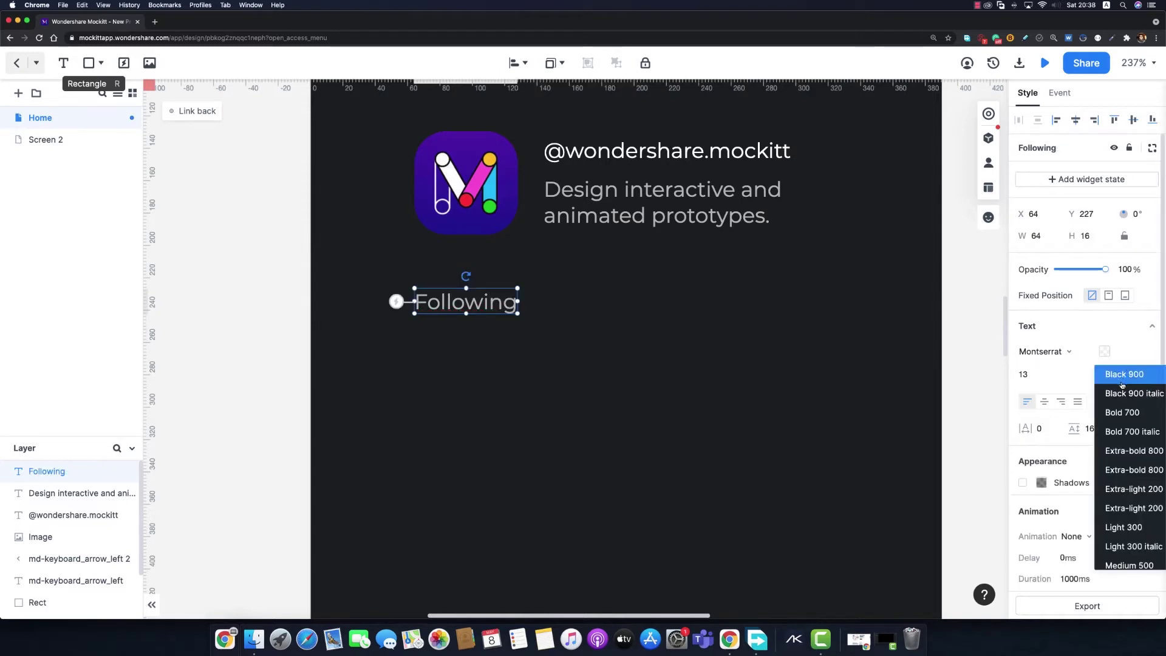
{"action": "left_click", "coordinate": [1123, 524]}
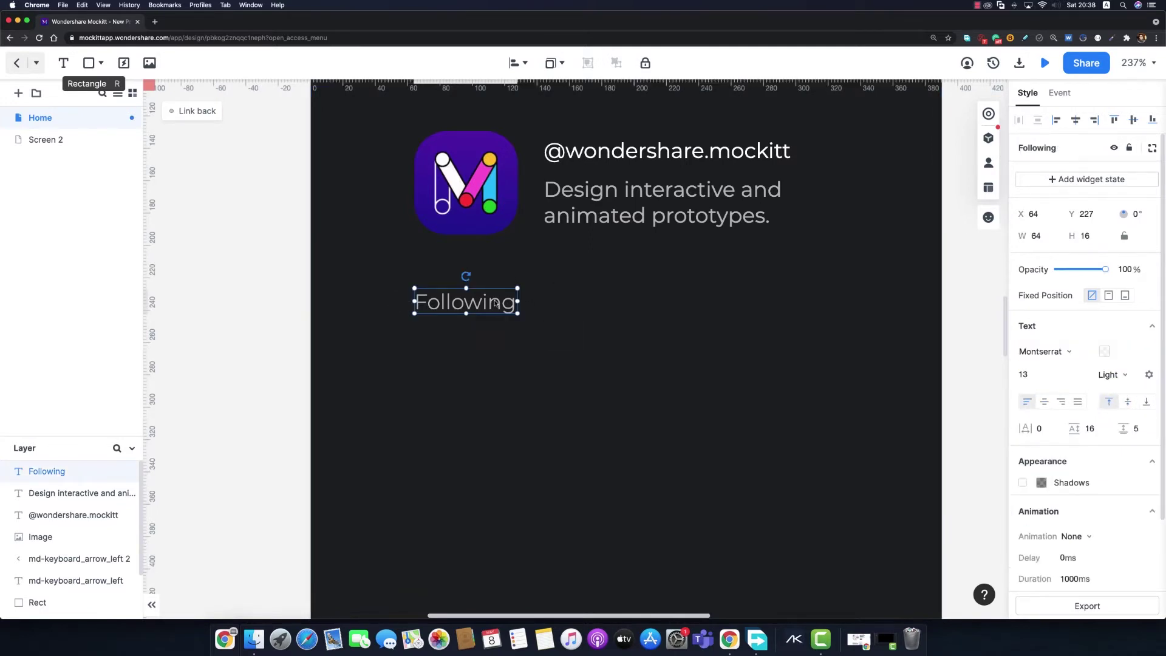
Step: Duplicate the "Following" text, place the copy directly above the label at Y 231 and change it to "64"
{"action": "mouse_move", "coordinate": [495, 304]}
{"action": "left_mouse_down"}
{"action": "mouse_move", "coordinate": [480, 369]}
{"action": "mouse_move", "coordinate": [473, 307]}
{"action": "left_mouse_up"}
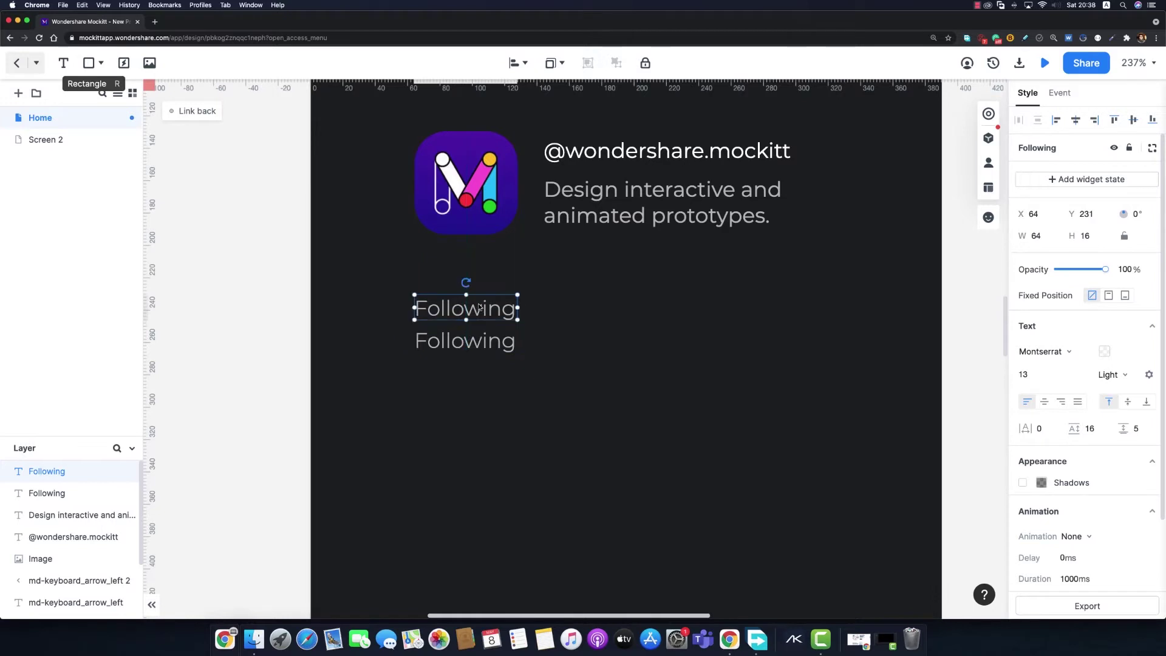
{"action": "double_click", "coordinate": [469, 307]}
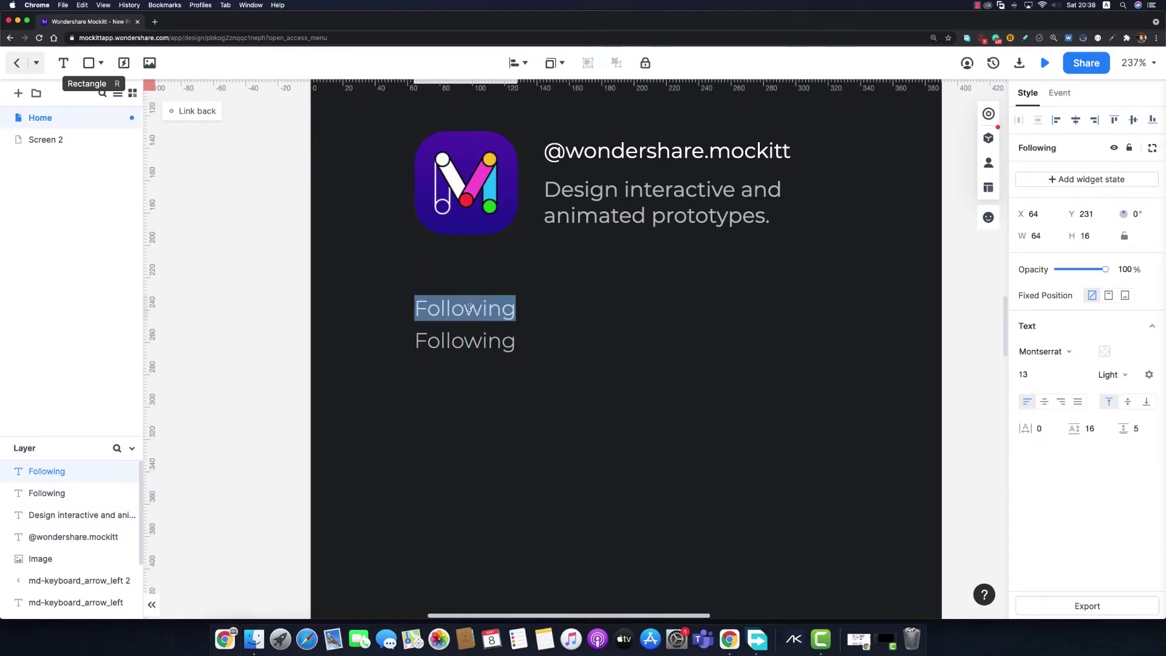
{"action": "type", "text": "64"}
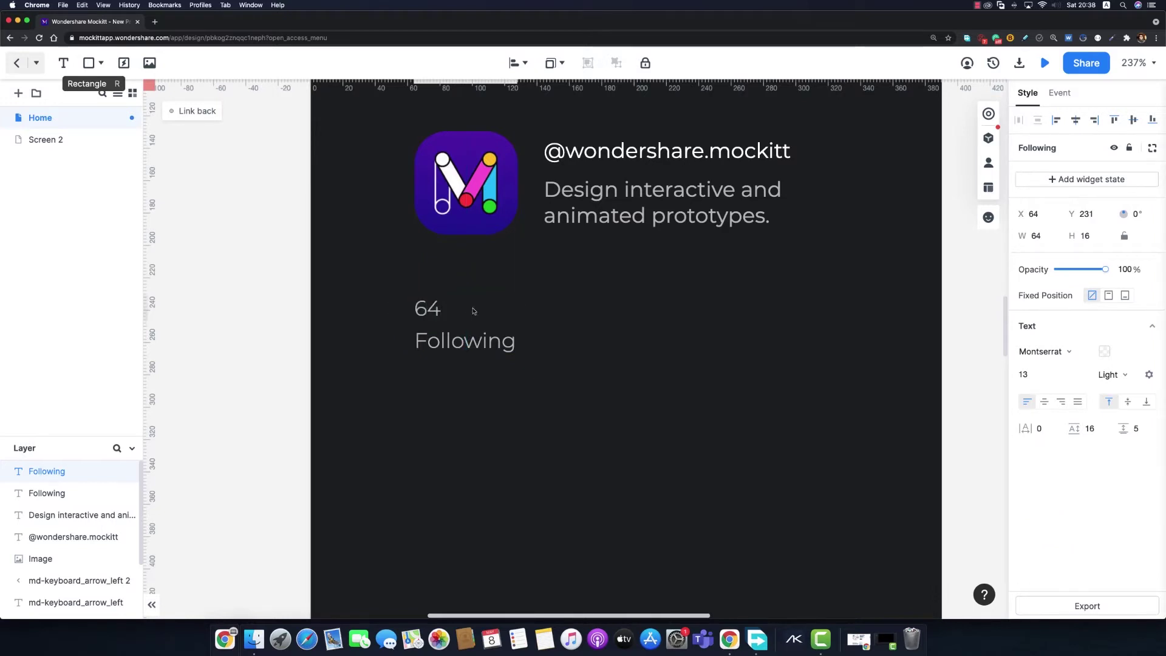
Step: Format the "64" text as Bold 700 in fully opaque white
{"action": "key", "text": "super+a"}
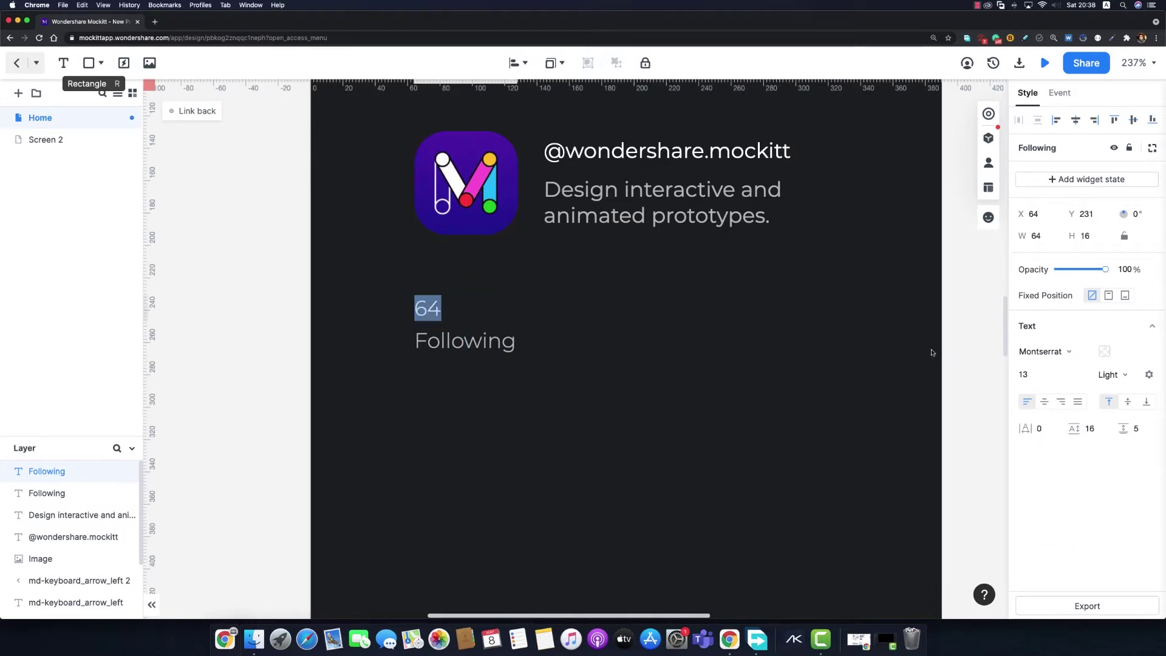
{"action": "left_click", "coordinate": [1112, 374]}
{"action": "left_click", "coordinate": [1120, 409]}
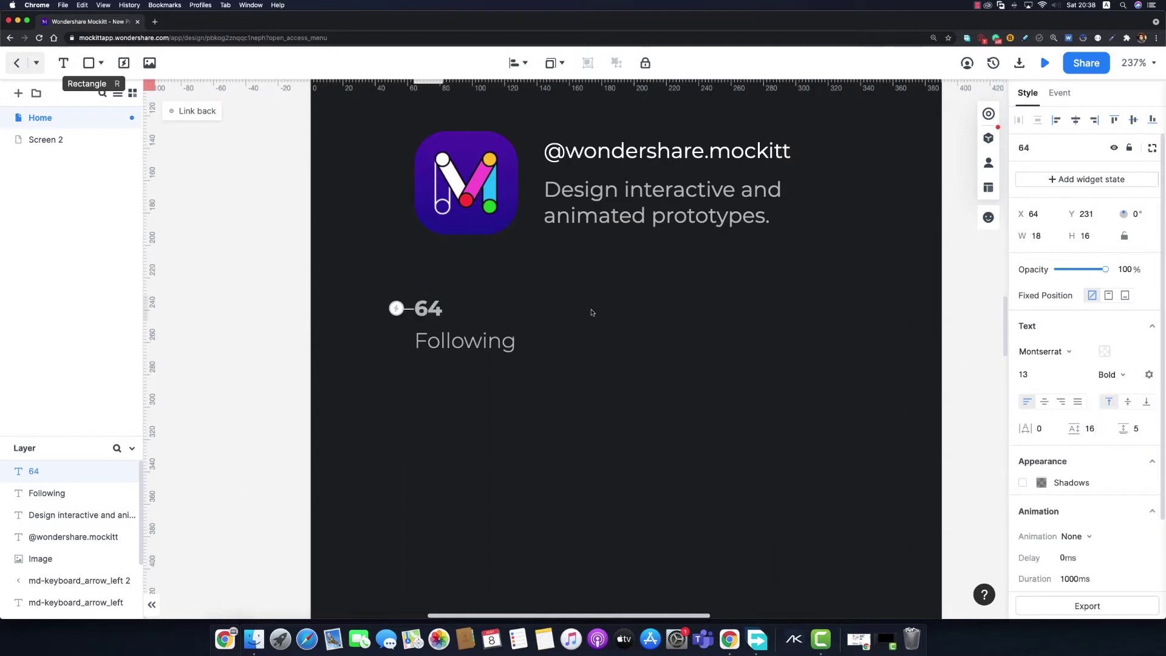
{"action": "left_click", "coordinate": [1104, 351]}
{"action": "left_click_drag", "start_coordinate": [1051, 386], "coordinate": [1064, 391]}
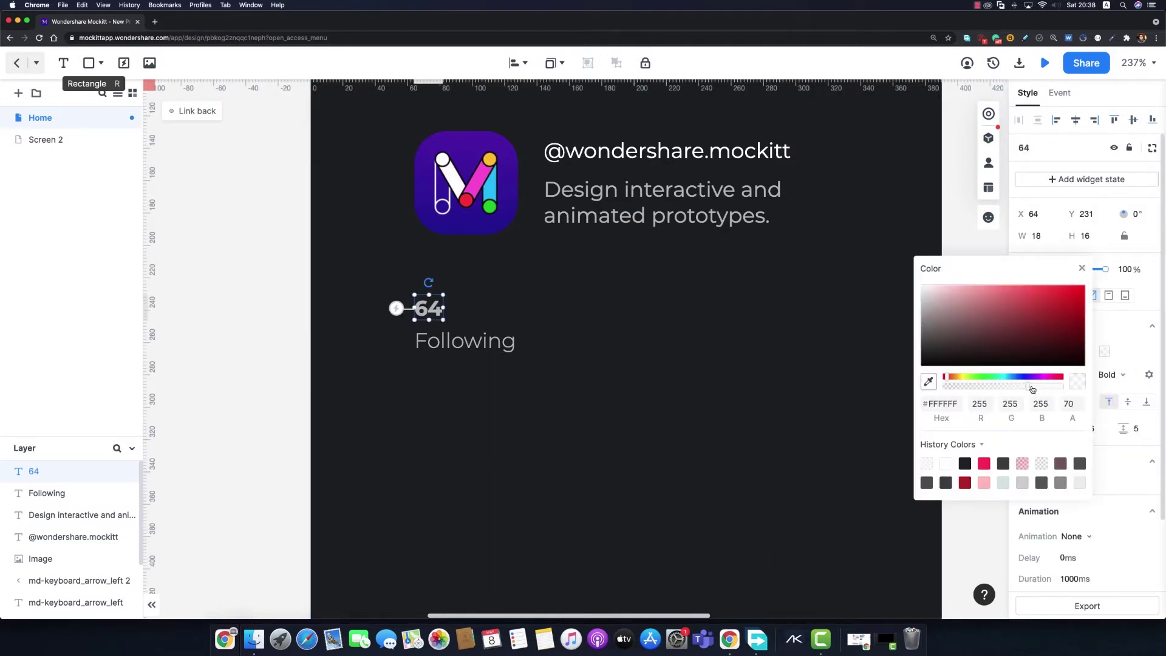
{"action": "left_click", "coordinate": [668, 377]}
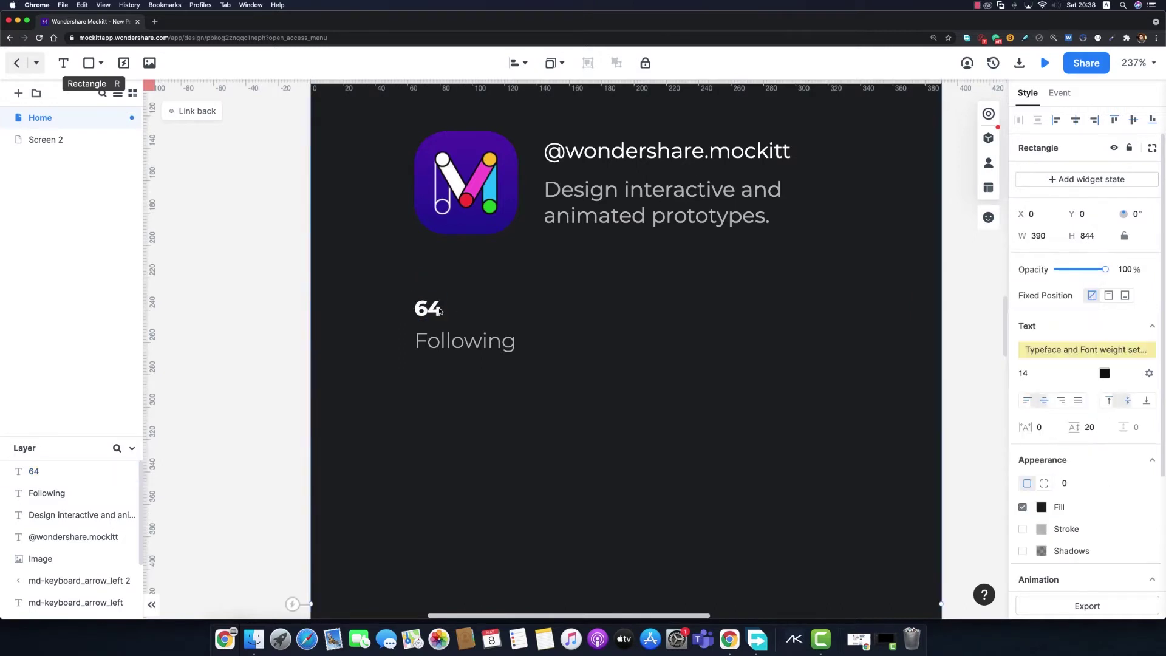
Step: Align the "64" and "Following" texts on their horizontal centres and group them
{"action": "left_click", "coordinate": [428, 308]}
{"action": "left_click", "coordinate": [451, 331], "text": "shift"}
{"action": "left_click", "coordinate": [1075, 119]}
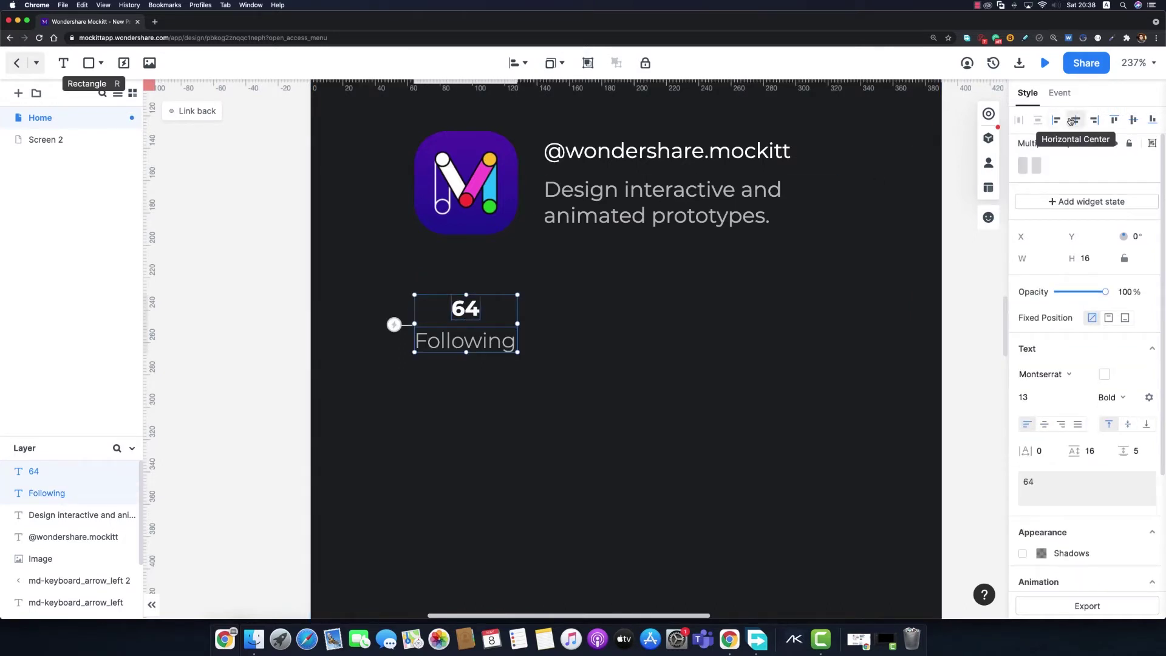
{"action": "left_click", "coordinate": [571, 320]}
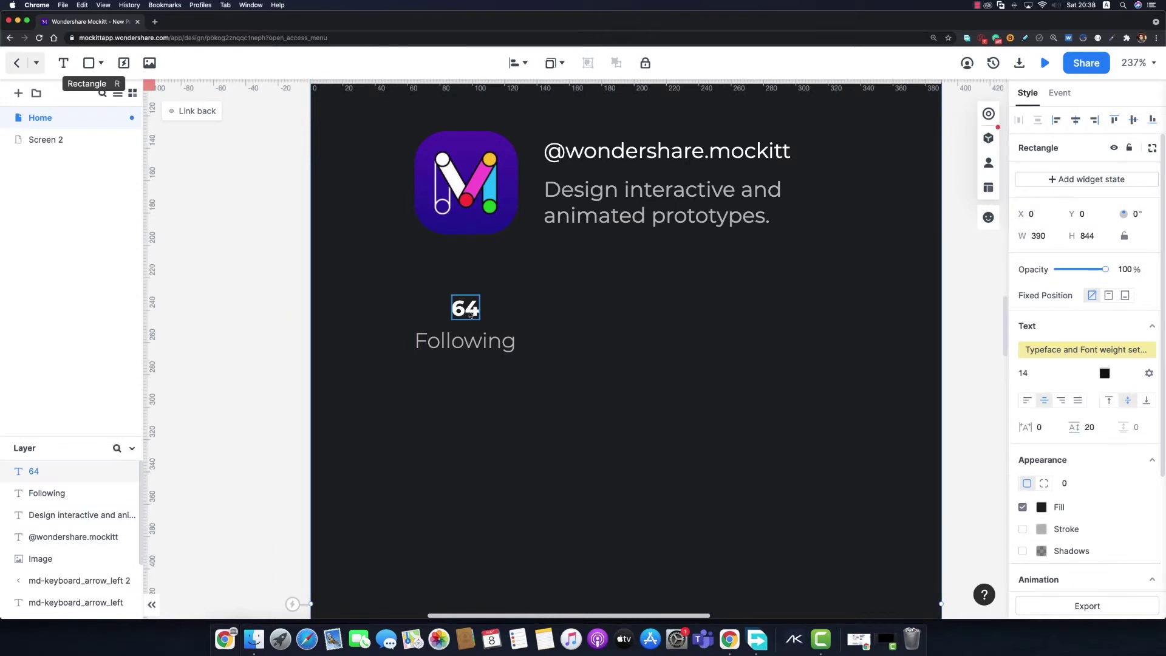
{"action": "left_click", "coordinate": [465, 308]}
{"action": "left_click", "coordinate": [472, 341], "text": "shift"}
{"action": "key", "text": "super+g"}
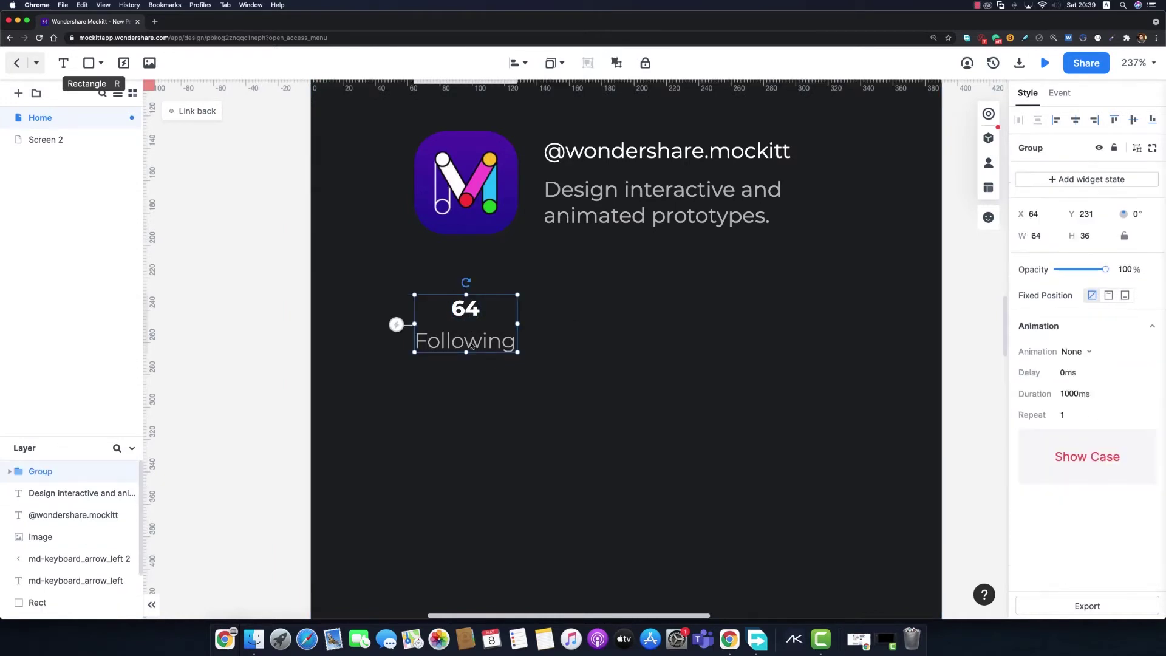
Step: Duplicate the following-count group to its right at X 171 and change the copy's label to "Followers"
{"action": "left_click_drag", "start_coordinate": [472, 345], "coordinate": [615, 334]}
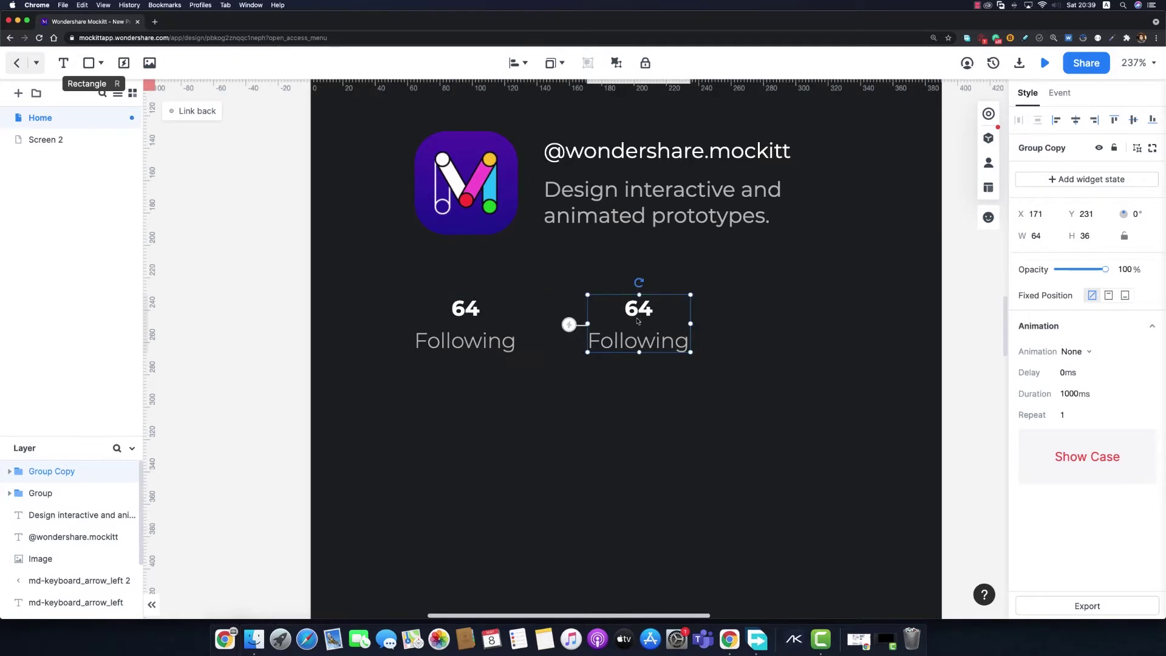
{"action": "double_click", "coordinate": [632, 343]}
{"action": "double_click", "coordinate": [631, 343]}
{"action": "type", "text": "Fo"}
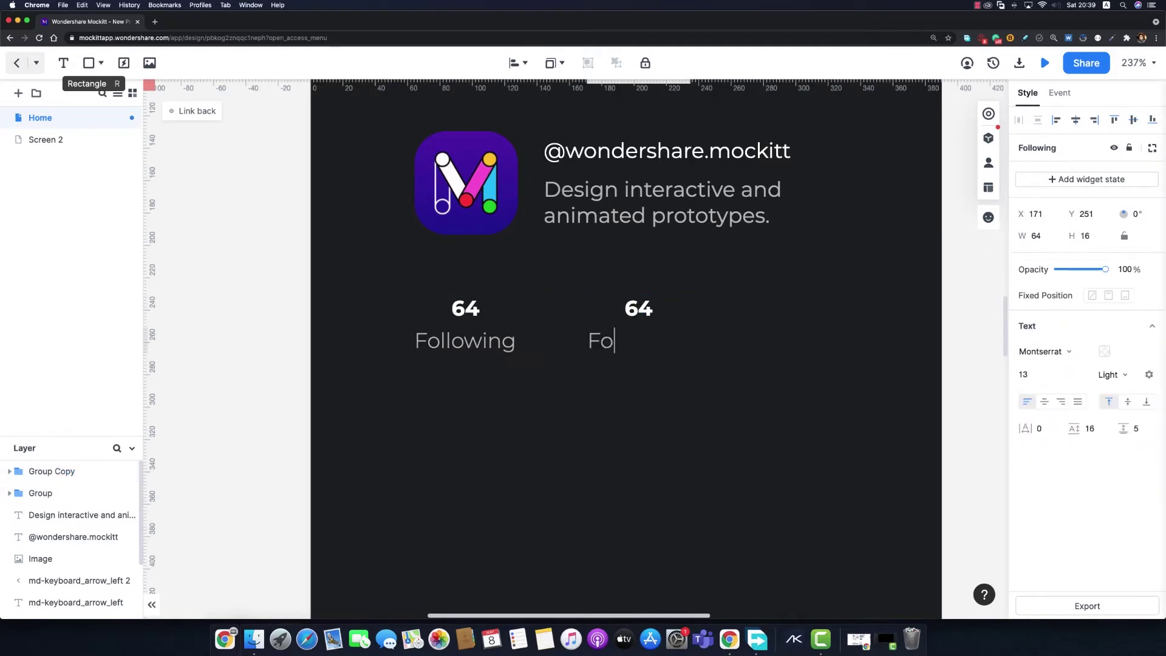
{"action": "type", "text": "llowers"}
Step: Change the number above "Followers" to "9.3K" and widen its text box so it fits on one centred line
{"action": "left_click", "coordinate": [641, 310]}
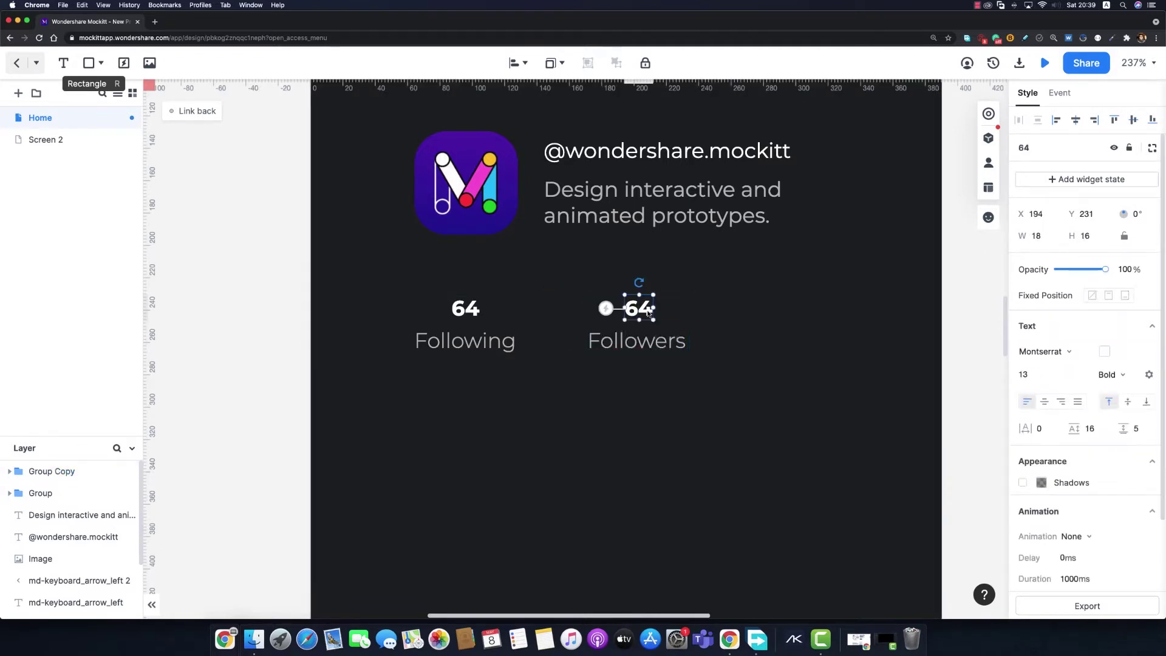
{"action": "double_click", "coordinate": [642, 312]}
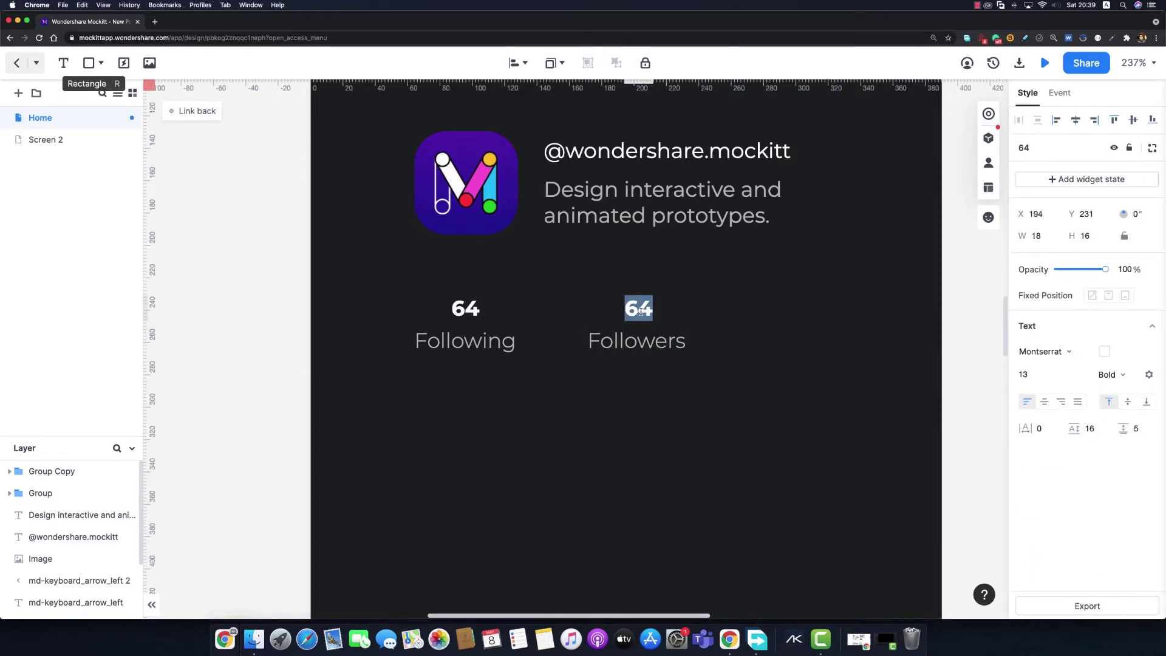
{"action": "type", "text": "9.3K"}
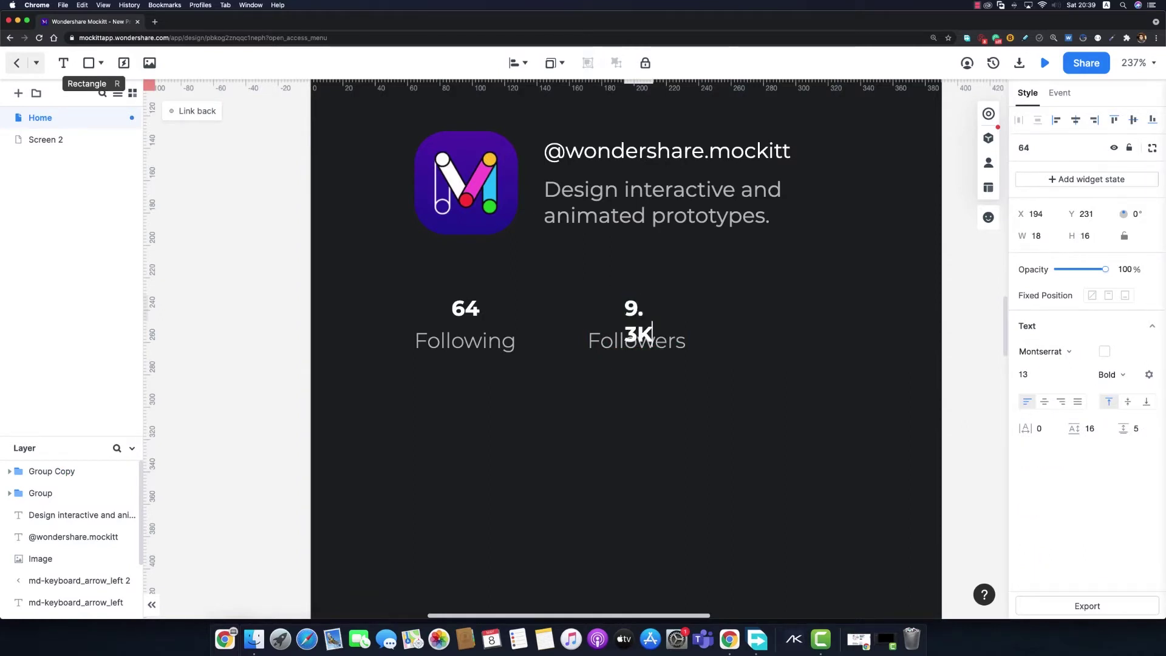
{"action": "key", "text": "Escape"}
{"action": "left_click_drag", "start_coordinate": [651, 316], "coordinate": [673, 316]}
{"action": "left_click", "coordinate": [567, 320]}
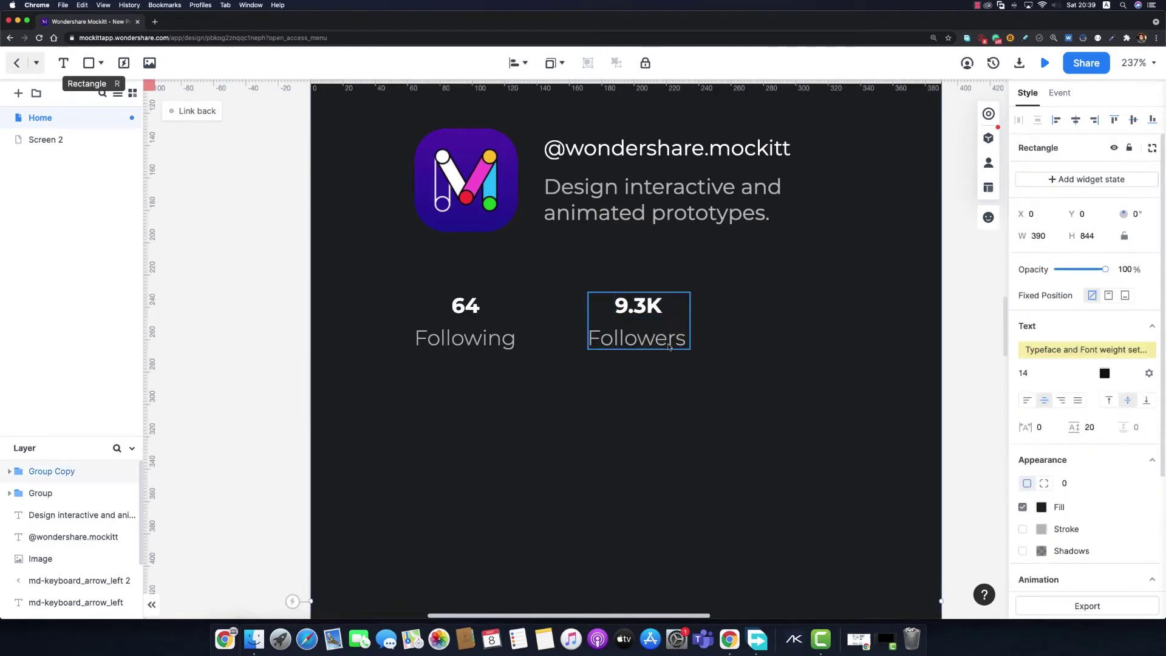
Step: Duplicate the followers-count group to its right and change the copy's label to "Likes"
{"action": "left_click", "coordinate": [649, 339]}
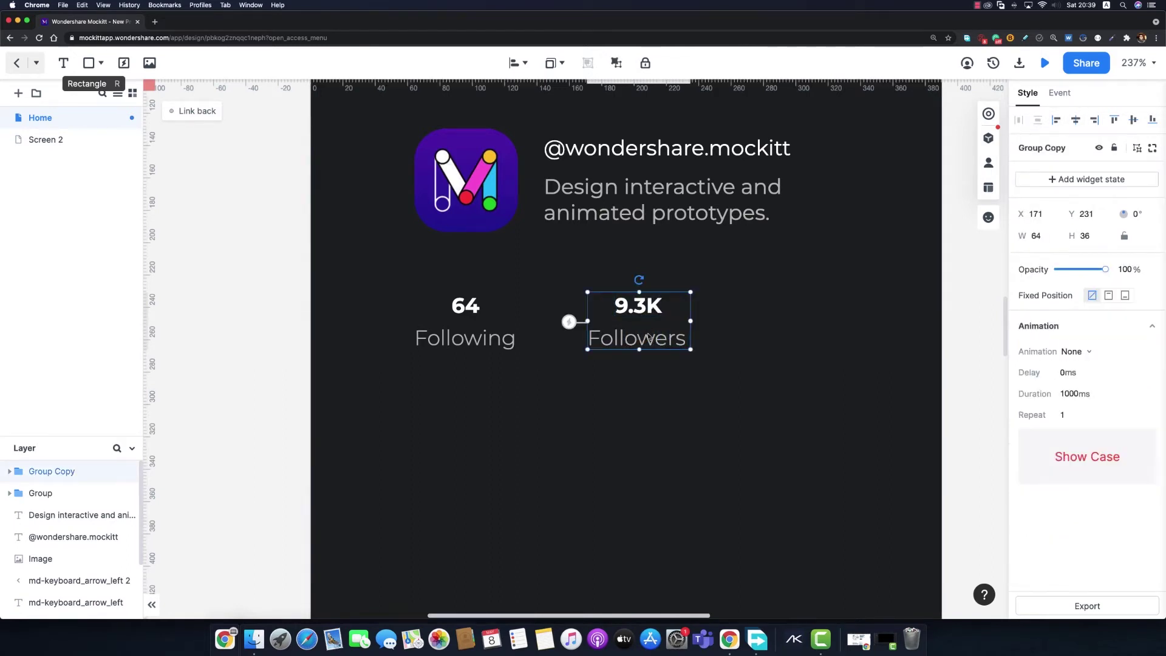
{"action": "left_click_drag", "start_coordinate": [649, 339], "coordinate": [768, 328]}
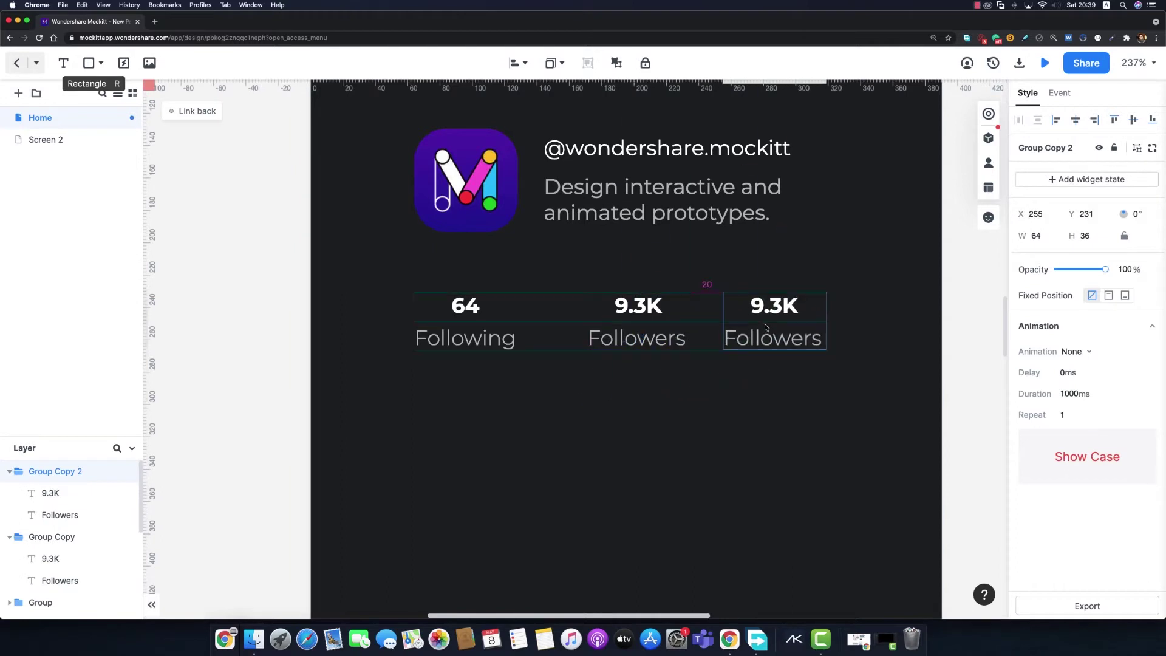
{"action": "double_click", "coordinate": [772, 344]}
{"action": "double_click", "coordinate": [771, 340]}
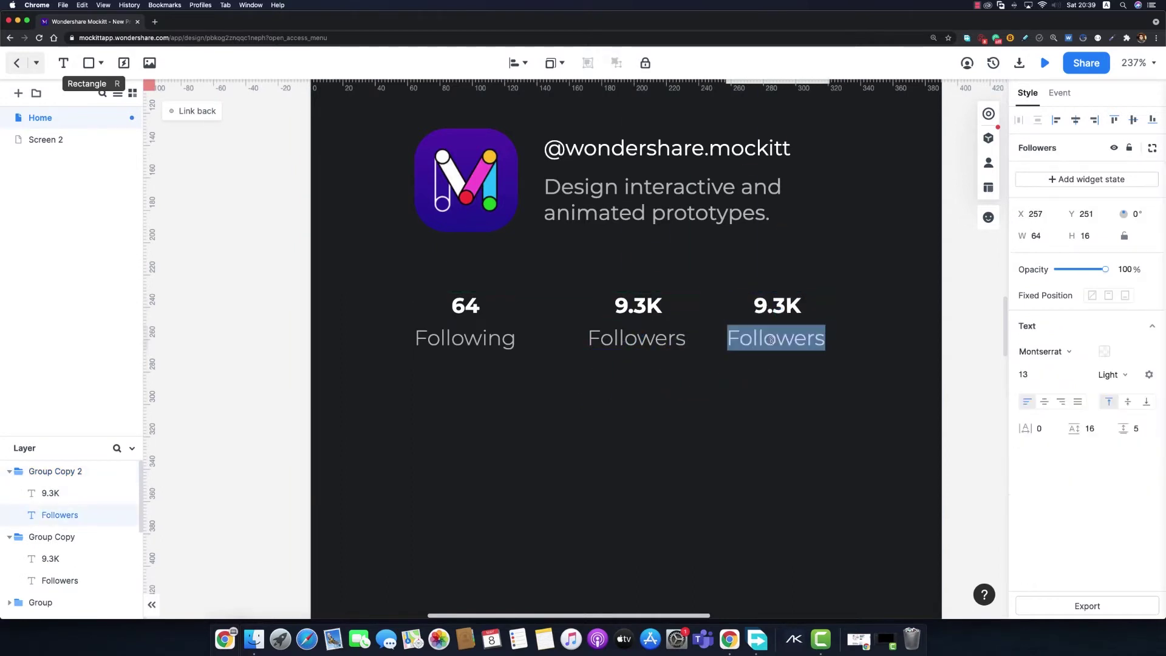
{"action": "type", "text": "Likes"}
{"action": "key", "text": "Escape"}
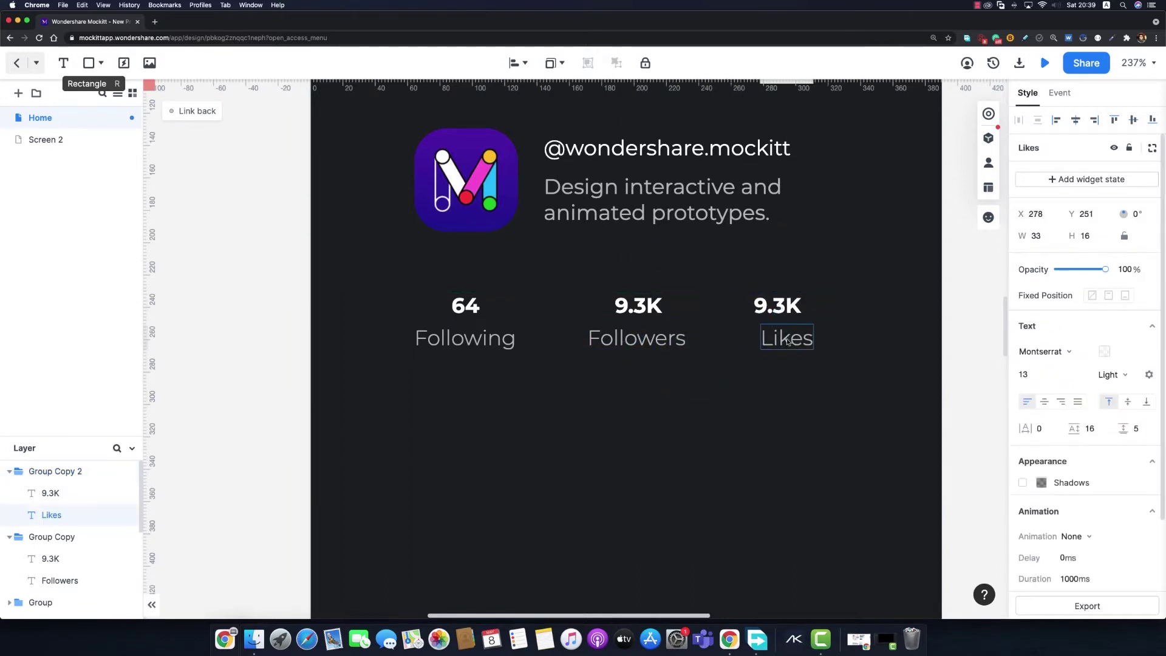
Step: Change the number above "Likes" to "12.4K" and align both texts on their horizontal centres
{"action": "double_click", "coordinate": [778, 305]}
{"action": "type", "text": "12"}
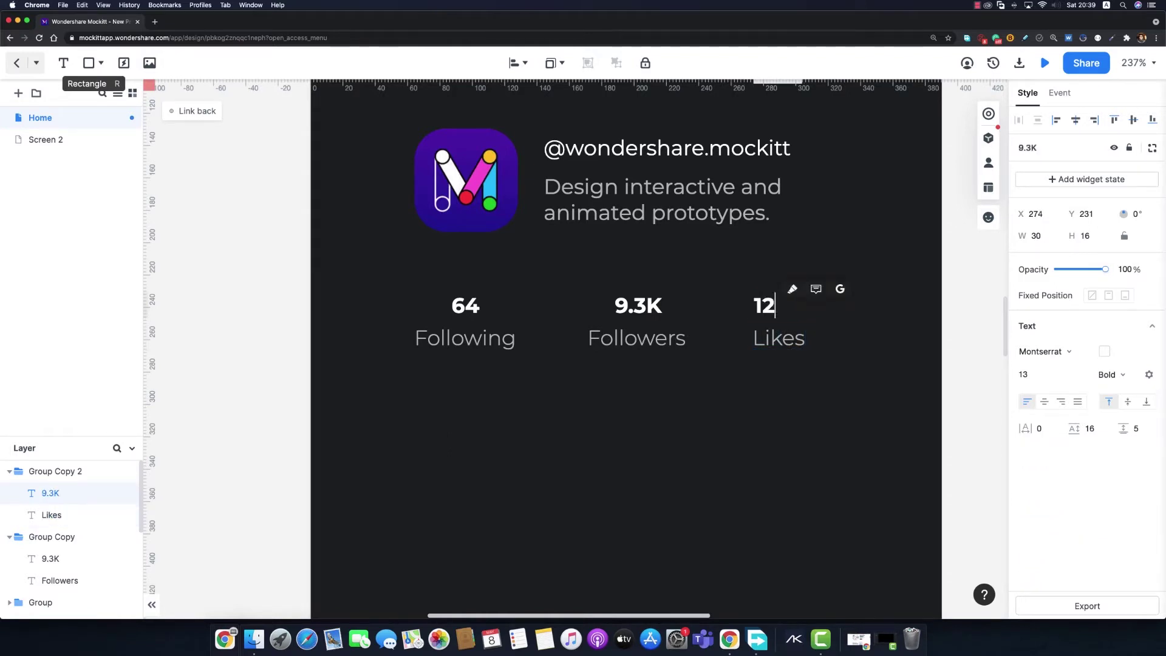
{"action": "type", "text": ".4K"}
{"action": "key", "text": "Escape"}
{"action": "left_click", "coordinate": [779, 338], "text": "shift"}
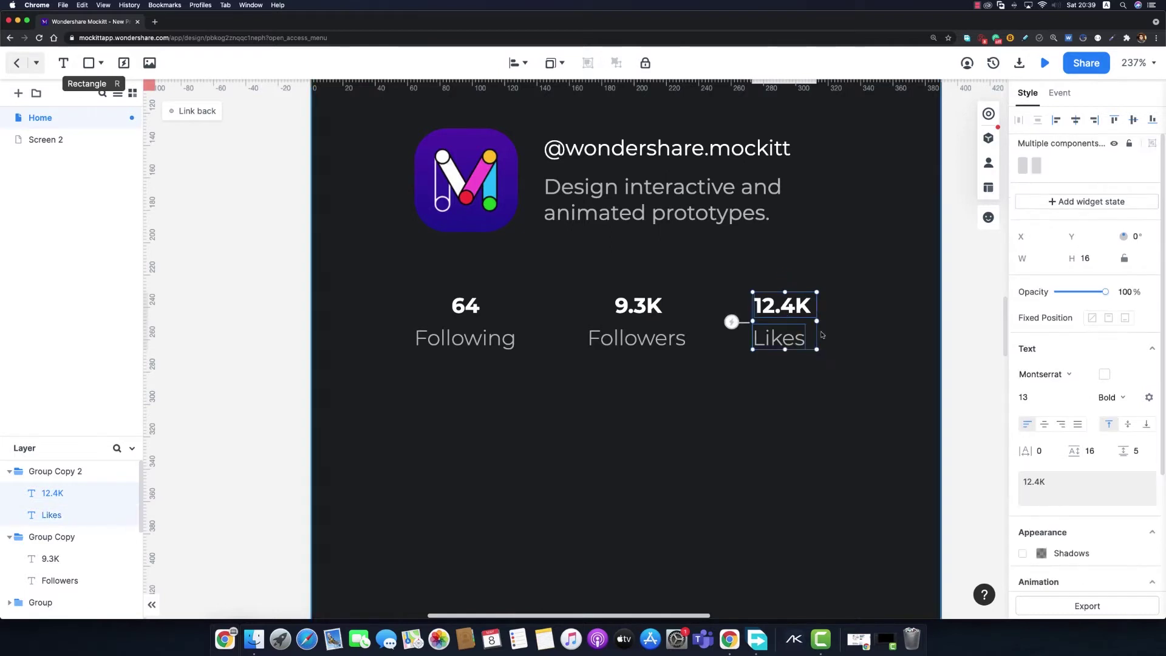
{"action": "left_click", "coordinate": [768, 344]}
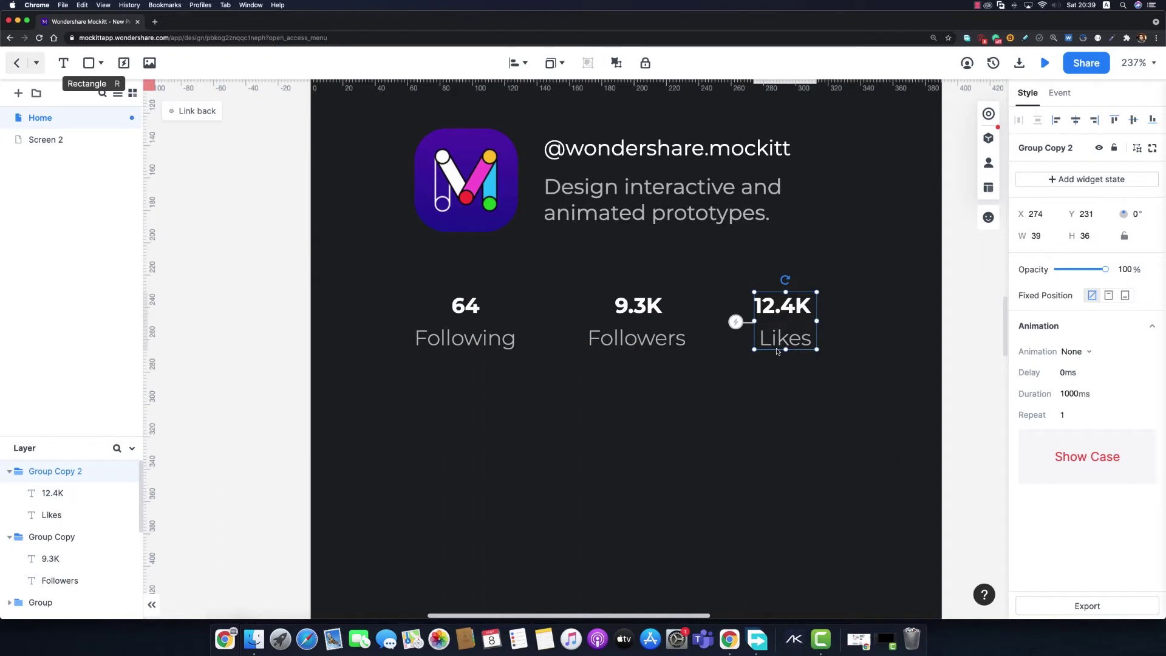
Step: Shift the likes group right to line up with the tagline's right edge and move the followers group to X 175 for even spacing
{"action": "key", "text": "alt"}
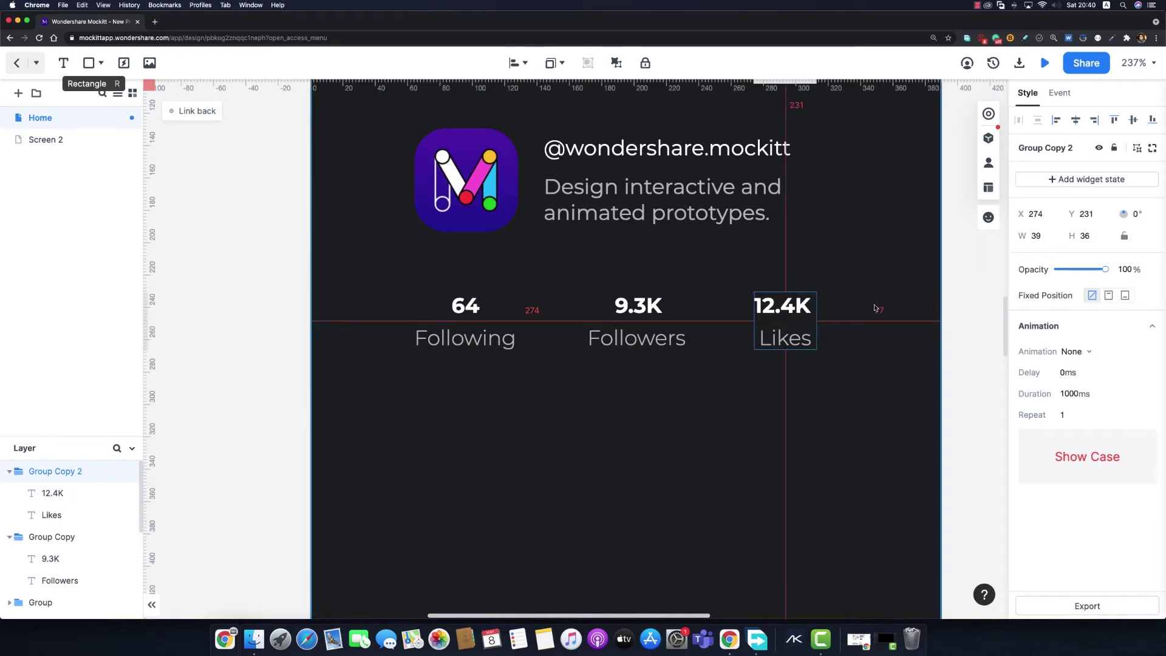
{"action": "key", "text": "shift+Right"}
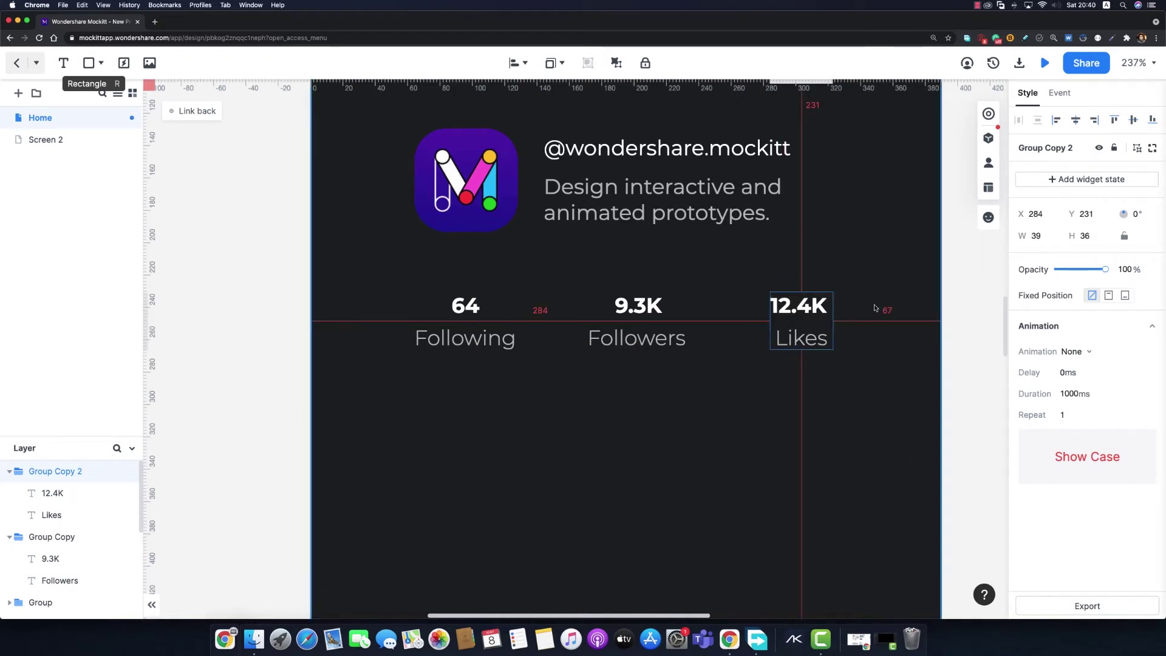
{"action": "left_click", "coordinate": [506, 322]}
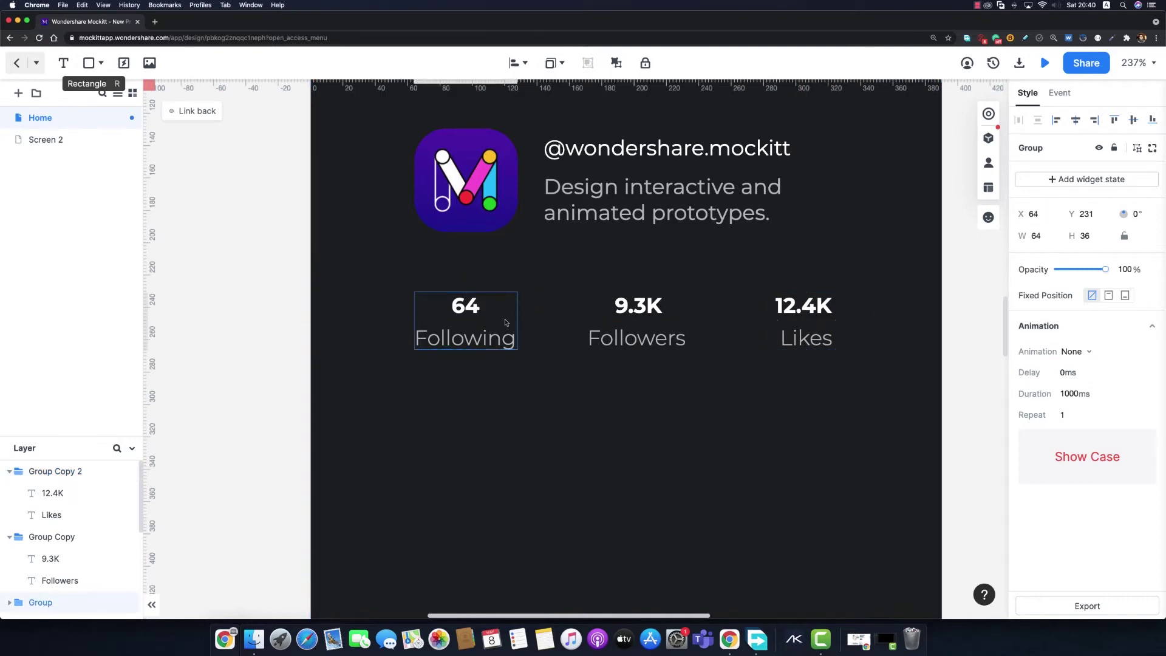
{"action": "key", "text": "alt"}
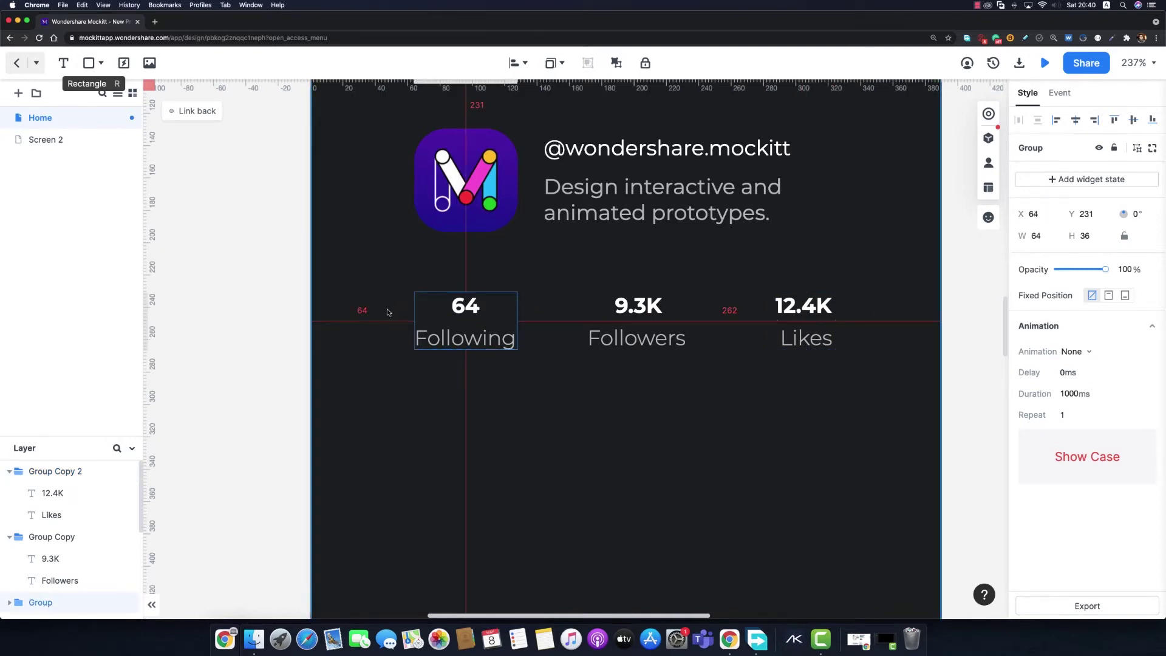
{"action": "left_click", "coordinate": [661, 307]}
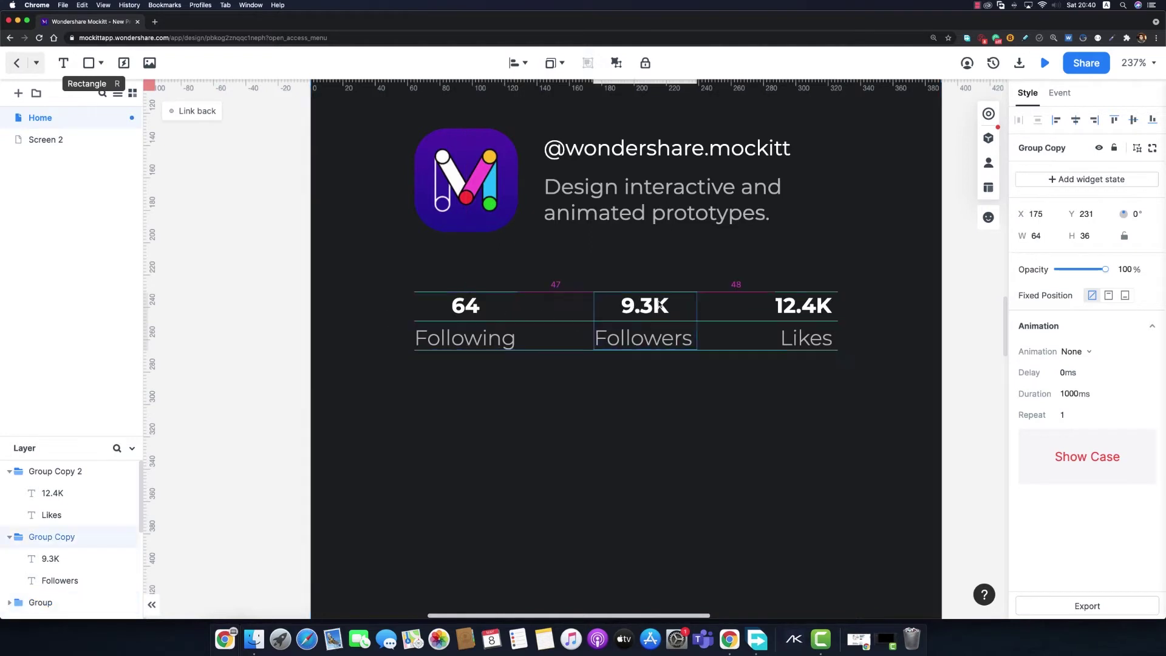
{"action": "left_click", "coordinate": [759, 380]}
Step: Select the following, followers and likes groups together and move them up closer to the logo and tagline
{"action": "scroll", "coordinate": [711, 395], "scroll_direction": "down", "scroll_amount": 3}
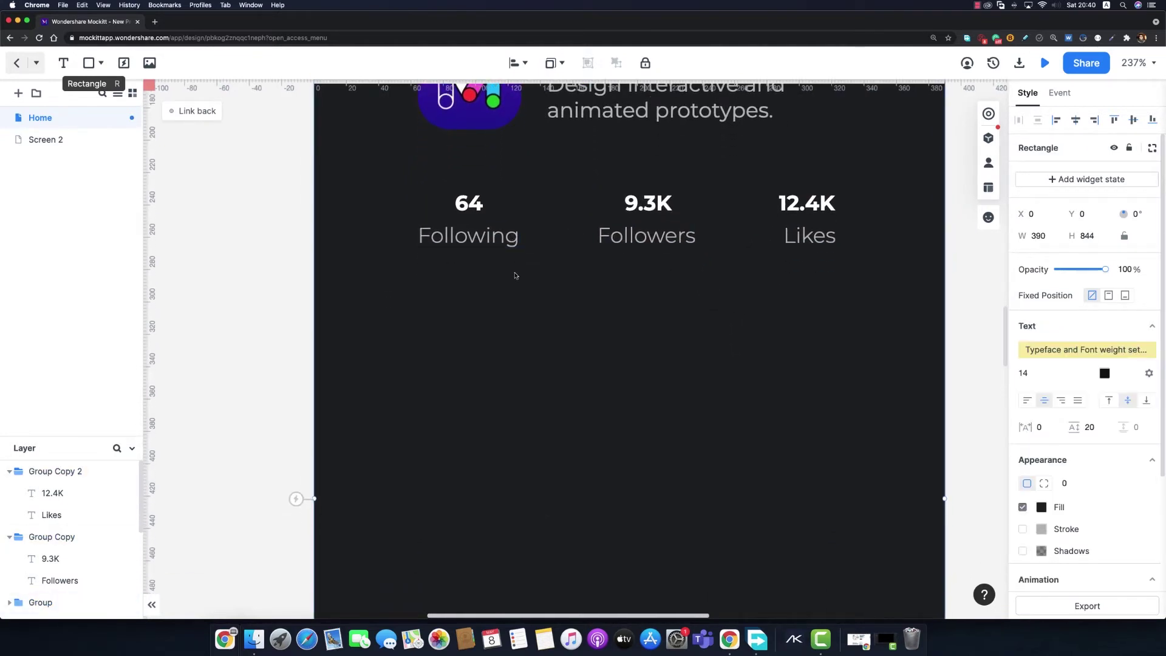
{"action": "left_click", "coordinate": [480, 231]}
{"action": "left_click", "coordinate": [674, 228], "text": "shift"}
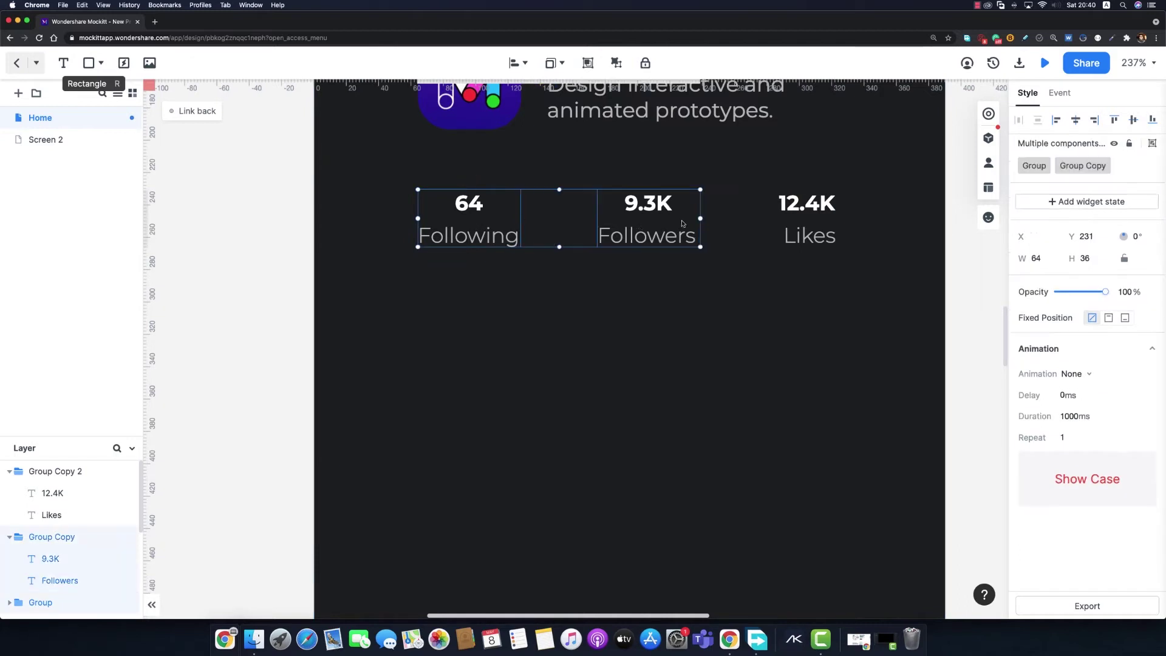
{"action": "left_click", "coordinate": [789, 218], "text": "shift"}
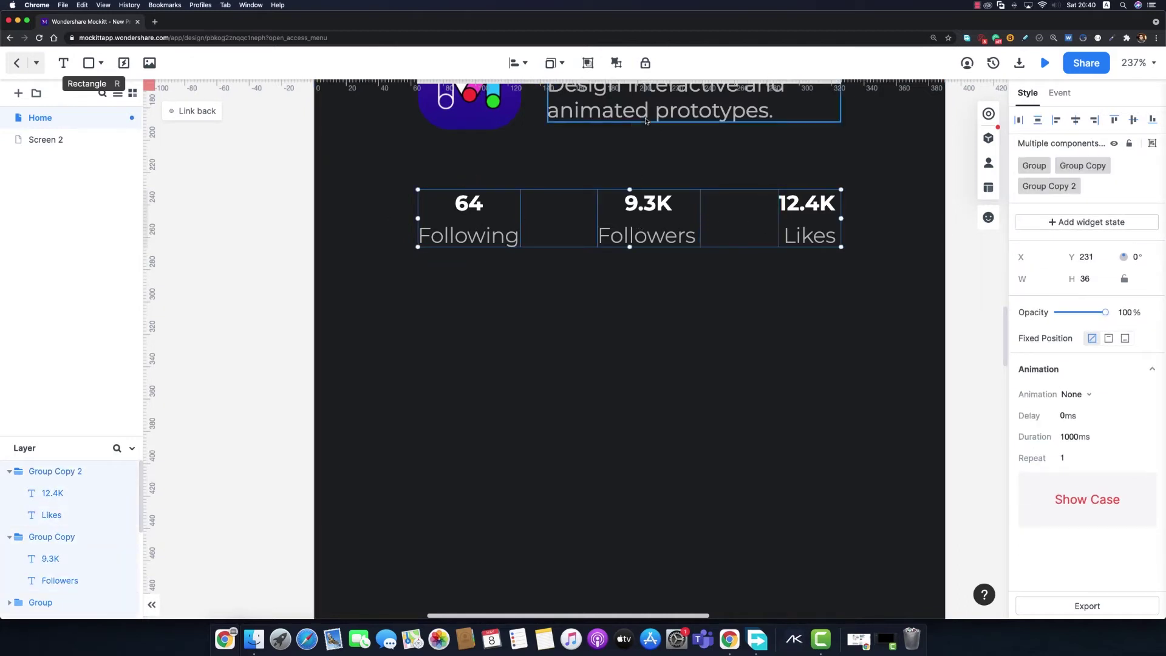
{"action": "key", "text": "shift+Up"}
{"action": "key", "text": "shift+Up"}
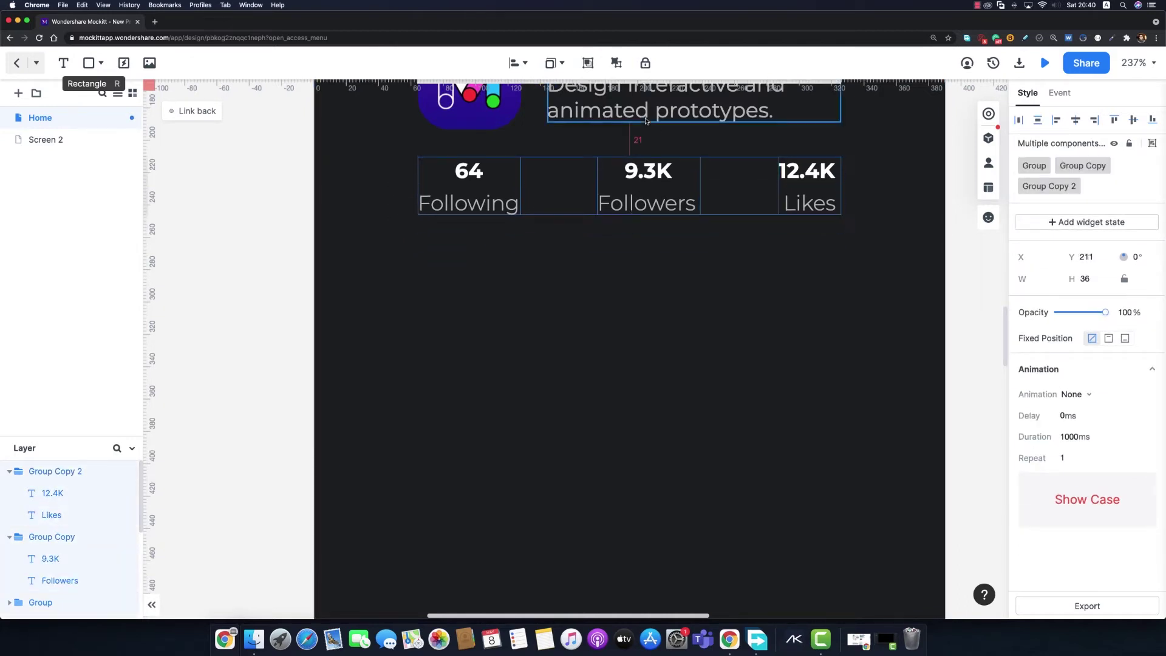
{"action": "key", "text": "Down"}
{"action": "key", "text": "Down"}
{"action": "left_click", "coordinate": [640, 169]}
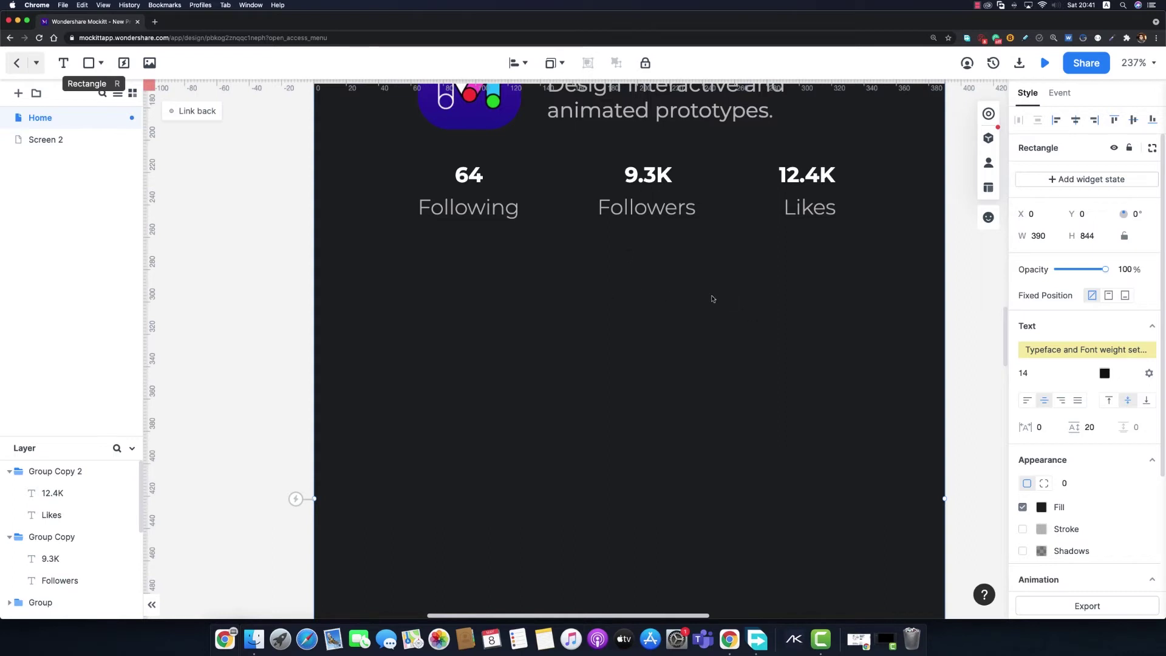
Step: Draw a rectangle below the "Following" label and set its size to 142 wide by 44 high
{"action": "left_click", "coordinate": [100, 63]}
{"action": "left_click", "coordinate": [91, 92]}
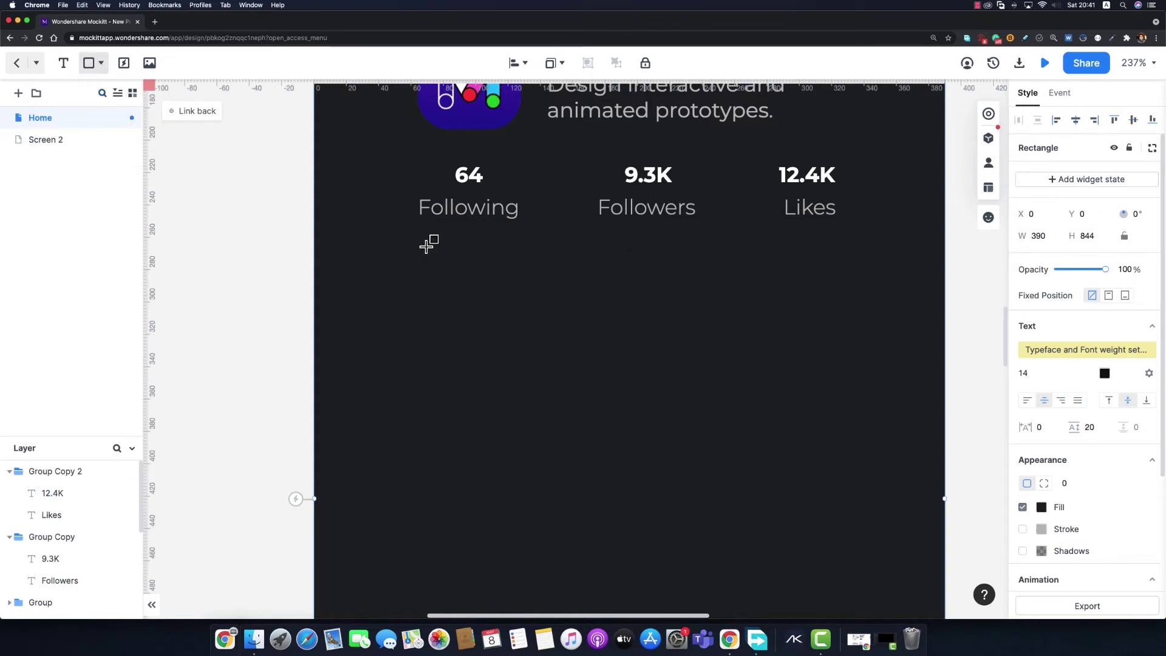
{"action": "left_click_drag", "start_coordinate": [427, 243], "coordinate": [574, 294]}
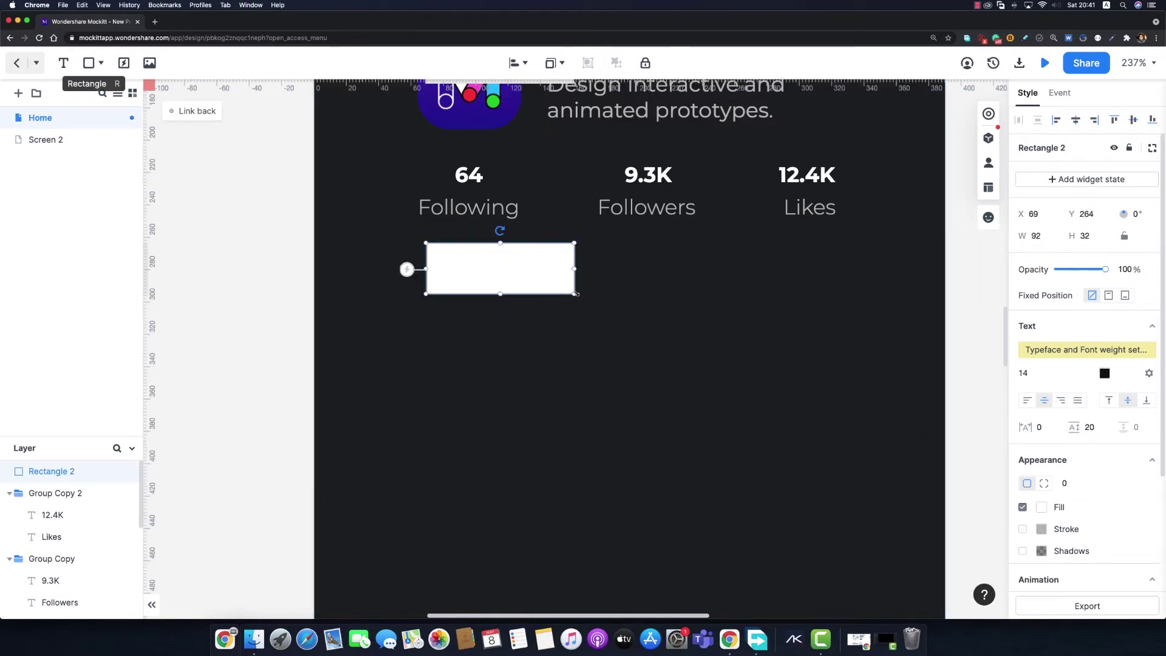
{"action": "double_click", "coordinate": [1040, 236]}
{"action": "type", "text": "14"}
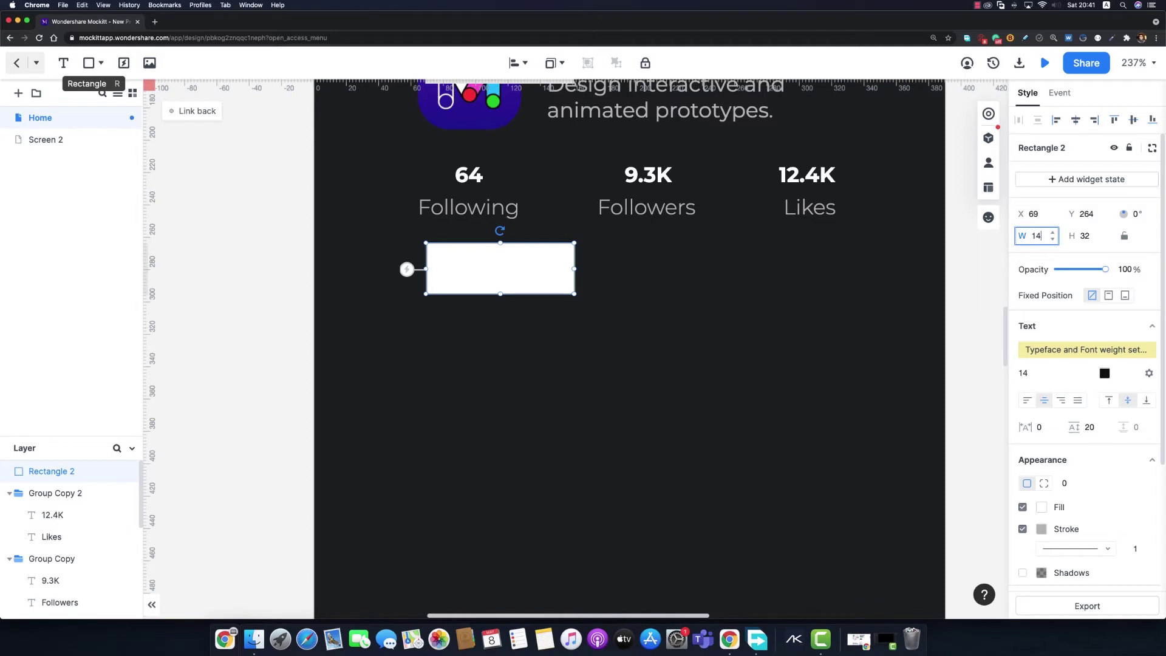
{"action": "type", "text": "2"}
{"action": "double_click", "coordinate": [1086, 236]}
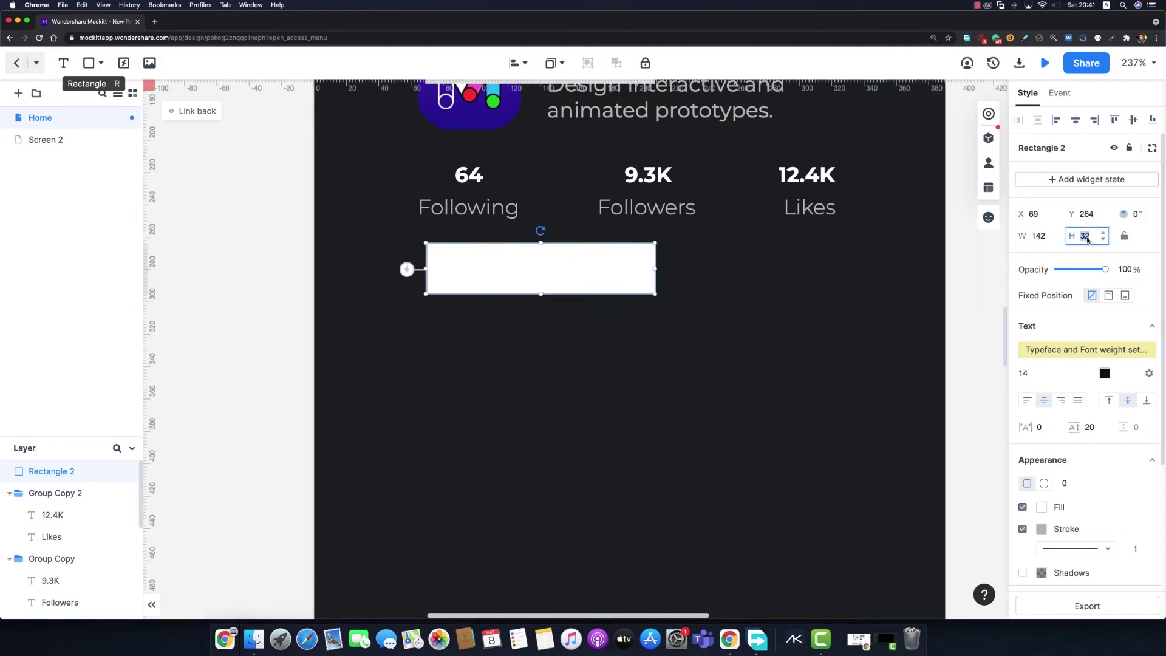
{"action": "type", "text": "44"}
{"action": "key", "text": "Return"}
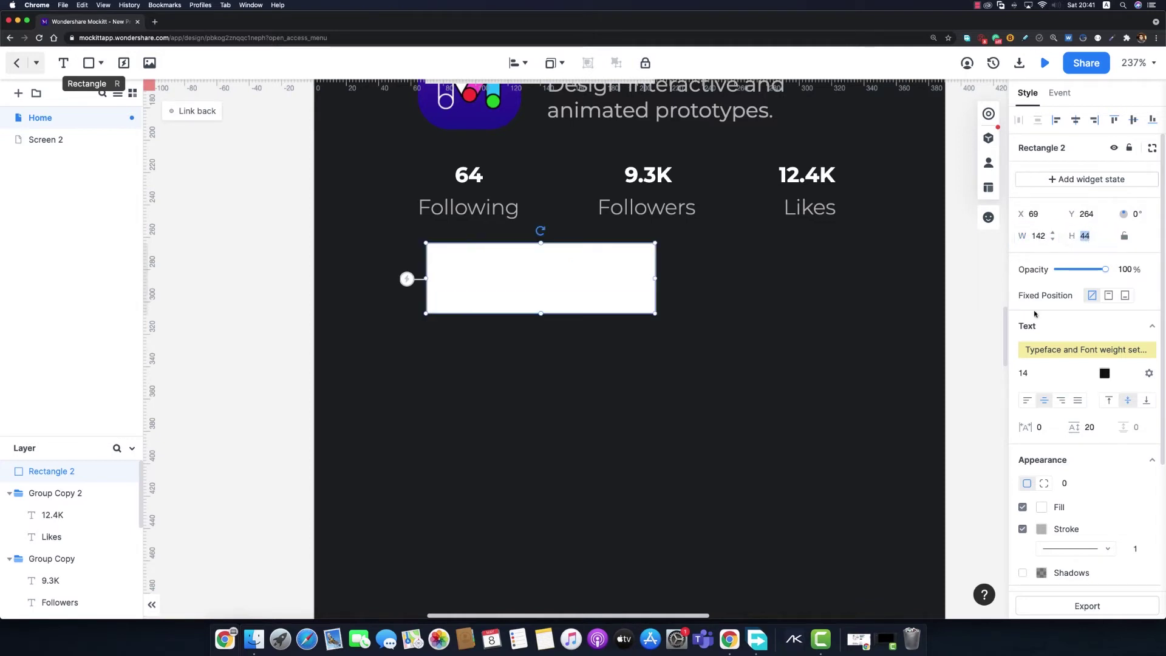
Step: Style the new rectangle with no stroke, a corner radius of 14 and a pink #FE2C55 fill
{"action": "left_click", "coordinate": [1022, 530]}
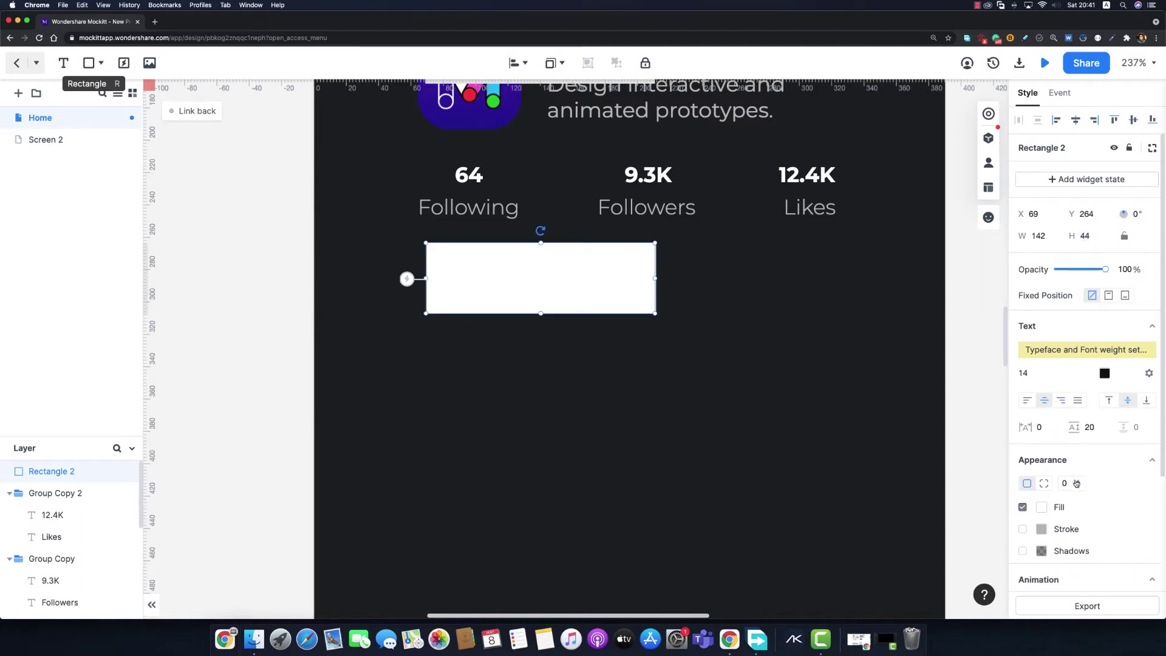
{"action": "left_click_drag", "start_coordinate": [1080, 484], "coordinate": [1079, 477]}
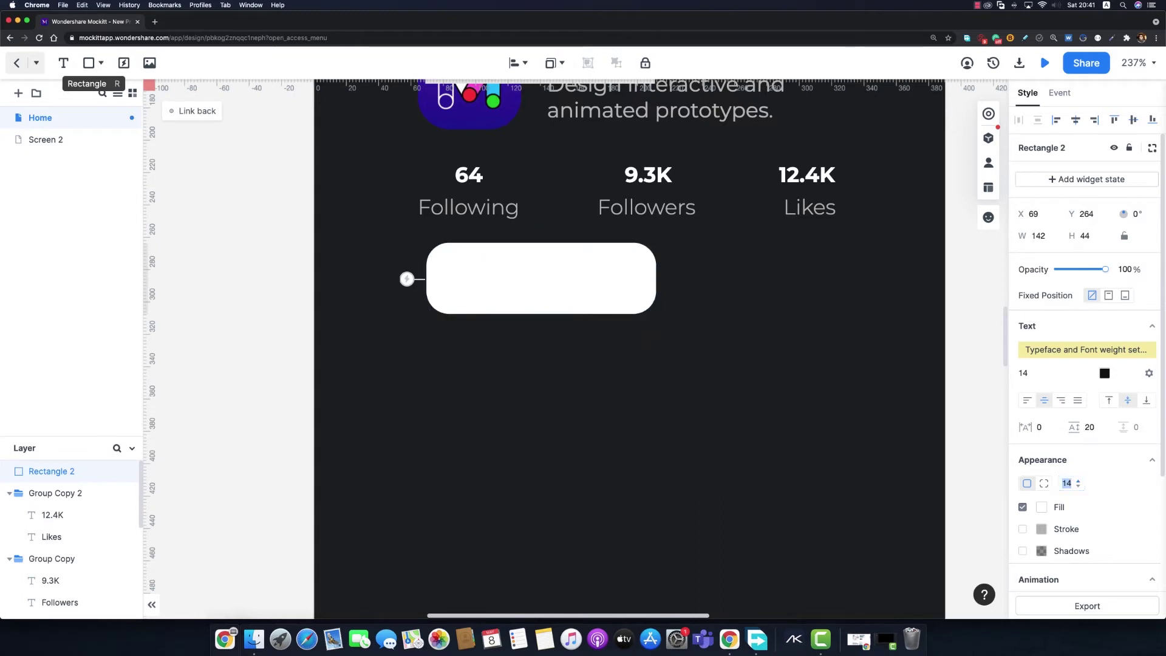
{"action": "left_click", "coordinate": [1042, 507]}
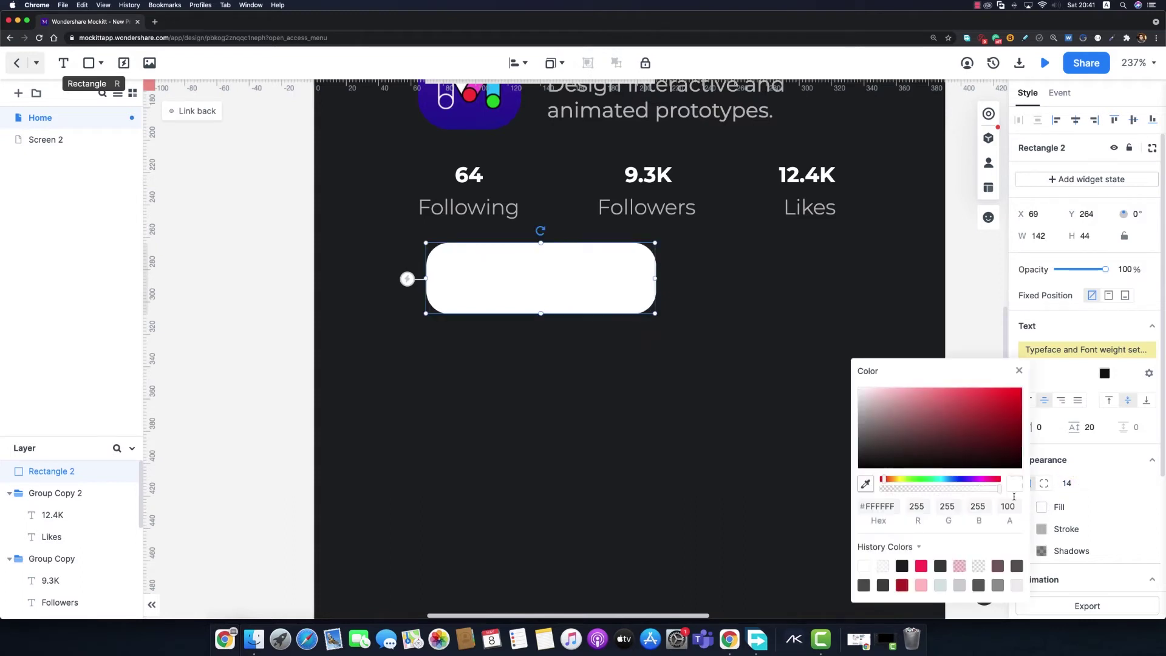
{"action": "left_click", "coordinate": [921, 567]}
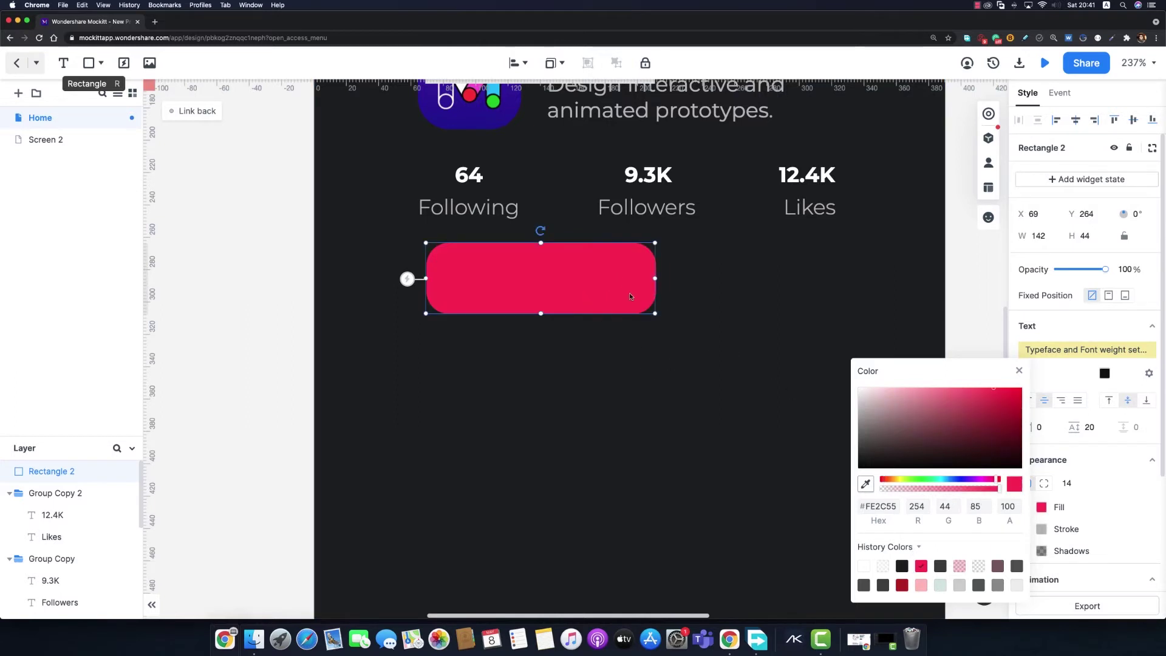
Step: Position the pink rectangle at X 64, Y 274, left-aligned with the following group and 24 below it
{"action": "left_click_drag", "start_coordinate": [630, 297], "coordinate": [624, 297]}
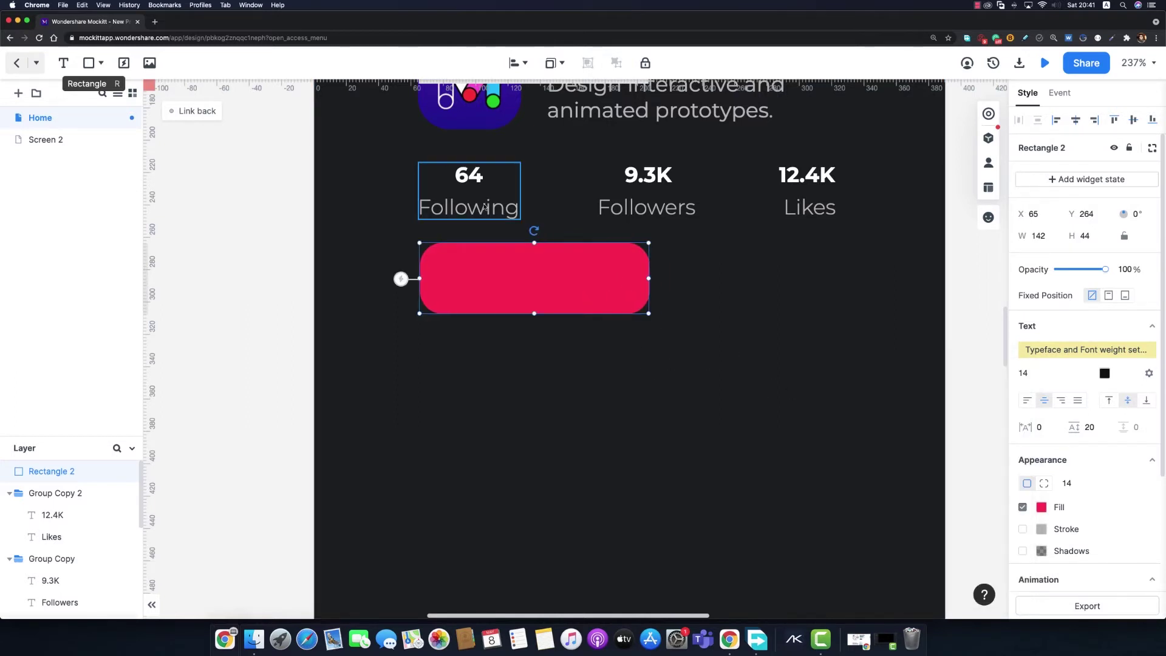
{"action": "key", "text": "Left"}
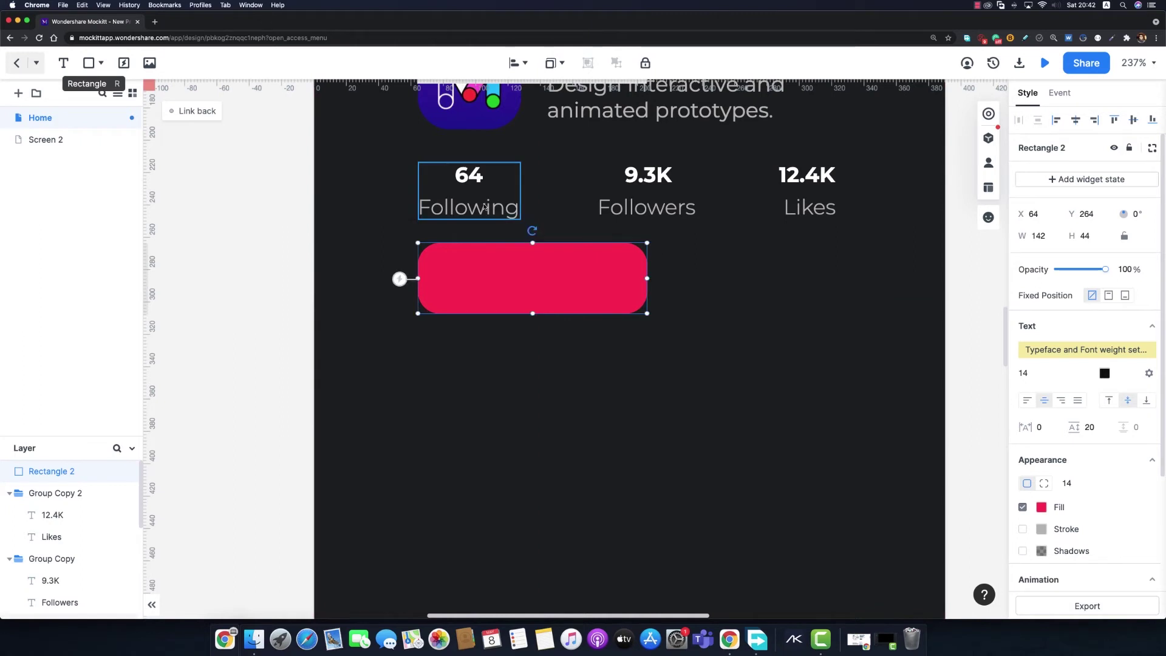
{"action": "key", "text": "shift+Down"}
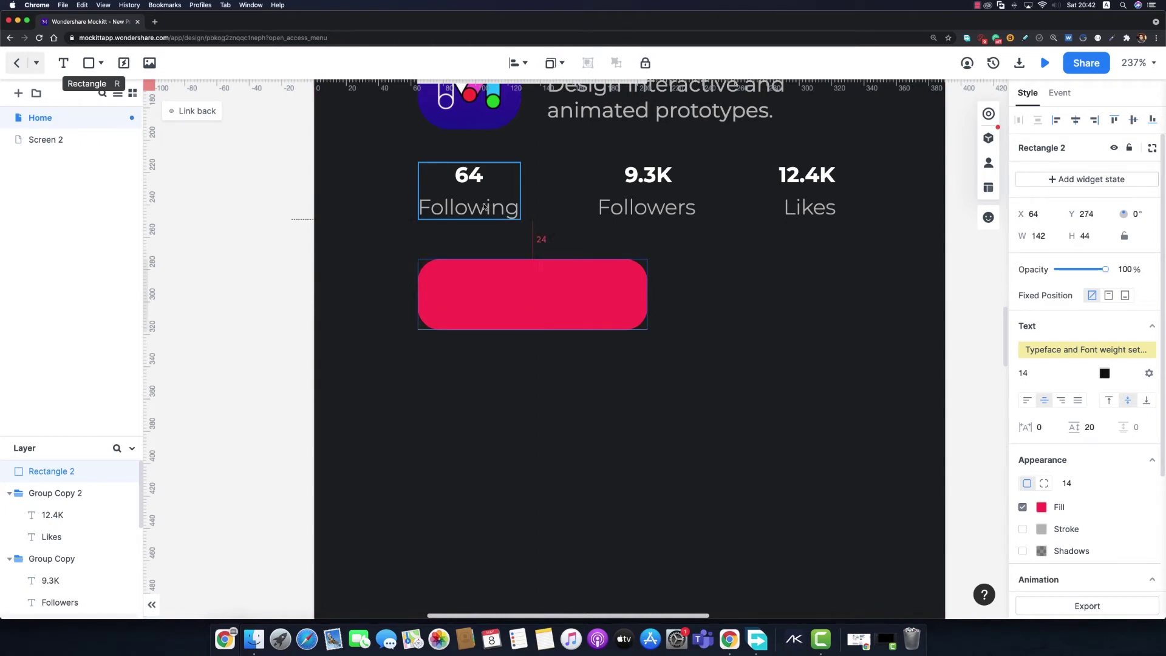
Step: Add the text "Follow" on the pink rectangle and set its font to Montserrat
{"action": "key", "text": "t"}
{"action": "left_click", "coordinate": [497, 300]}
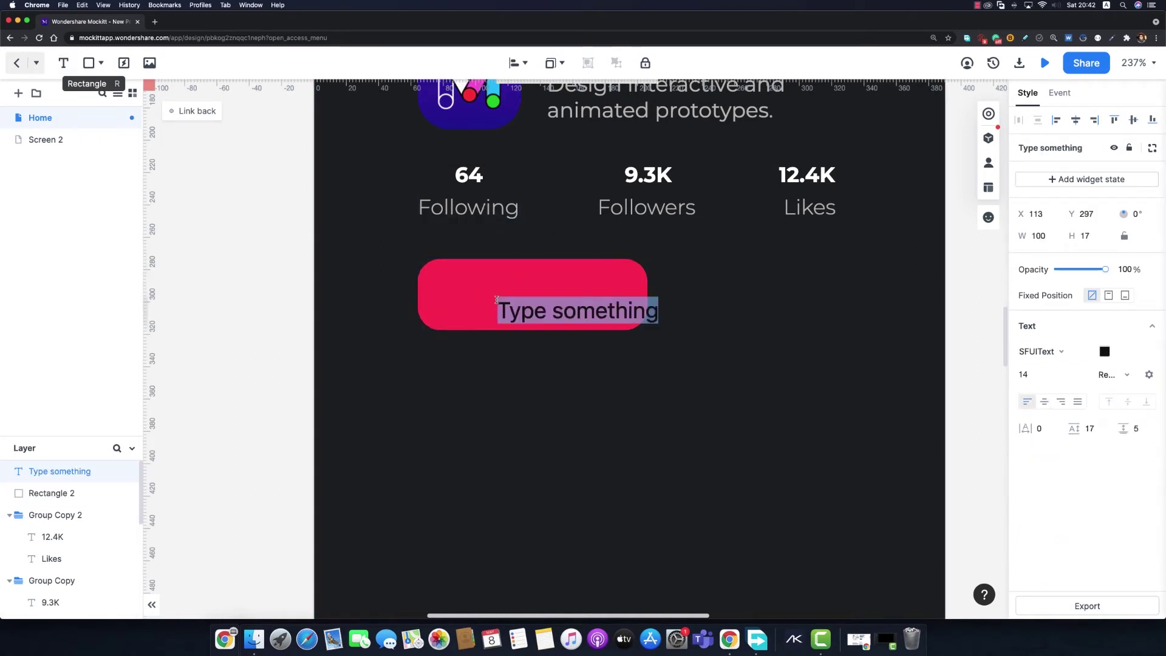
{"action": "type", "text": "Follow"}
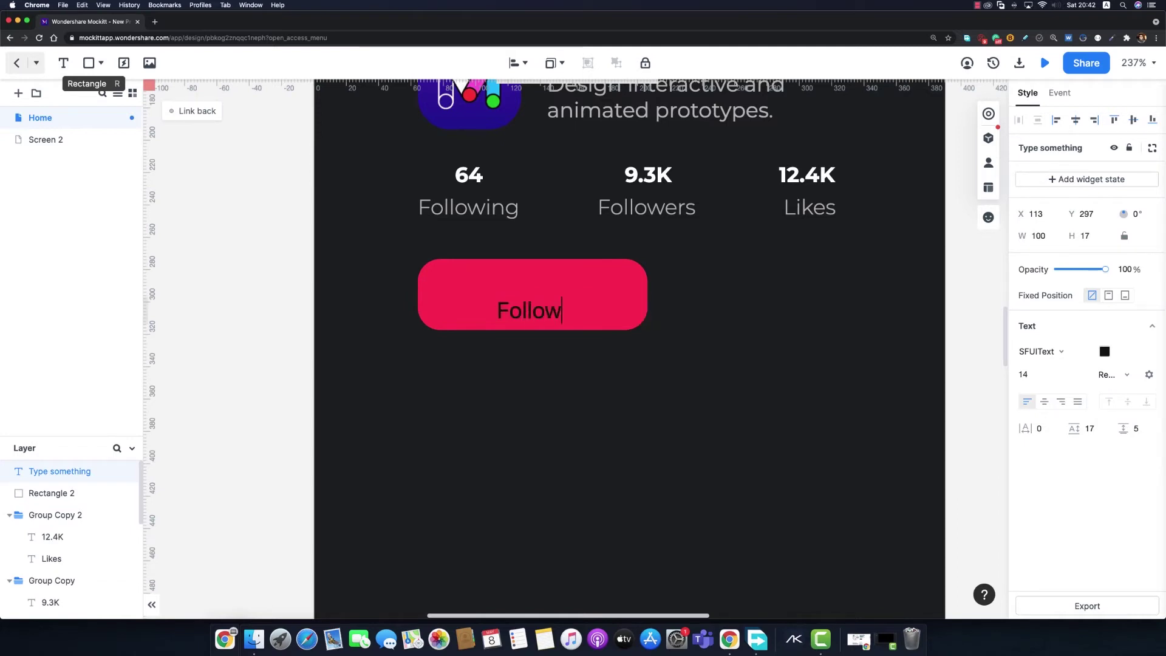
{"action": "key", "text": "super+a"}
{"action": "left_click", "coordinate": [1059, 356]}
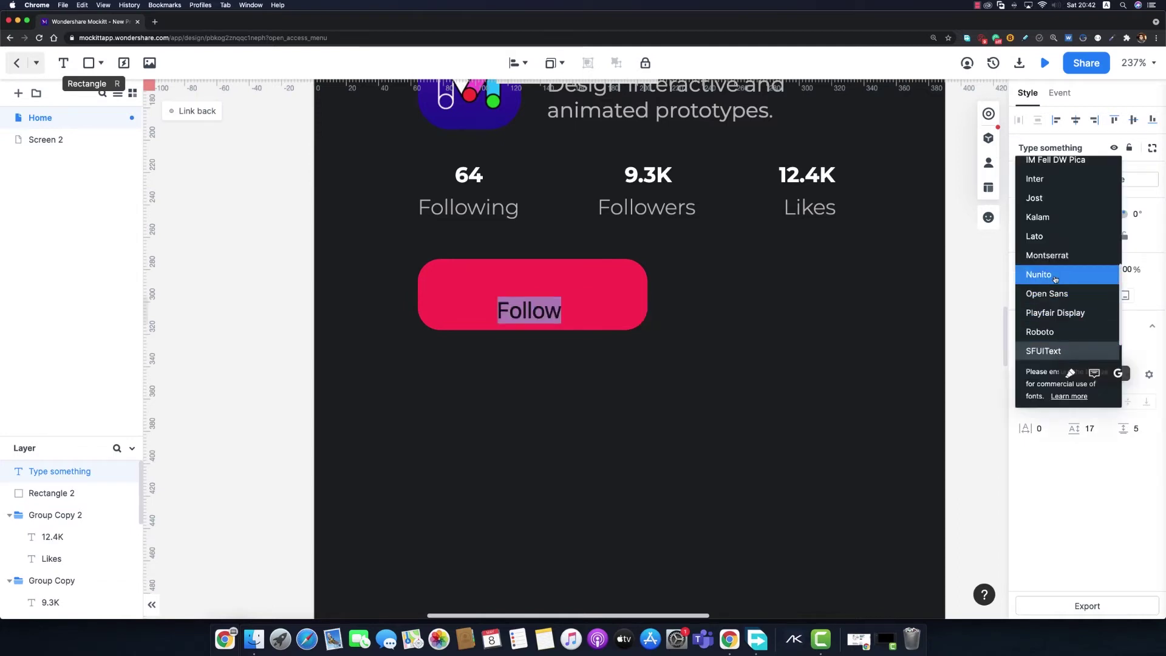
{"action": "left_click", "coordinate": [1046, 255]}
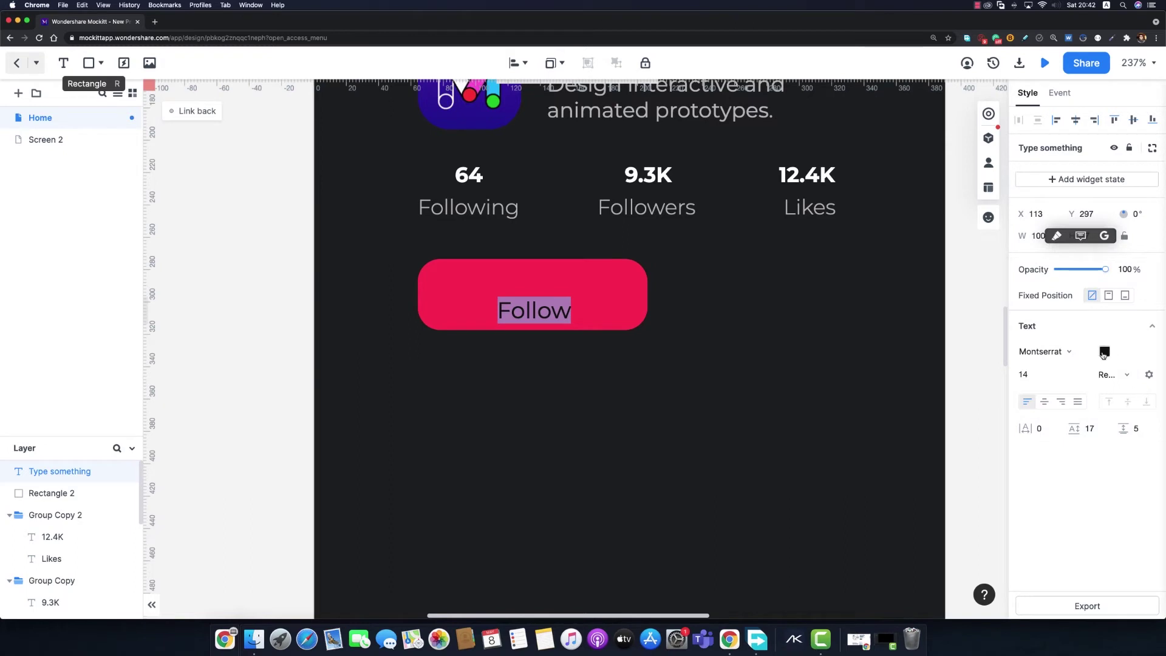
Step: Colour the "Follow" text white
{"action": "left_click", "coordinate": [1105, 352]}
{"action": "left_click_drag", "start_coordinate": [1013, 343], "coordinate": [894, 267]}
{"action": "left_click", "coordinate": [1081, 269]}
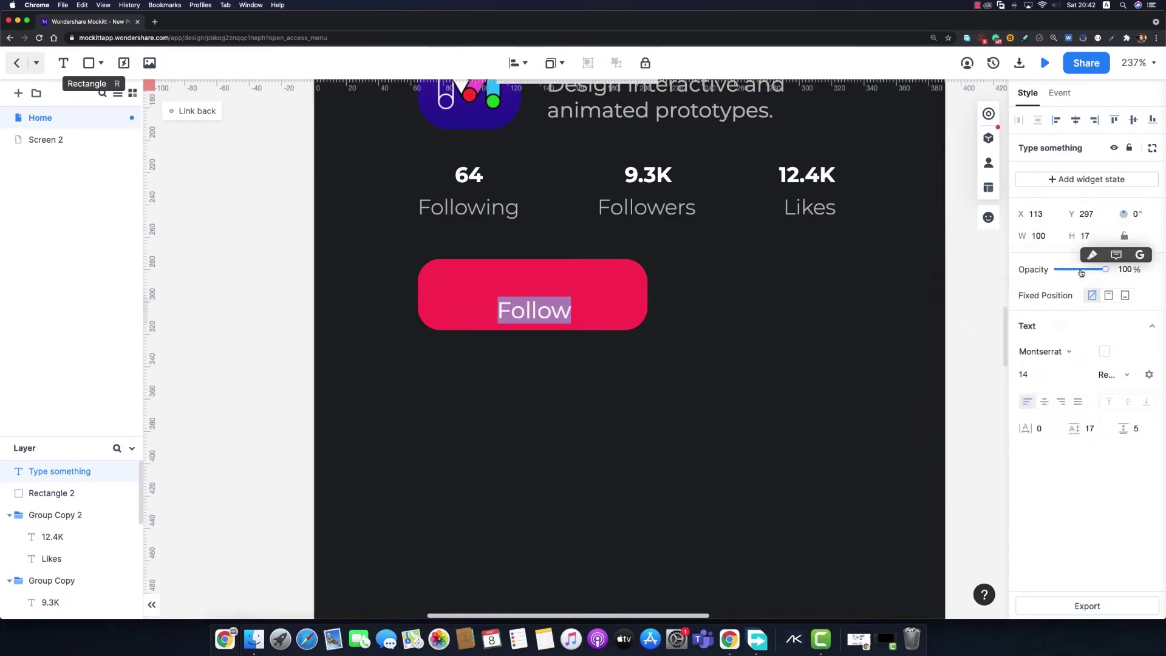
{"action": "left_click", "coordinate": [736, 349]}
Step: Centre the "Follow" text on the pink rectangle and group the two objects
{"action": "left_click", "coordinate": [534, 310]}
{"action": "left_click", "coordinate": [611, 301], "text": "shift"}
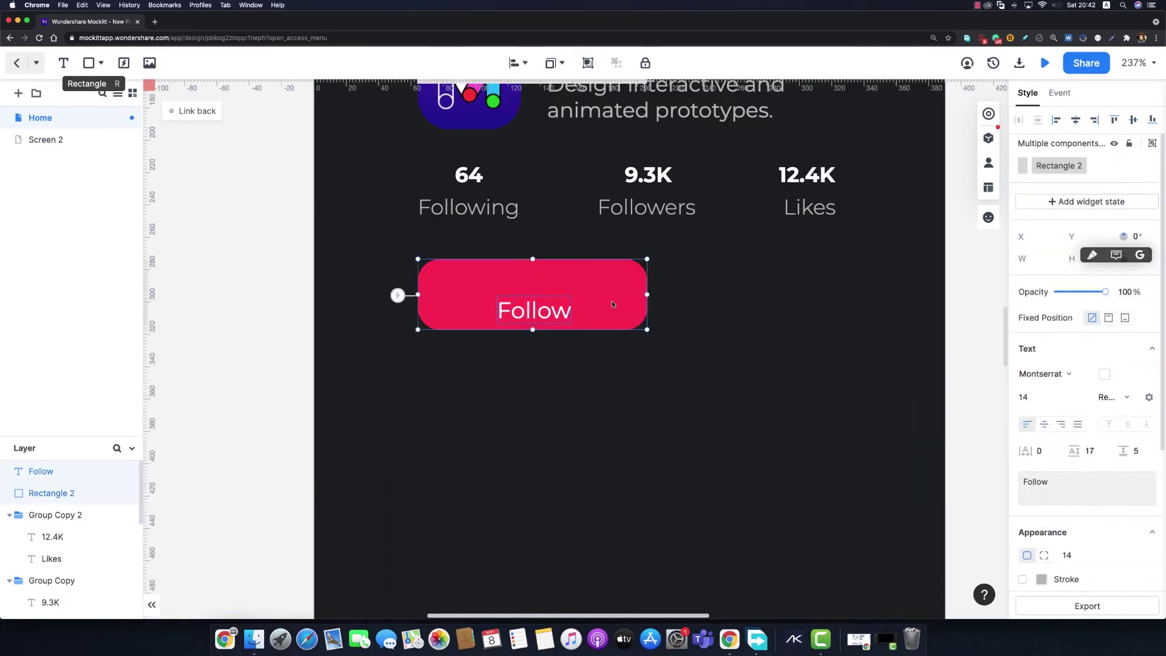
{"action": "left_click", "coordinate": [1133, 119]}
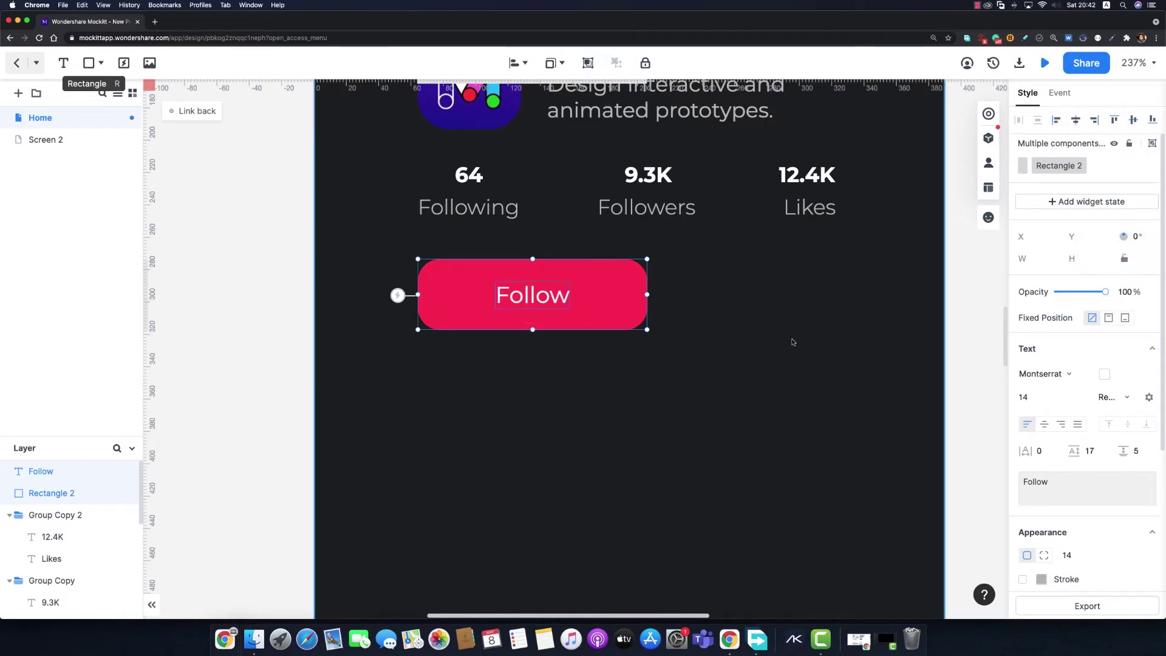
{"action": "key", "text": "super+g"}
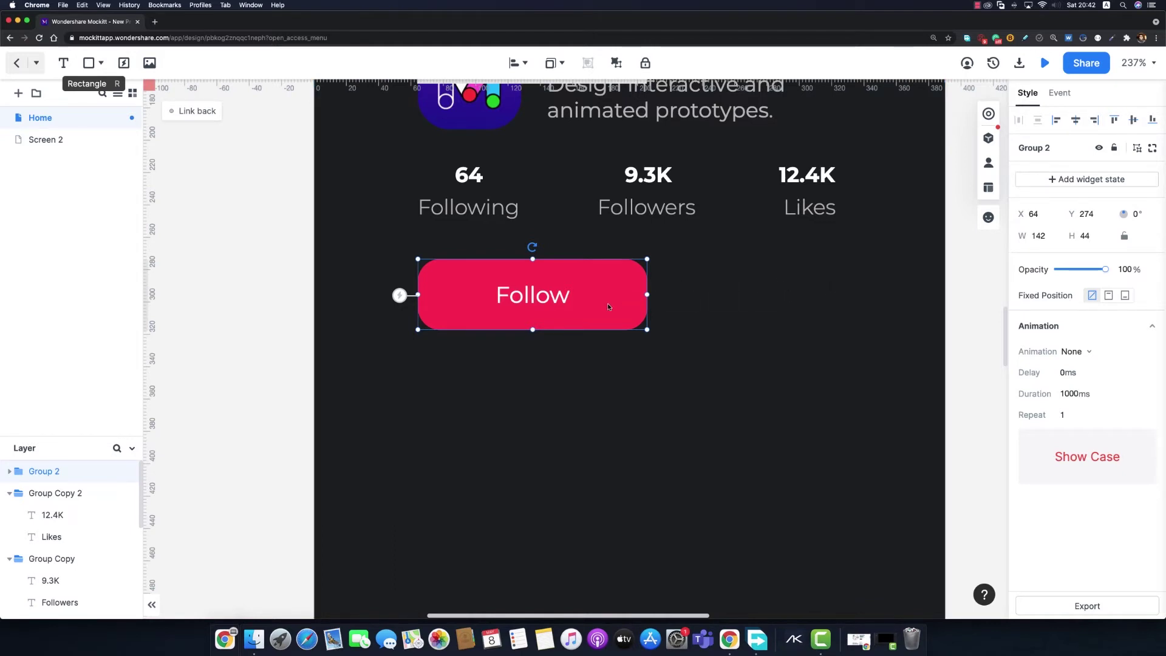
Step: Duplicate the pink rectangle, place the copy right of the Follow button at X 211, Y 274, and set its width to 44
{"action": "double_click", "coordinate": [583, 311]}
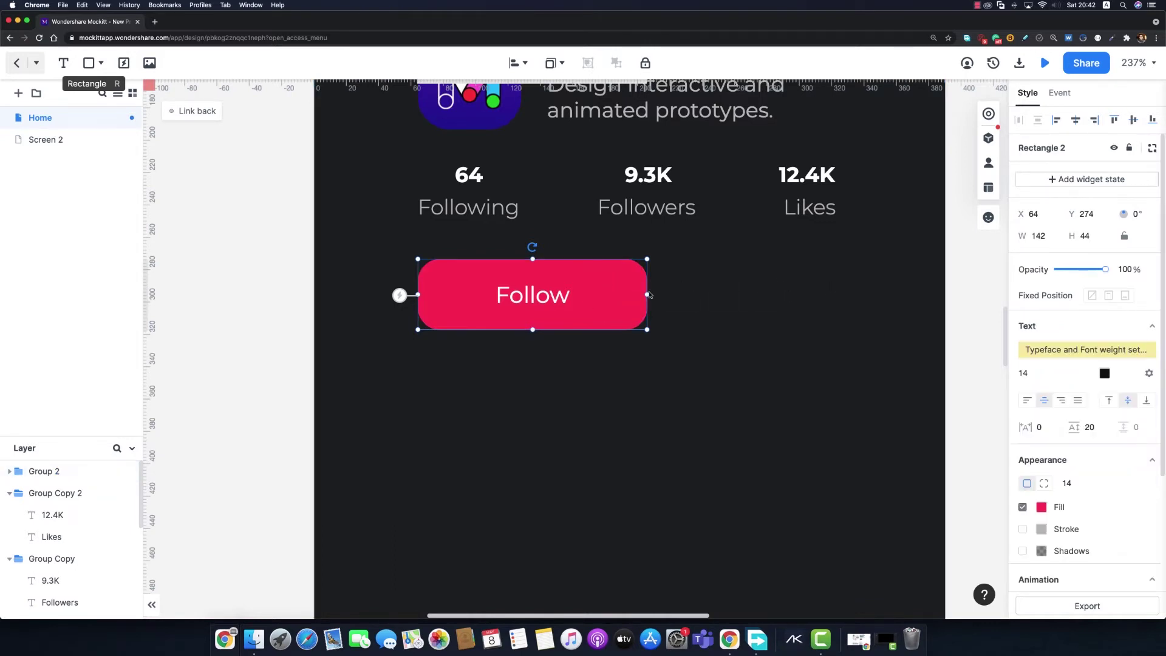
{"action": "key", "text": "super+d"}
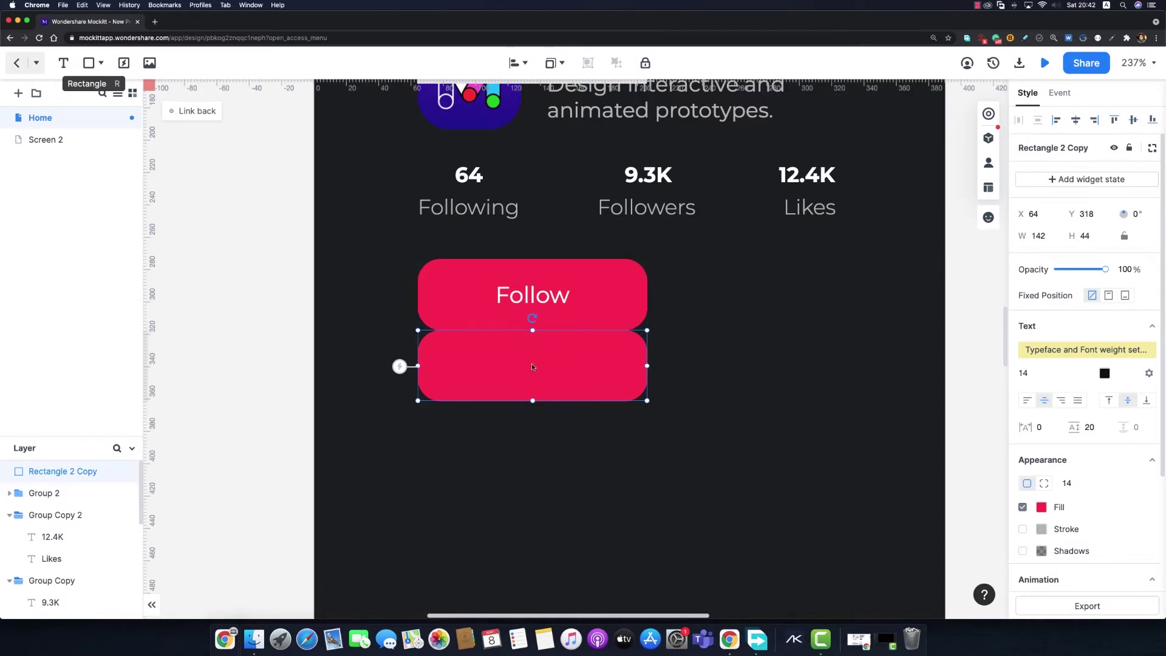
{"action": "left_click_drag", "start_coordinate": [532, 366], "coordinate": [770, 295]}
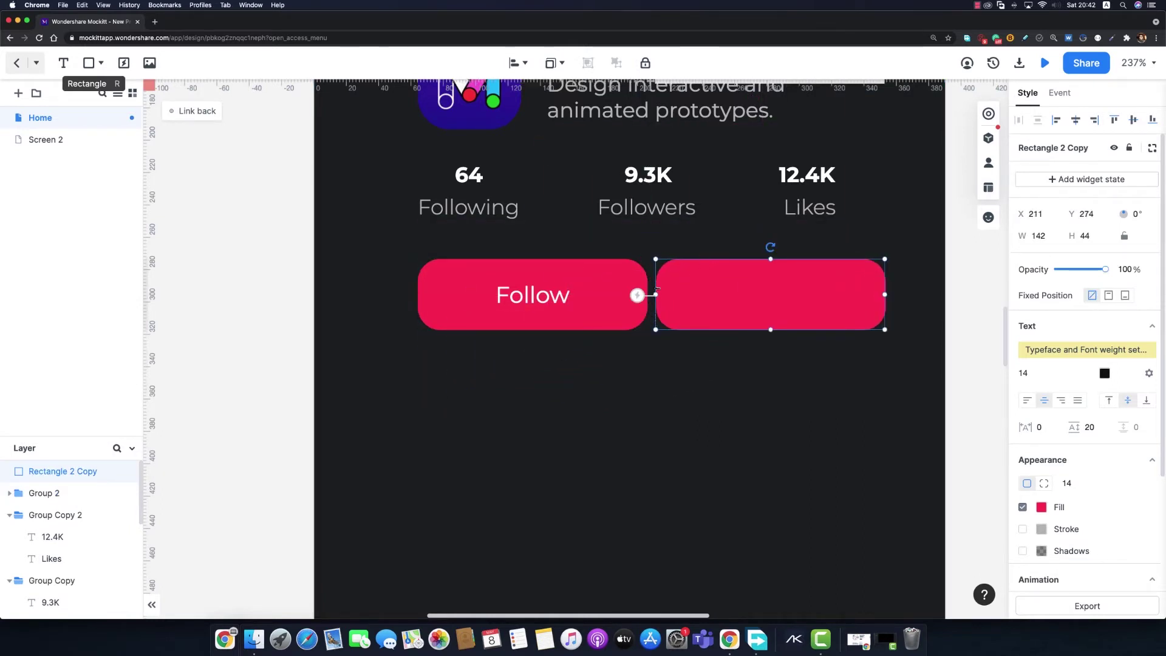
{"action": "left_click", "coordinate": [1038, 237]}
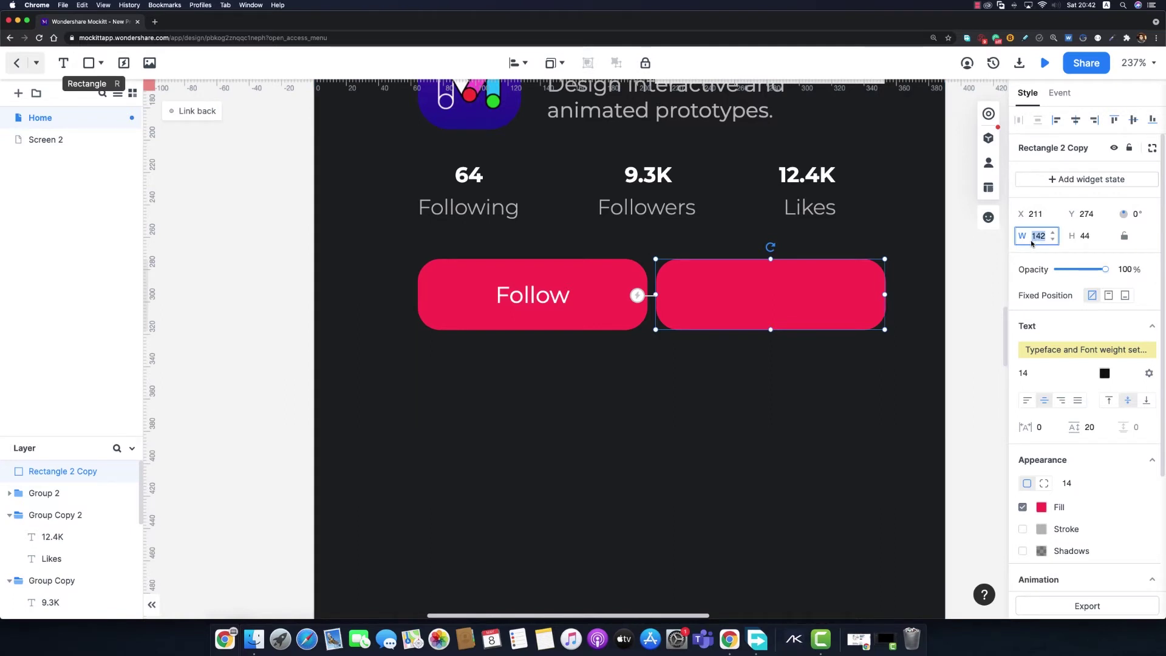
{"action": "type", "text": "44"}
{"action": "left_click", "coordinate": [915, 356]}
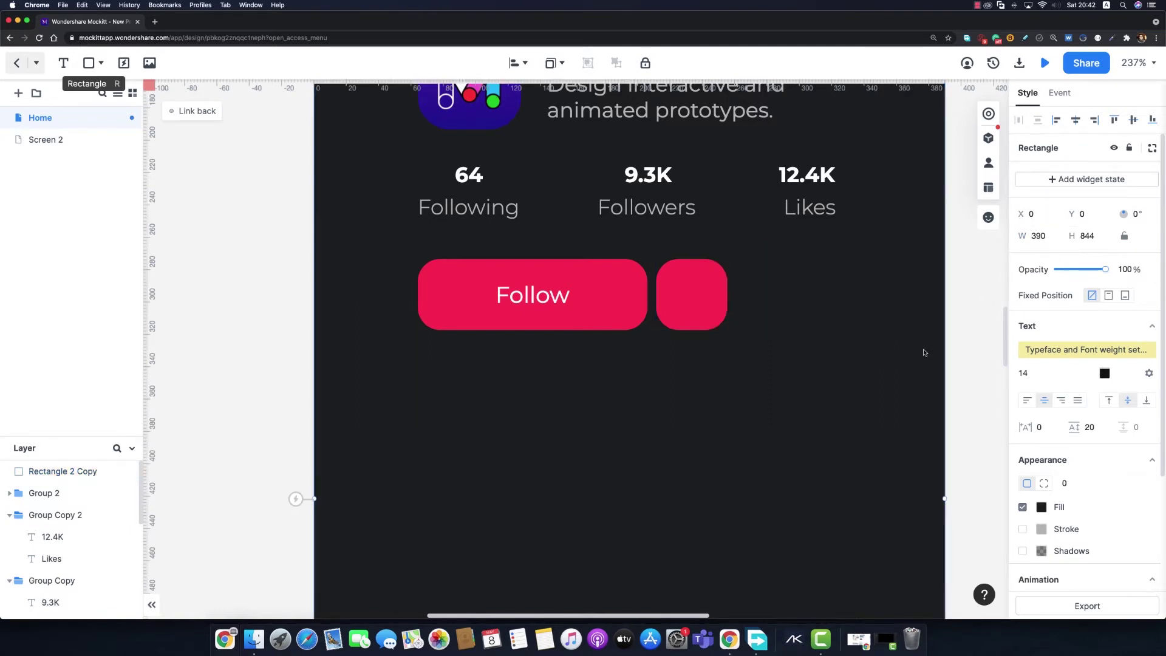
Step: Fill the small square with dark grey #424242 and shift it right to X 219
{"action": "left_click", "coordinate": [693, 295]}
{"action": "left_click", "coordinate": [1041, 507]}
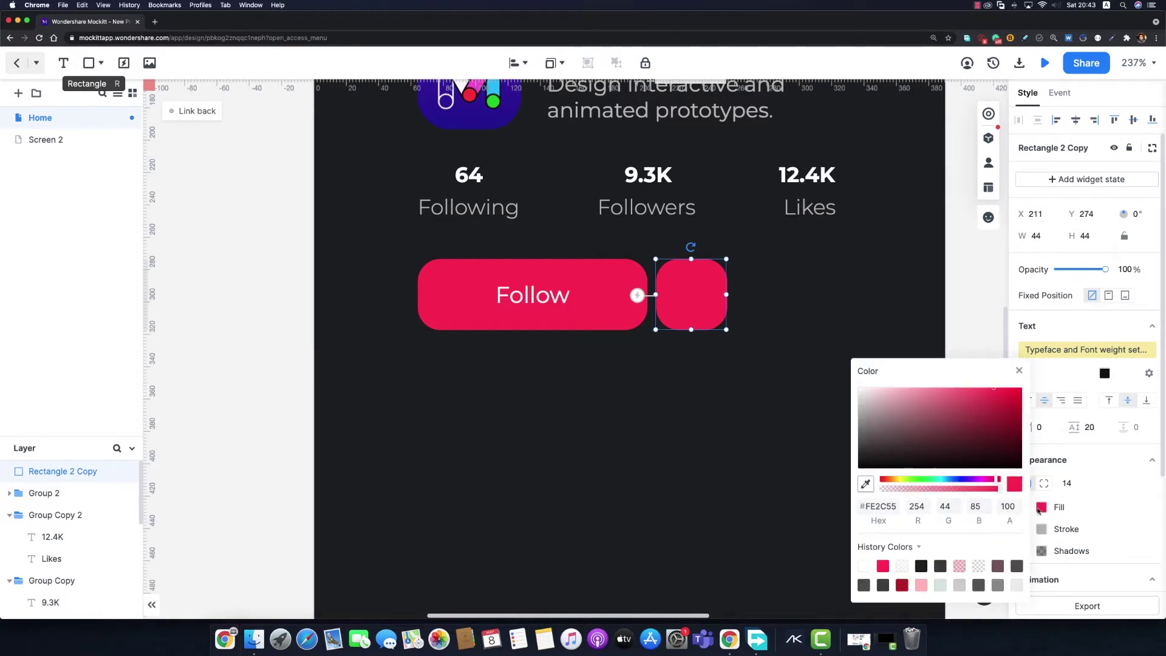
{"action": "left_click", "coordinate": [941, 567]}
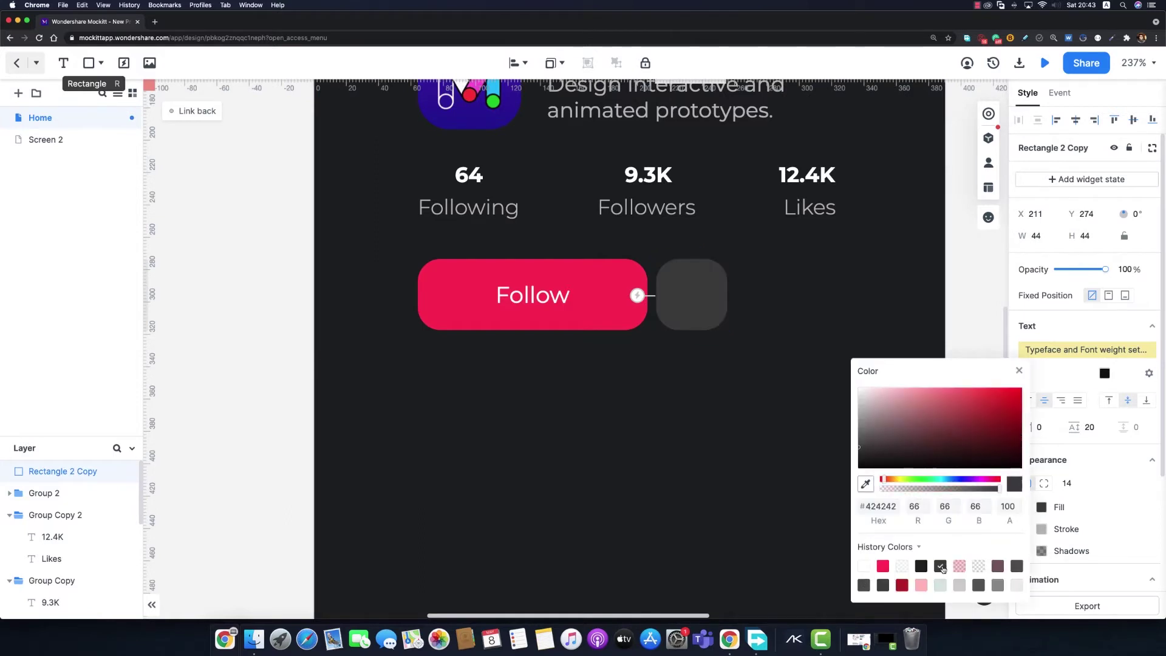
{"action": "left_click", "coordinate": [1020, 372]}
{"action": "left_click_drag", "start_coordinate": [709, 305], "coordinate": [722, 304]}
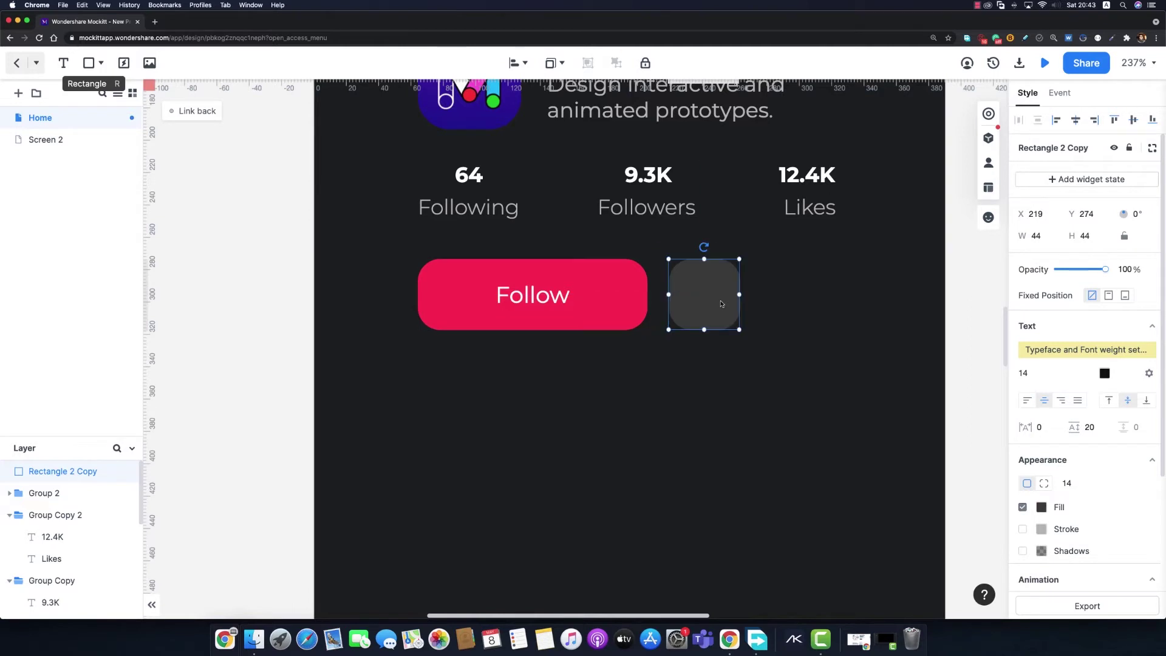
Step: Search the icon library for "instagram" and place the Ant Icon OutLine version centred on the grey square
{"action": "left_click", "coordinate": [987, 139]}
{"action": "left_click", "coordinate": [960, 118]}
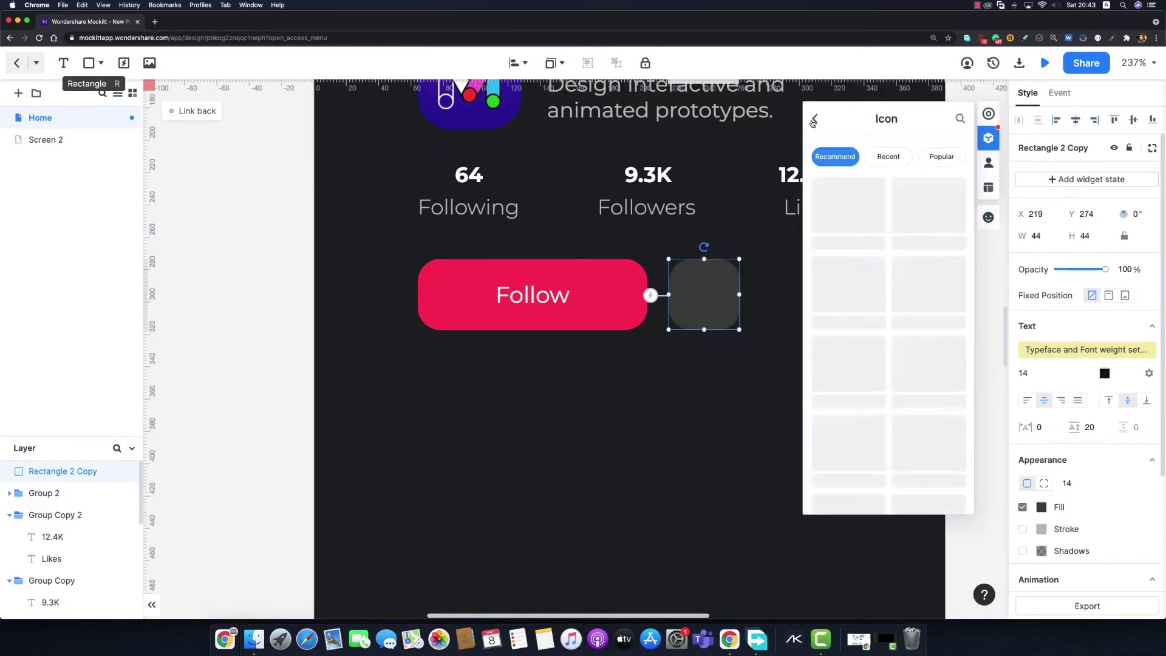
{"action": "type", "text": "ins"}
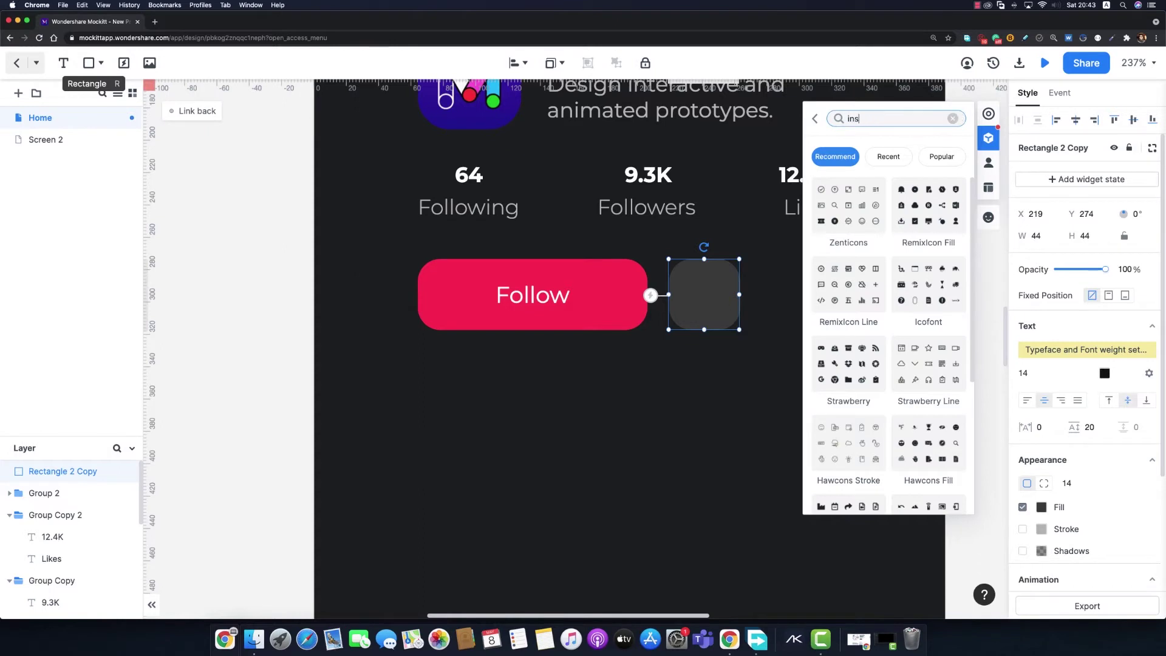
{"action": "type", "text": "tagram"}
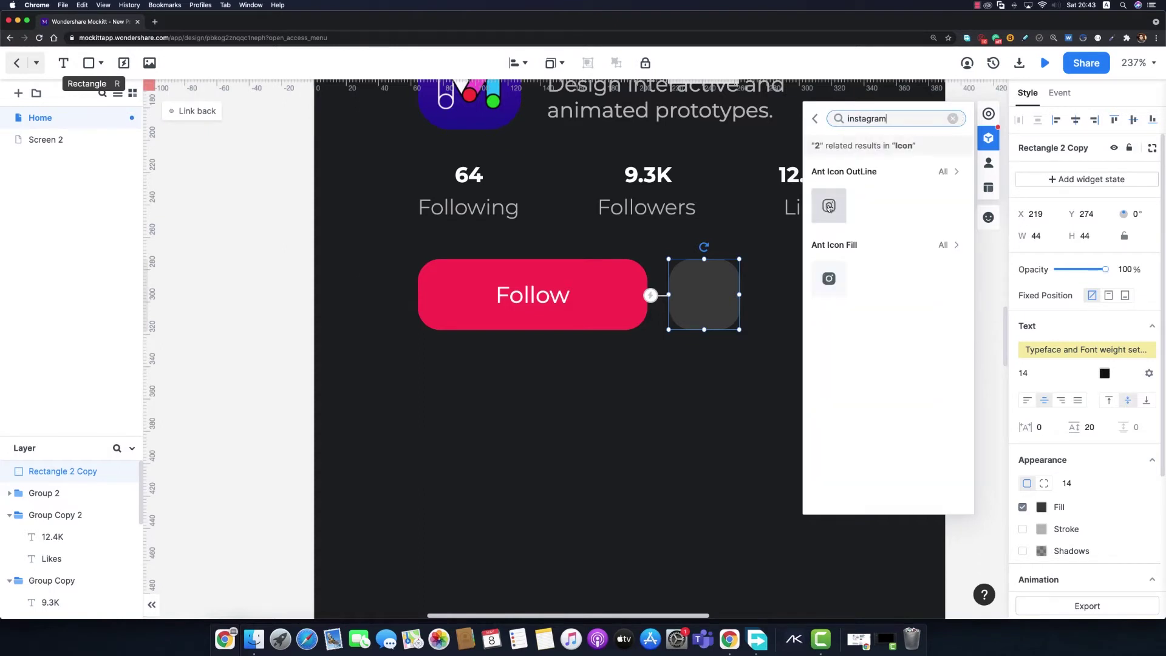
{"action": "left_click_drag", "start_coordinate": [832, 206], "coordinate": [703, 296]}
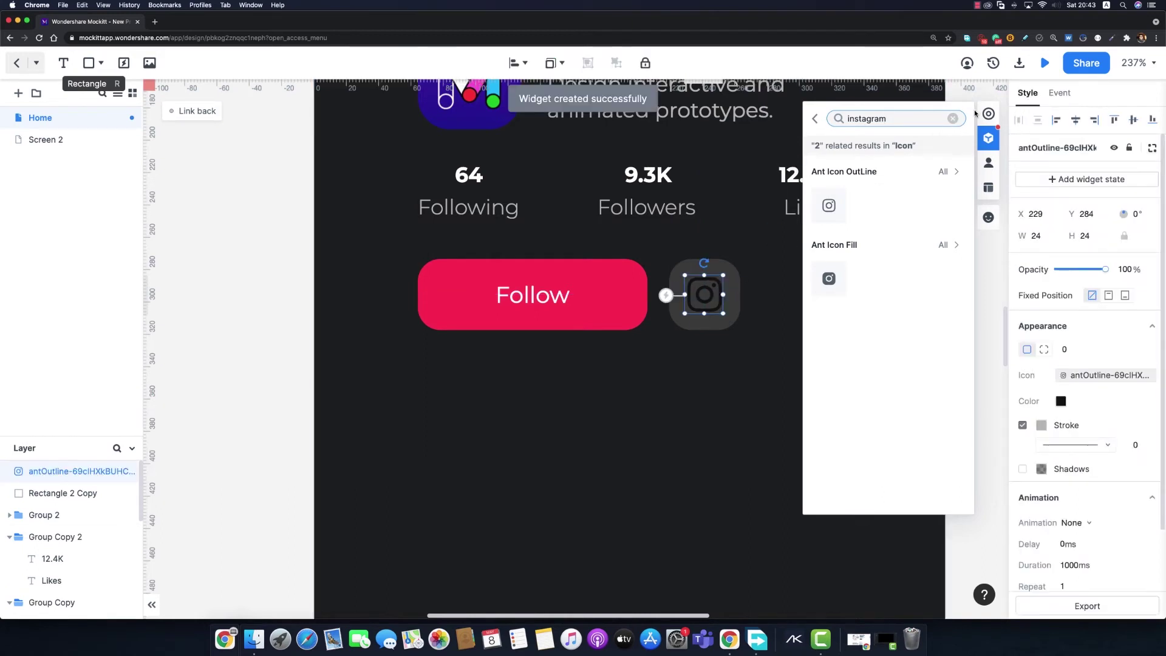
{"action": "left_click", "coordinate": [988, 140]}
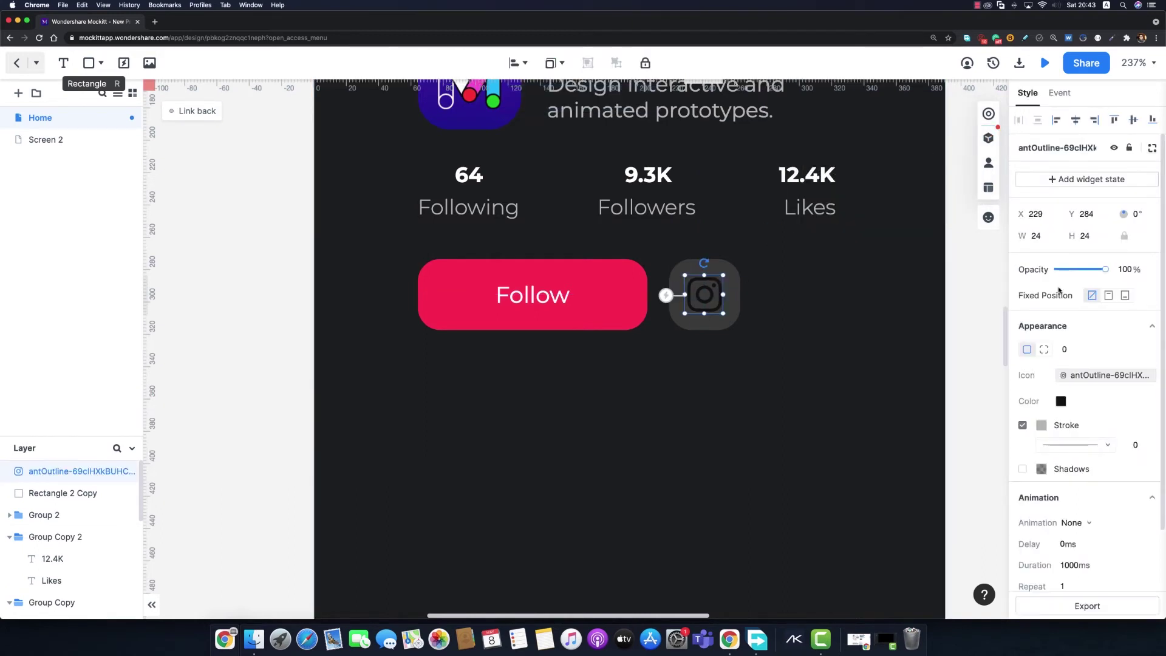
Step: Colour the Instagram icon white (#FFFFFF)
{"action": "left_click", "coordinate": [1061, 401]}
{"action": "left_click", "coordinate": [880, 336]}
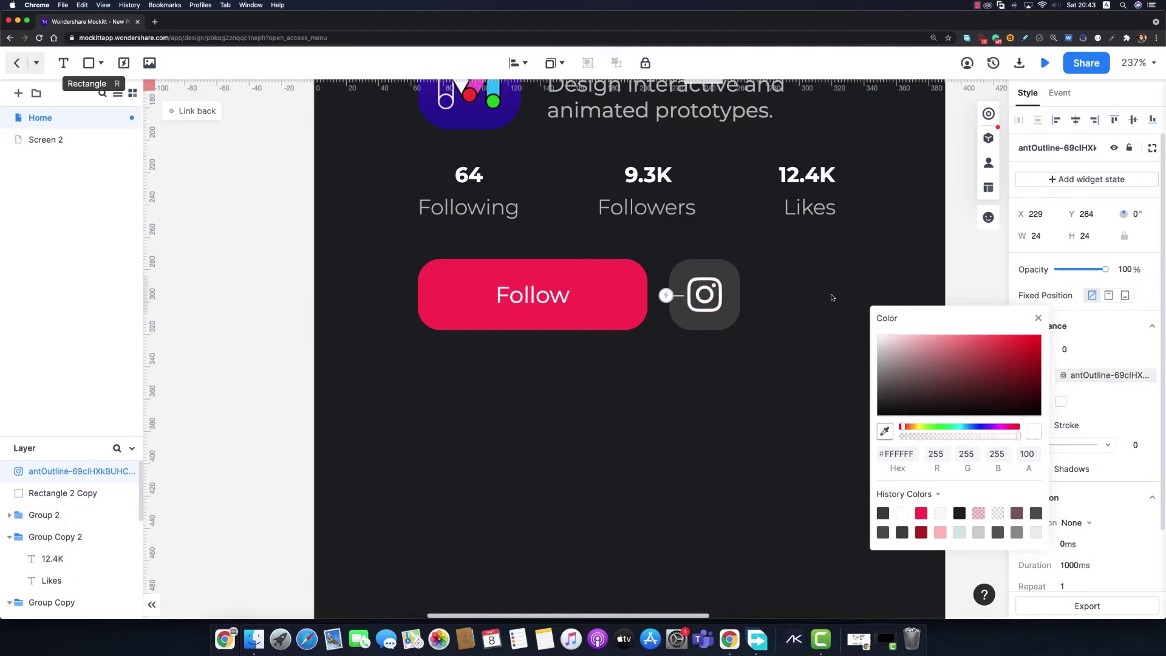
{"action": "left_click", "coordinate": [812, 273]}
Step: Group the Instagram icon with its grey square and place a copy of the group to its right
{"action": "left_click", "coordinate": [721, 291]}
{"action": "left_click", "coordinate": [732, 319], "text": "shift"}
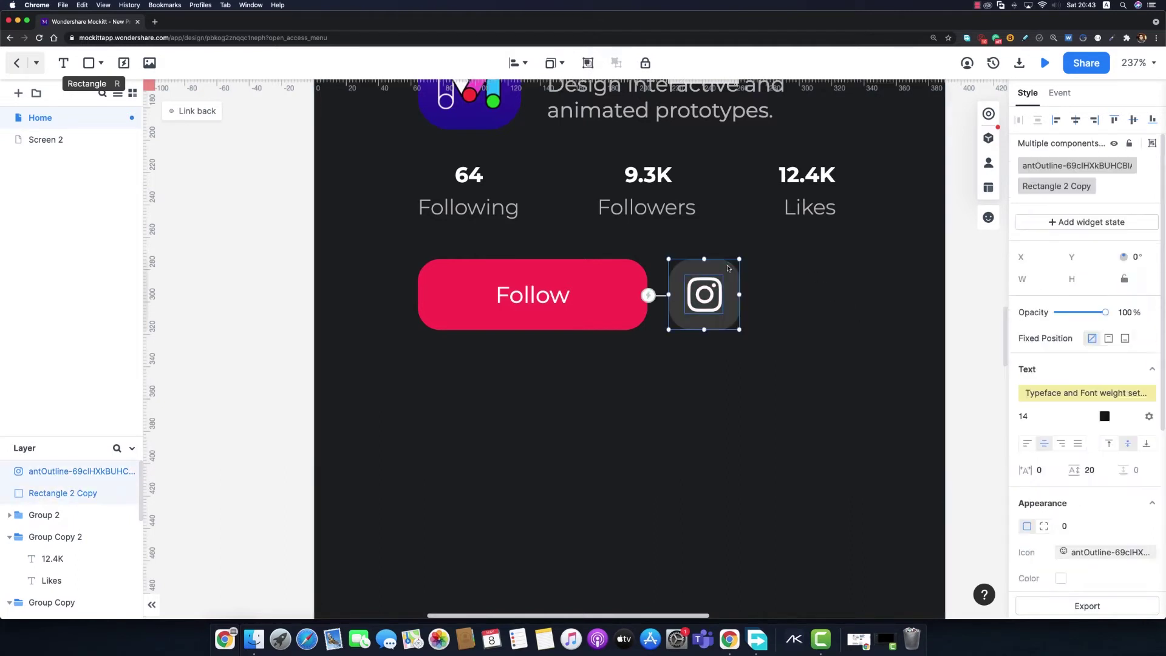
{"action": "key", "text": "super+g"}
{"action": "left_click_drag", "start_coordinate": [704, 266], "coordinate": [791, 294]}
Step: Replace the Instagram icon in the copied group with the solid Font Awesome 5 "paper plane" icon
{"action": "double_click", "coordinate": [791, 294]}
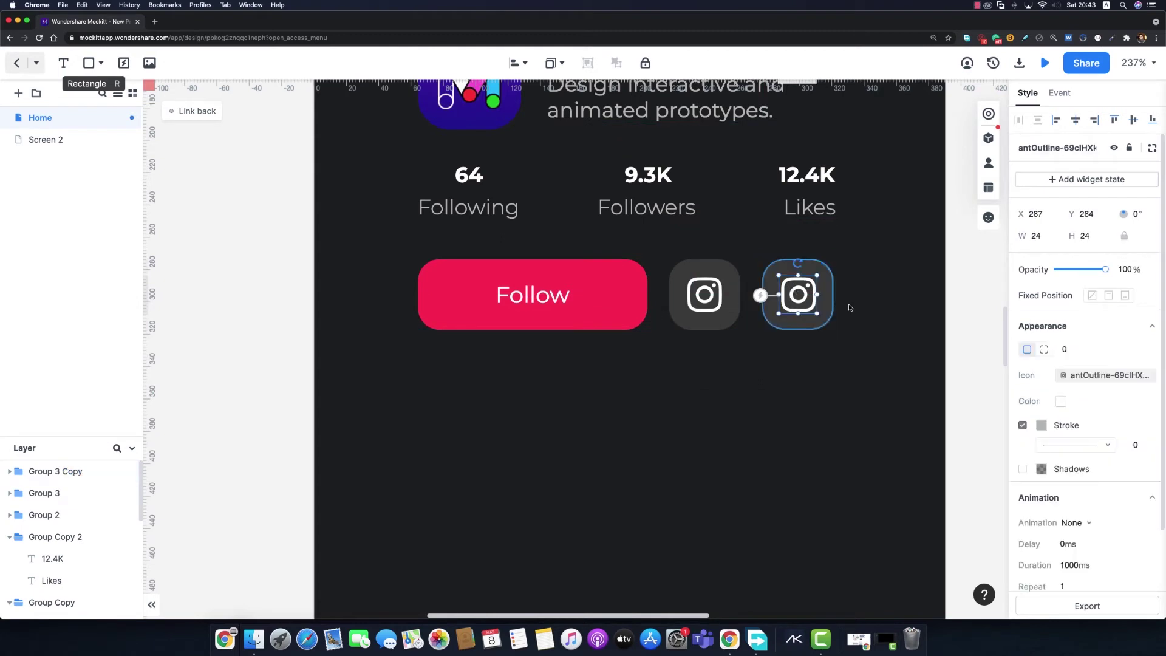
{"action": "left_click", "coordinate": [1077, 377]}
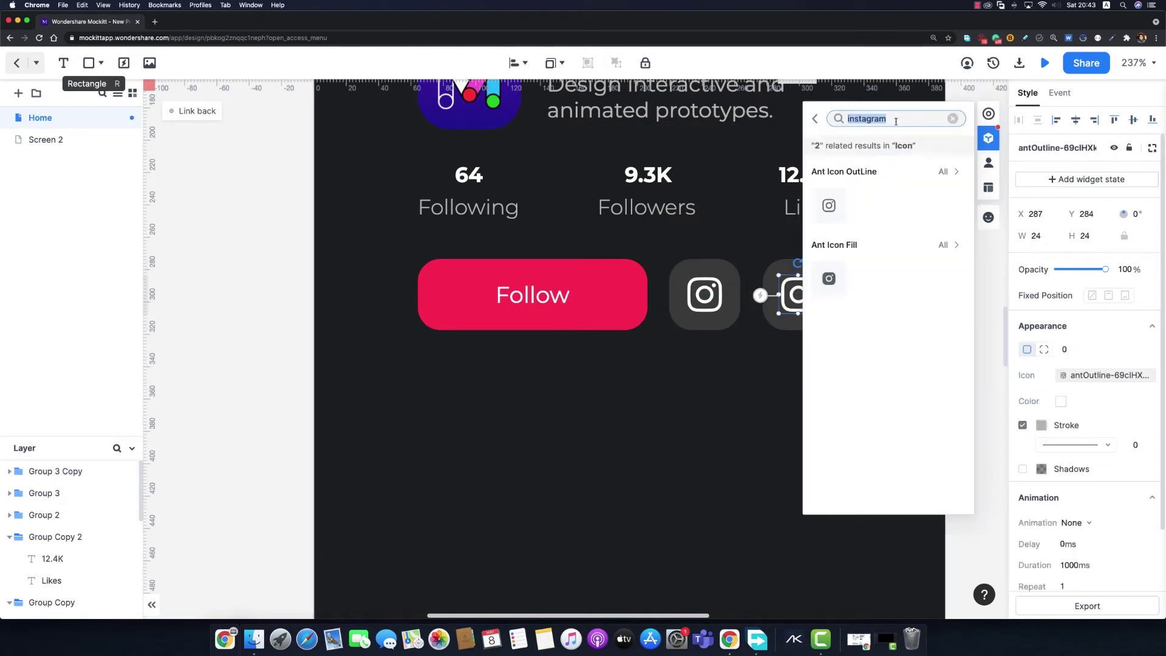
{"action": "type", "text": "pap"}
{"action": "type", "text": "er planen"}
{"action": "type", "text": "e"}
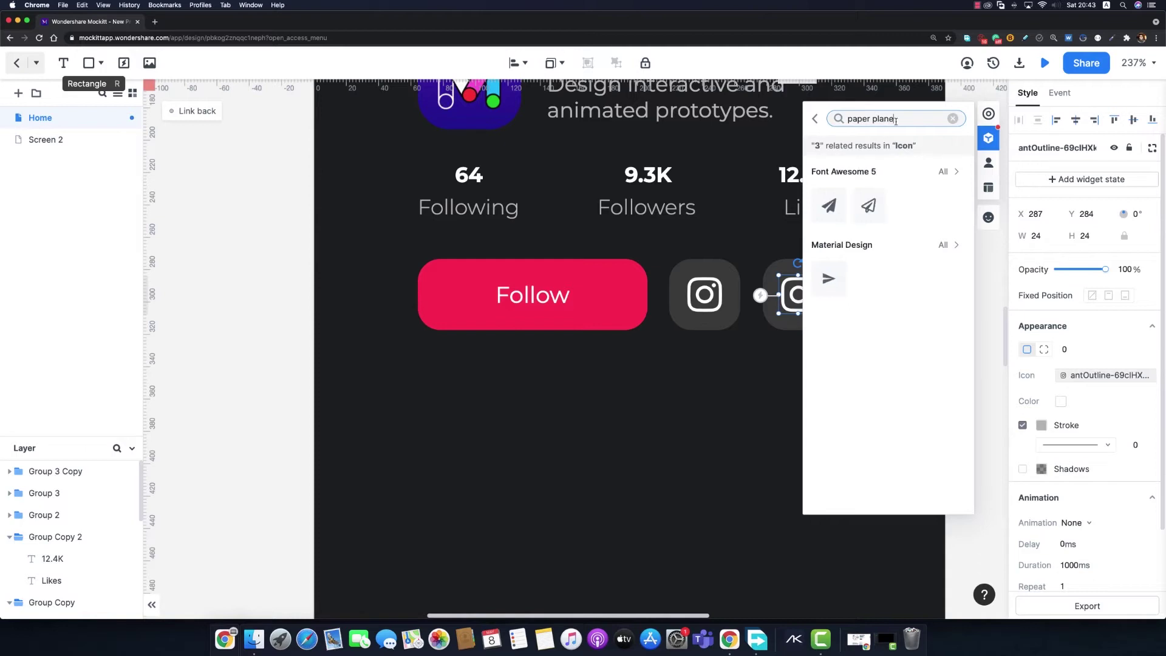
{"action": "left_click", "coordinate": [829, 205]}
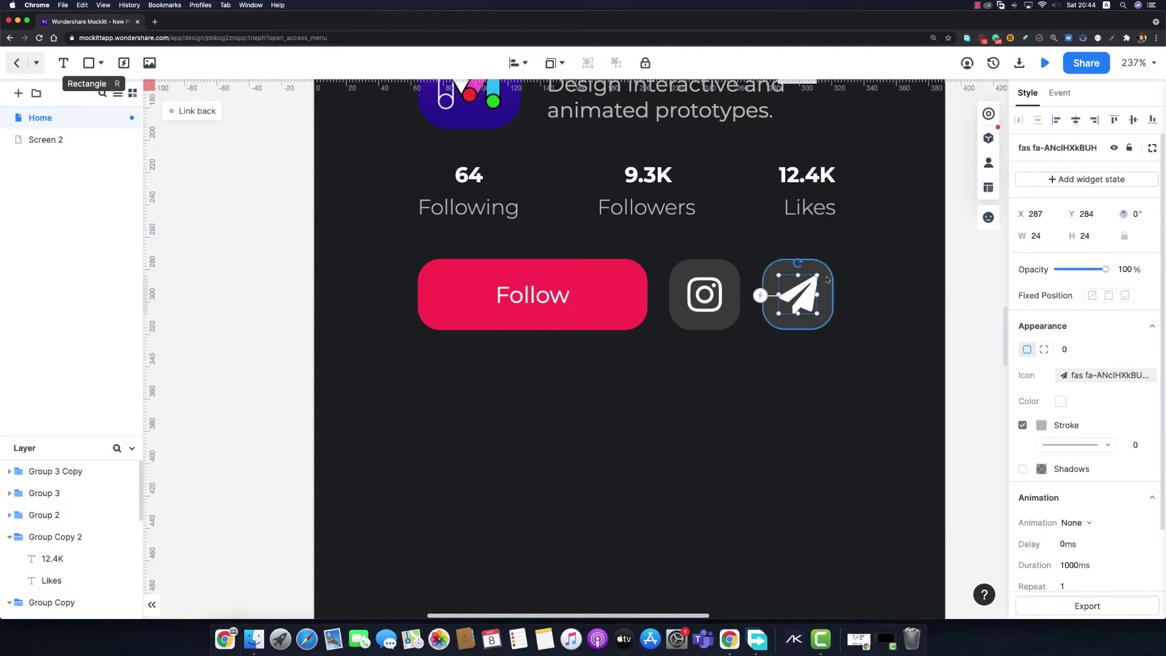
Step: Compare the two icons' sizes and reduce the paper plane icon to 22 by 22
{"action": "left_click", "coordinate": [793, 292]}
{"action": "left_click", "coordinate": [704, 294]}
{"action": "left_click", "coordinate": [704, 294]}
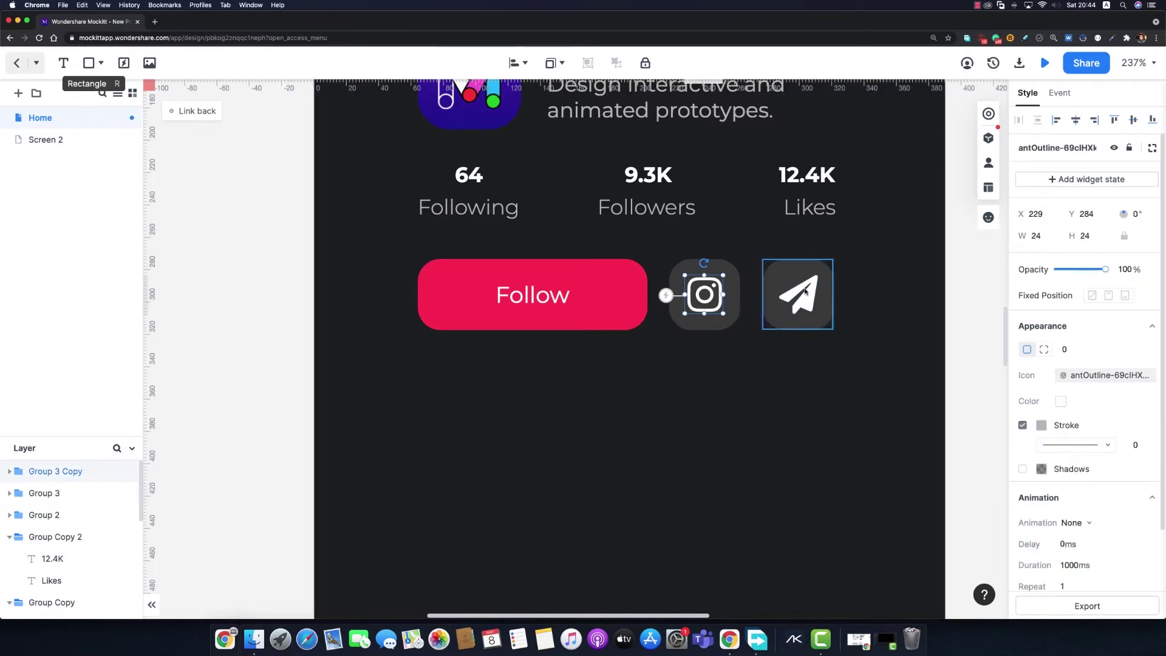
{"action": "left_click", "coordinate": [798, 295]}
{"action": "left_click", "coordinate": [798, 295]}
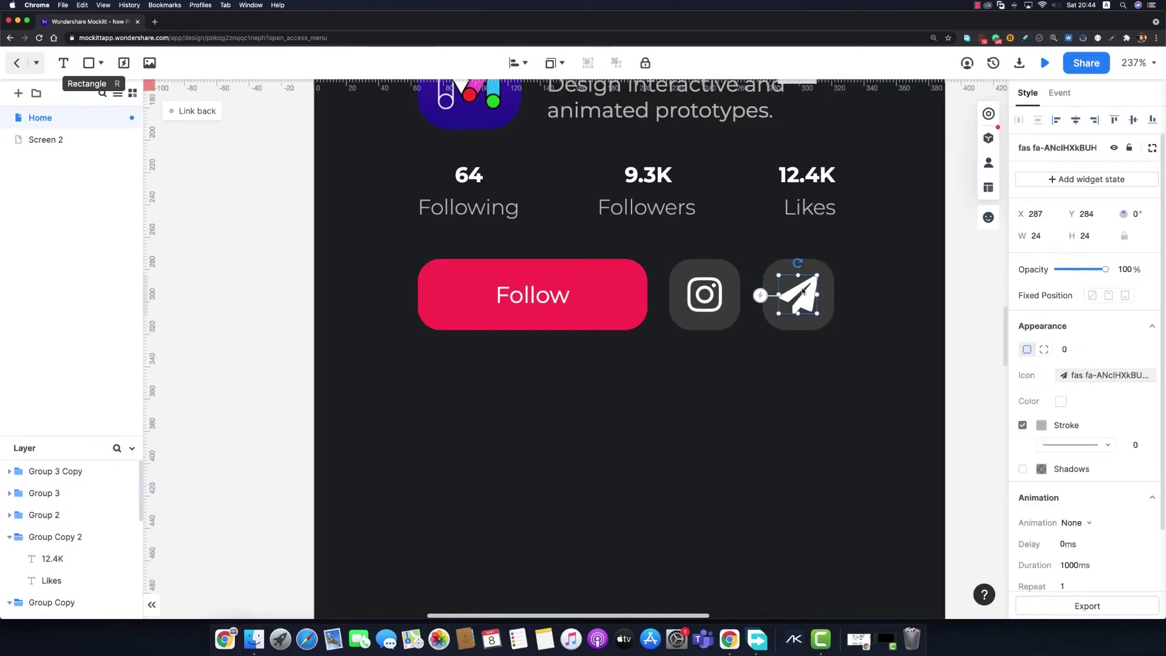
{"action": "scroll", "coordinate": [803, 292], "scroll_direction": "up", "scroll_amount": 5}
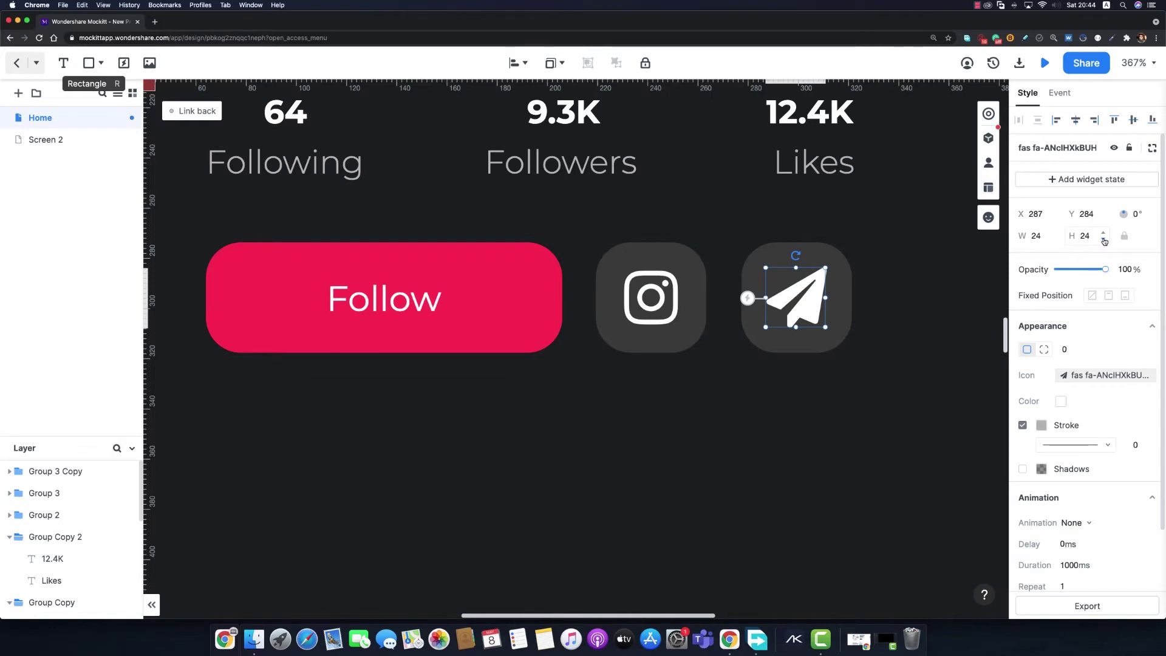
{"action": "left_click", "coordinate": [1104, 240]}
{"action": "left_click", "coordinate": [1104, 240]}
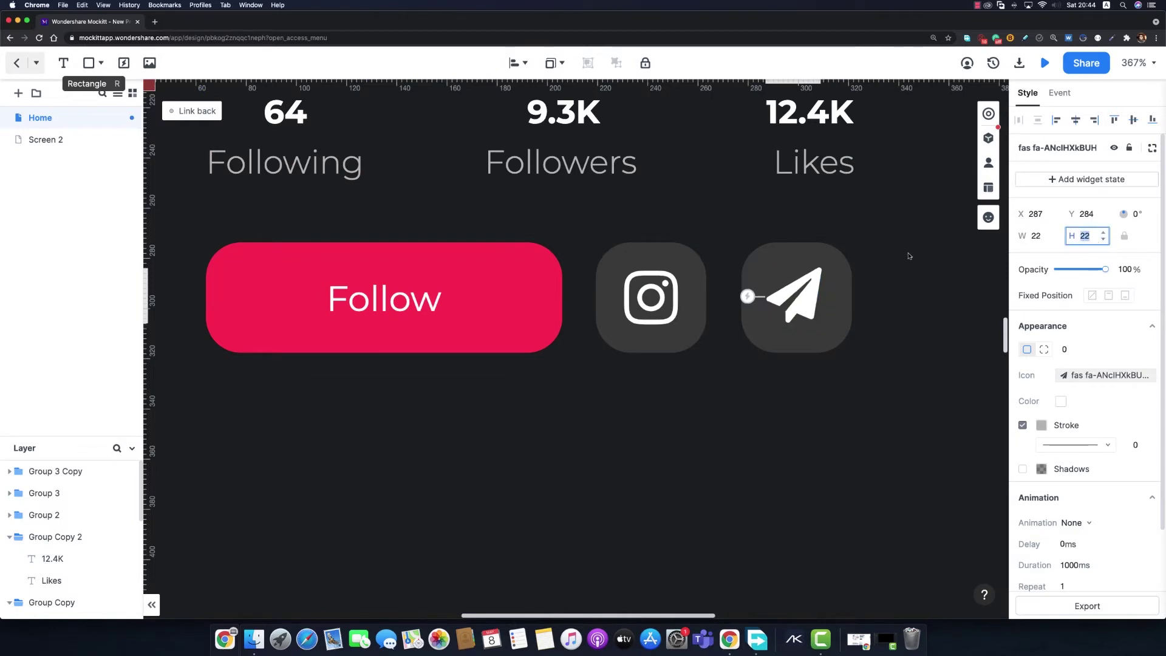
{"action": "left_click", "coordinate": [903, 275]}
Step: Nudge the Instagram button group right to X 222
{"action": "scroll", "coordinate": [905, 278], "scroll_direction": "down", "scroll_amount": 2}
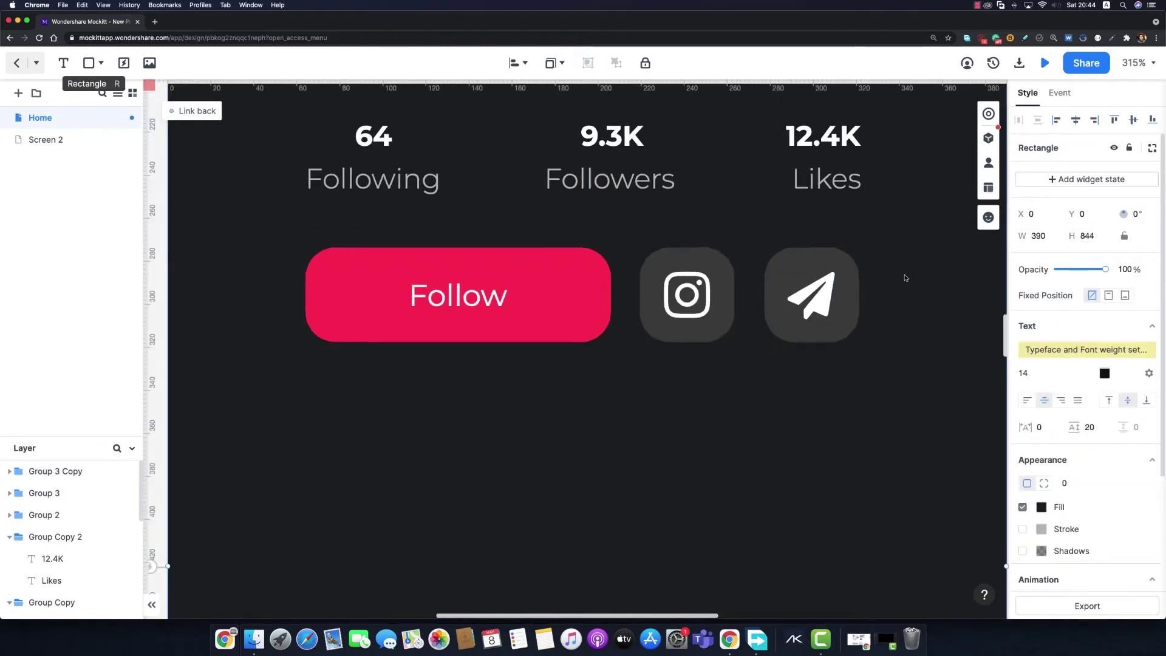
{"action": "scroll", "coordinate": [905, 277], "scroll_direction": "down", "scroll_amount": 1}
{"action": "left_click", "coordinate": [698, 279]}
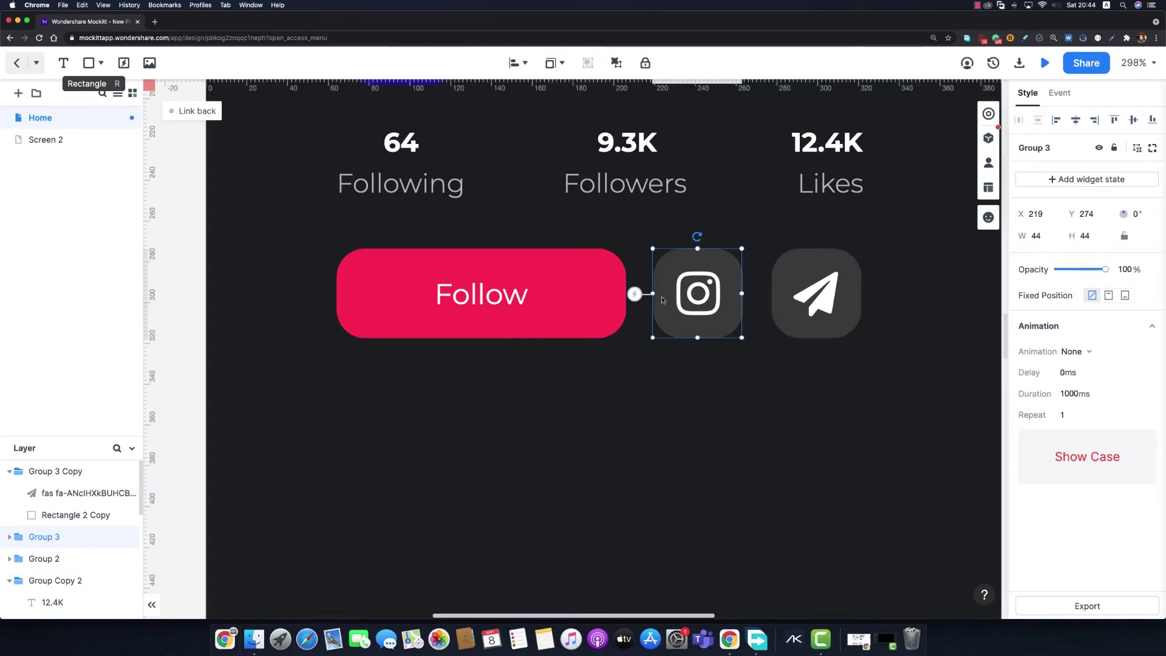
{"action": "key", "text": "Right"}
{"action": "key", "text": "Right"}
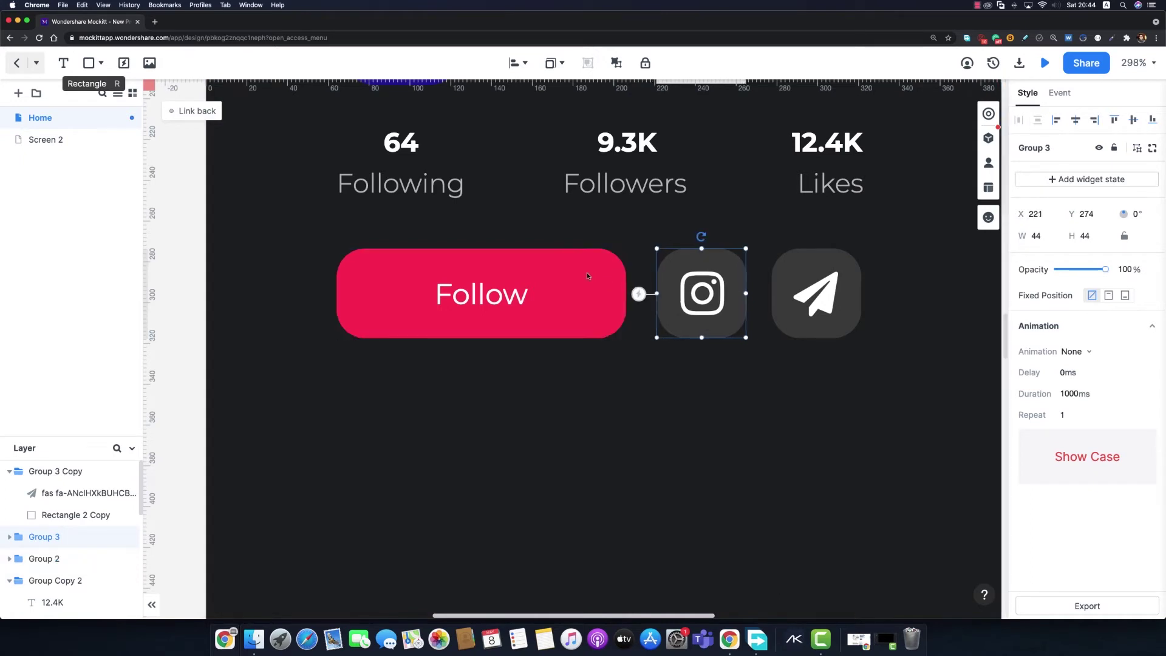
{"action": "key", "text": "Right"}
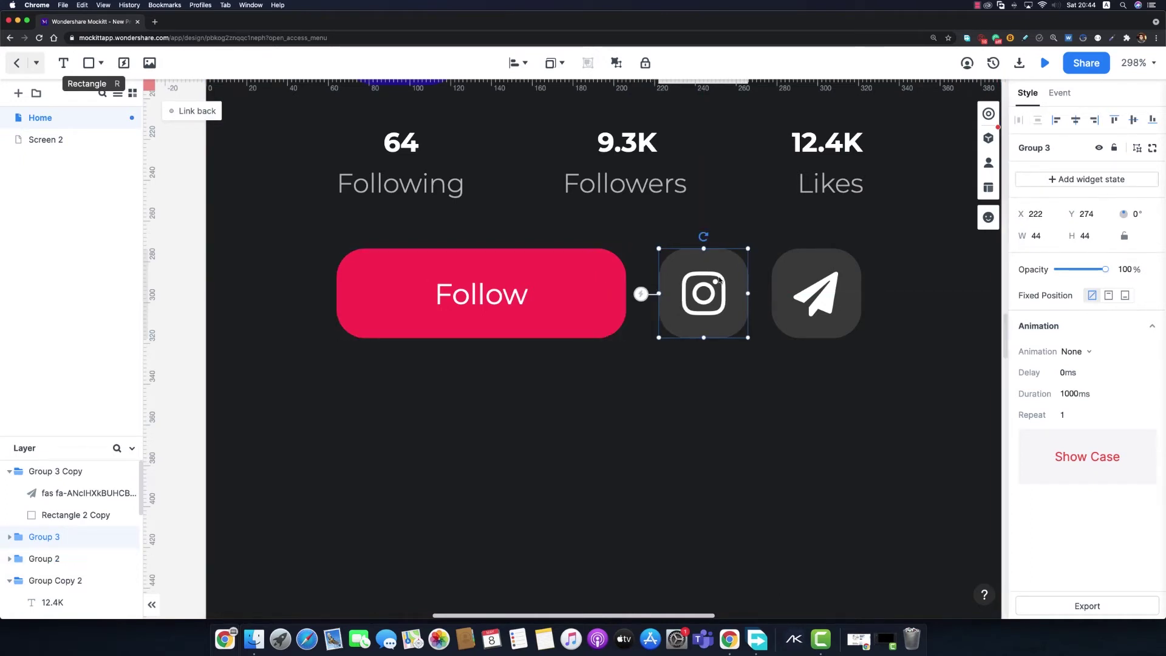
Step: Nudge the paper plane button group right to X 282
{"action": "key", "text": "Tab"}
{"action": "key", "text": "Right"}
{"action": "key", "text": "Right"}
{"action": "key", "text": "Right"}
{"action": "key", "text": "Right"}
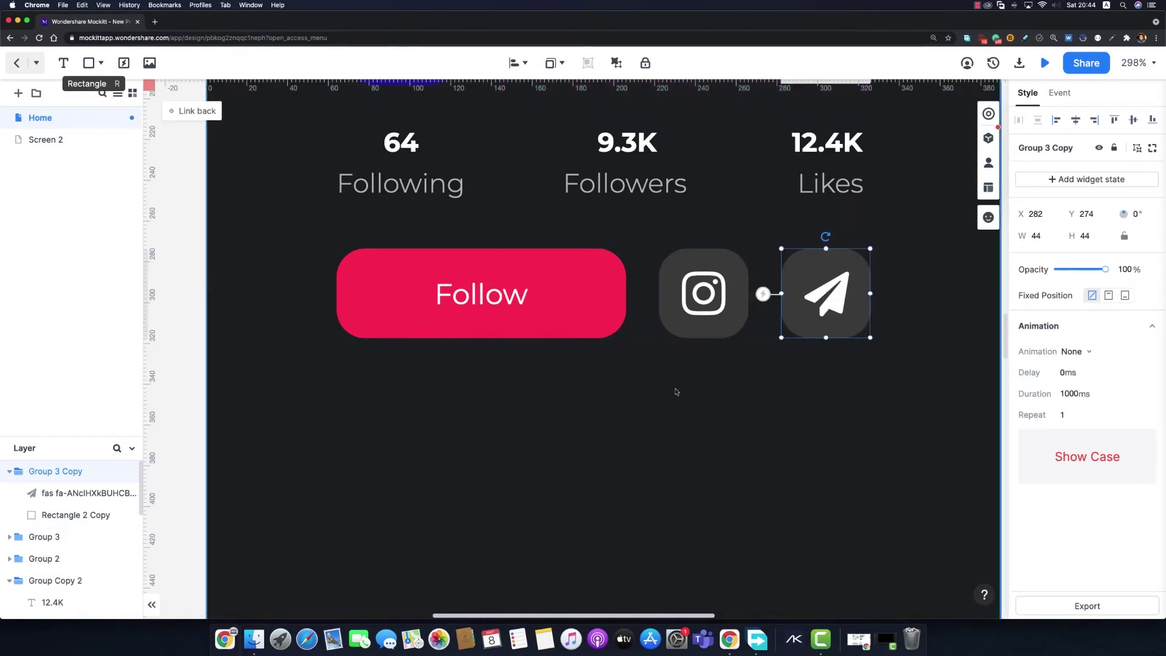
Step: Group the Follow button with the Instagram and paper plane buttons and check the row within the whole screen
{"action": "left_click_drag", "start_coordinate": [676, 392], "coordinate": [598, 291]}
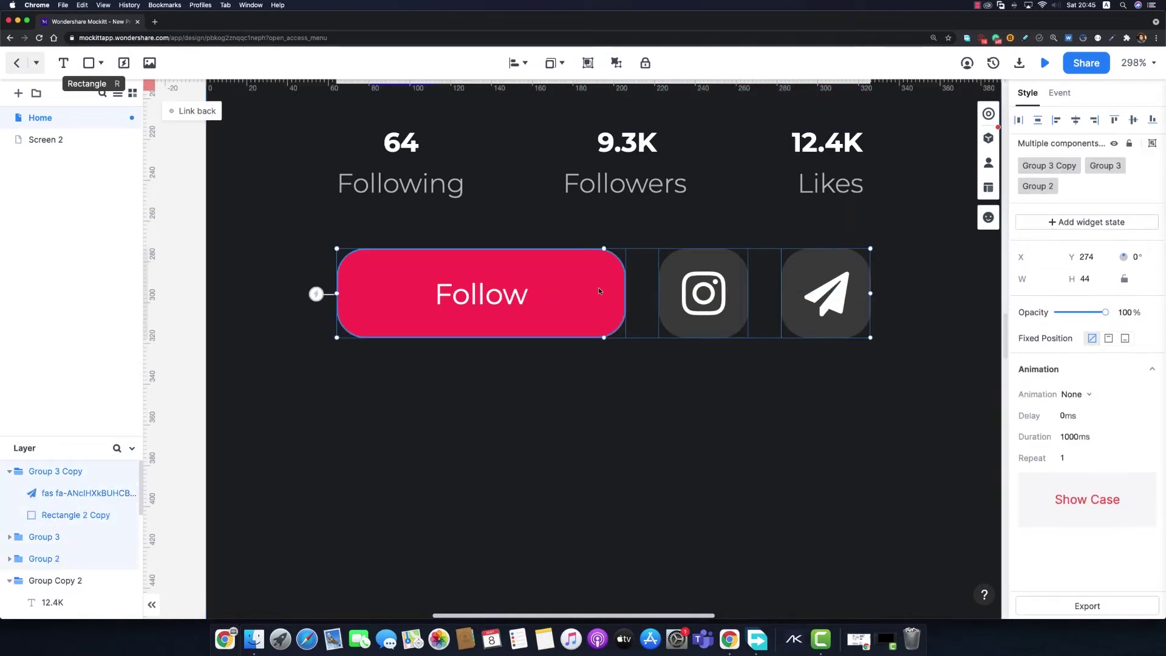
{"action": "key", "text": "super+g"}
{"action": "scroll", "coordinate": [727, 318], "scroll_direction": "down", "scroll_amount": 5}
{"action": "scroll", "coordinate": [727, 317], "scroll_direction": "down", "scroll_amount": 2}
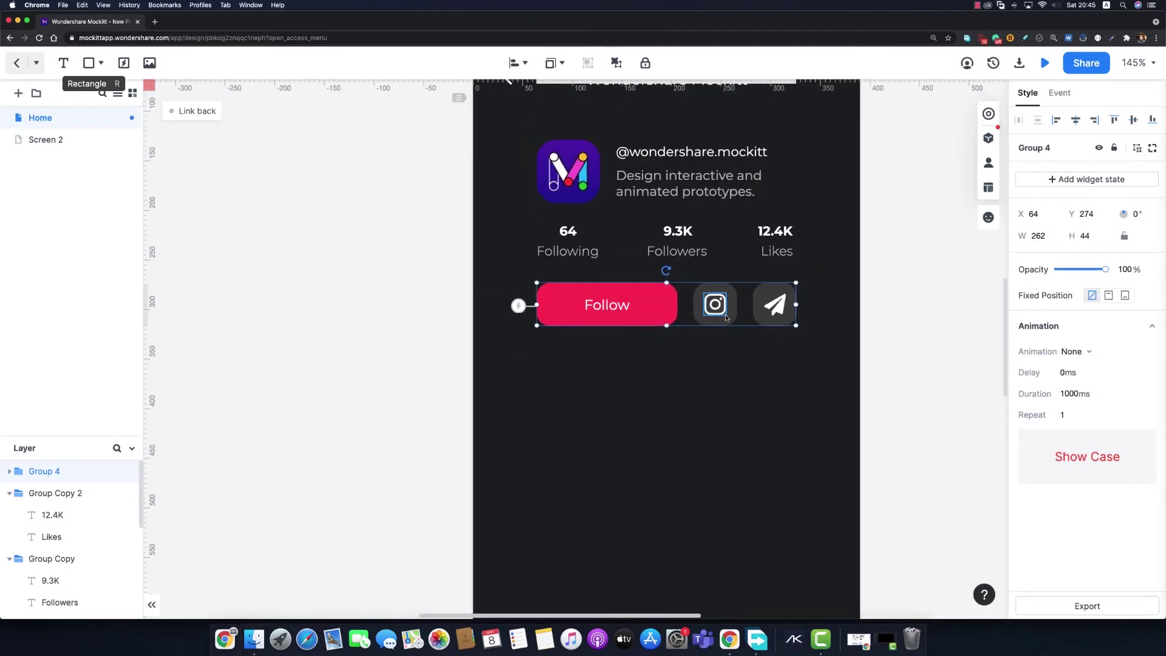
{"action": "left_click", "coordinate": [823, 334]}
{"action": "scroll", "coordinate": [820, 328], "scroll_direction": "up", "scroll_amount": 3}
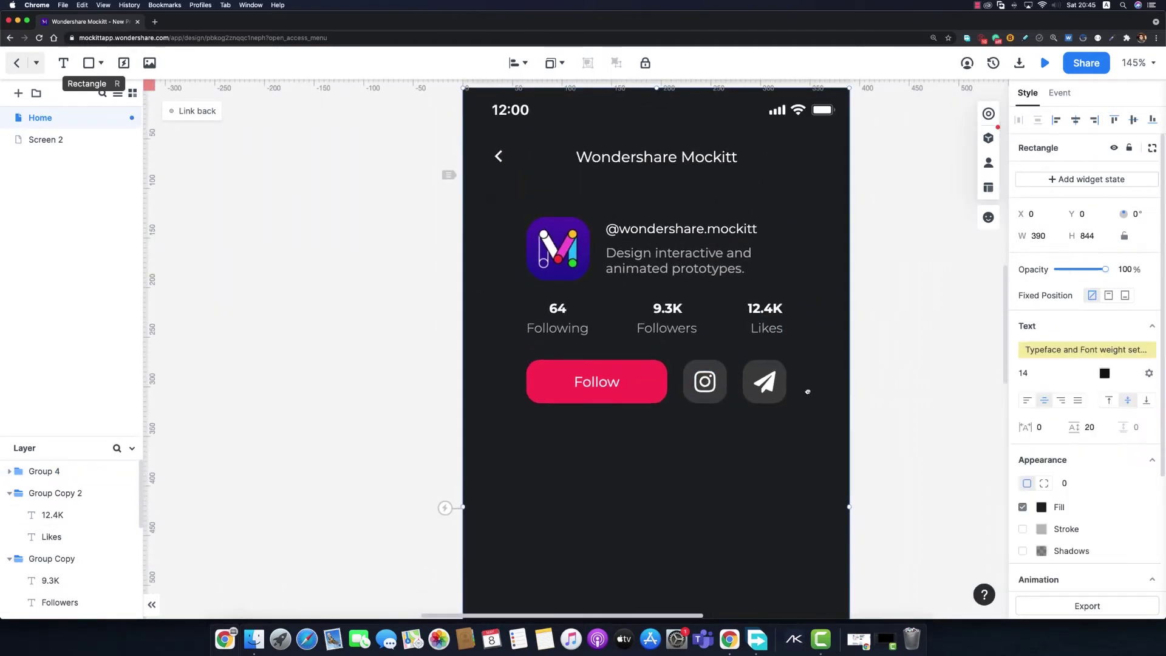
{"action": "scroll", "coordinate": [811, 286], "scroll_direction": "down", "scroll_amount": 4}
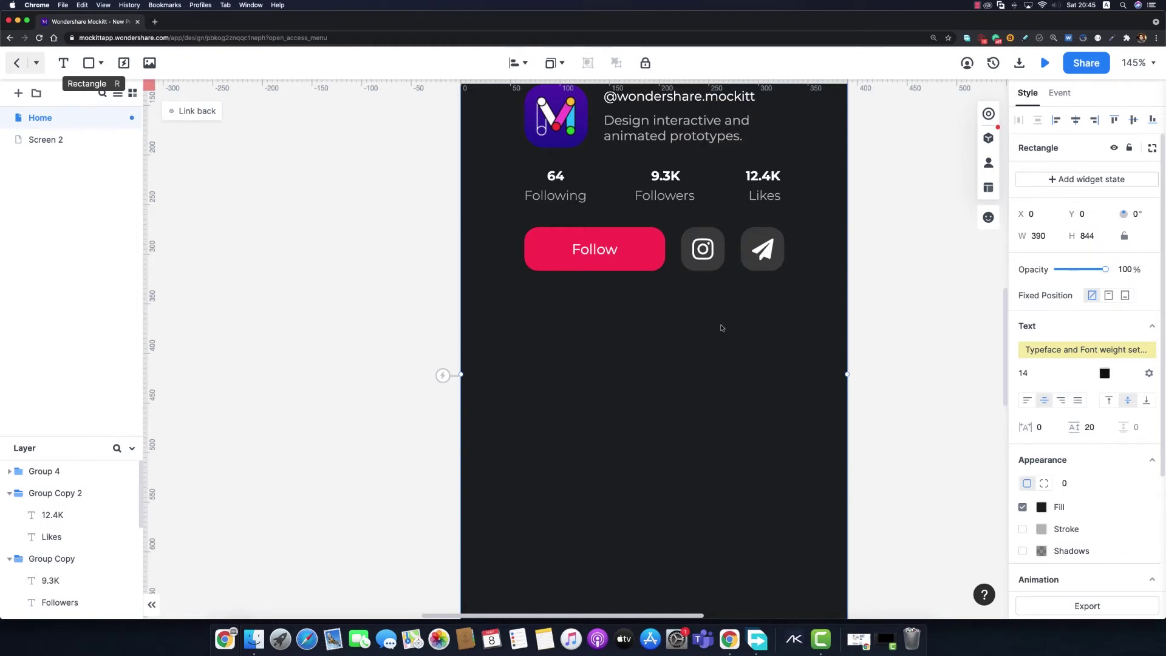
Step: Find the Material Design grid icon, place it below the Follow button, and color it white
{"action": "scroll", "coordinate": [709, 331], "scroll_direction": "up", "scroll_amount": 5}
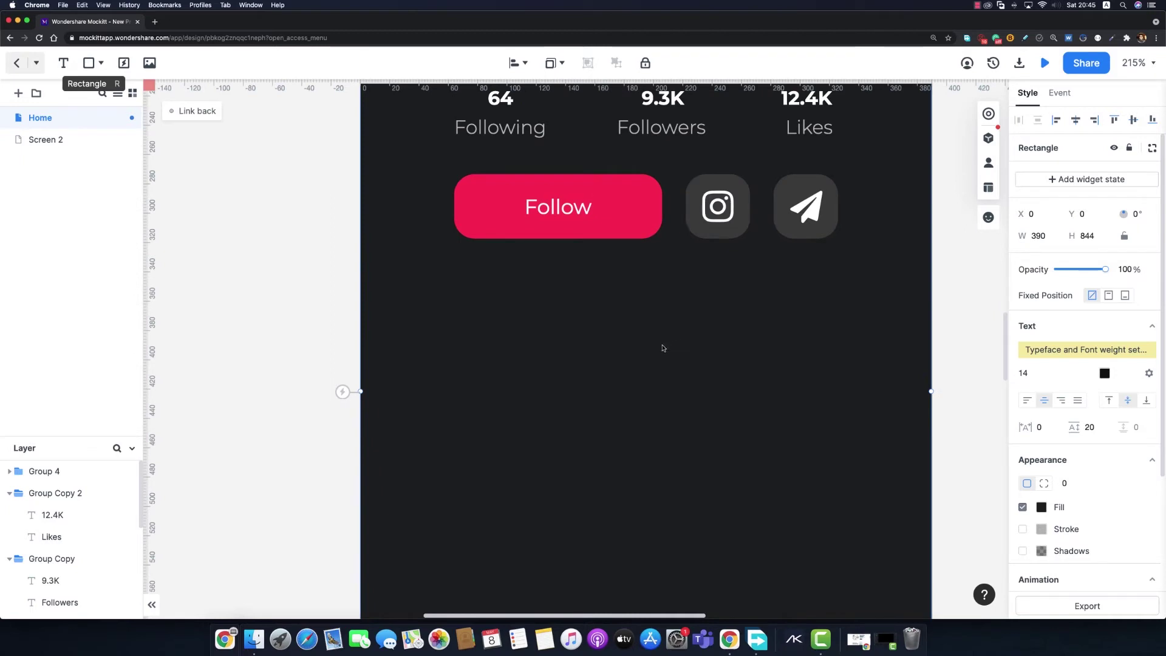
{"action": "left_click", "coordinate": [989, 138]}
{"action": "double_click", "coordinate": [883, 119]}
{"action": "left_click", "coordinate": [892, 119]}
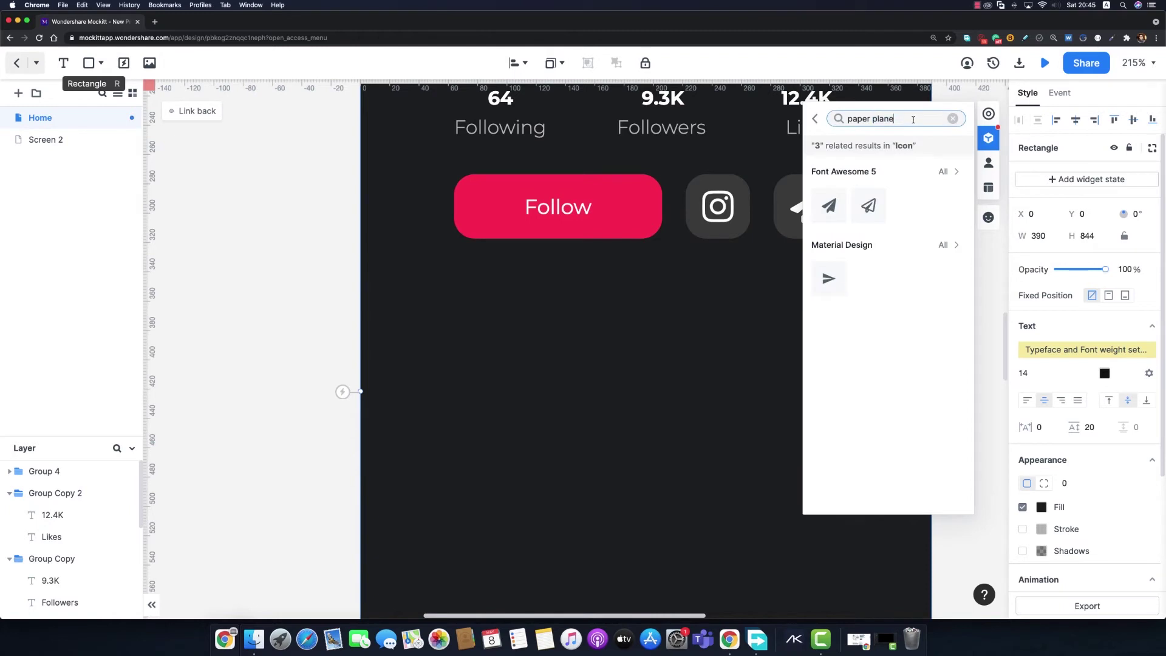
{"action": "triple_click", "coordinate": [911, 119]}
{"action": "type", "text": "grid"}
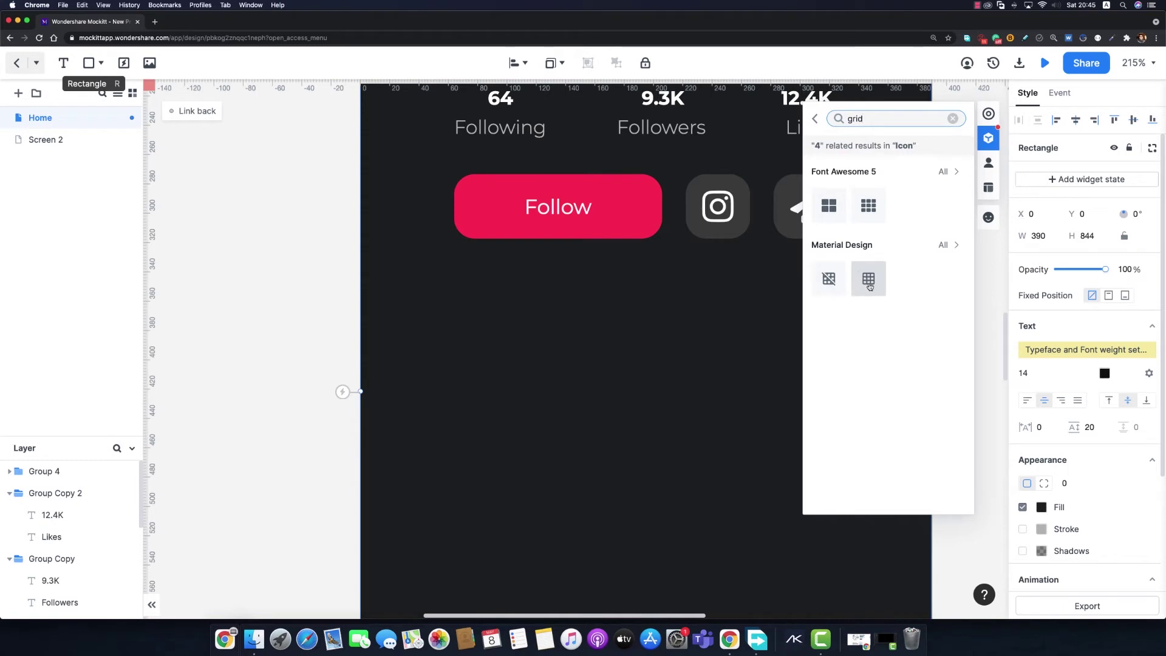
{"action": "left_click_drag", "start_coordinate": [868, 278], "coordinate": [574, 355]}
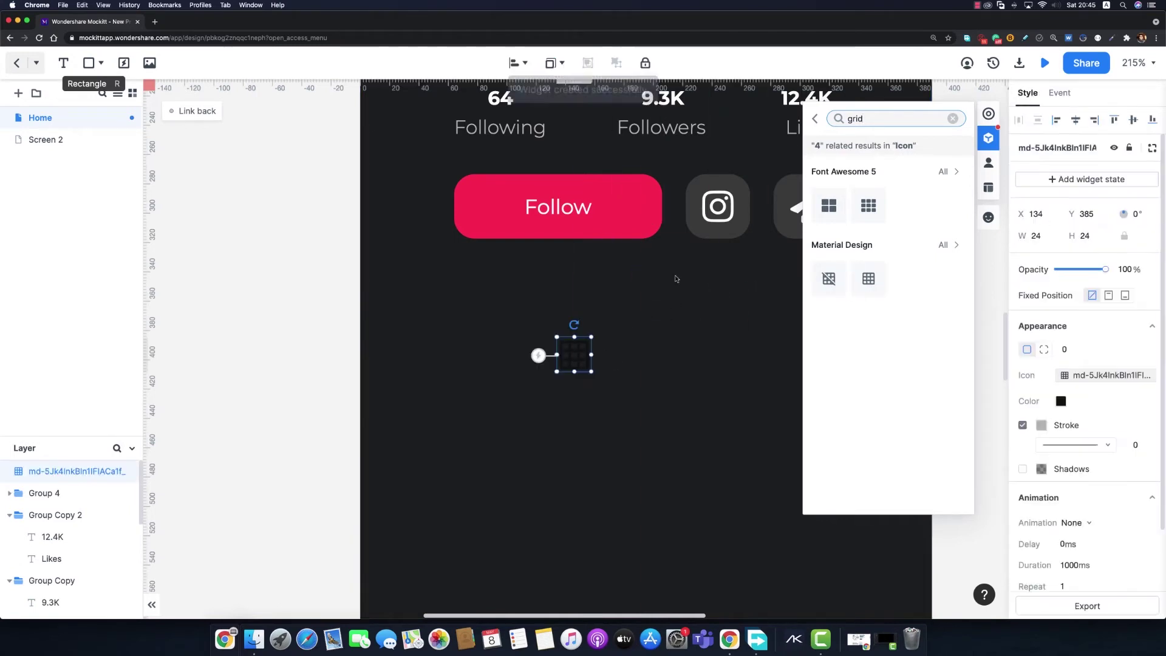
{"action": "left_click", "coordinate": [989, 138]}
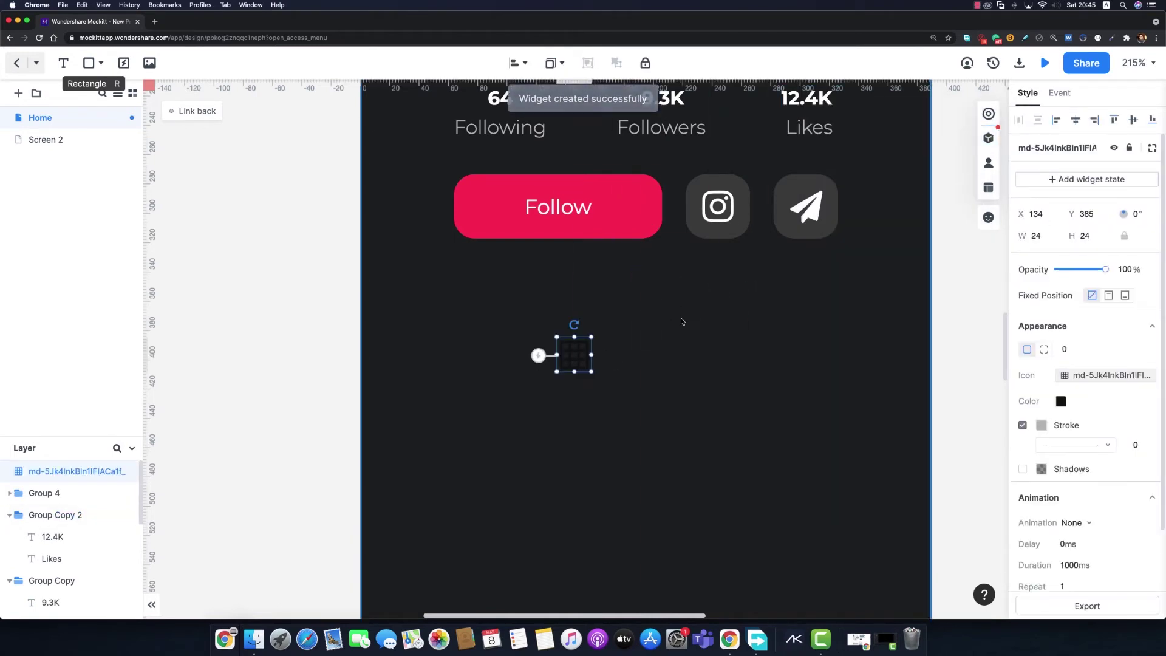
{"action": "left_click", "coordinate": [1061, 402]}
{"action": "left_click", "coordinate": [878, 337]}
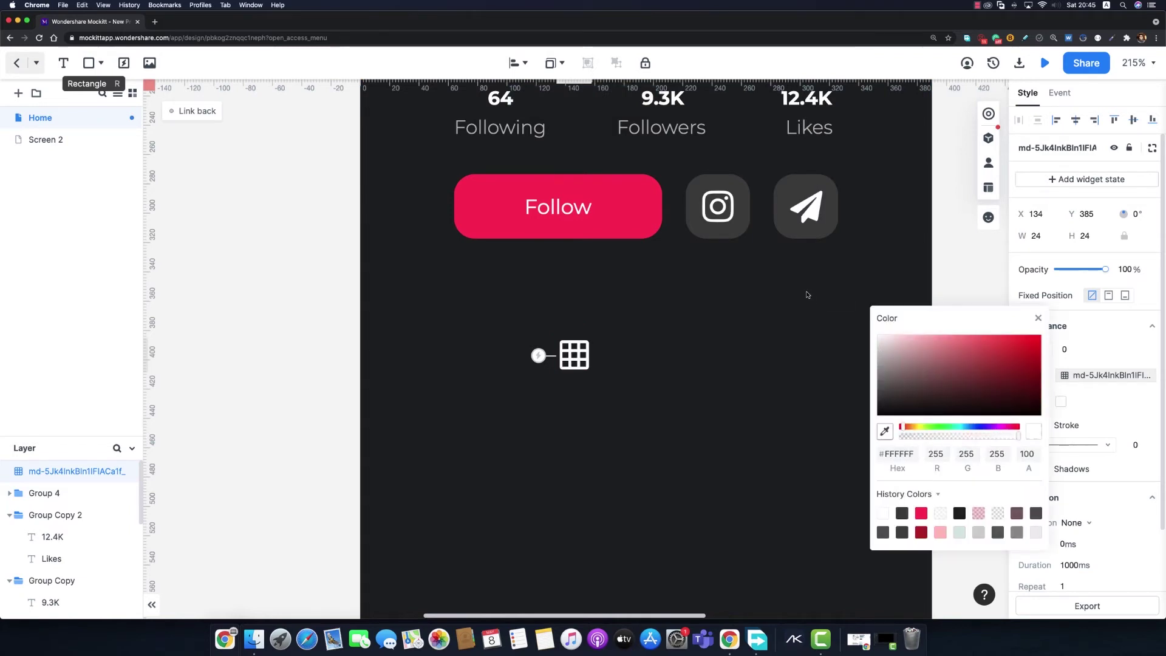
Step: Duplicate the grid icon alongside, swap the copy for the Ant outline heart icon, and move it right to X 239
{"action": "left_click", "coordinate": [574, 357]}
{"action": "left_click_drag", "start_coordinate": [574, 357], "coordinate": [662, 360]}
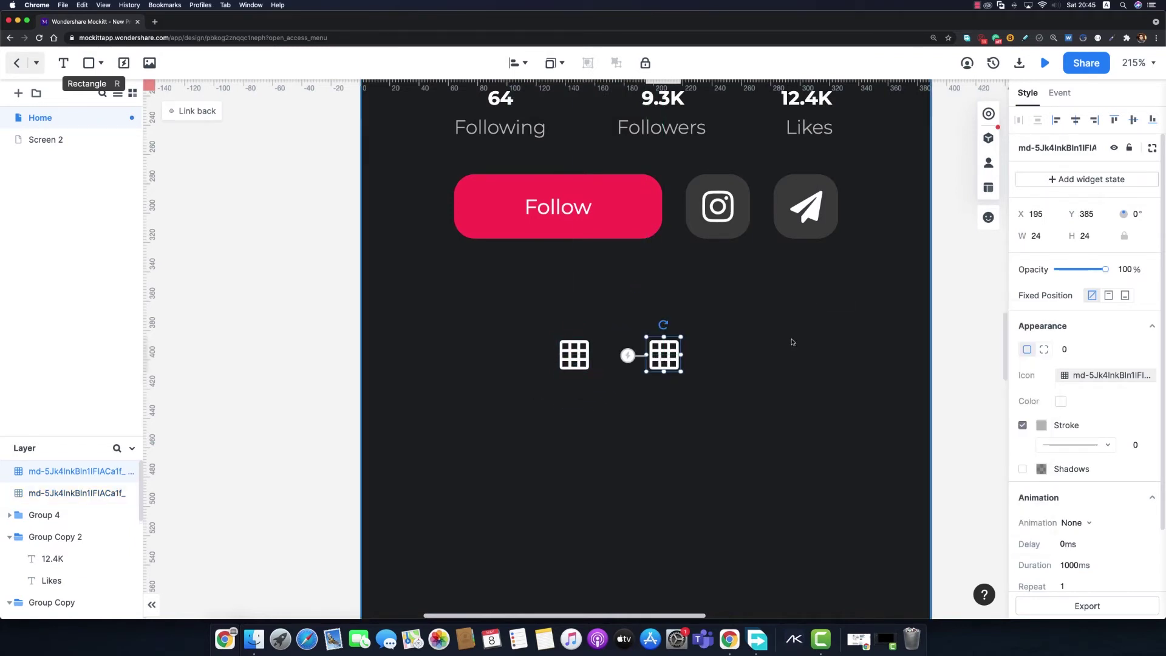
{"action": "left_click", "coordinate": [1116, 376]}
{"action": "type", "text": "he"}
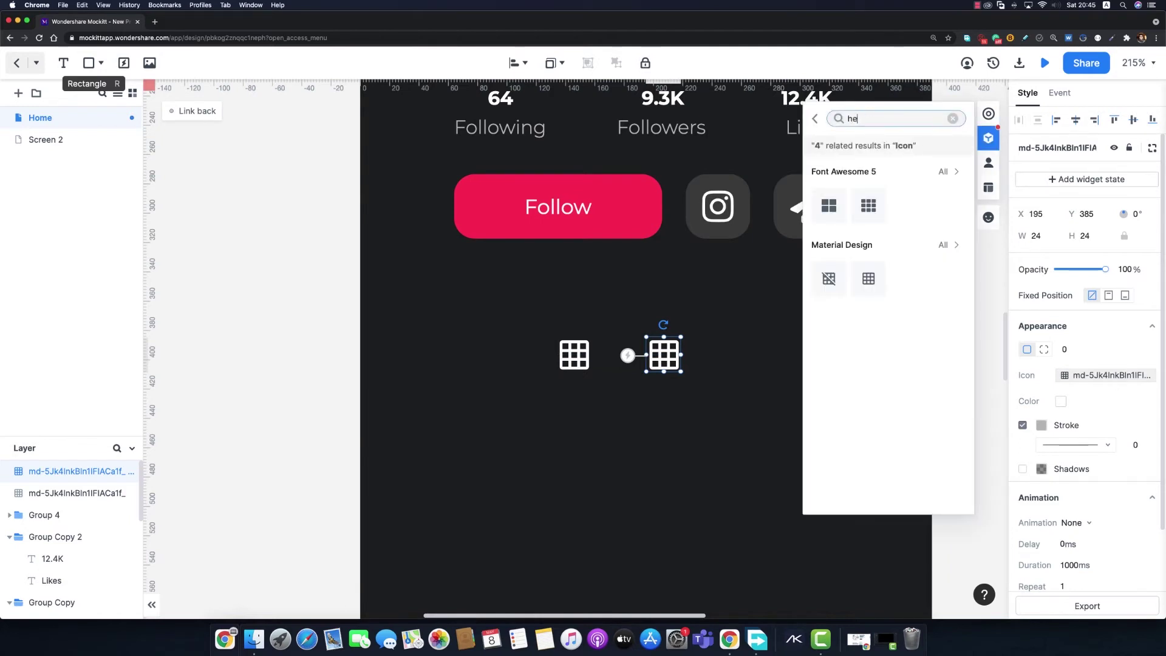
{"action": "type", "text": "art"}
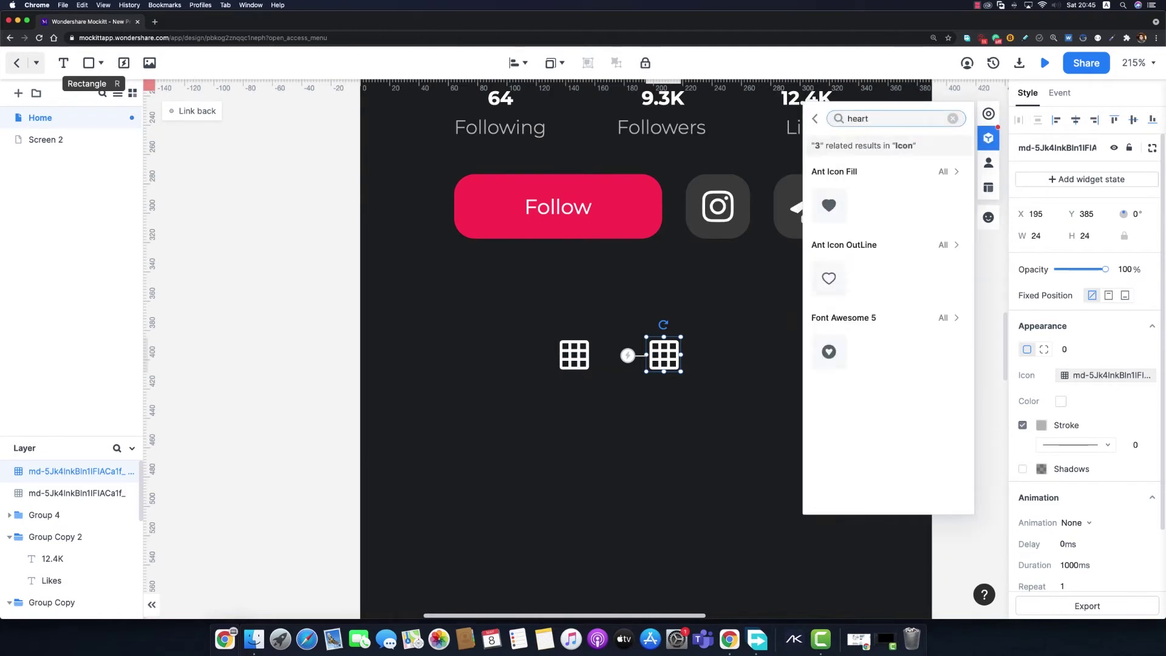
{"action": "left_click", "coordinate": [830, 283]}
{"action": "left_click_drag", "start_coordinate": [658, 359], "coordinate": [727, 362]}
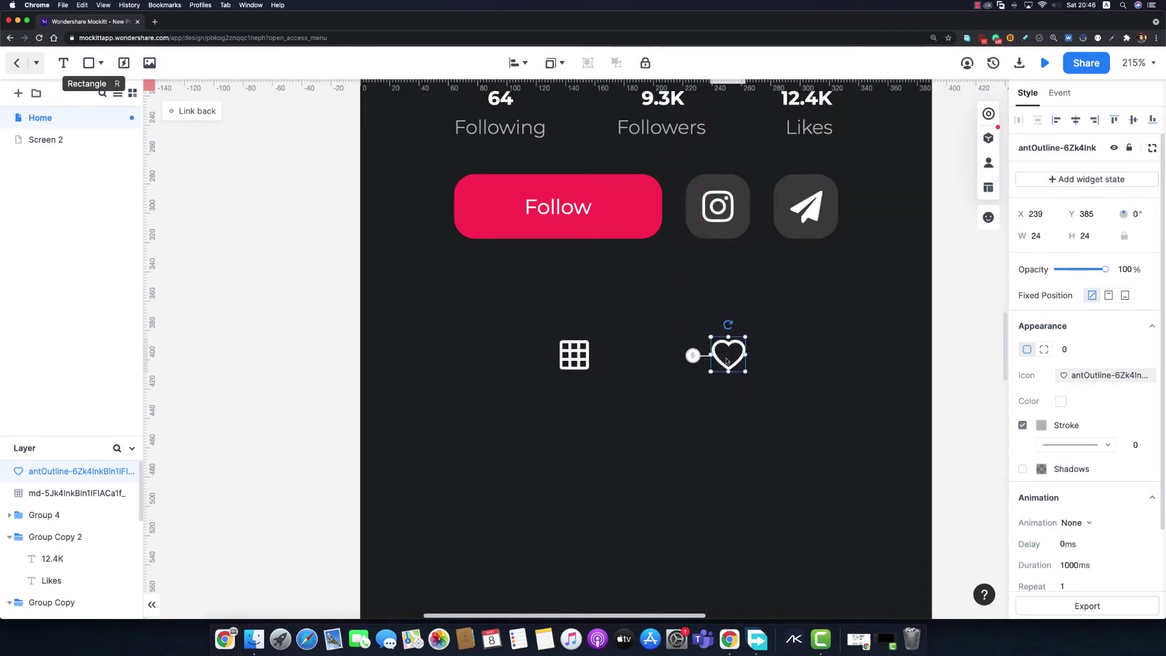
Step: Group the grid and heart icons and center the group horizontally on the screen
{"action": "left_click", "coordinate": [577, 358], "text": "shift"}
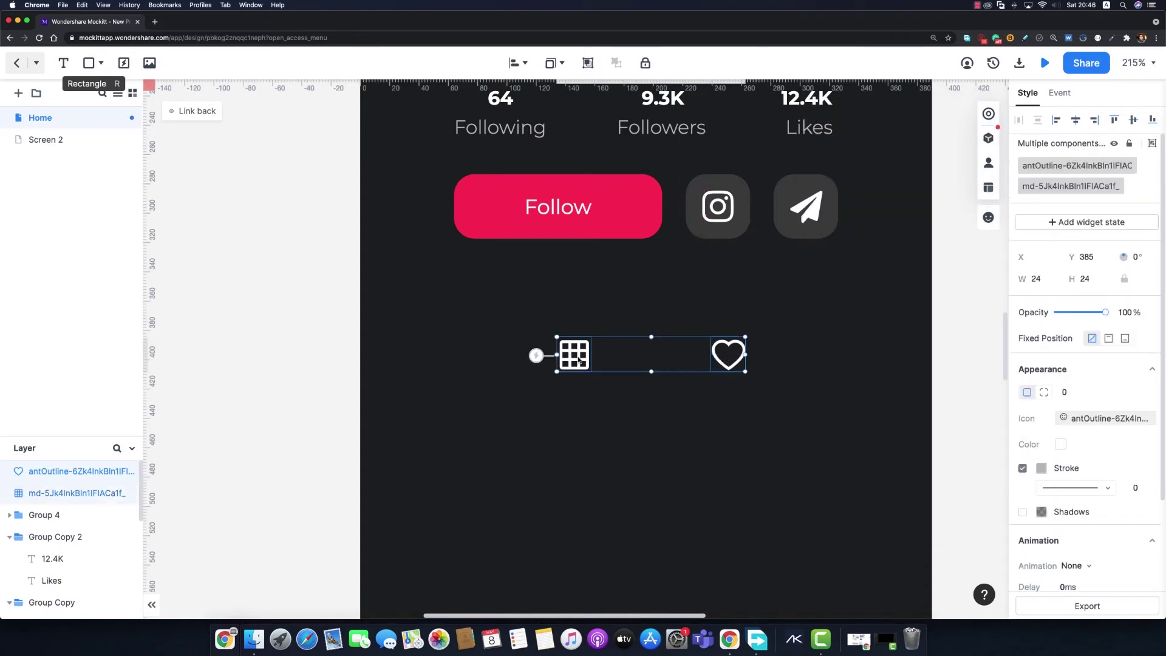
{"action": "key", "text": "super+g"}
{"action": "left_click", "coordinate": [1076, 120]}
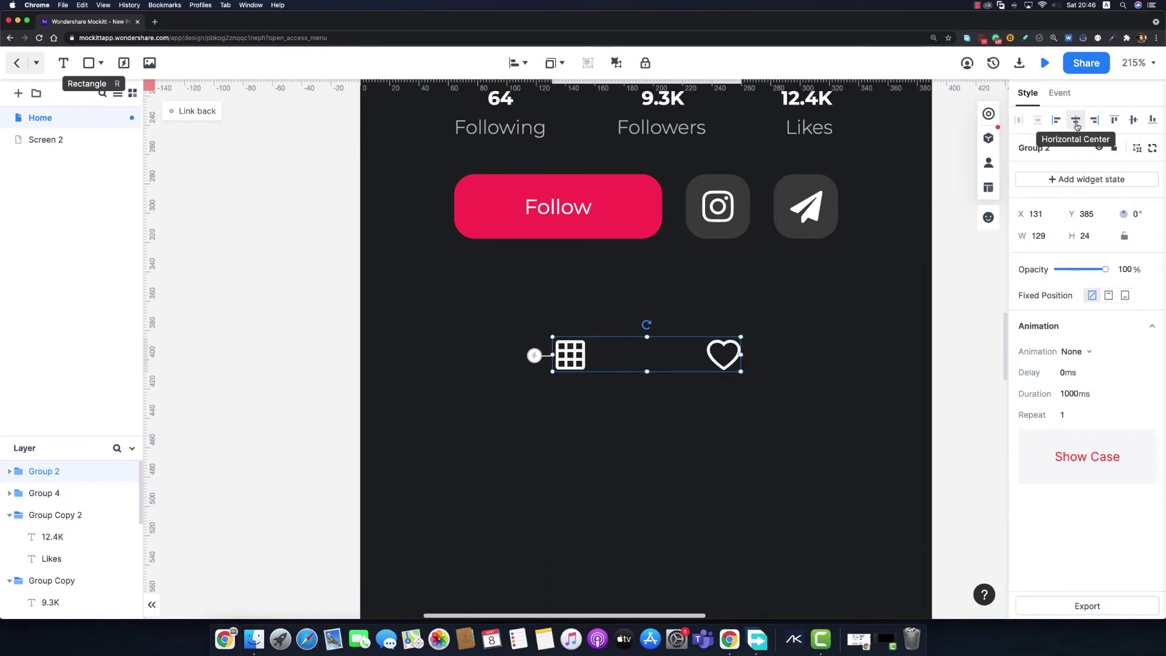
Step: Draw a rectangle beneath the grid icon and set its size to 34 by 2
{"action": "scroll", "coordinate": [642, 389], "scroll_direction": "up", "scroll_amount": 5}
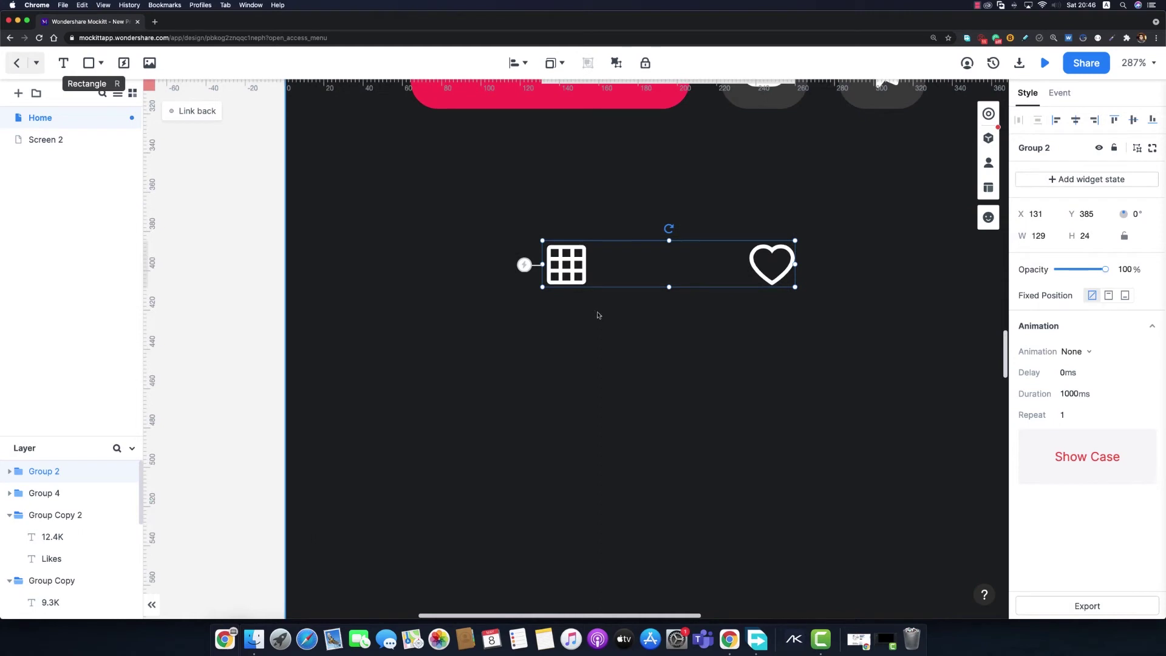
{"action": "double_click", "coordinate": [554, 274]}
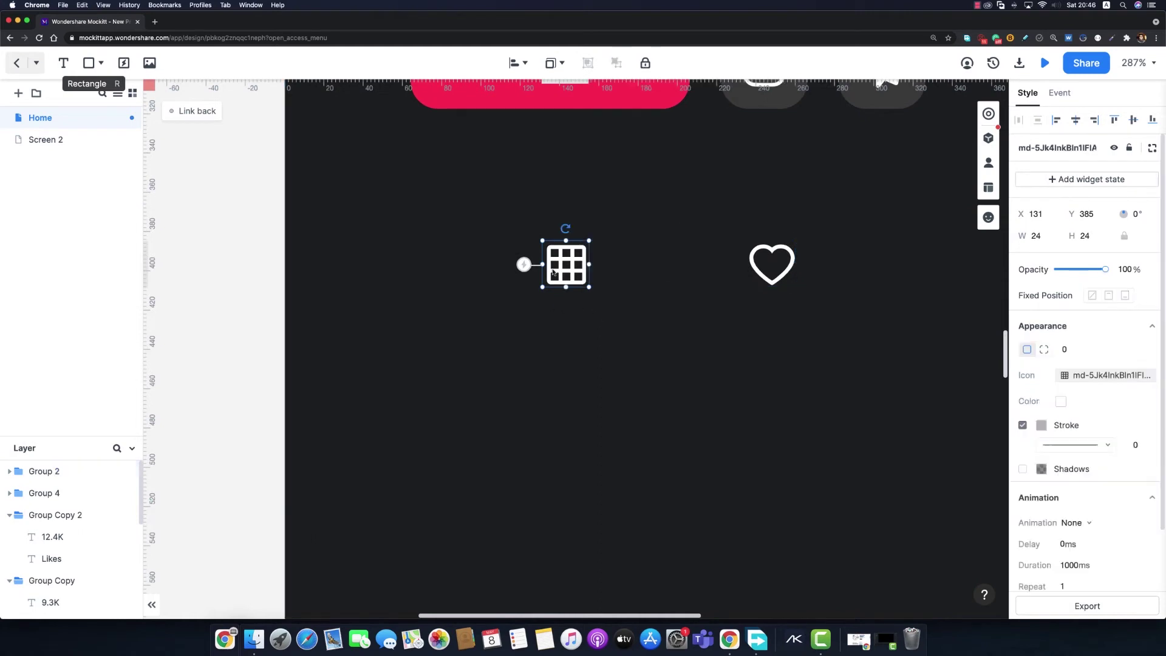
{"action": "left_click", "coordinate": [101, 63]}
{"action": "left_click", "coordinate": [97, 96]}
{"action": "left_click_drag", "start_coordinate": [518, 297], "coordinate": [609, 317]}
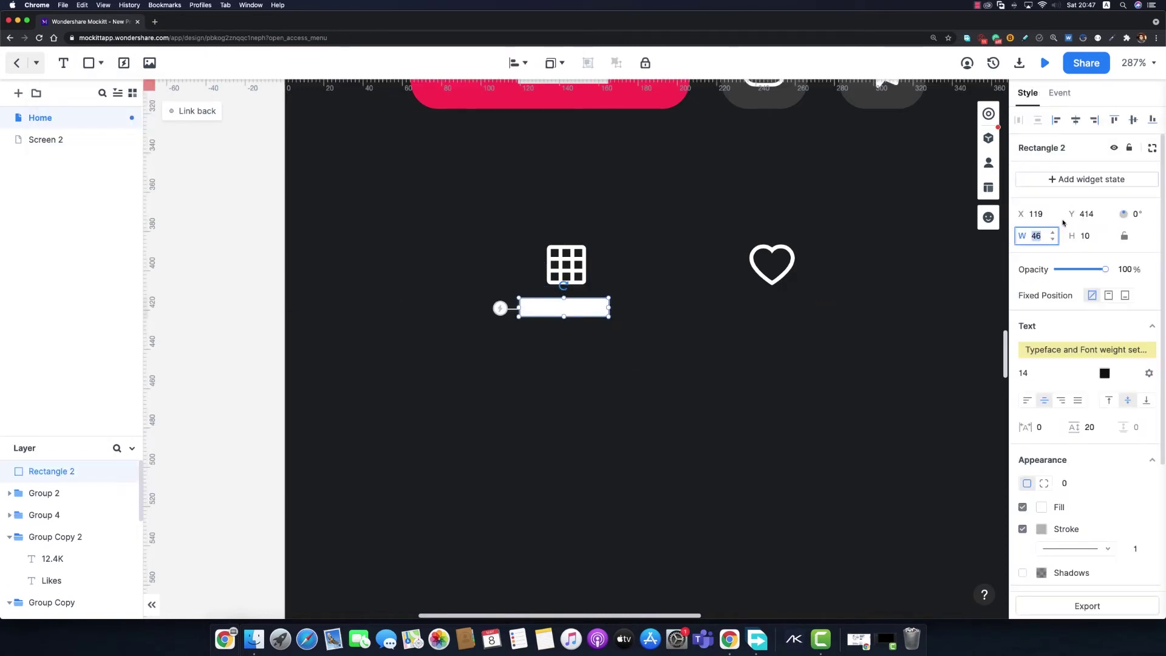
{"action": "type", "text": "34"}
{"action": "left_click", "coordinate": [1086, 238]}
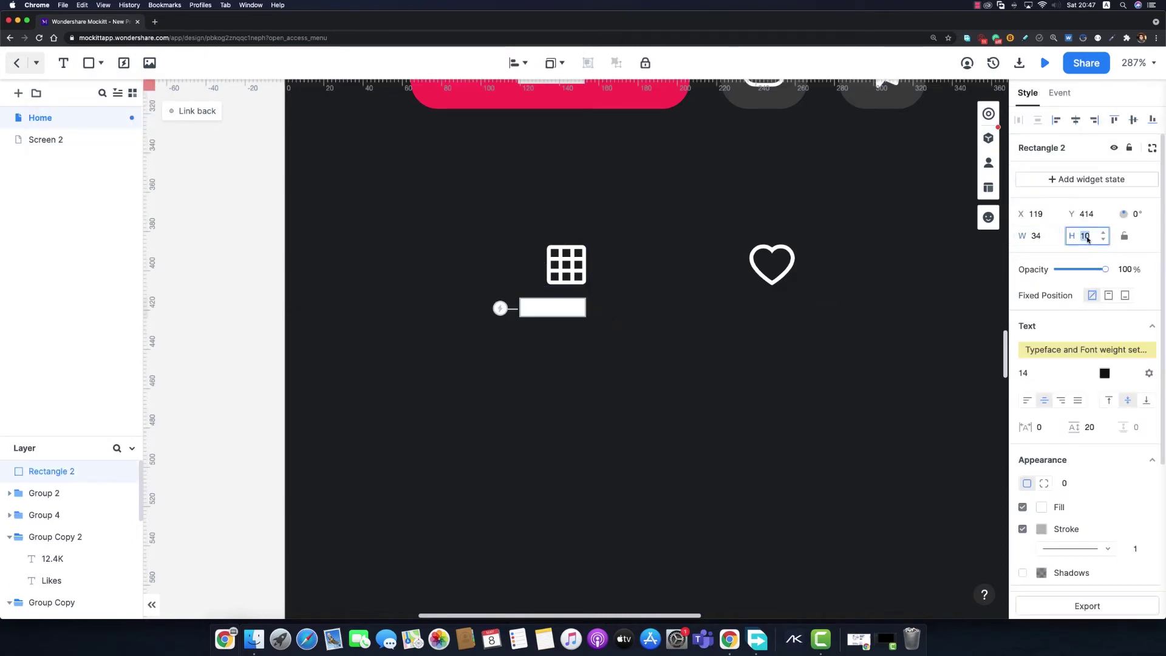
{"action": "type", "text": "2"}
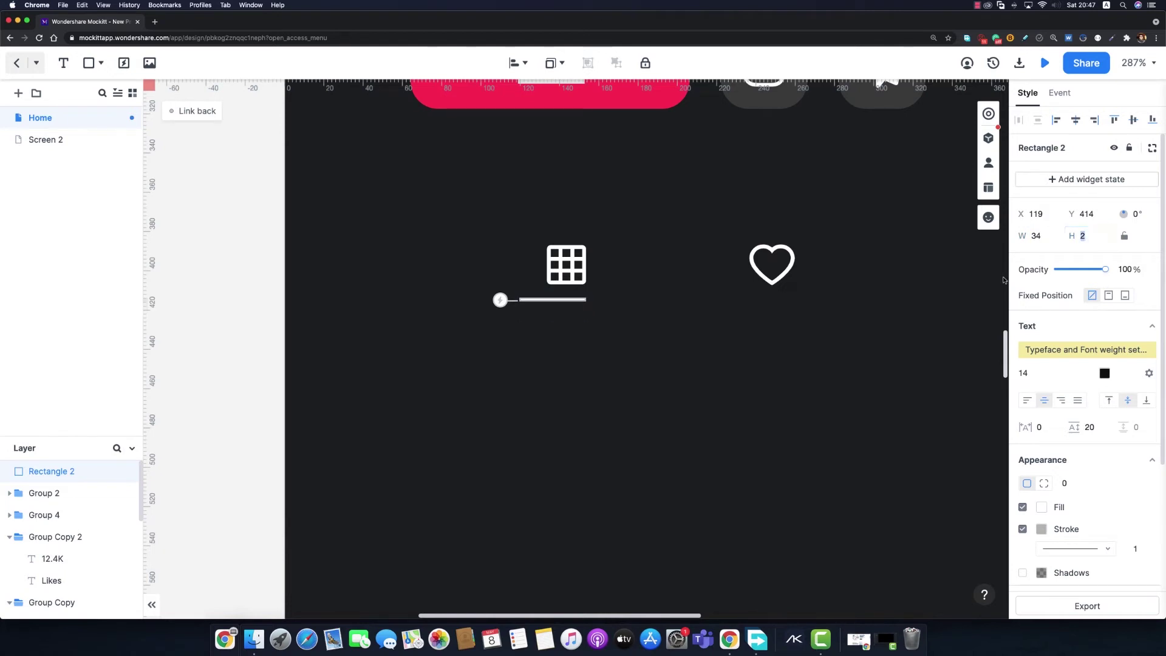
Step: Remove the thin underline's stroke, give it a radius of 5, and center it just beneath the grid icon
{"action": "left_click", "coordinate": [1023, 529]}
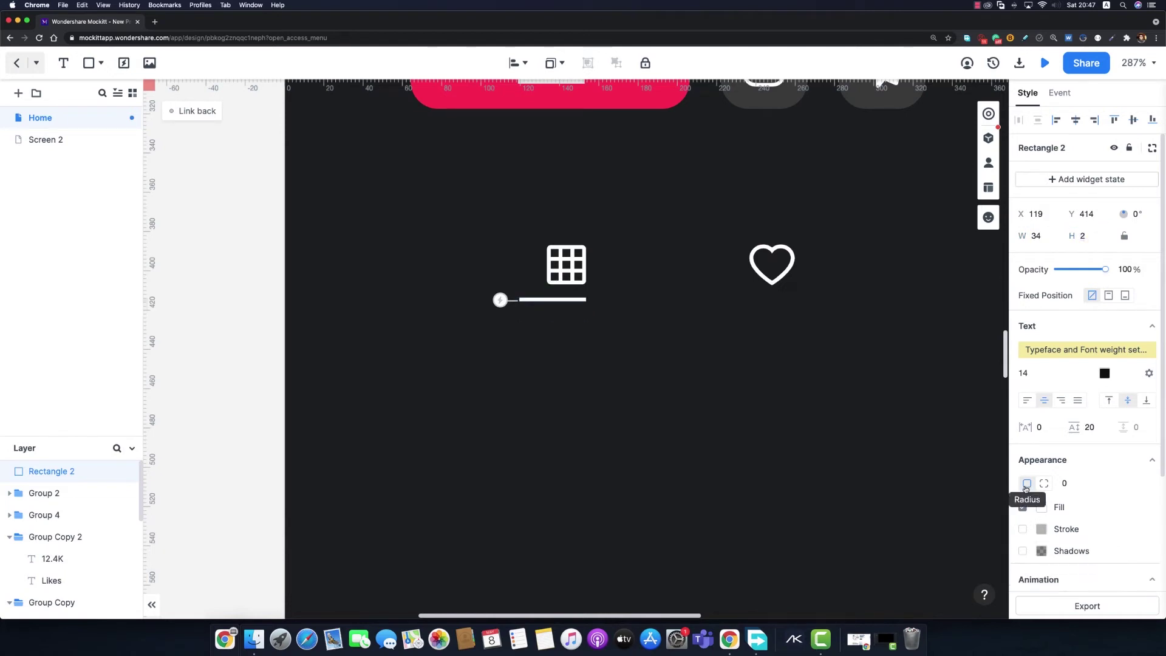
{"action": "left_click", "coordinate": [1080, 482]}
{"action": "type", "text": "5"}
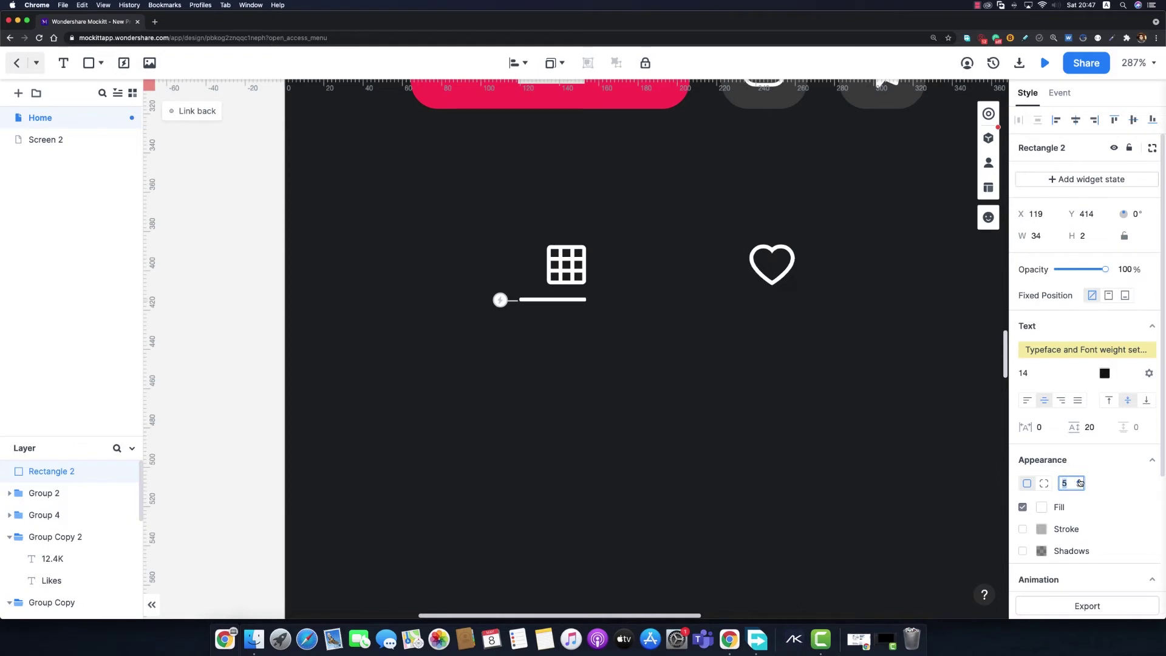
{"action": "mouse_move", "coordinate": [564, 300]}
{"action": "left_mouse_down"}
{"action": "mouse_move", "coordinate": [577, 302]}
{"action": "mouse_move", "coordinate": [576, 291]}
{"action": "left_mouse_up"}
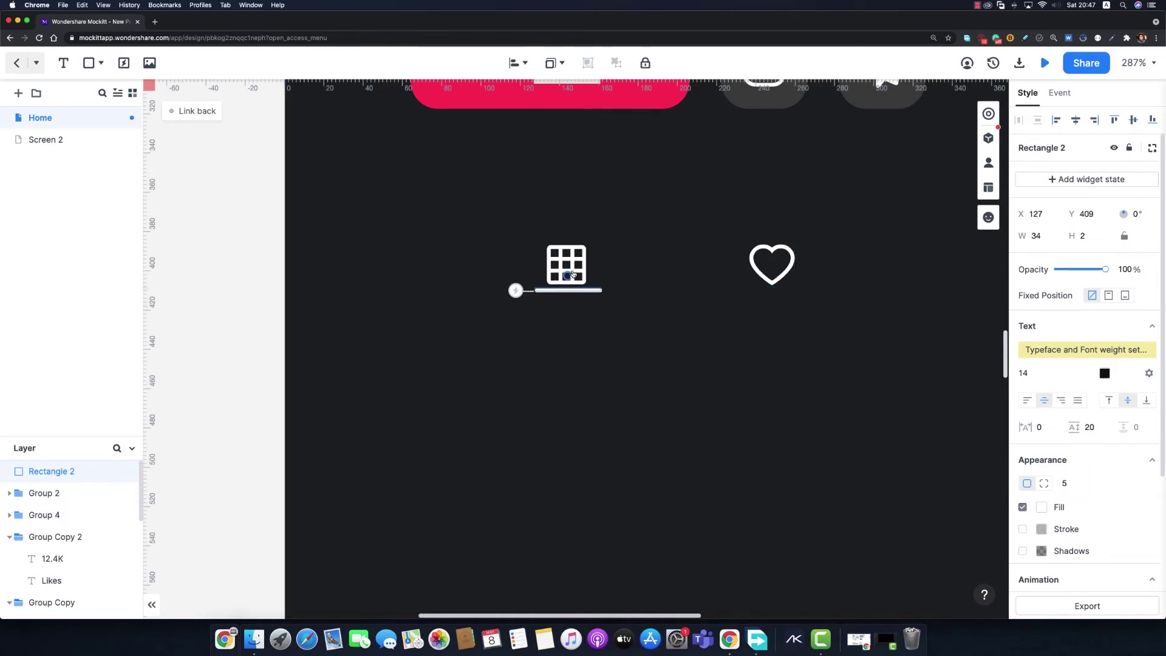
Step: Turn off the fill of the tab bar at the foot of the phone screen
{"action": "left_click", "coordinate": [619, 369]}
{"action": "scroll", "coordinate": [727, 381], "scroll_direction": "down", "scroll_amount": 5}
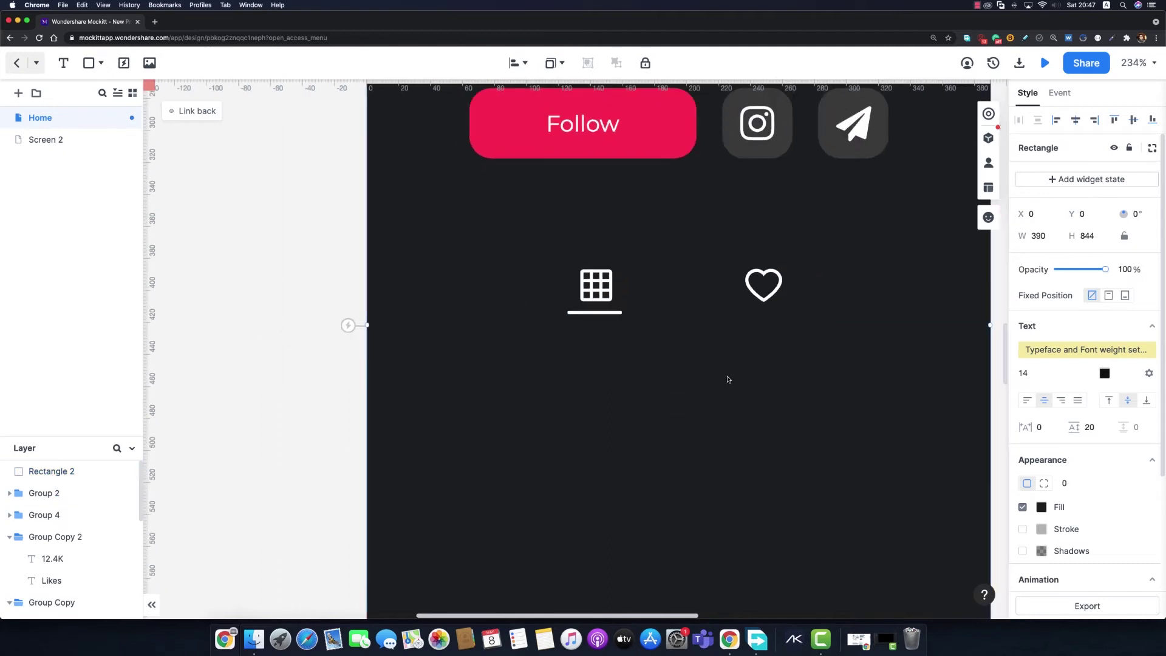
{"action": "scroll", "coordinate": [729, 379], "scroll_direction": "down", "scroll_amount": 3}
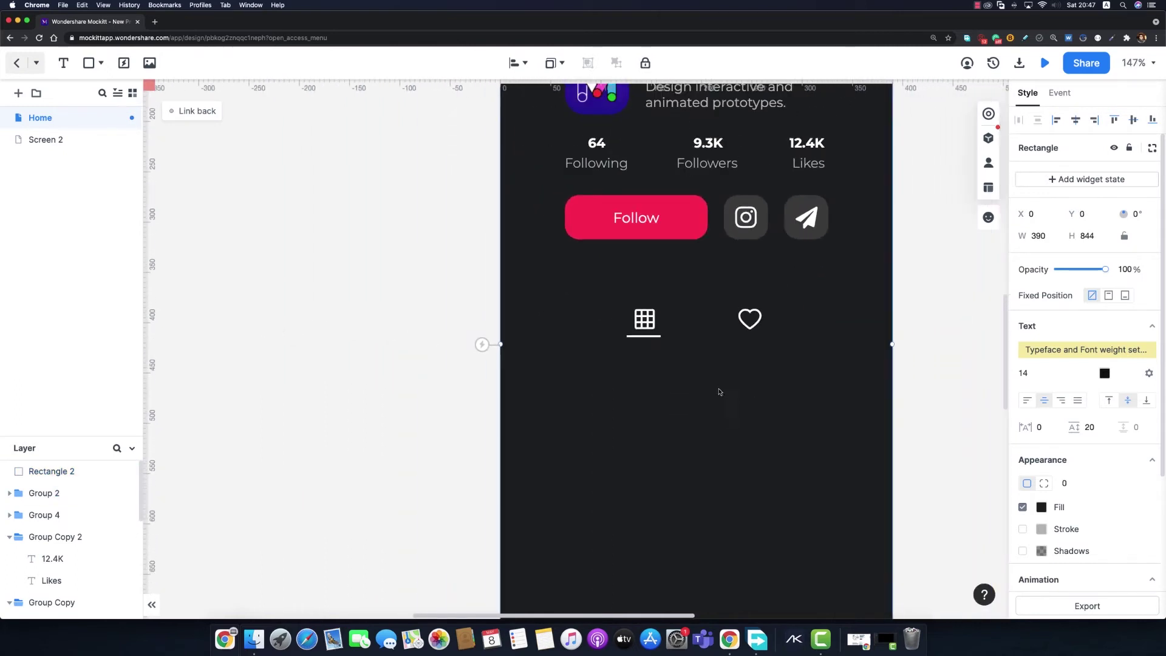
{"action": "left_click_drag", "start_coordinate": [718, 389], "coordinate": [682, 253]}
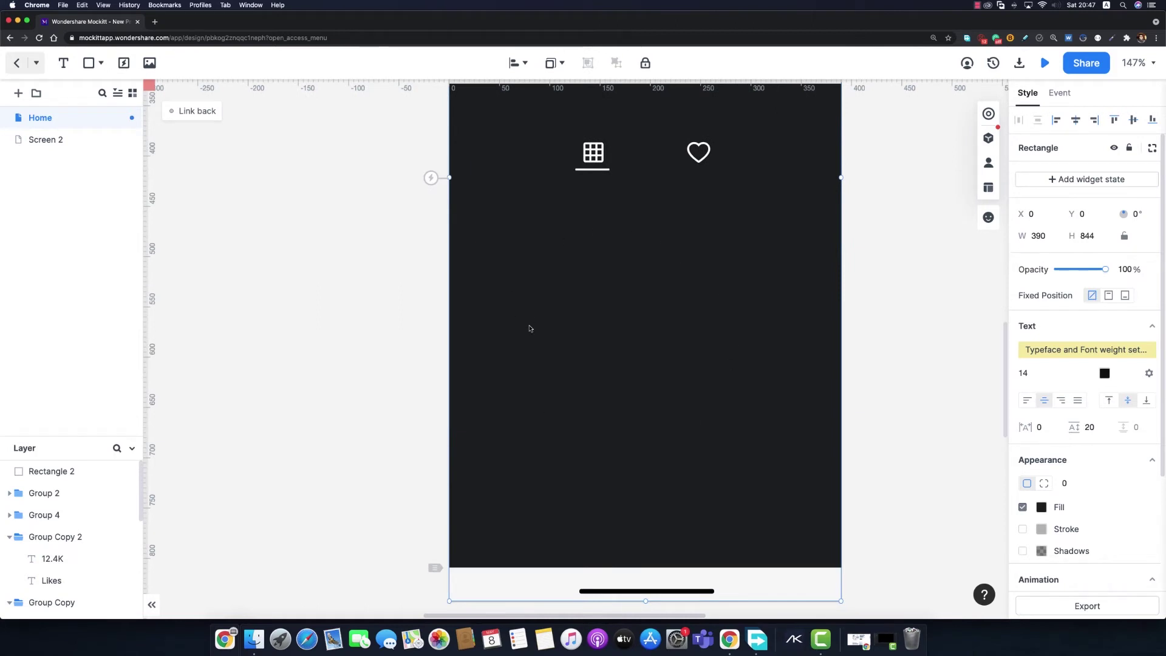
{"action": "left_click", "coordinate": [533, 578]}
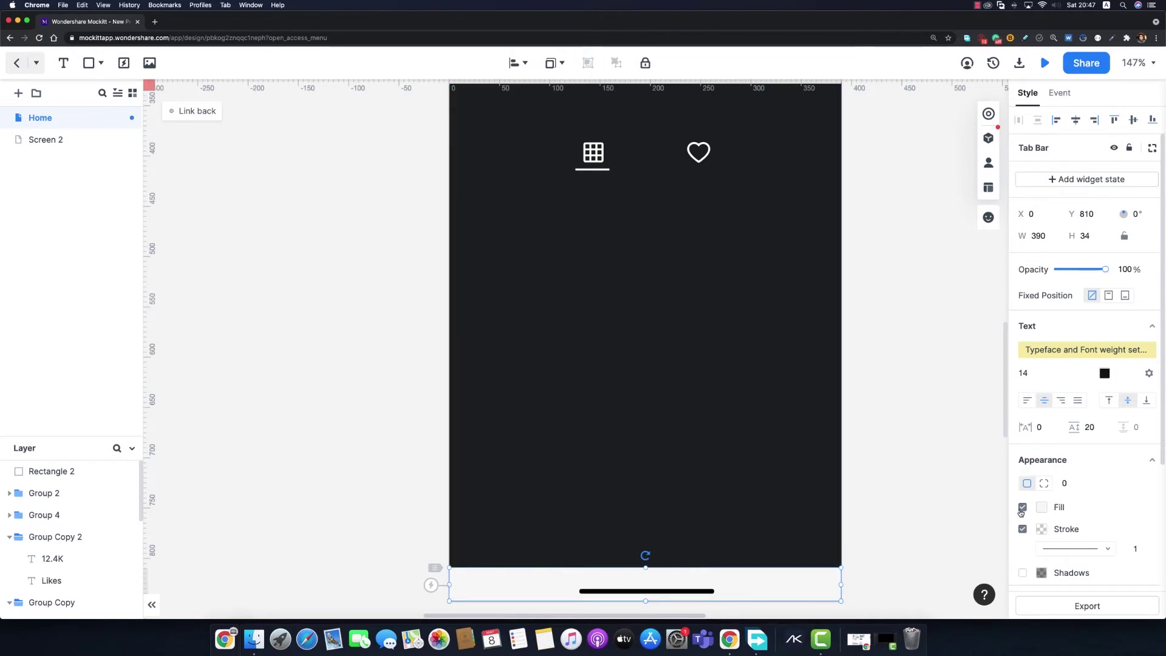
{"action": "left_click", "coordinate": [1023, 508]}
Step: Change the fill of the home indicator bar at the foot of the phone screen to white
{"action": "left_click", "coordinate": [646, 590]}
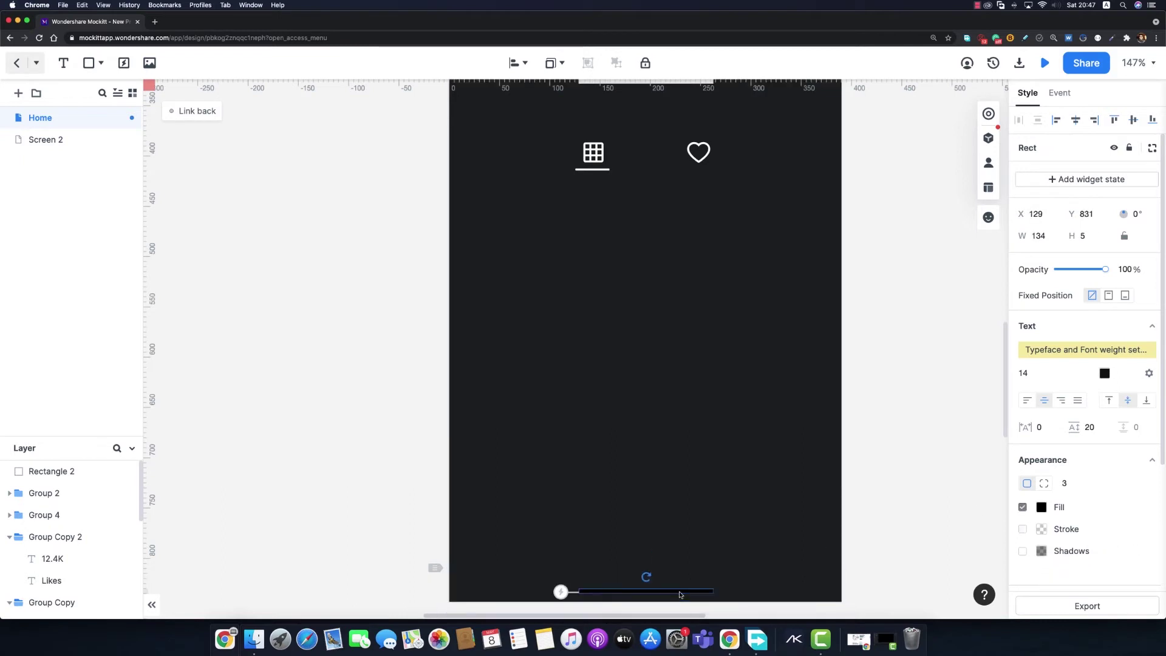
{"action": "left_click", "coordinate": [1040, 507]}
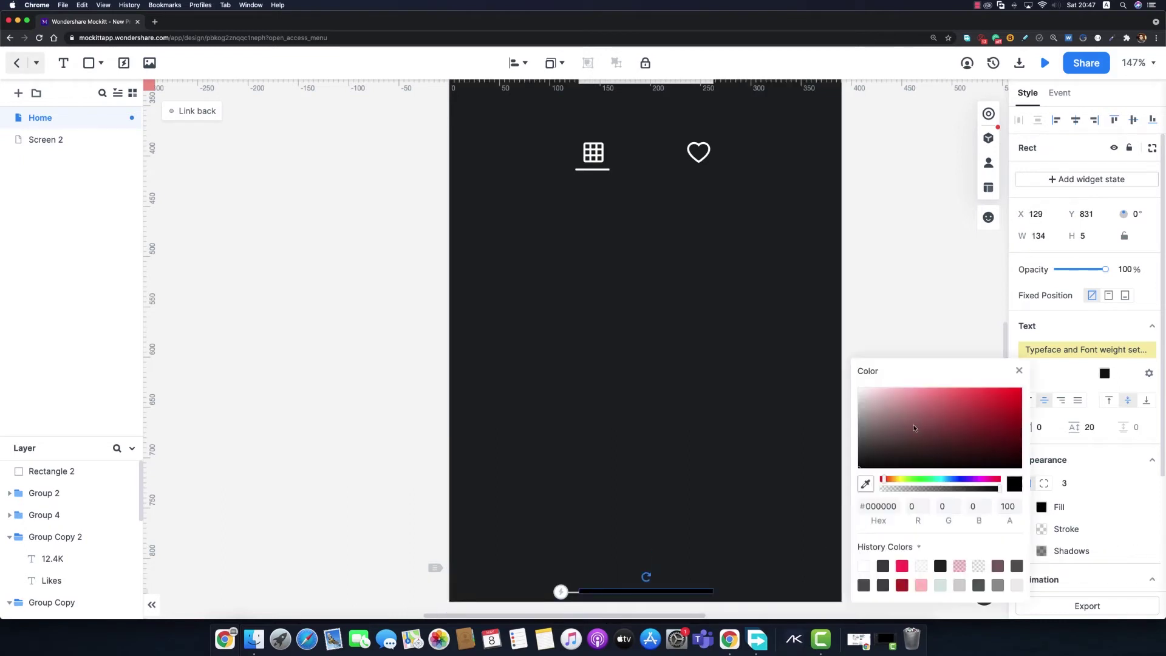
{"action": "left_click_drag", "start_coordinate": [1008, 462], "coordinate": [788, 359]}
{"action": "left_click", "coordinate": [1018, 371]}
{"action": "left_click", "coordinate": [899, 360]}
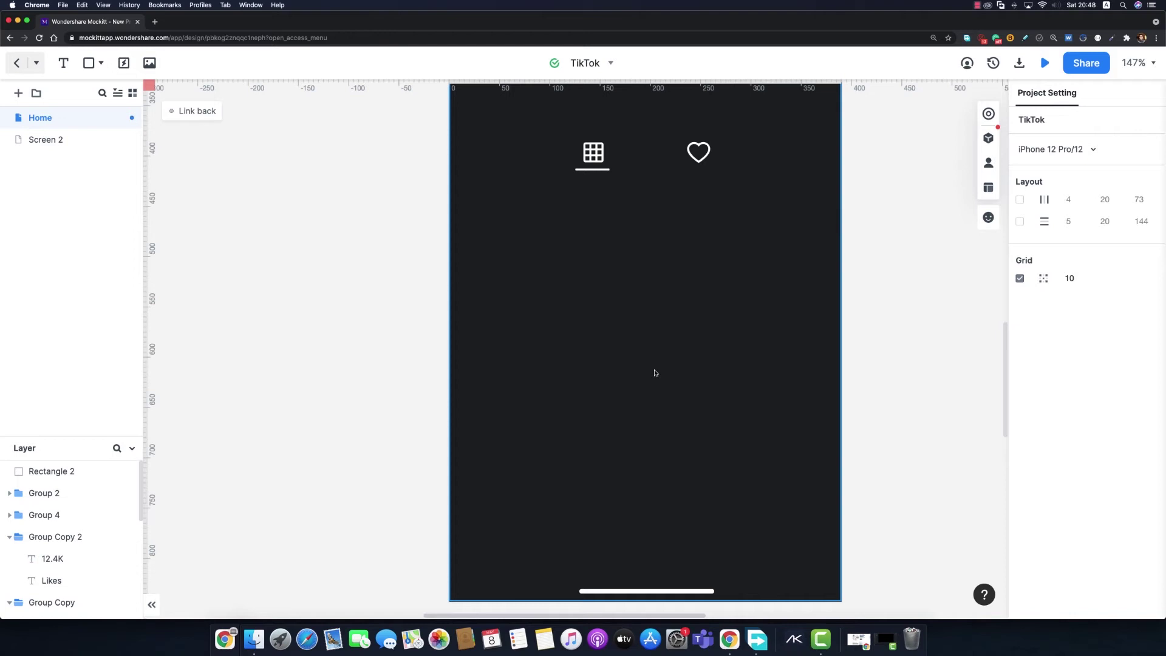
Step: Draw a rectangle below the grid icon for a video tile and set its size to 103 by 134
{"action": "scroll", "coordinate": [551, 298], "scroll_direction": "up", "scroll_amount": 3}
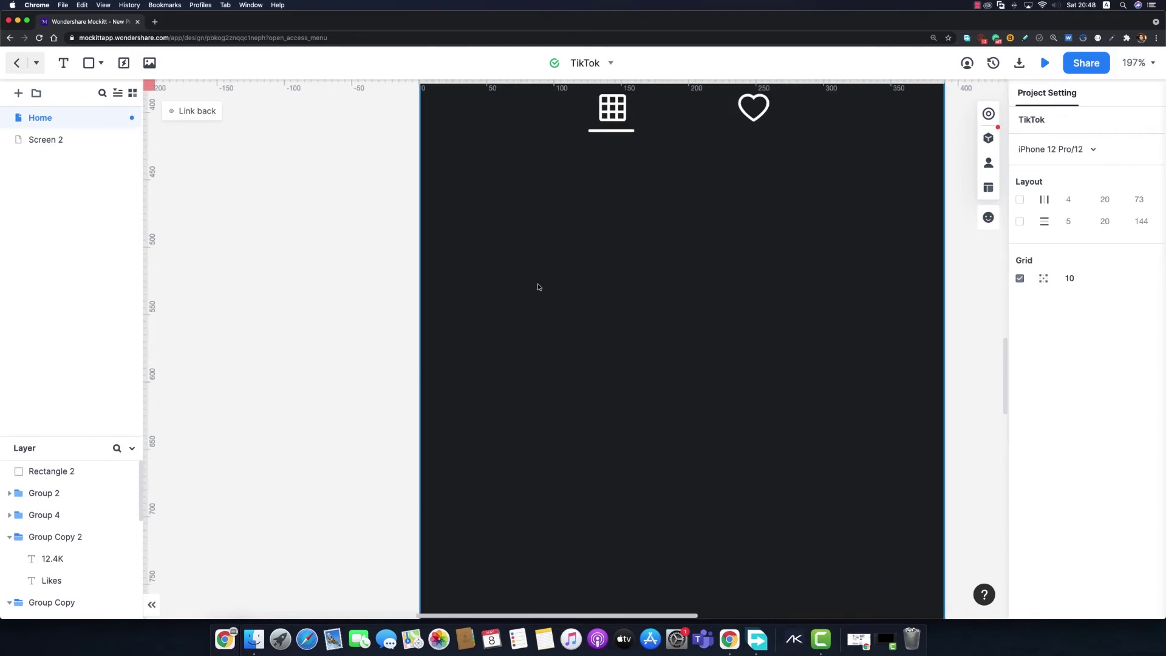
{"action": "scroll", "coordinate": [568, 257], "scroll_direction": "up", "scroll_amount": 3}
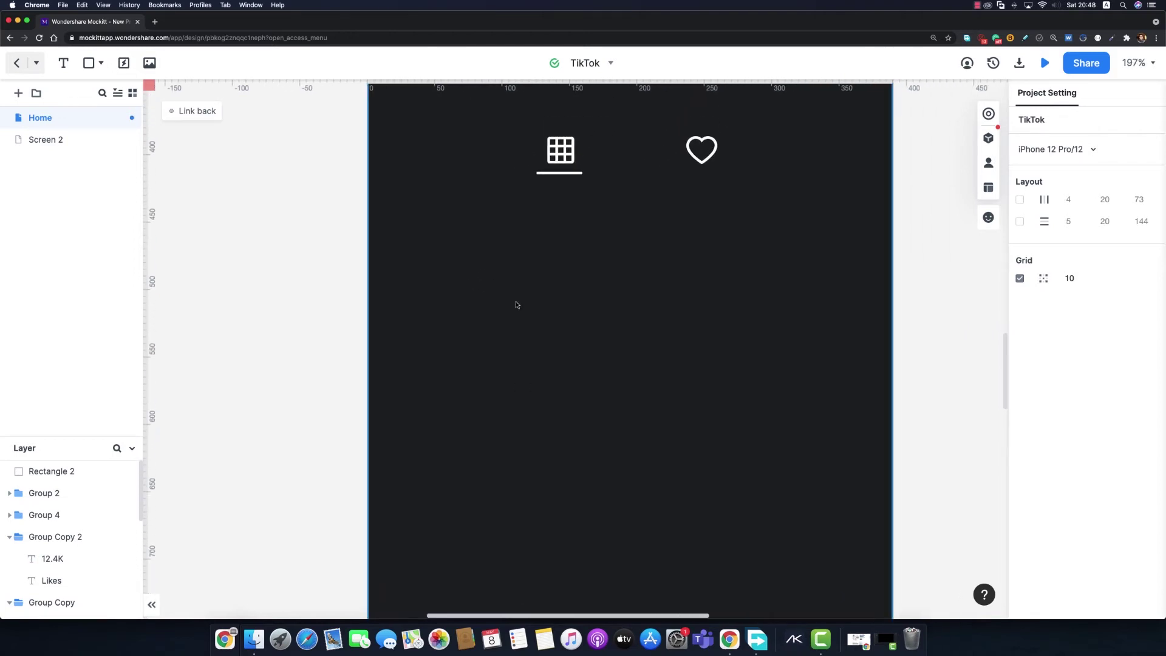
{"action": "left_click", "coordinate": [89, 62]}
{"action": "left_click_drag", "start_coordinate": [459, 214], "coordinate": [574, 374]}
{"action": "left_click", "coordinate": [1035, 238]}
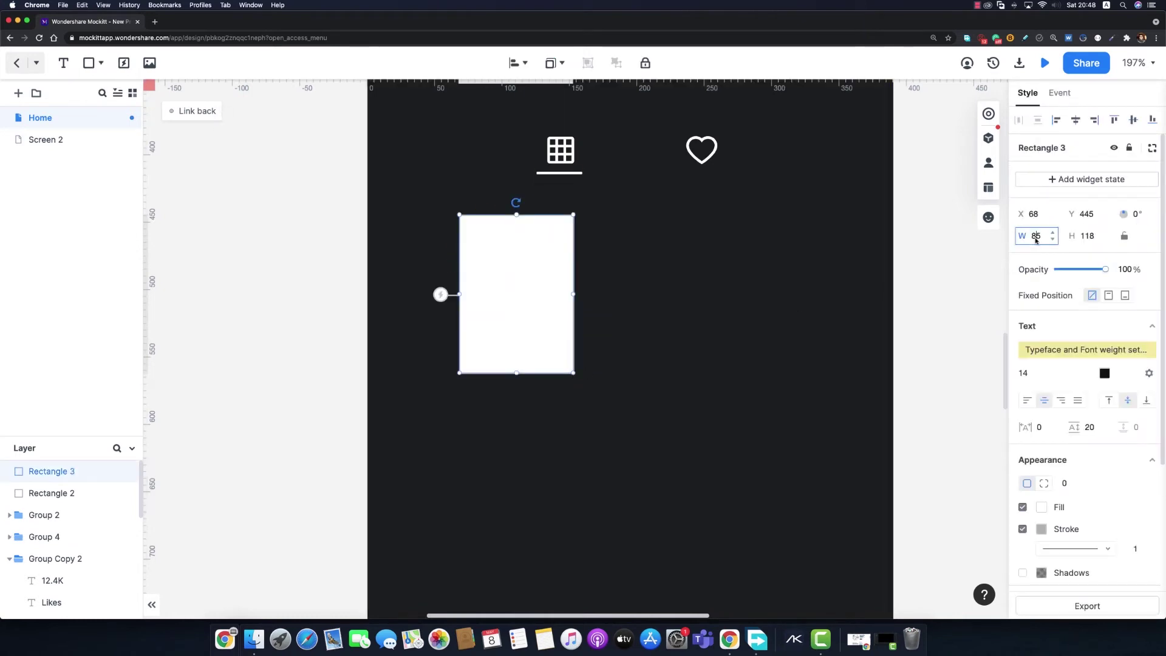
{"action": "type", "text": "103"}
{"action": "key", "text": "Tab"}
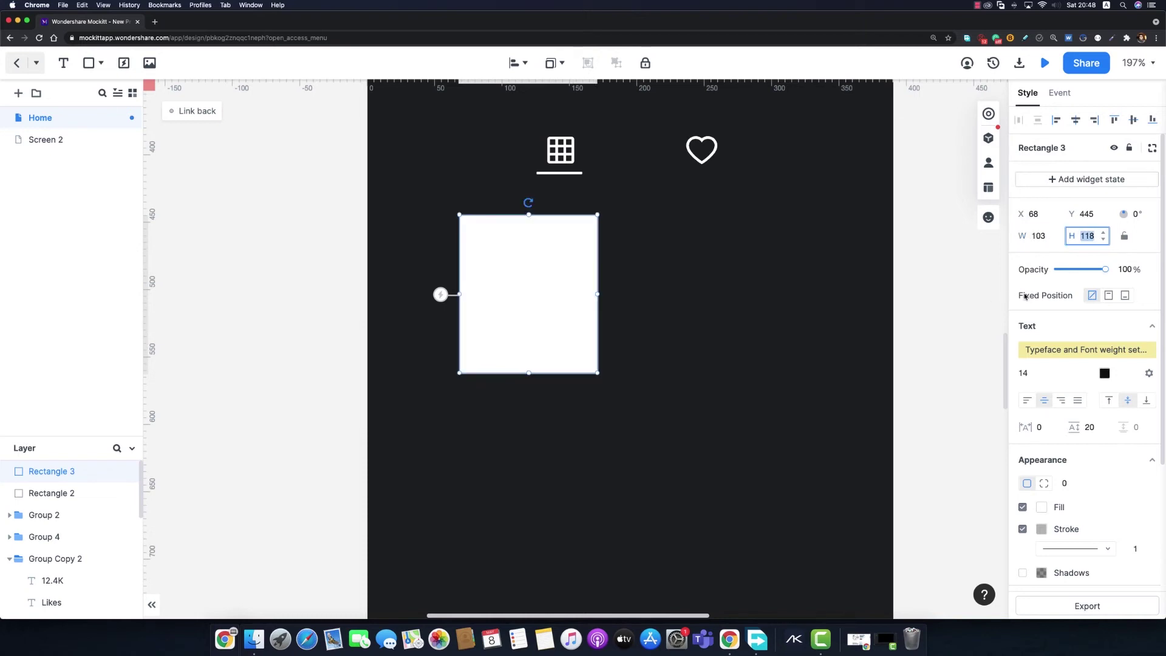
{"action": "type", "text": "134"}
{"action": "key", "text": "Return"}
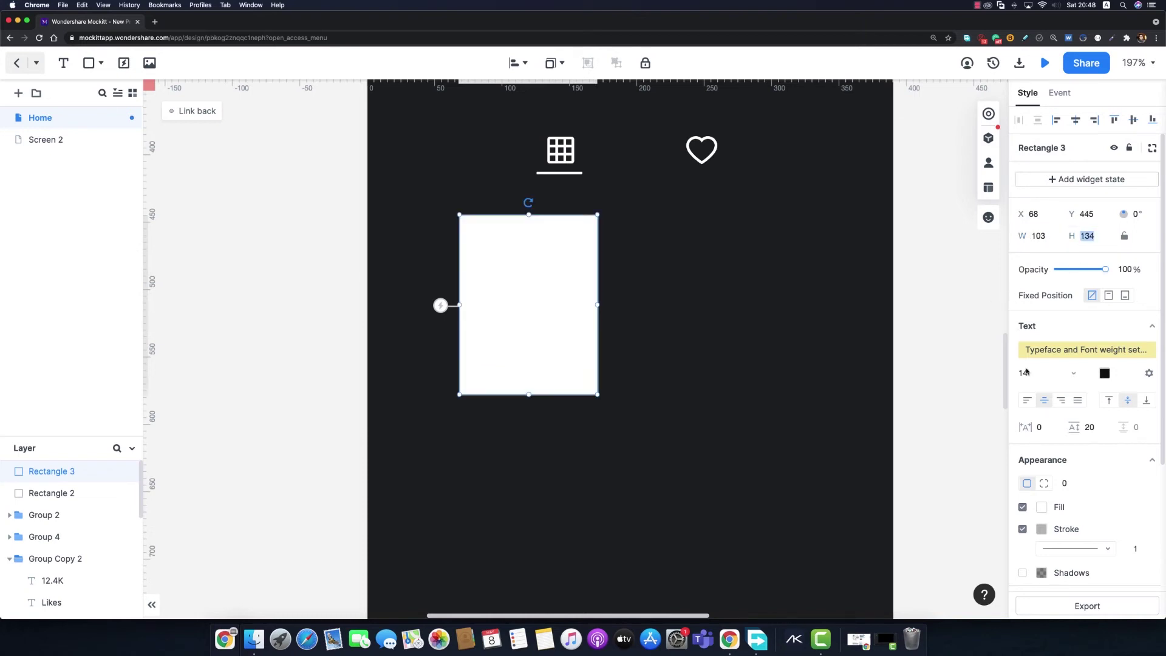
Step: Remove the large white rectangle's stroke and set its corner radius to 14
{"action": "left_click", "coordinate": [1022, 529]}
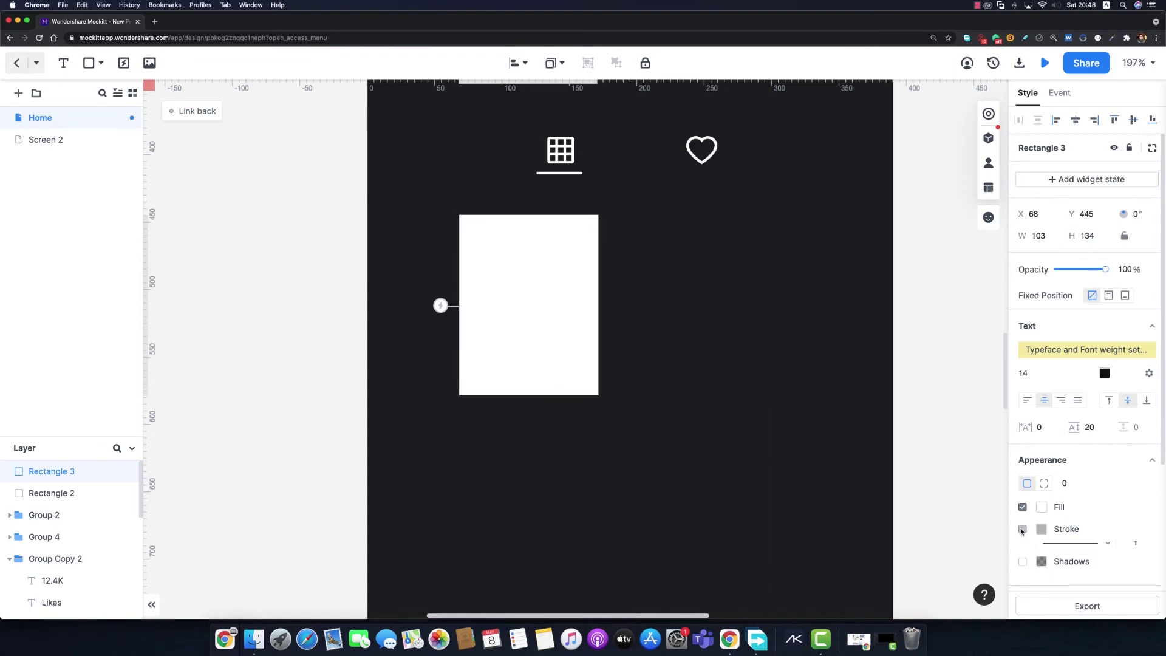
{"action": "left_click", "coordinate": [1080, 484]}
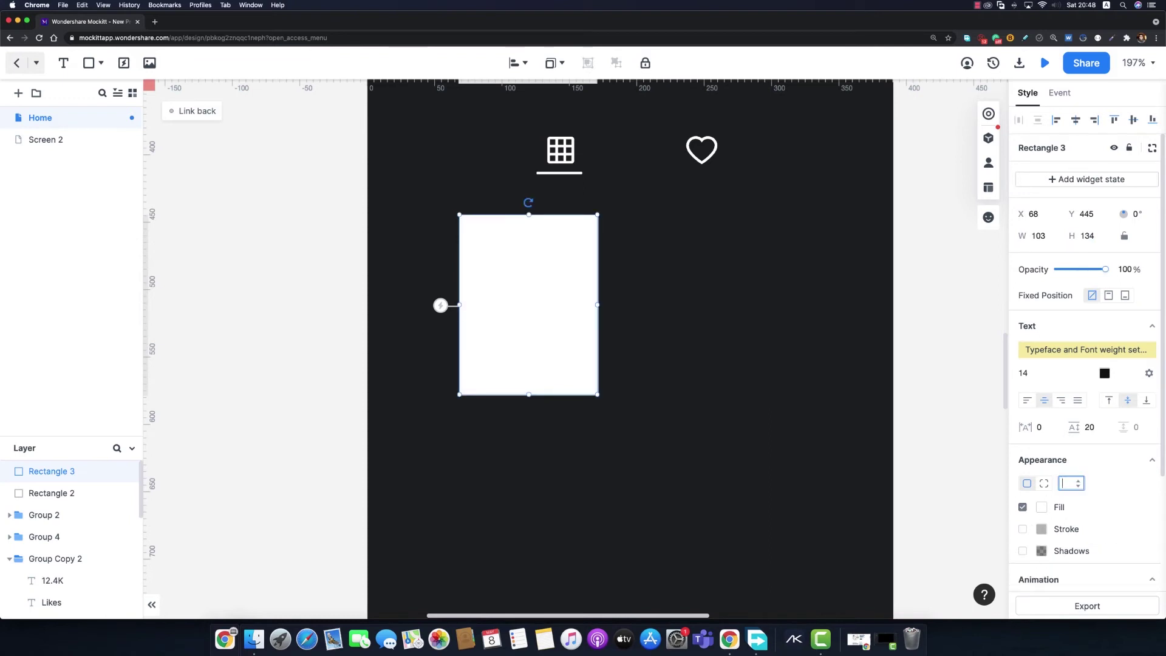
{"action": "type", "text": "14"}
{"action": "key", "text": "Return"}
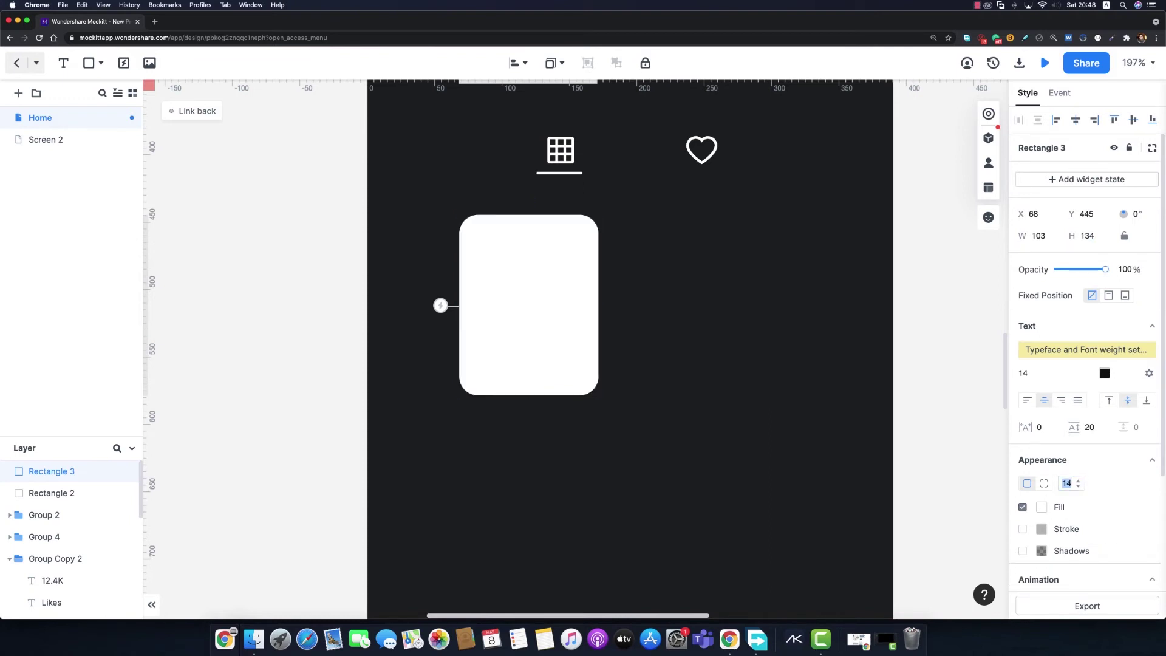
Step: Fill the rounded tile with dark grey #535353 and move it to about X 60, Y 466
{"action": "left_click", "coordinate": [1042, 508]}
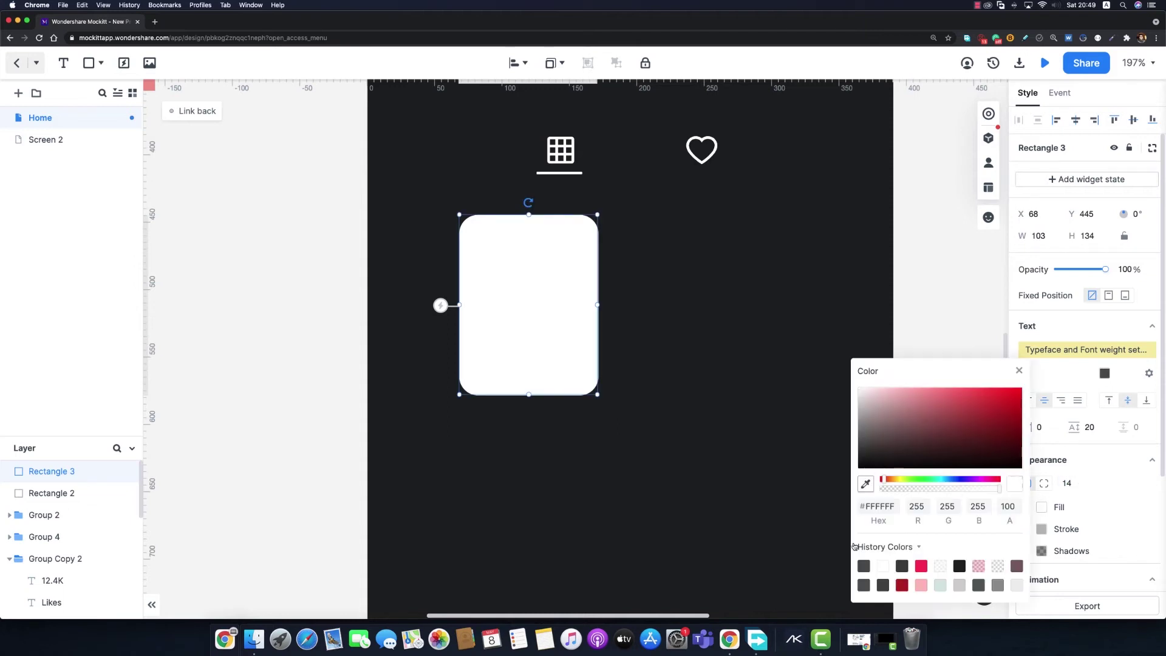
{"action": "left_click", "coordinate": [863, 566]}
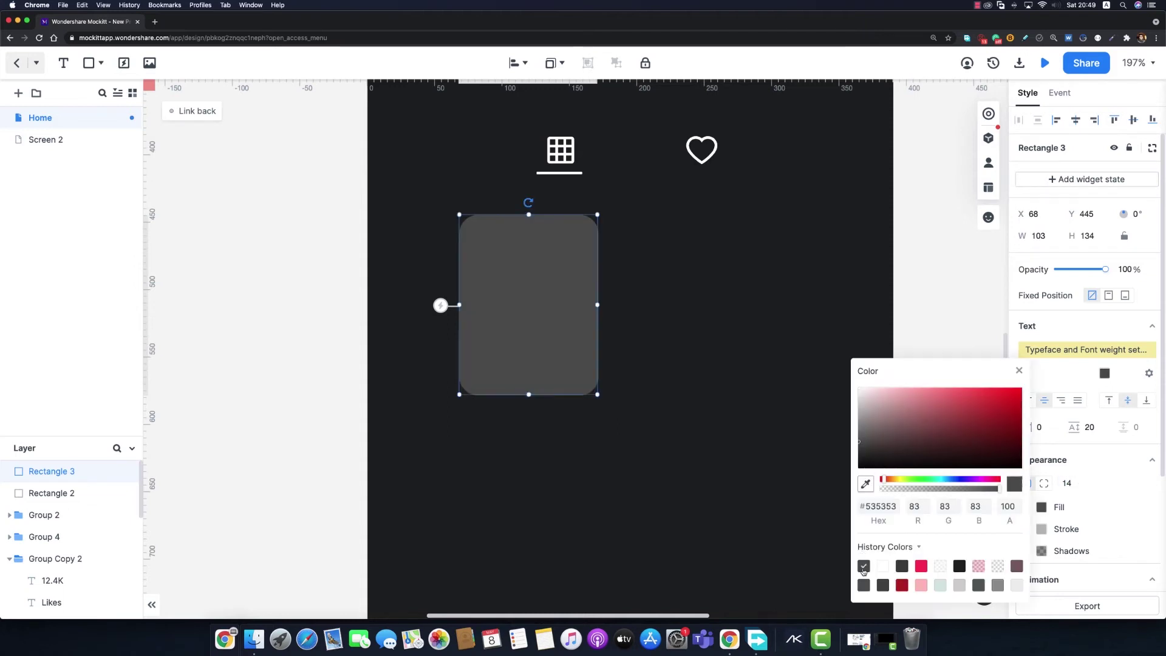
{"action": "left_click", "coordinate": [587, 334]}
{"action": "left_click_drag", "start_coordinate": [587, 336], "coordinate": [576, 362]}
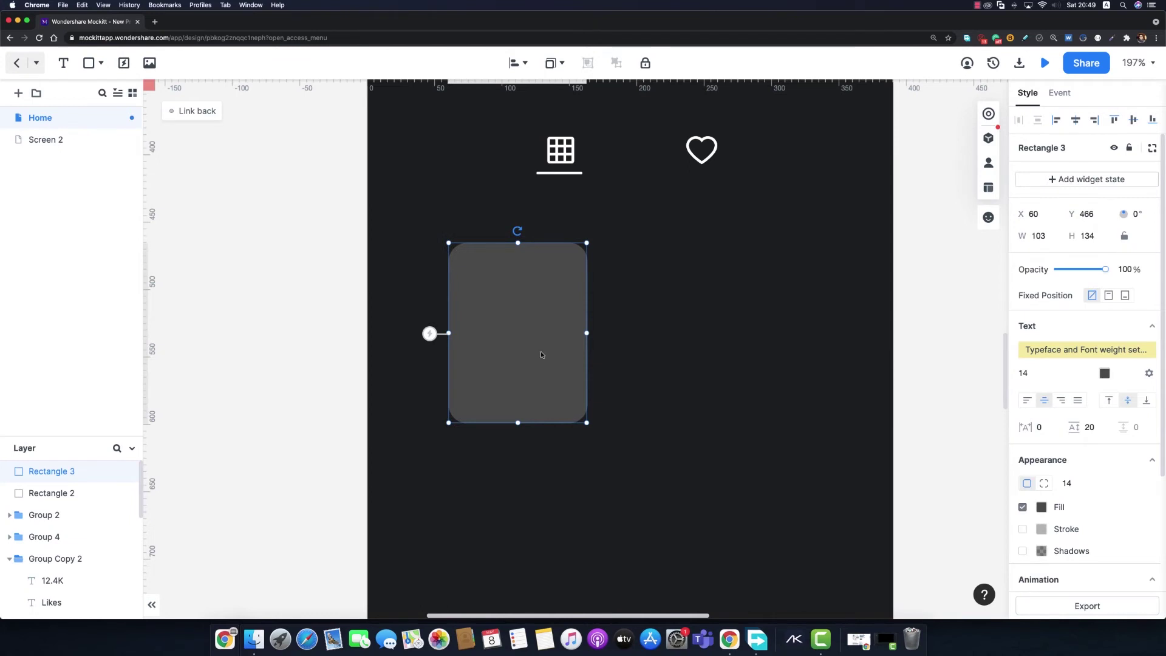
Step: Place an image placeholder over the dark grey tile and set its size to 95 by 126
{"action": "scroll", "coordinate": [539, 351], "scroll_direction": "up", "scroll_amount": 3}
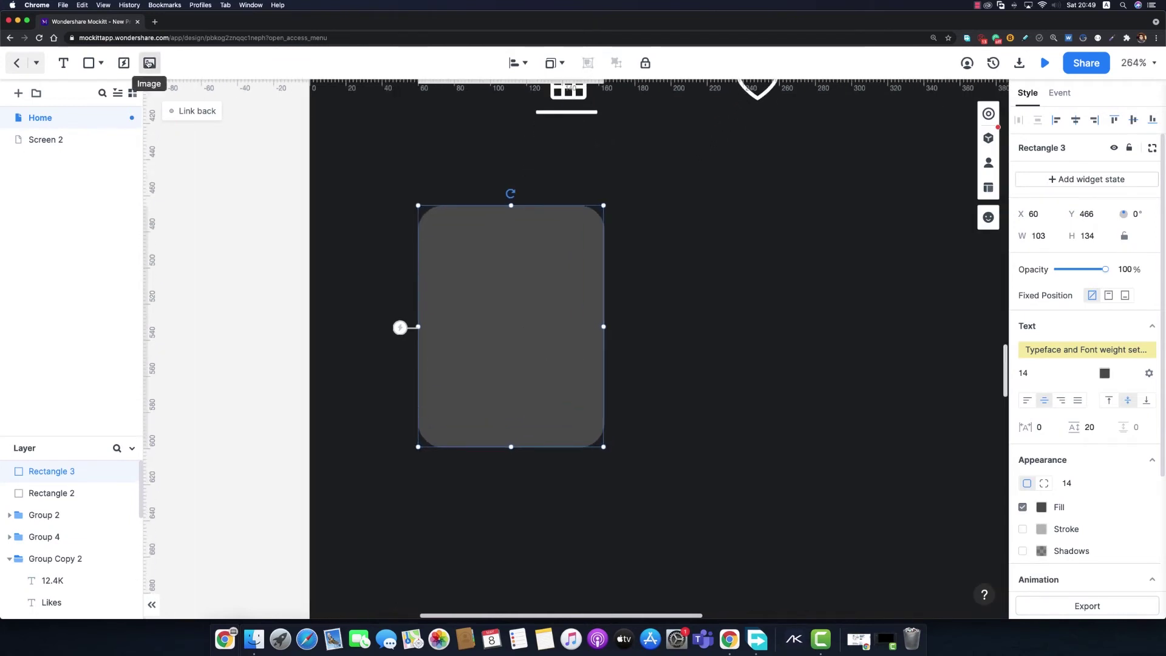
{"action": "left_click_drag", "start_coordinate": [149, 63], "coordinate": [610, 318]}
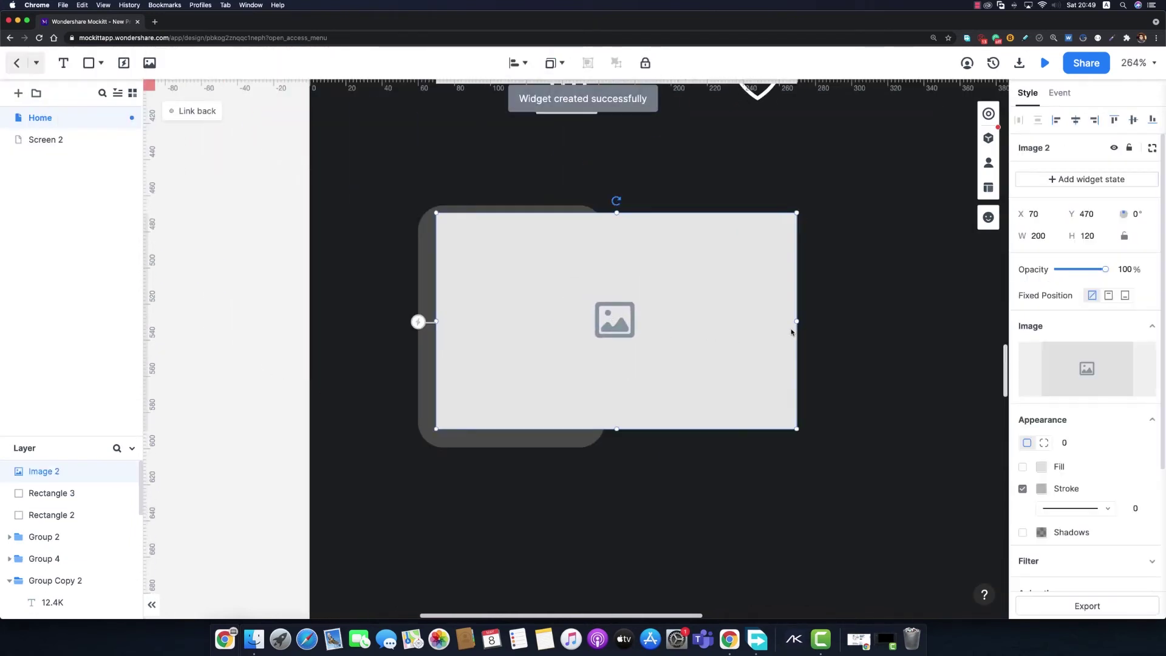
{"action": "left_click_drag", "start_coordinate": [792, 332], "coordinate": [584, 335]}
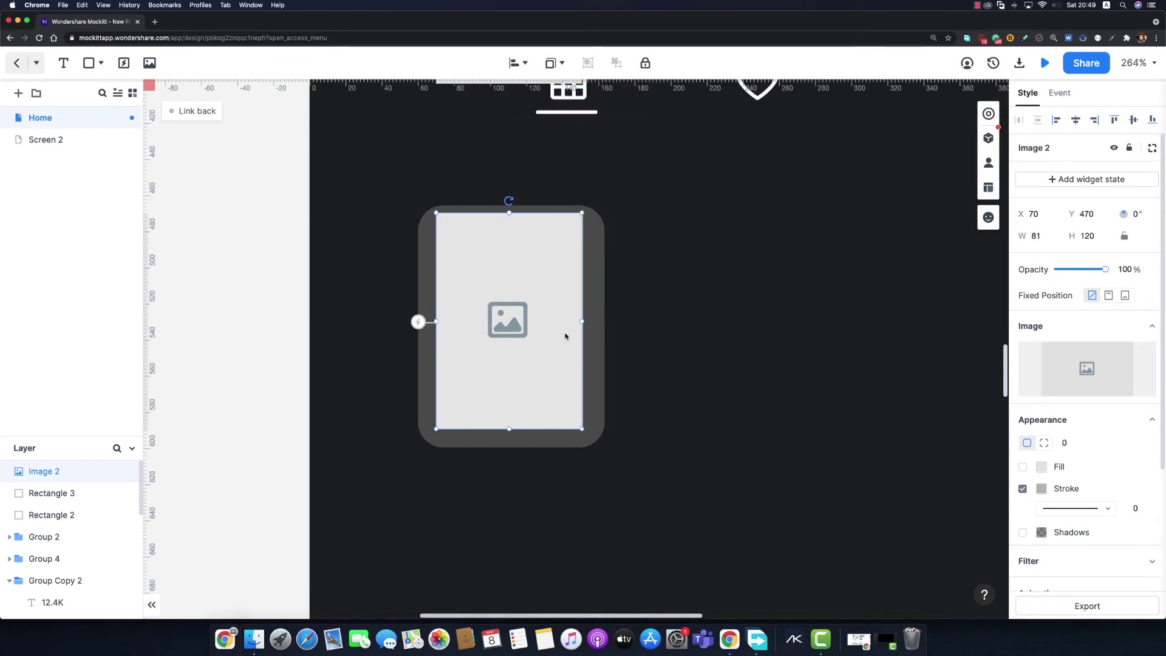
{"action": "left_click", "coordinate": [1035, 237]}
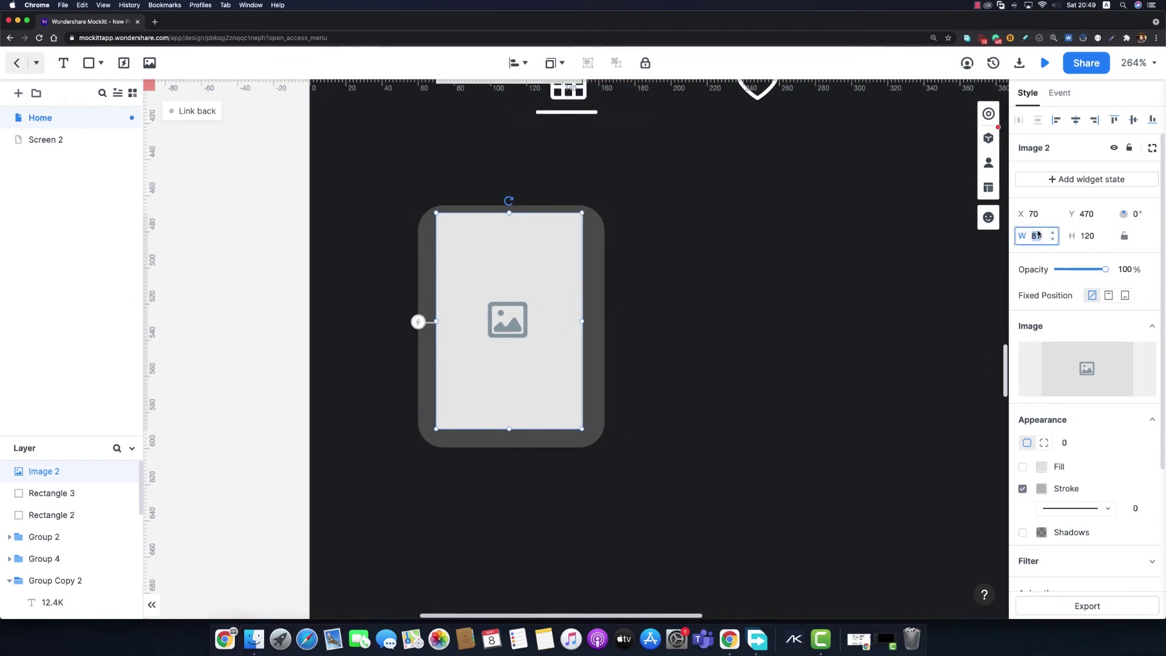
{"action": "type", "text": "95"}
{"action": "key", "text": "Tab"}
{"action": "type", "text": "12"}
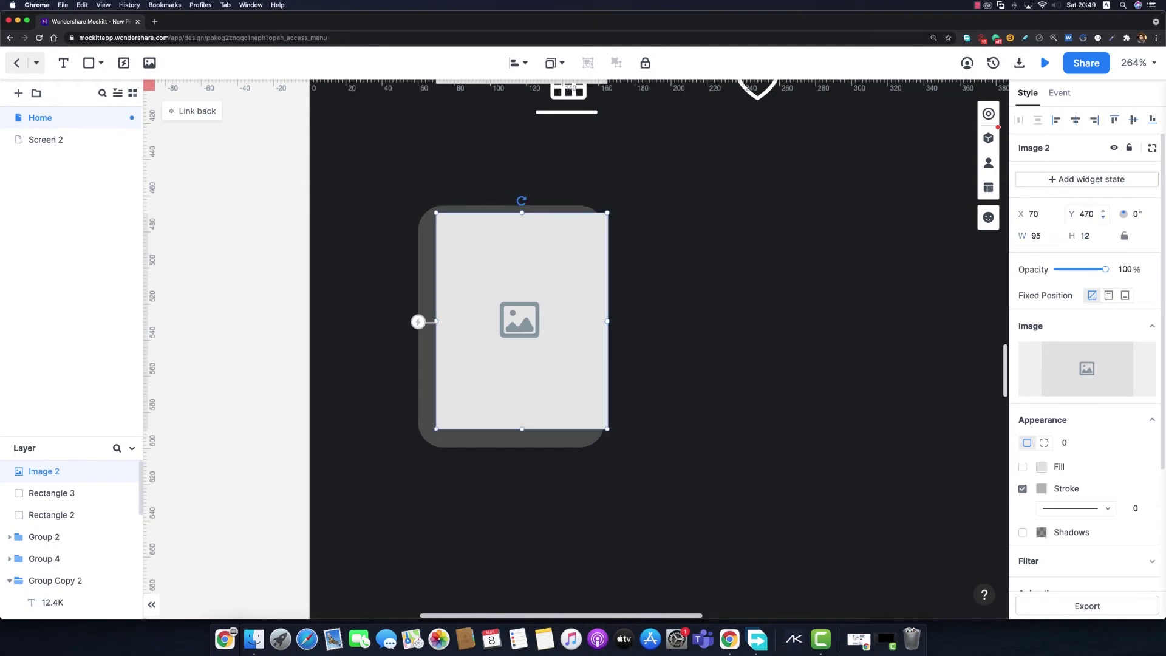
{"action": "key", "text": "Return"}
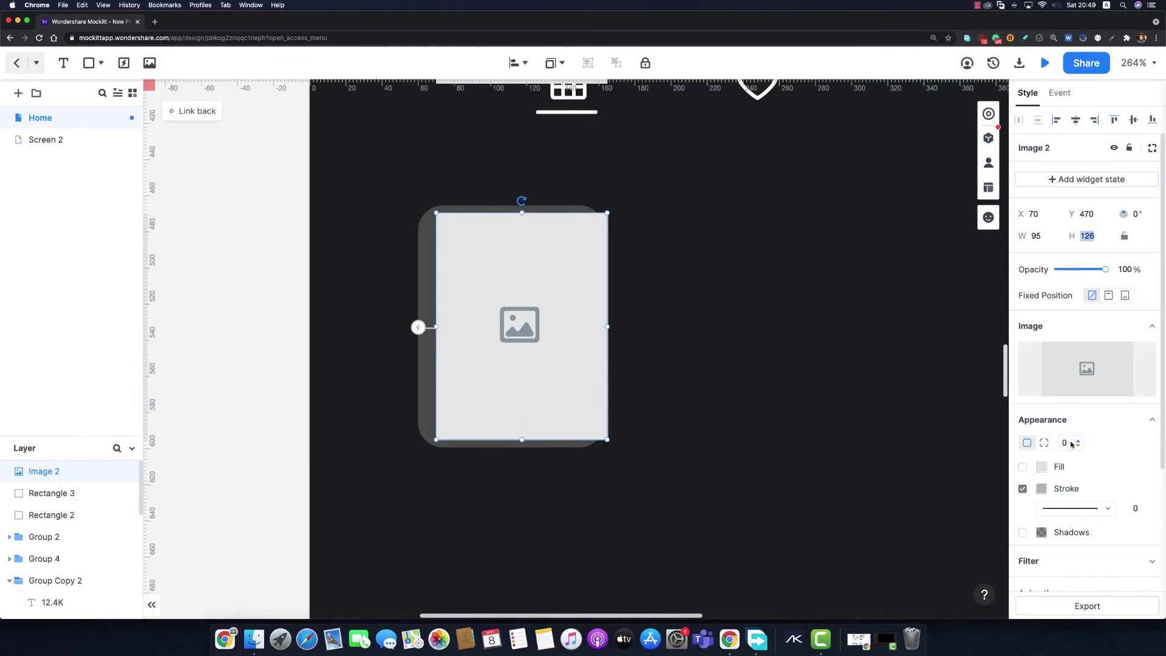
Step: Set the image placeholder's corner radius to 12 and centre it on the grey tile at about X 64, Y 470
{"action": "left_click", "coordinate": [1070, 444]}
{"action": "type", "text": "12"}
{"action": "key", "text": "Return"}
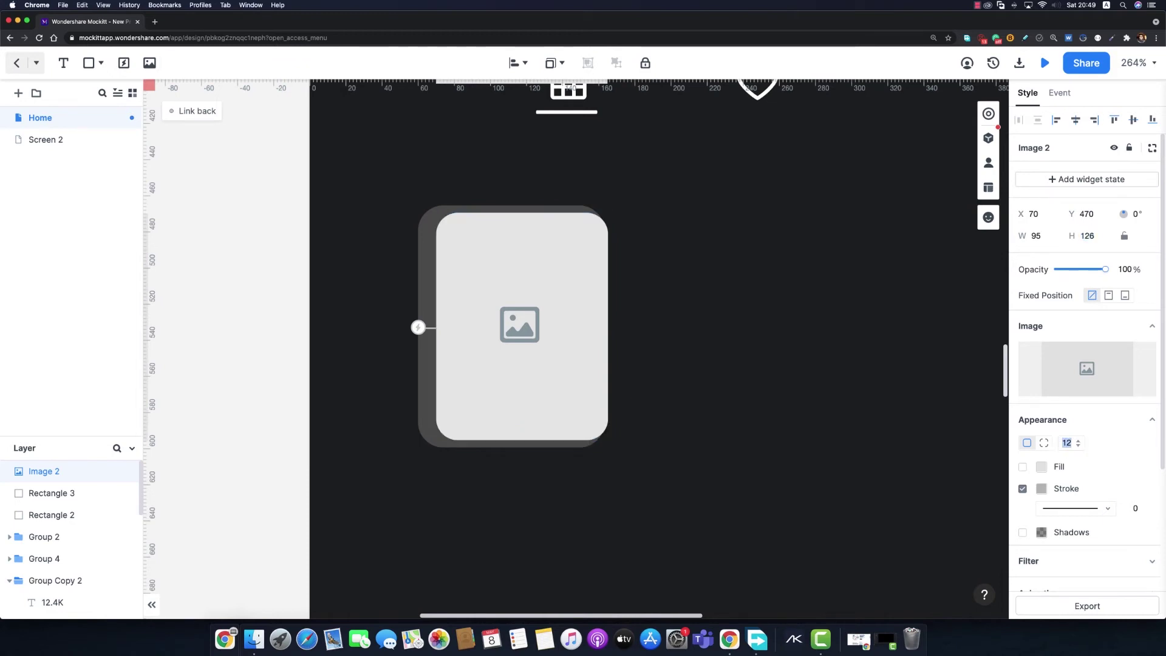
{"action": "left_click_drag", "start_coordinate": [522, 227], "coordinate": [512, 241]}
{"action": "left_click", "coordinate": [559, 306]}
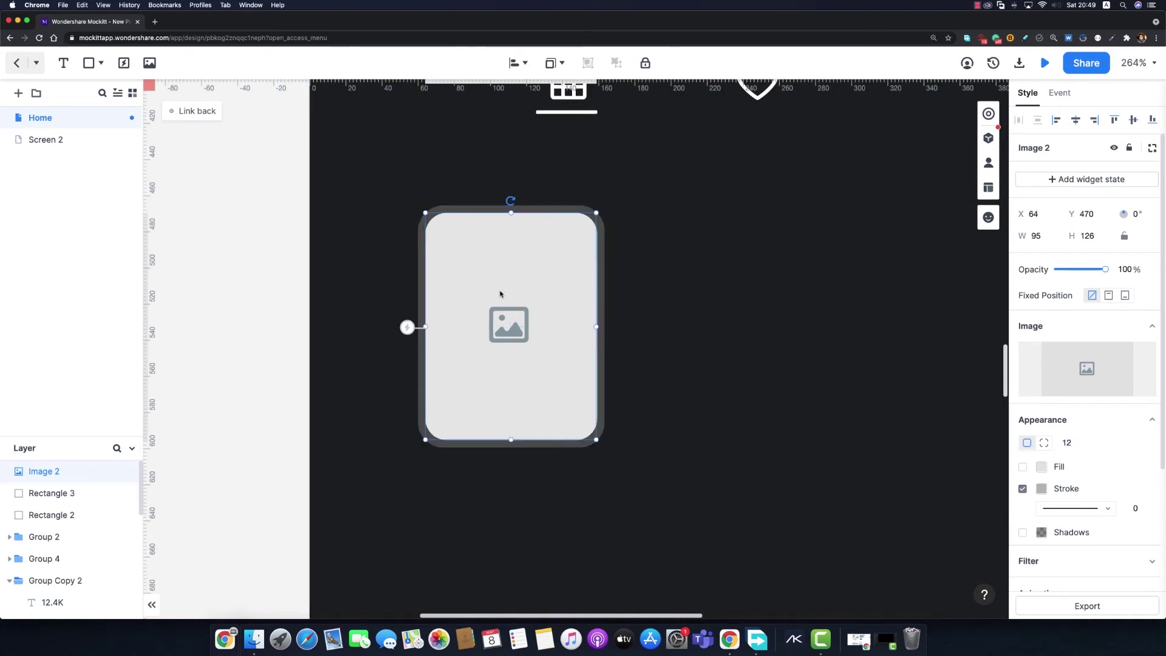
Step: Fill the image placeholder with 1.png from the TikTok folder of the image library
{"action": "left_click", "coordinate": [1084, 376]}
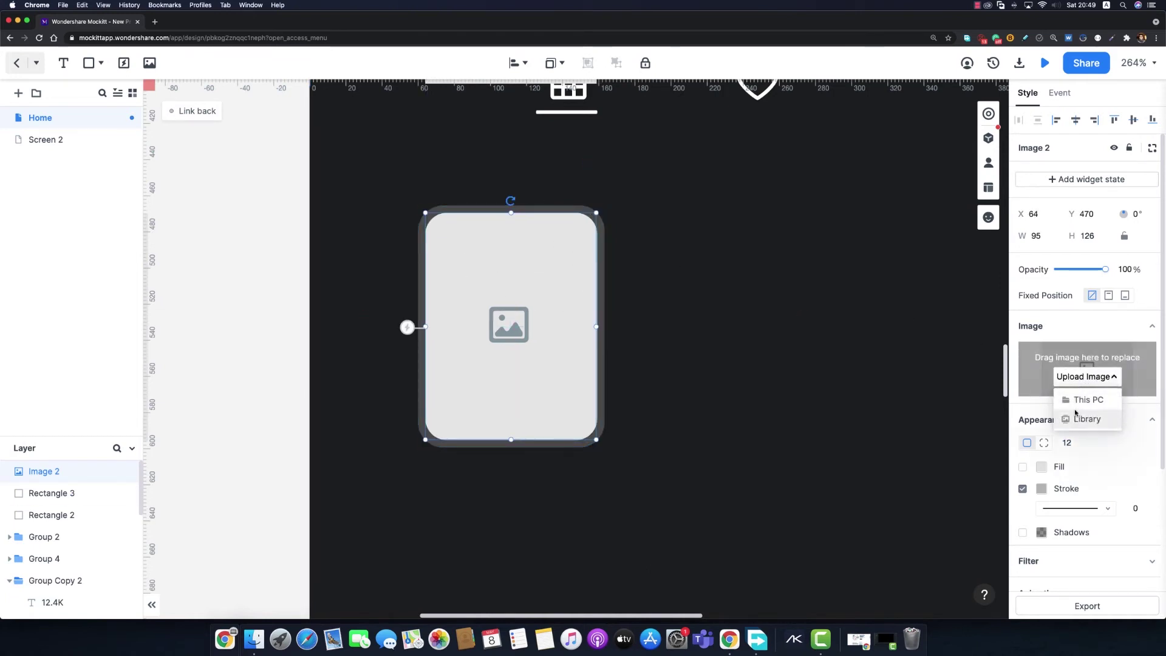
{"action": "left_click", "coordinate": [1077, 417]}
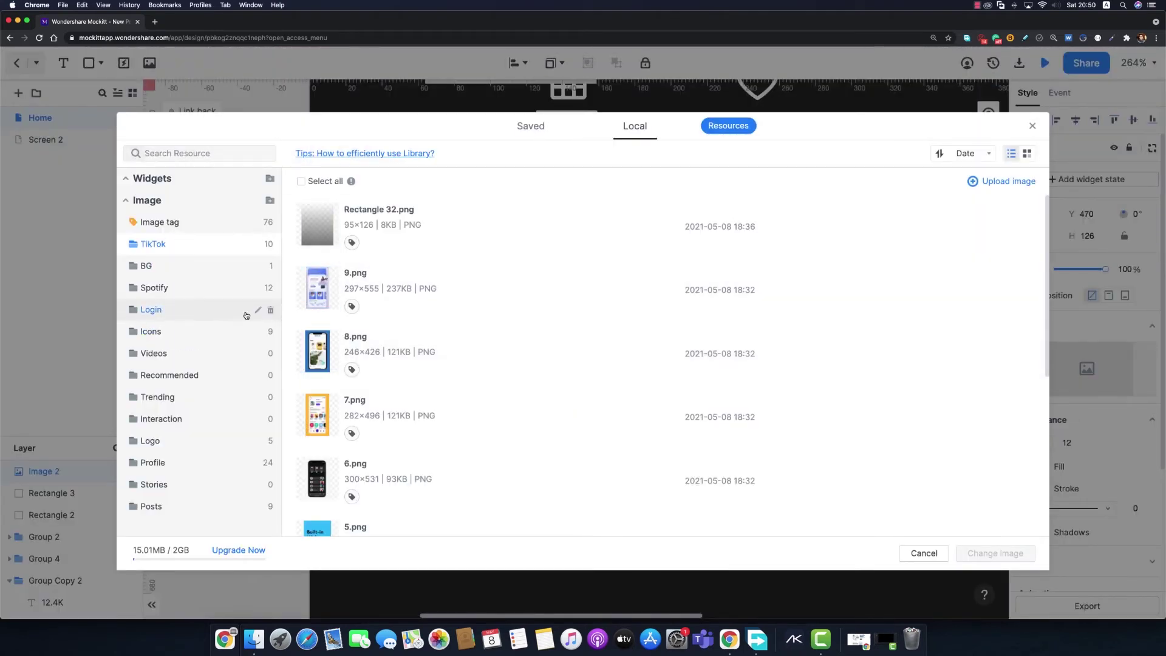
{"action": "scroll", "coordinate": [356, 322], "scroll_direction": "down", "scroll_amount": 5}
{"action": "left_click", "coordinate": [313, 482]}
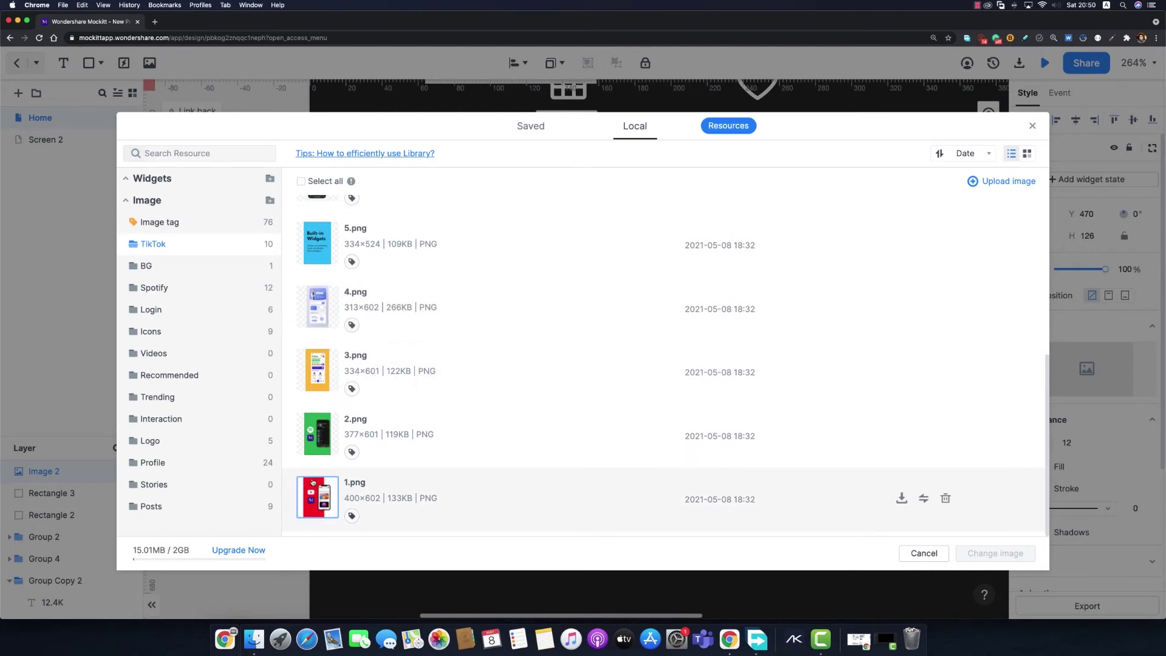
{"action": "double_click", "coordinate": [316, 484]}
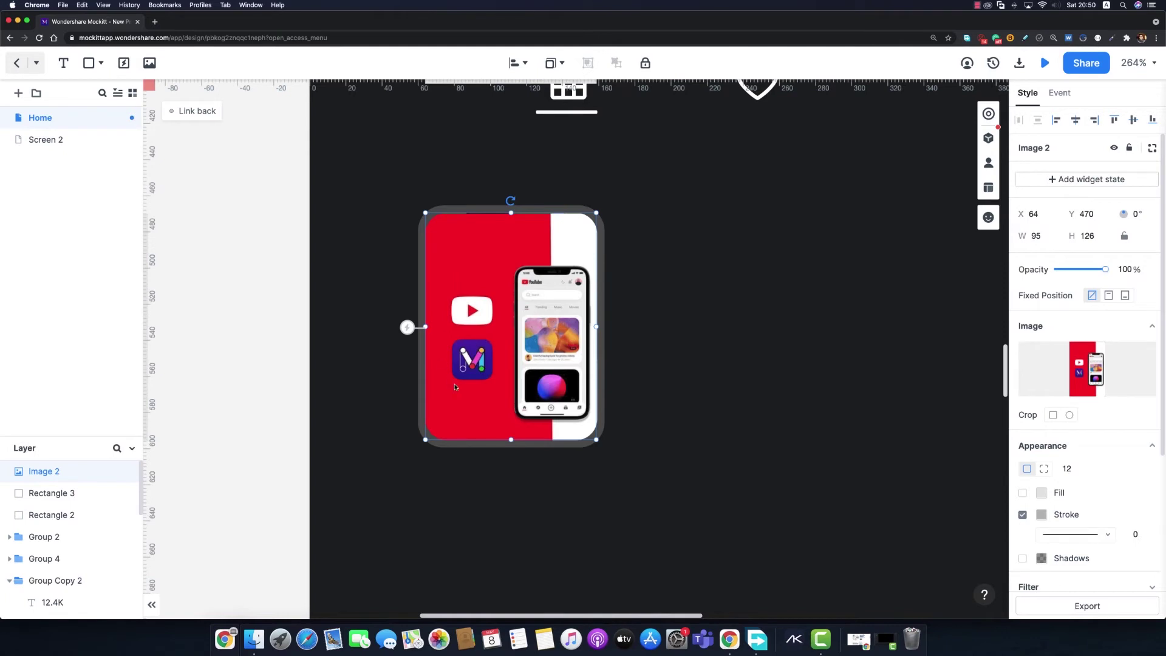
Step: Search the icon library for "eye" and place the filled Material Design eye icon in the picture's lower left corner
{"action": "scroll", "coordinate": [454, 387], "scroll_direction": "up", "scroll_amount": 5}
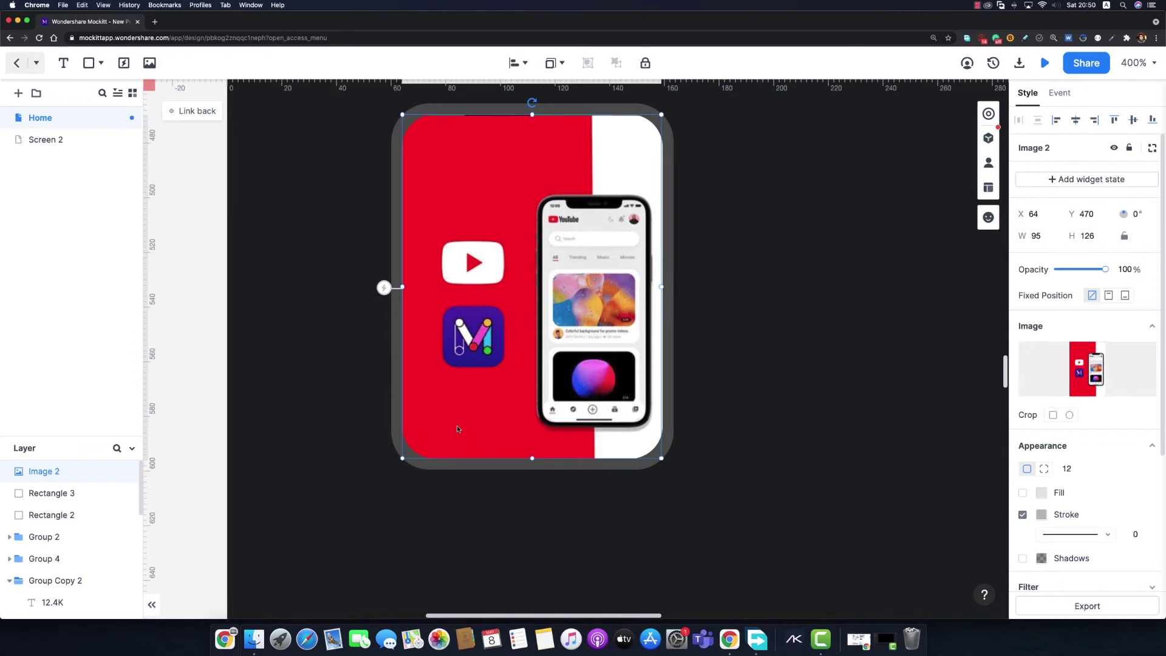
{"action": "left_click", "coordinate": [989, 138]}
{"action": "double_click", "coordinate": [885, 119]}
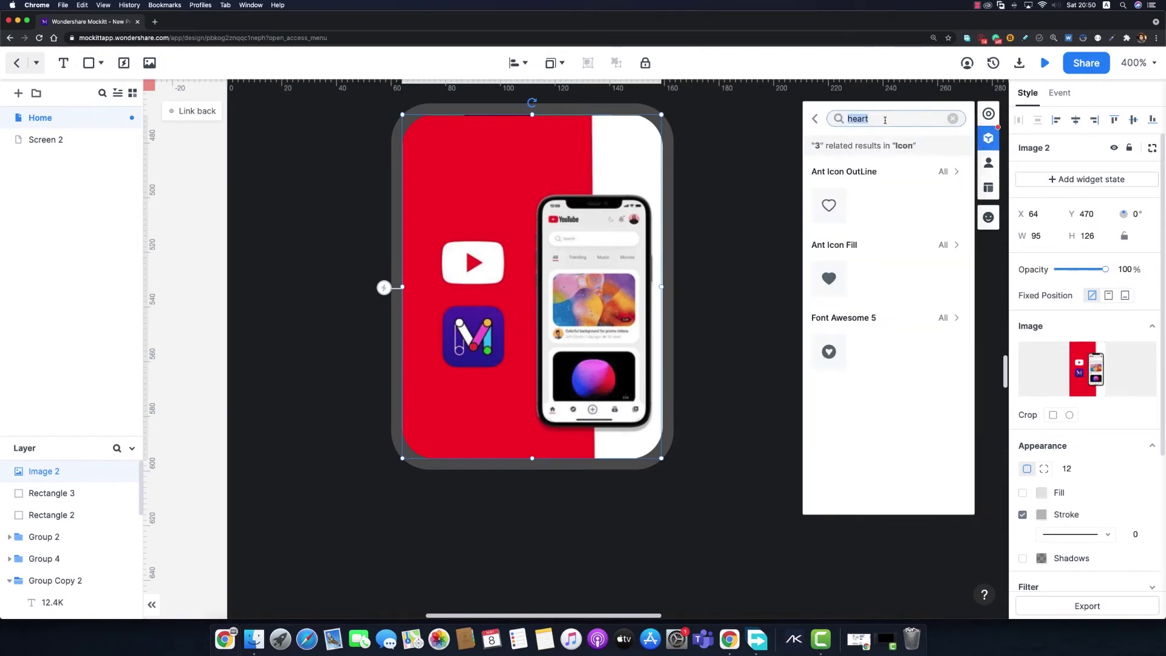
{"action": "type", "text": "eye"}
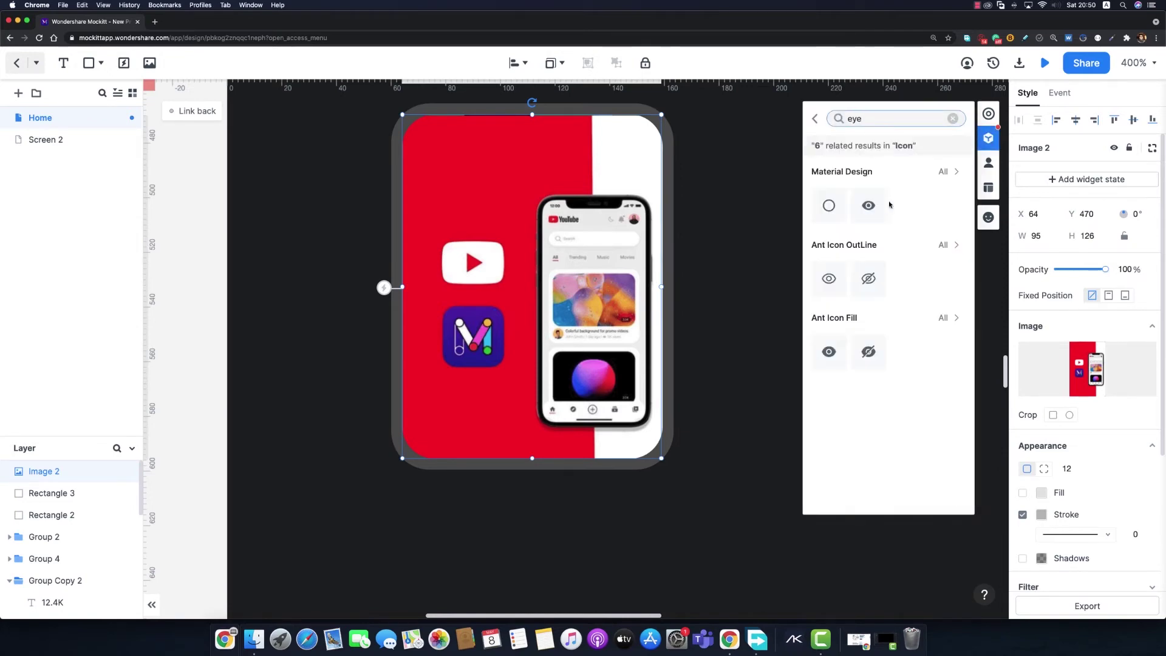
{"action": "left_click_drag", "start_coordinate": [877, 207], "coordinate": [450, 426]}
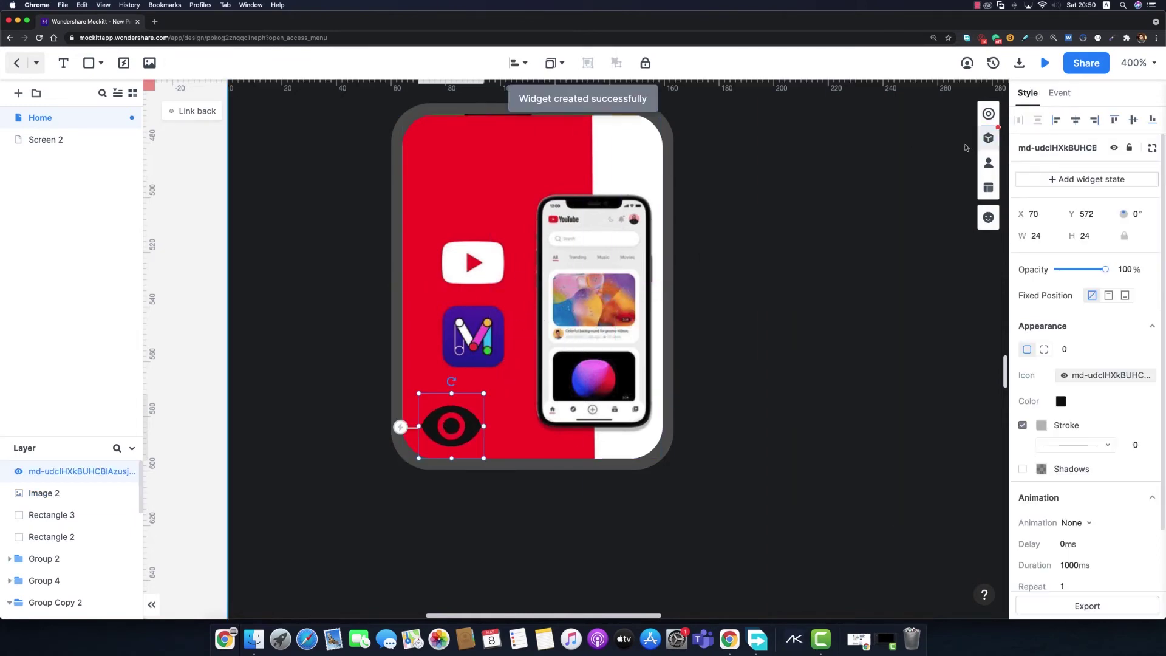
Step: Colour the eye icon white and set its size to 11 by 11
{"action": "left_click", "coordinate": [1061, 401]}
{"action": "left_click_drag", "start_coordinate": [996, 372], "coordinate": [878, 335]}
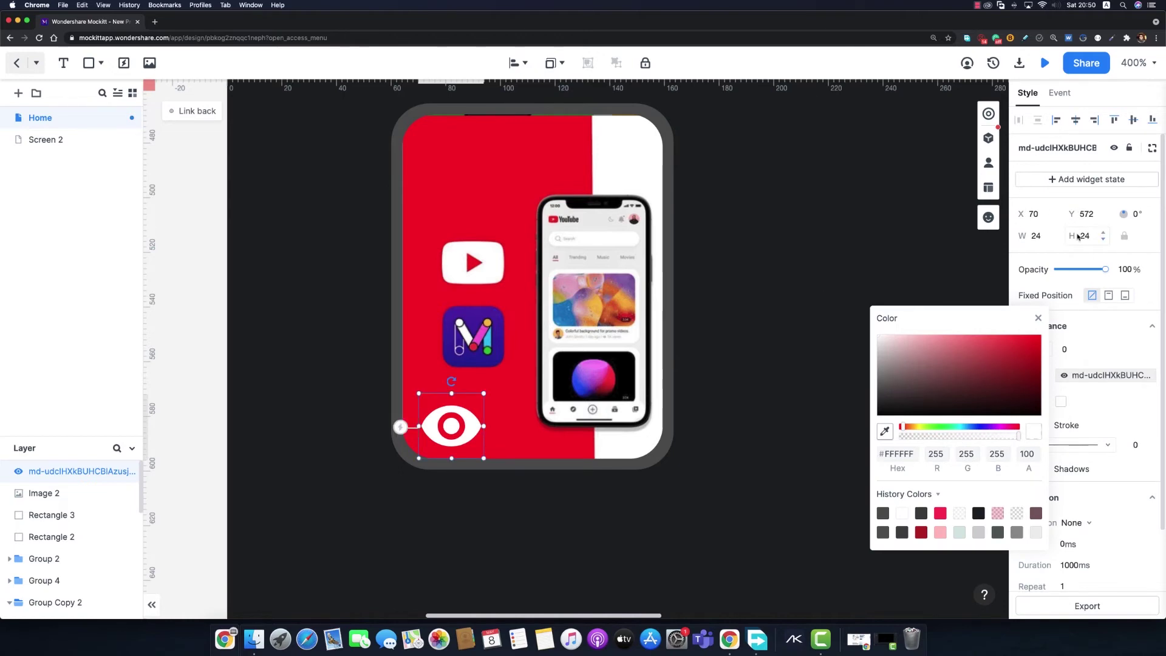
{"action": "double_click", "coordinate": [1083, 236]}
{"action": "type", "text": "4"}
{"action": "key", "text": "Return"}
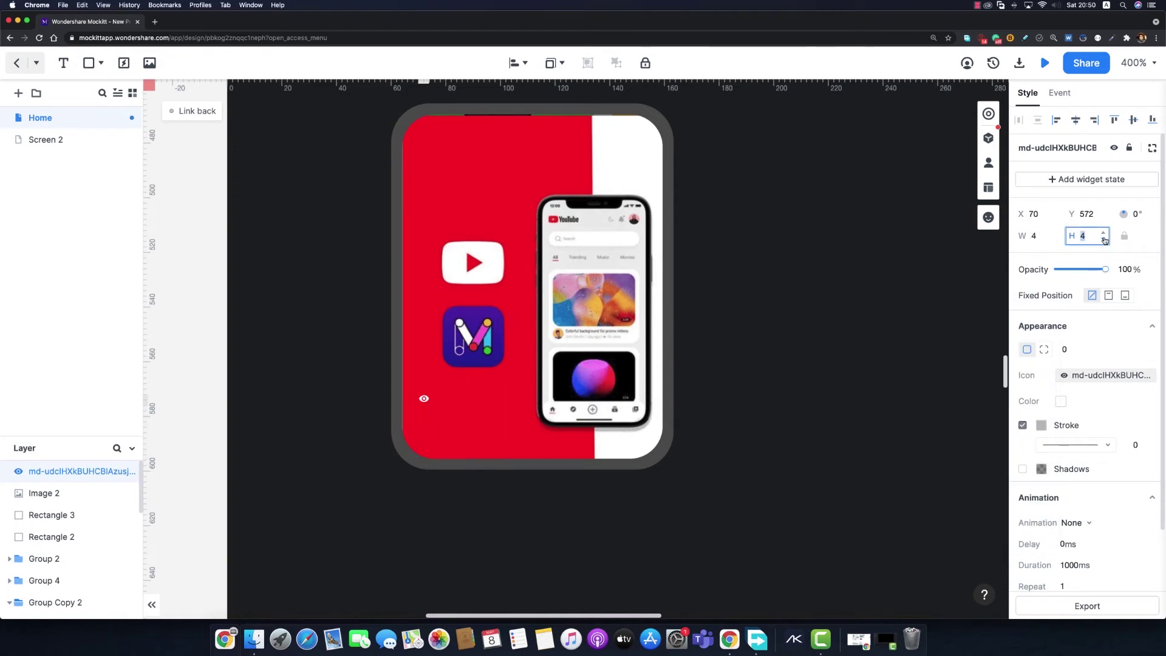
{"action": "type", "text": "11"}
{"action": "key", "text": "Return"}
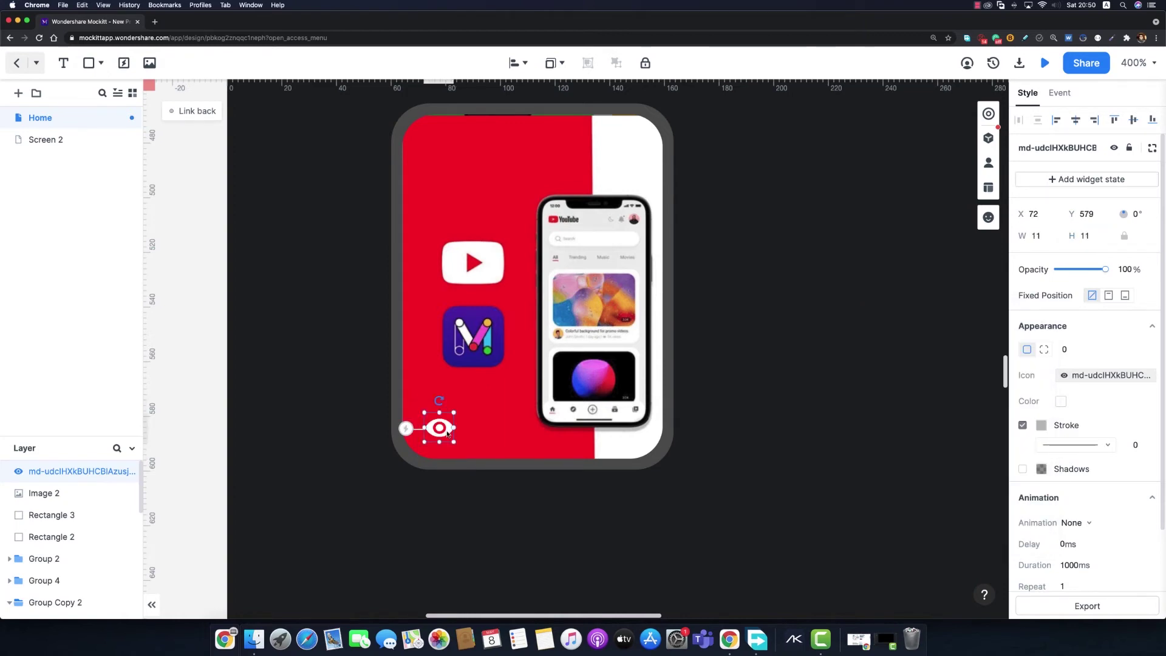
Step: Nudge the eye icon up to Y 577 while checking its distances to the picture's edges
{"action": "key", "text": "alt"}
{"action": "key", "text": "Up"}
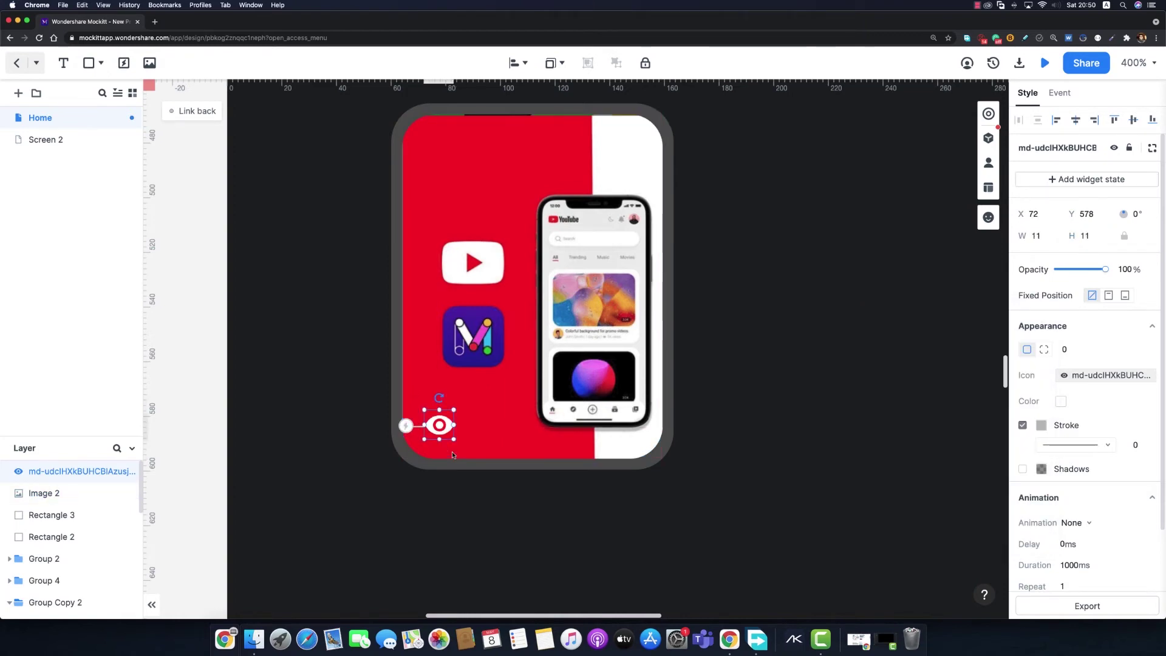
{"action": "key", "text": "alt"}
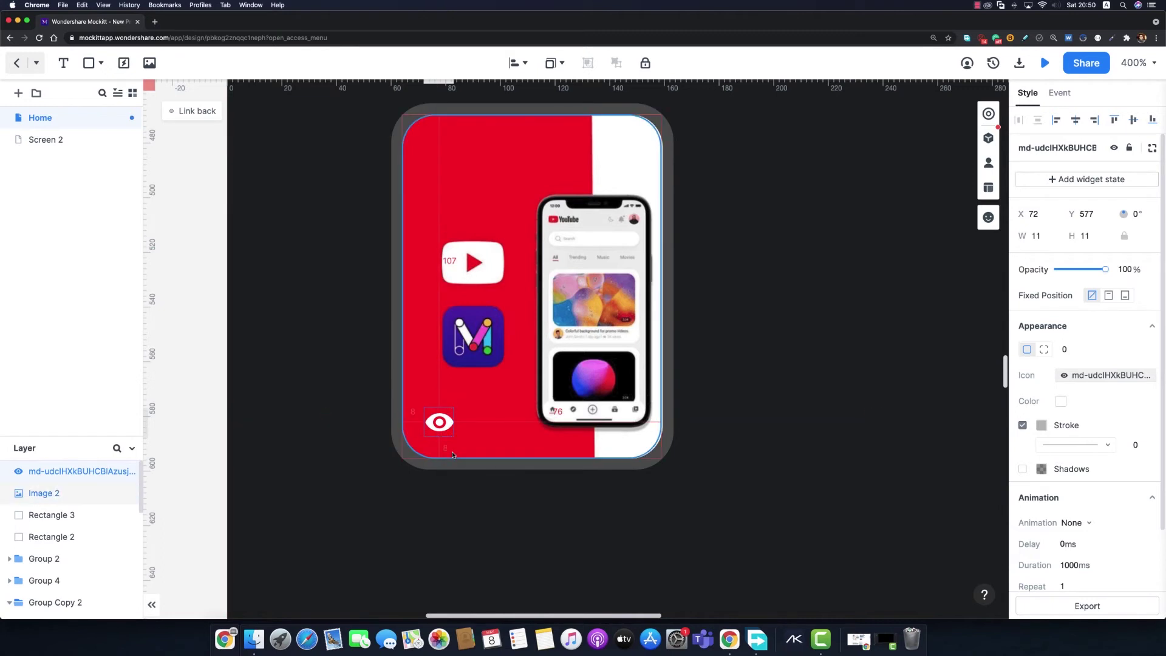
{"action": "key", "text": "Up"}
Step: Add a text reading "1K" next to the eye icon
{"action": "left_click", "coordinate": [470, 423]}
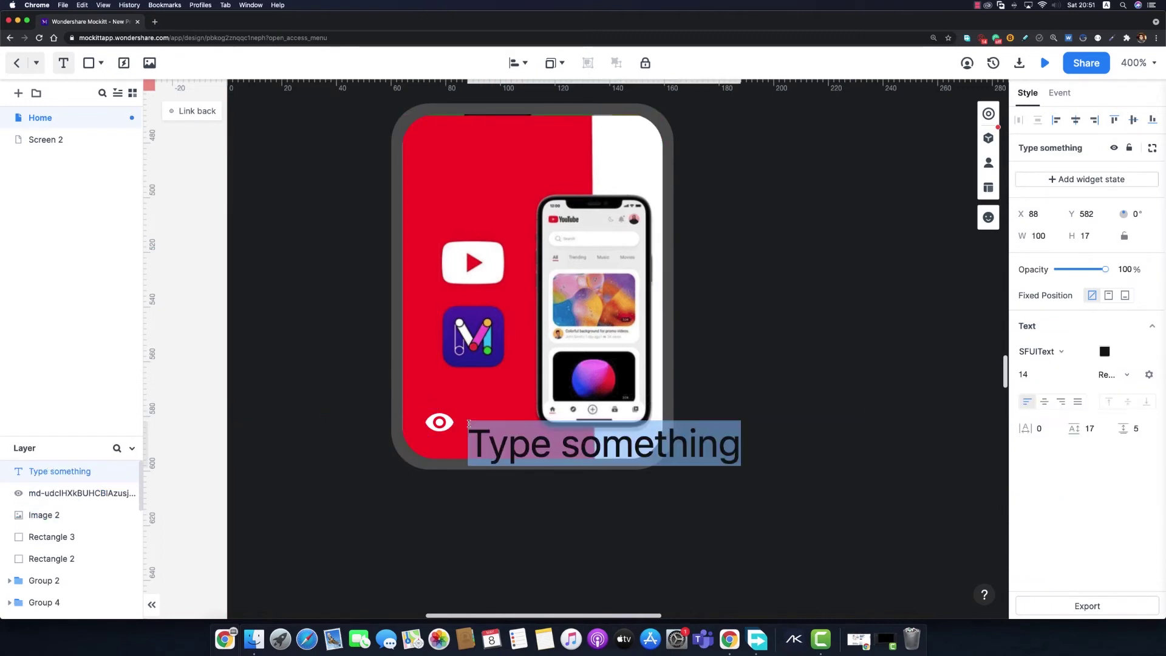
{"action": "key", "text": "BackSpace"}
{"action": "type", "text": "1"}
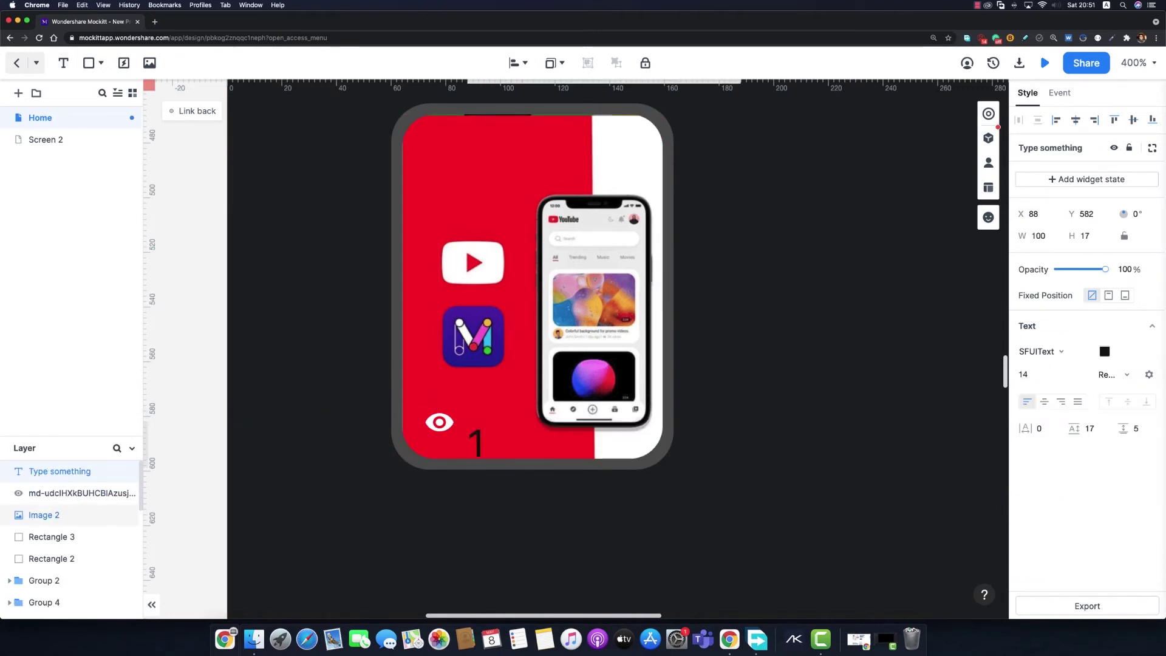
{"action": "type", "text": "K"}
Step: Format the 1K text in white Montserrat at size 12
{"action": "key", "text": "super+a"}
{"action": "left_click", "coordinate": [1105, 355]}
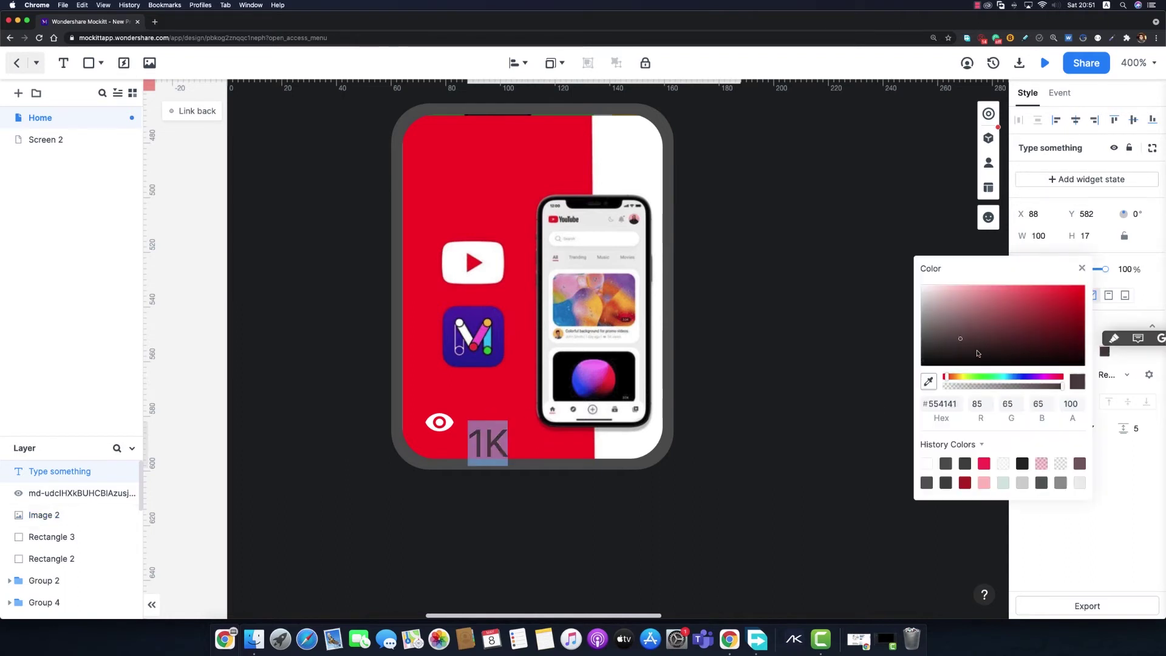
{"action": "left_click", "coordinate": [1084, 271]}
{"action": "left_click", "coordinate": [1038, 351]}
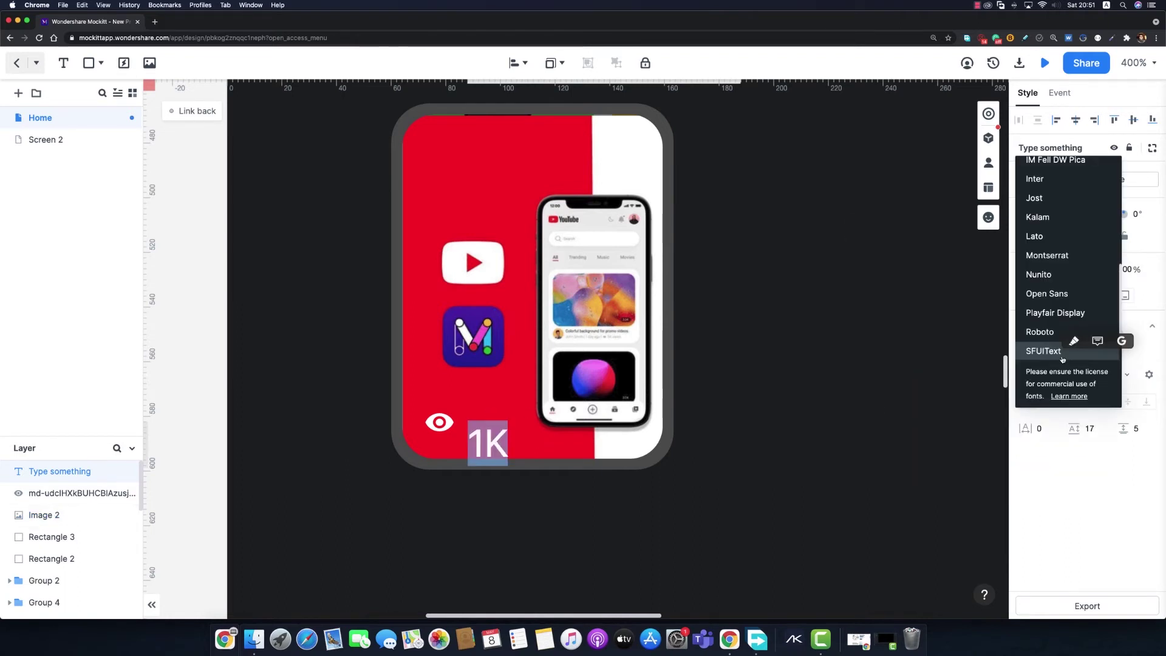
{"action": "left_click", "coordinate": [1057, 256]}
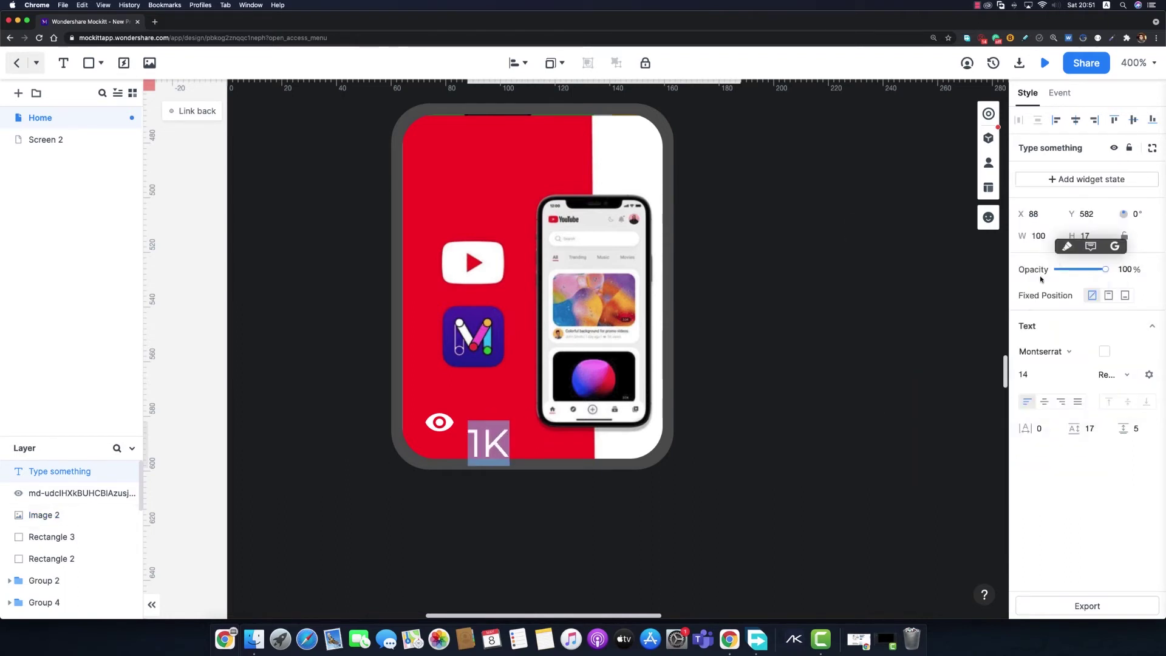
{"action": "left_click", "coordinate": [1044, 375]}
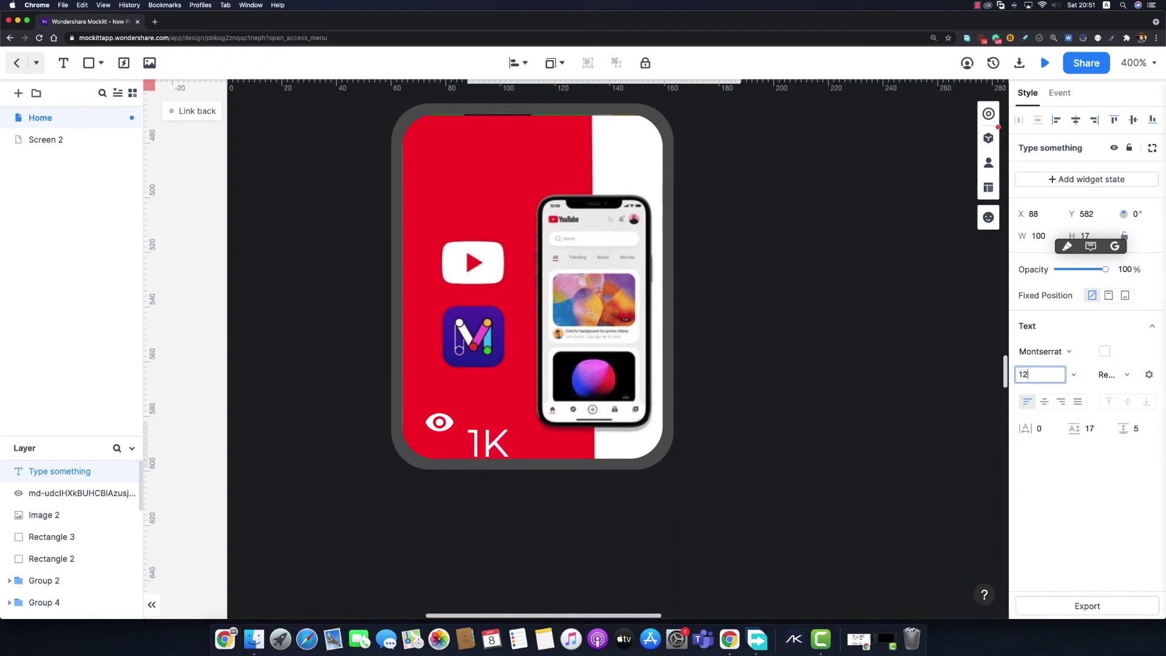
{"action": "type", "text": "12"}
{"action": "key", "text": "Return"}
Step: Move the 1K text level with the eye icon, to about X 87, Y 575
{"action": "left_click", "coordinate": [549, 491]}
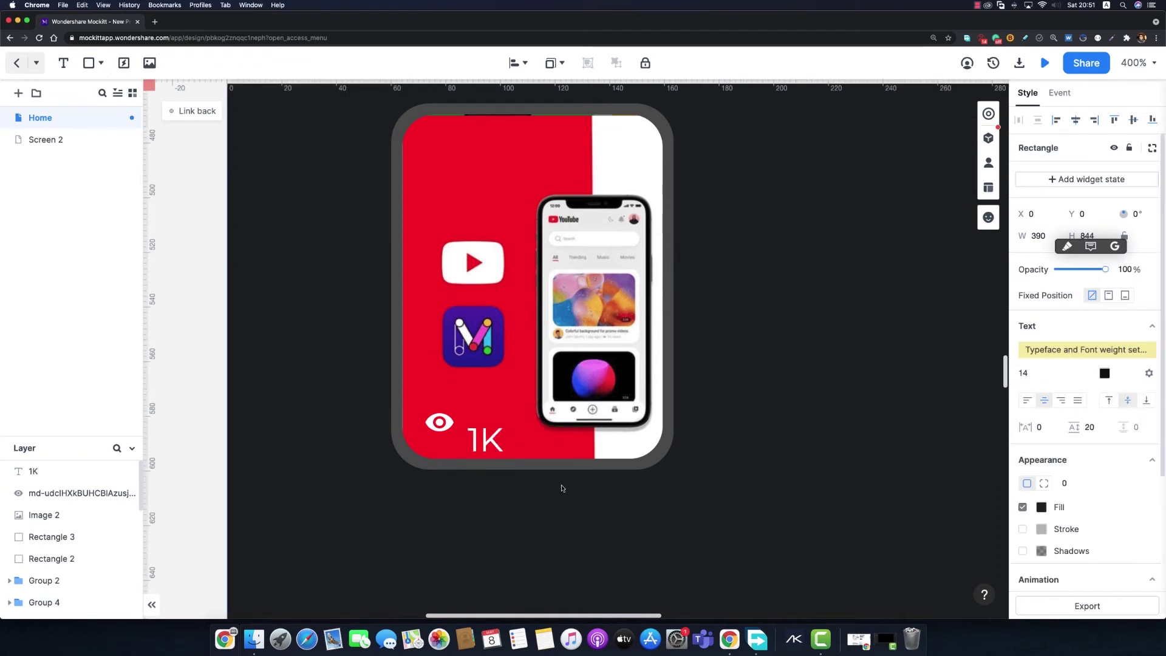
{"action": "left_click_drag", "start_coordinate": [477, 443], "coordinate": [475, 425]}
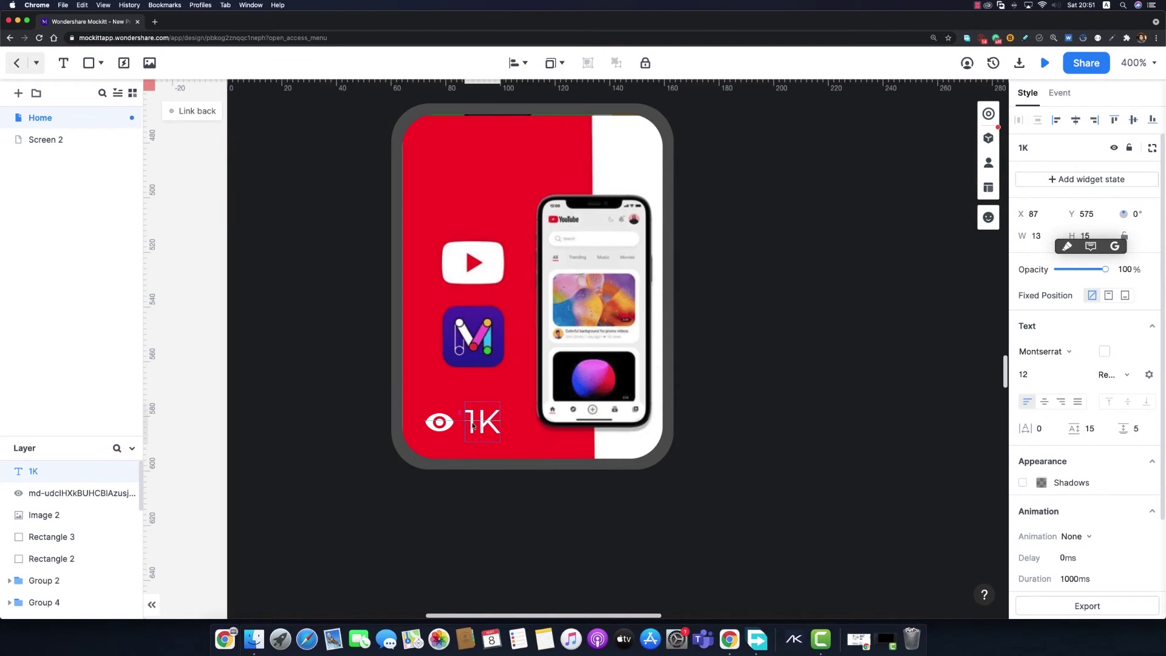
{"action": "left_click", "coordinate": [797, 514]}
{"action": "scroll", "coordinate": [797, 515], "scroll_direction": "up", "scroll_amount": 1}
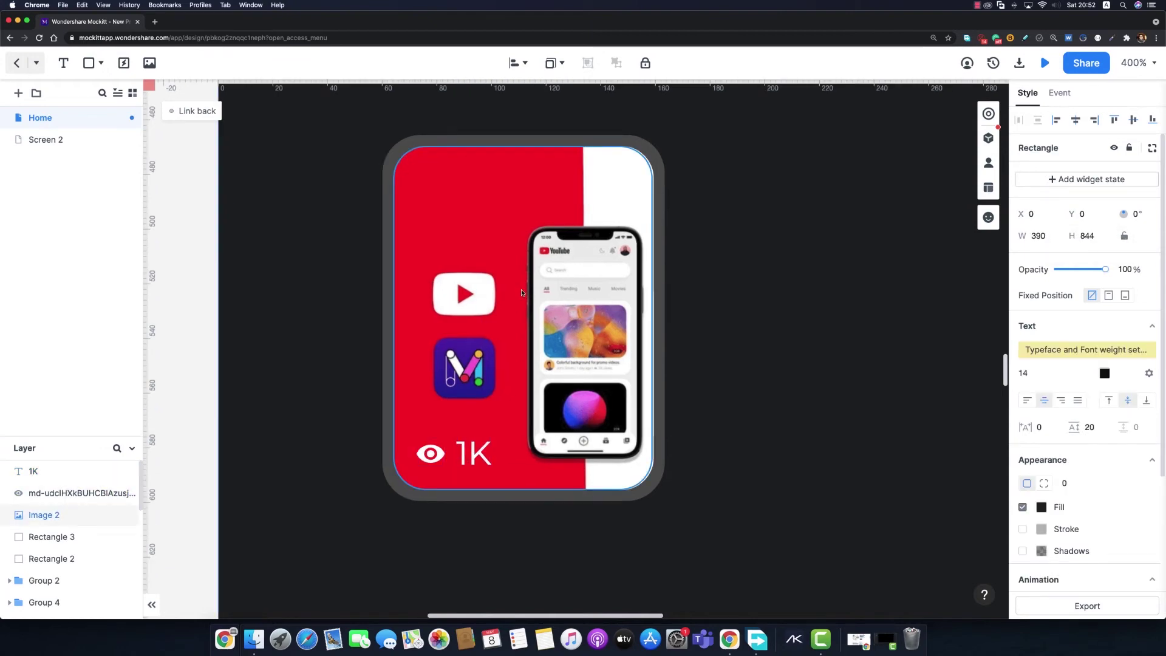
{"action": "left_click", "coordinate": [468, 452]}
{"action": "left_click", "coordinate": [427, 456]}
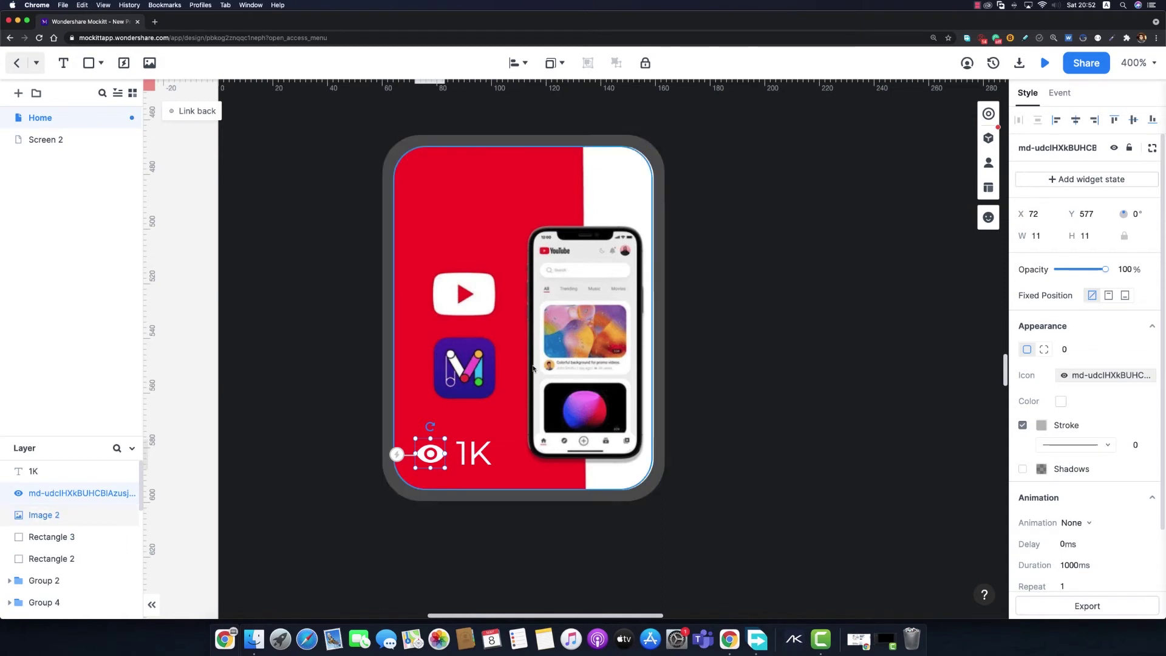
{"action": "left_click", "coordinate": [544, 252]}
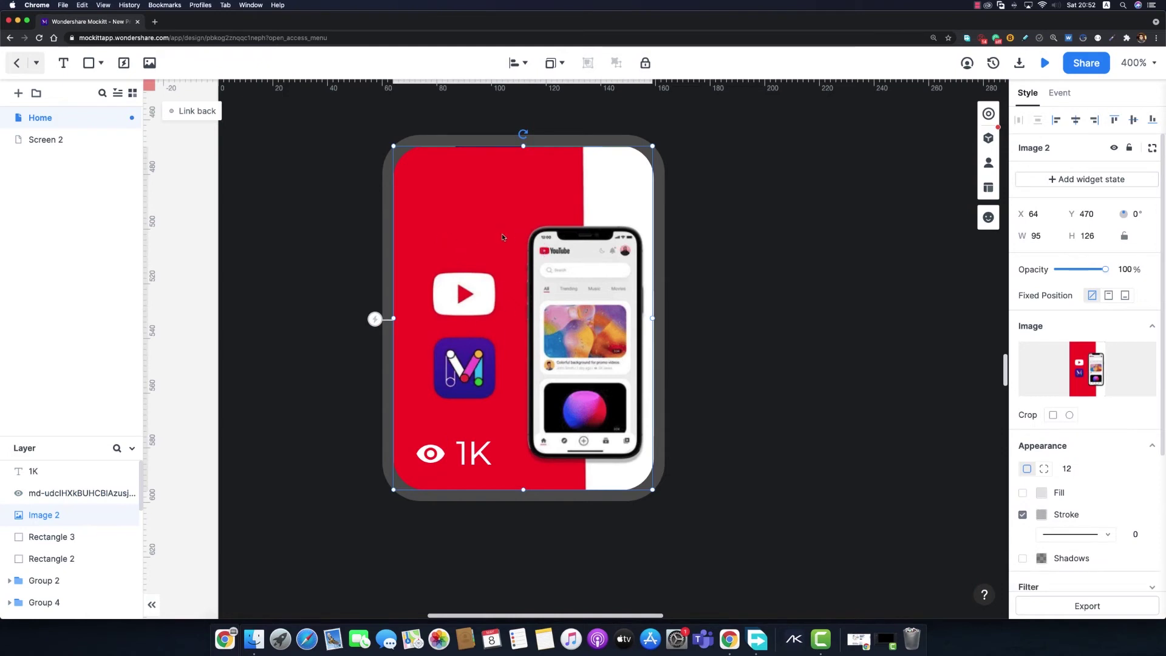
Step: Duplicate the red YouTube picture in place and replace the copy's image with Rectangle 32.png from the TikTok folder
{"action": "left_click_drag", "start_coordinate": [502, 234], "coordinate": [529, 188]}
{"action": "left_click_drag", "start_coordinate": [72, 474], "coordinate": [66, 528]}
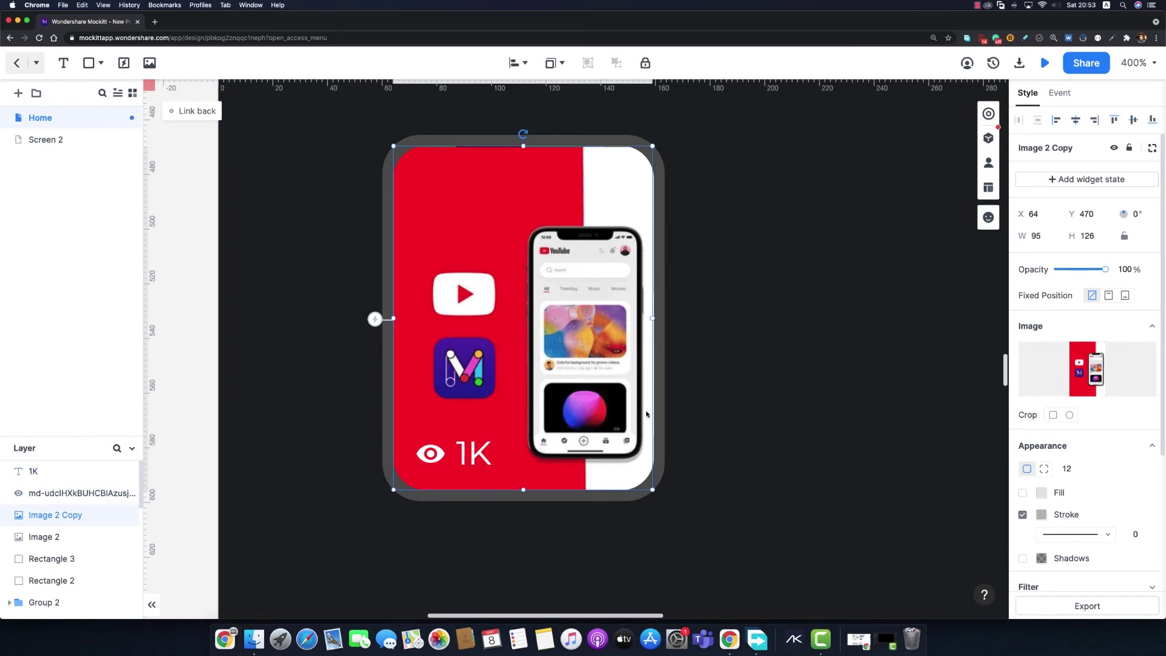
{"action": "left_click", "coordinate": [1081, 377]}
{"action": "left_click", "coordinate": [1068, 419]}
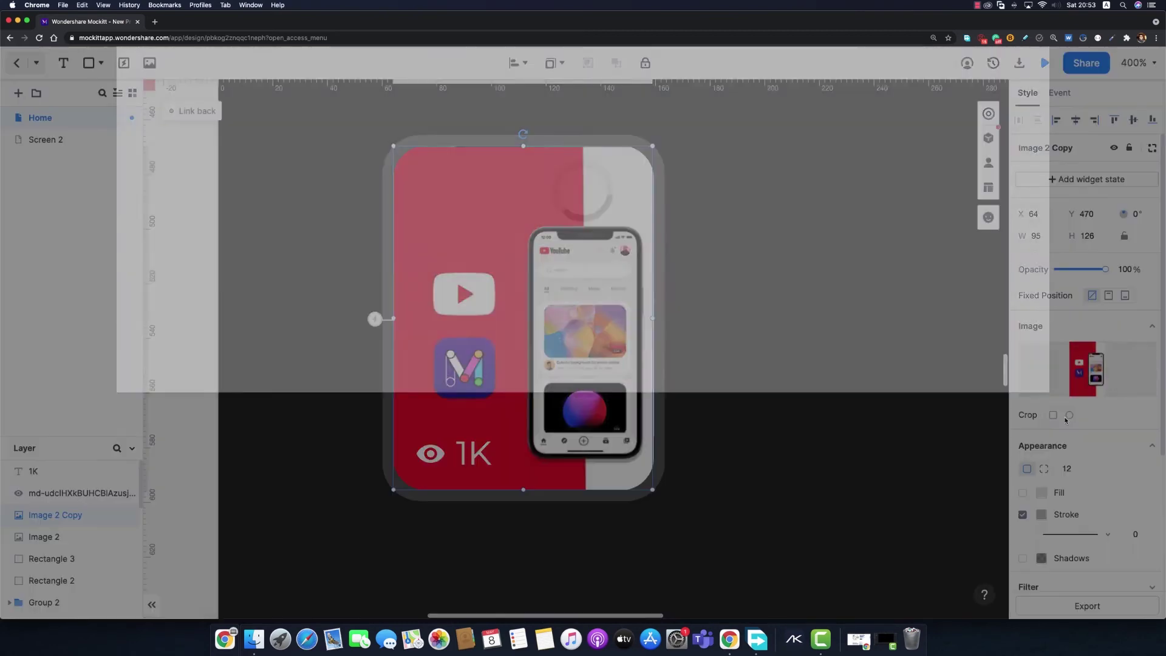
{"action": "left_click", "coordinate": [319, 234]}
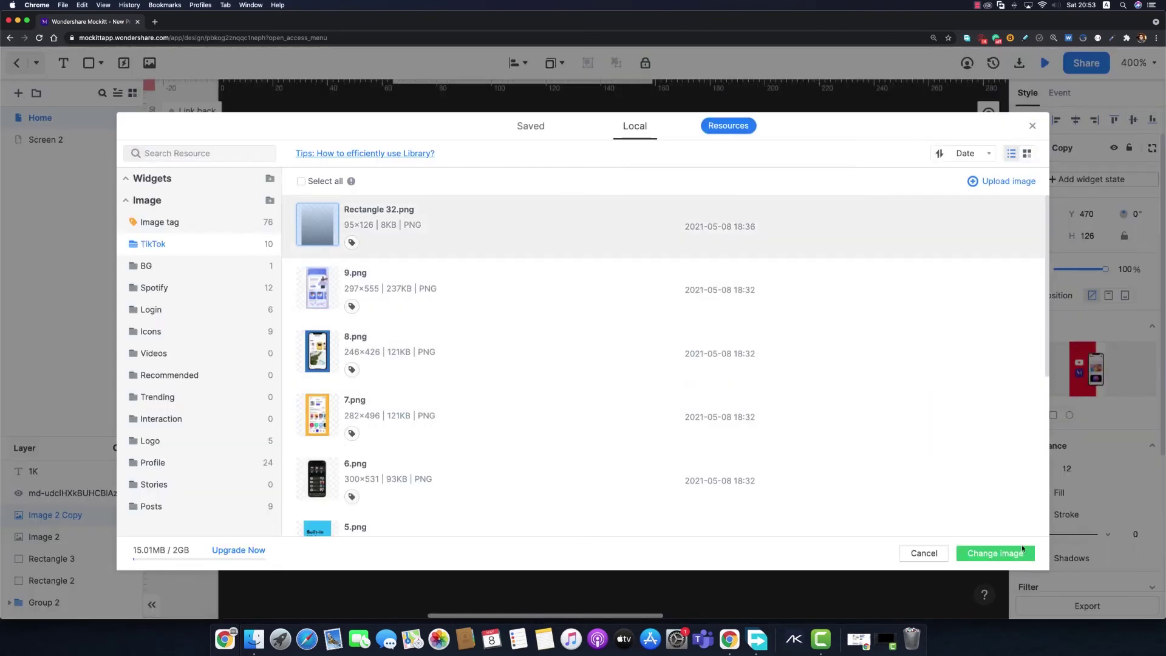
{"action": "left_click", "coordinate": [996, 554]}
{"action": "left_click", "coordinate": [872, 502]}
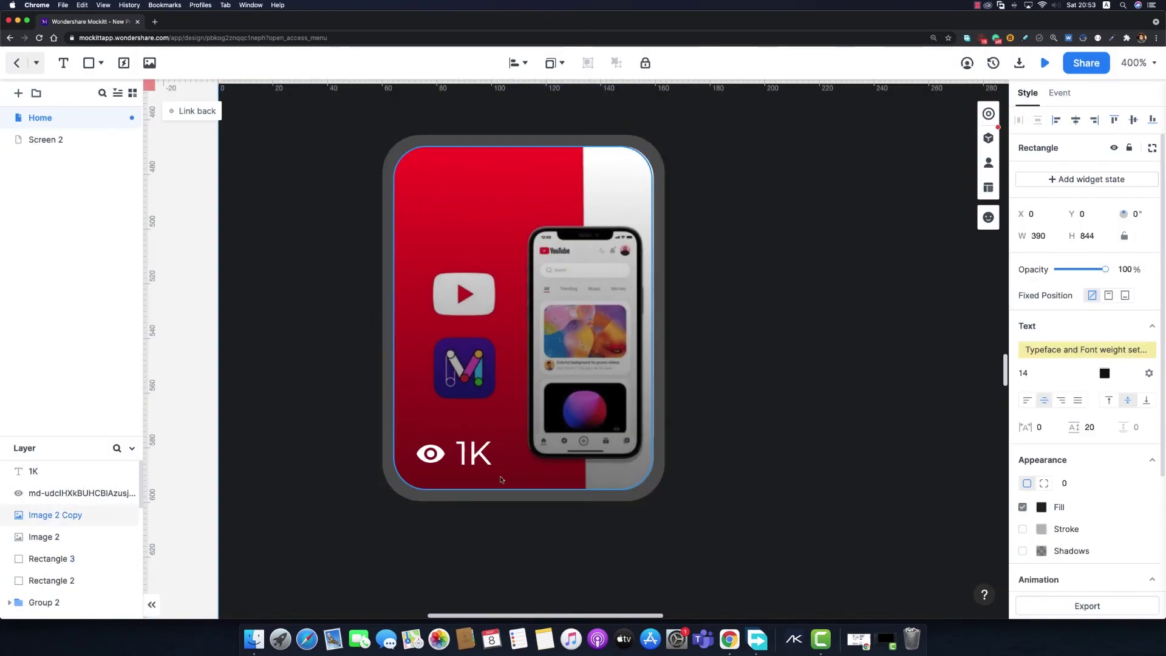
Step: Group the tile's rectangle, both pictures, eye icon and 1K text
{"action": "left_click", "coordinate": [433, 455]}
{"action": "left_click", "coordinate": [476, 456]}
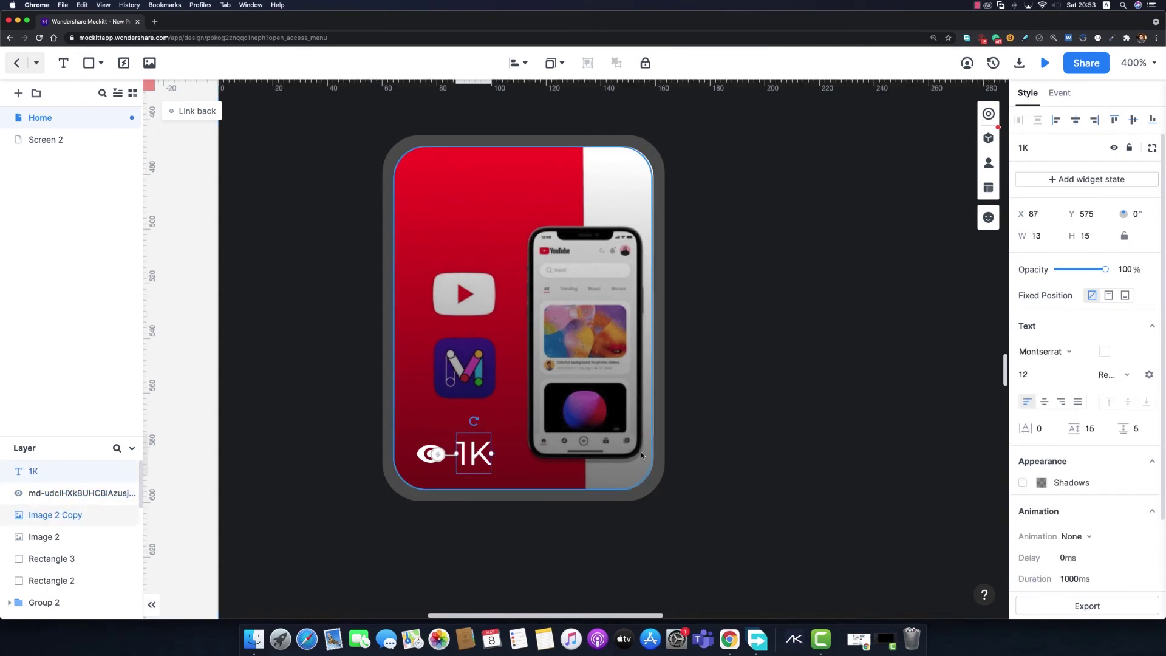
{"action": "left_click", "coordinate": [48, 558]}
{"action": "key", "text": "shift+1"}
{"action": "left_click", "coordinate": [56, 475], "text": "shift"}
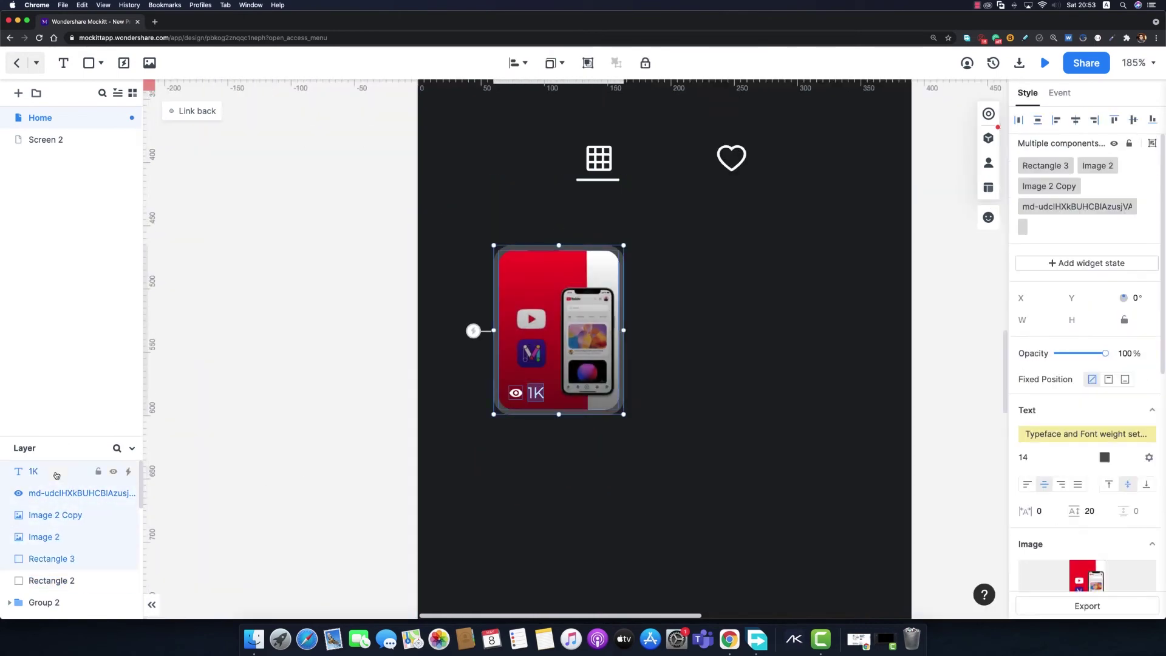
{"action": "key", "text": "super+g"}
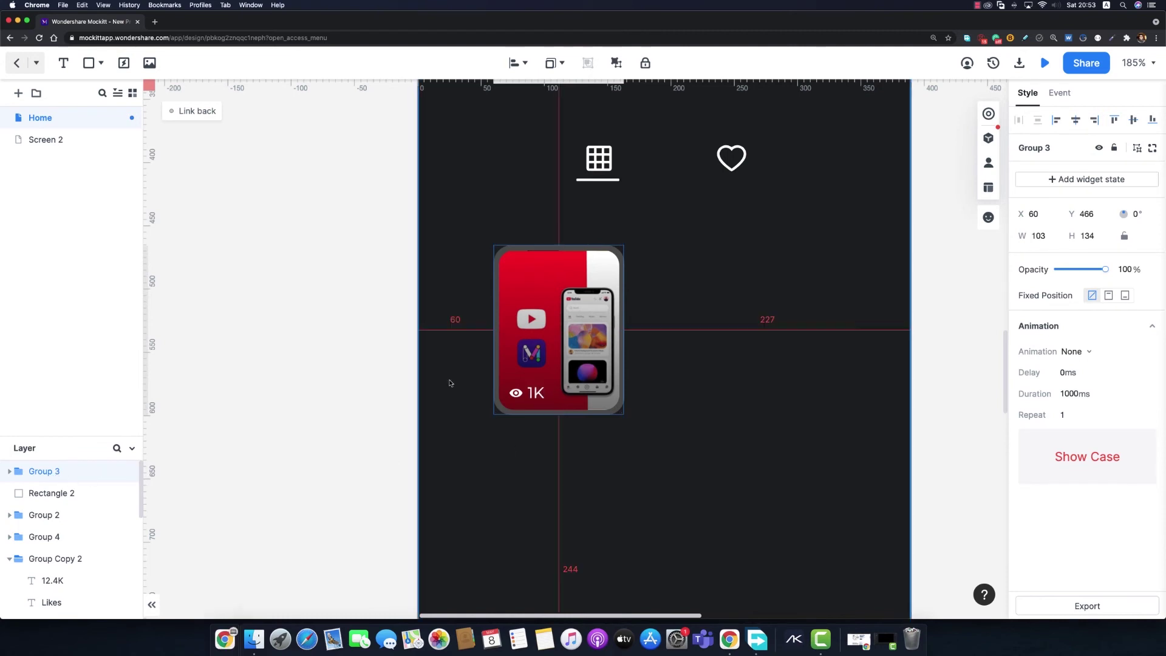
Step: Move the grouped video tile to X 24, keeping it at Y 466
{"action": "key", "text": "shift+Left"}
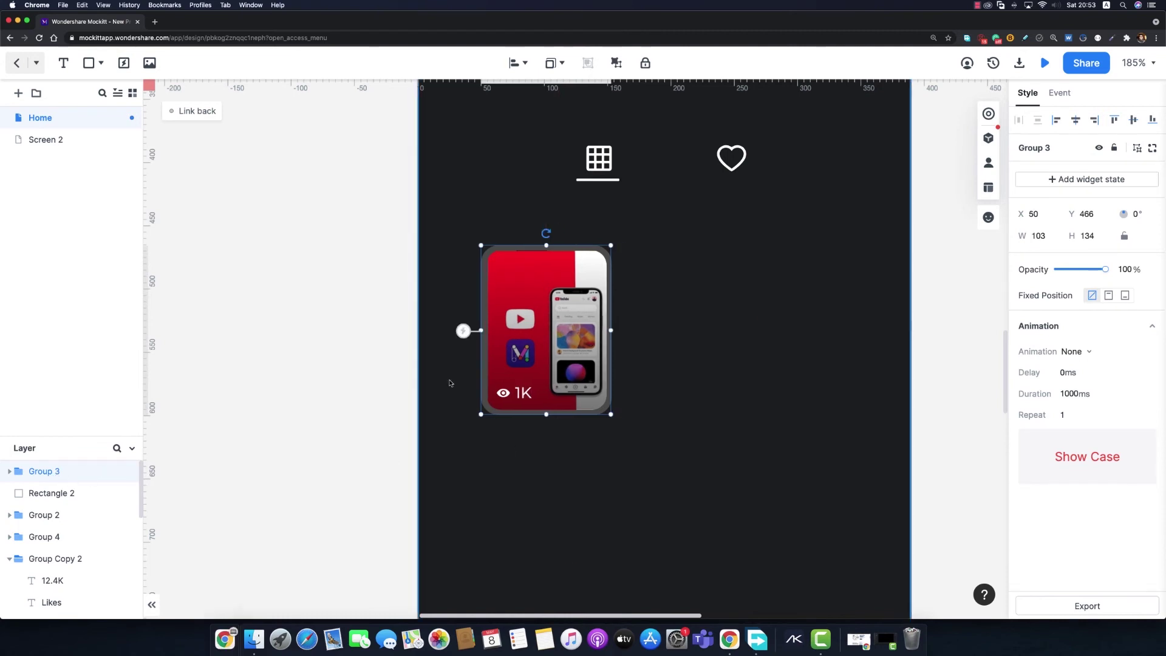
{"action": "key", "text": "shift+Left"}
{"action": "key", "text": "Left"}
{"action": "key", "text": "shift+Left"}
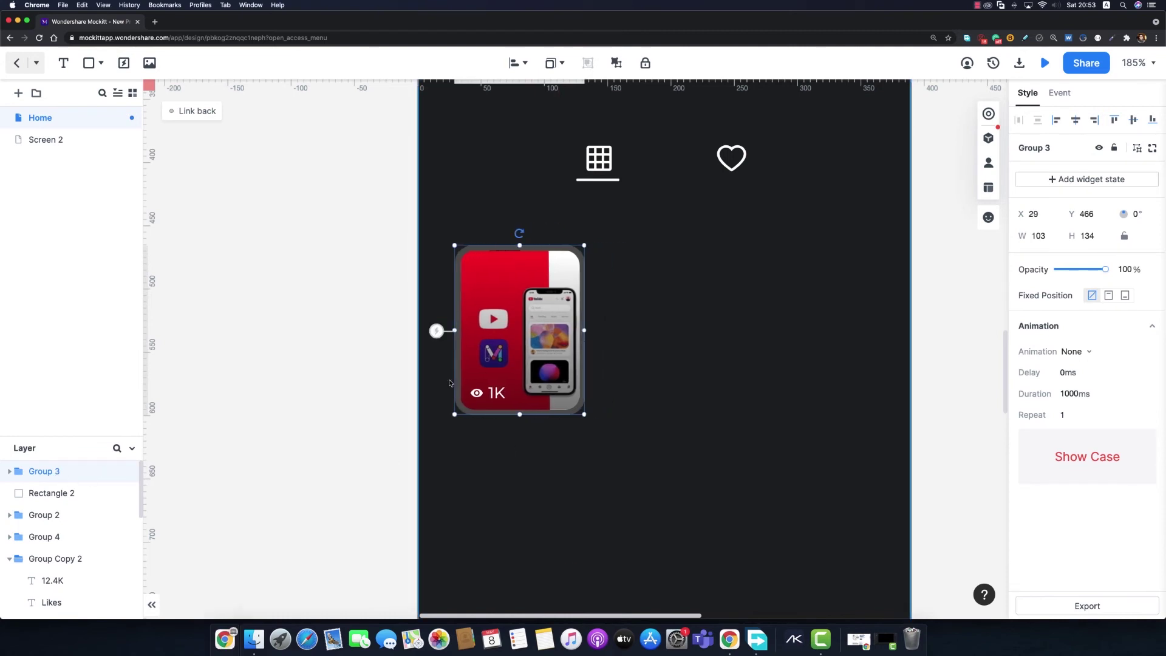
{"action": "key", "text": "Left"}
{"action": "key", "text": "Left"}
{"action": "key", "text": "Left"}
{"action": "key", "text": "Left"}
{"action": "key", "text": "Left"}
Step: Duplicate the video tile twice and line the copies up beside it at Y 466 with gaps of 20, the third at X 270
{"action": "key", "text": "super+d"}
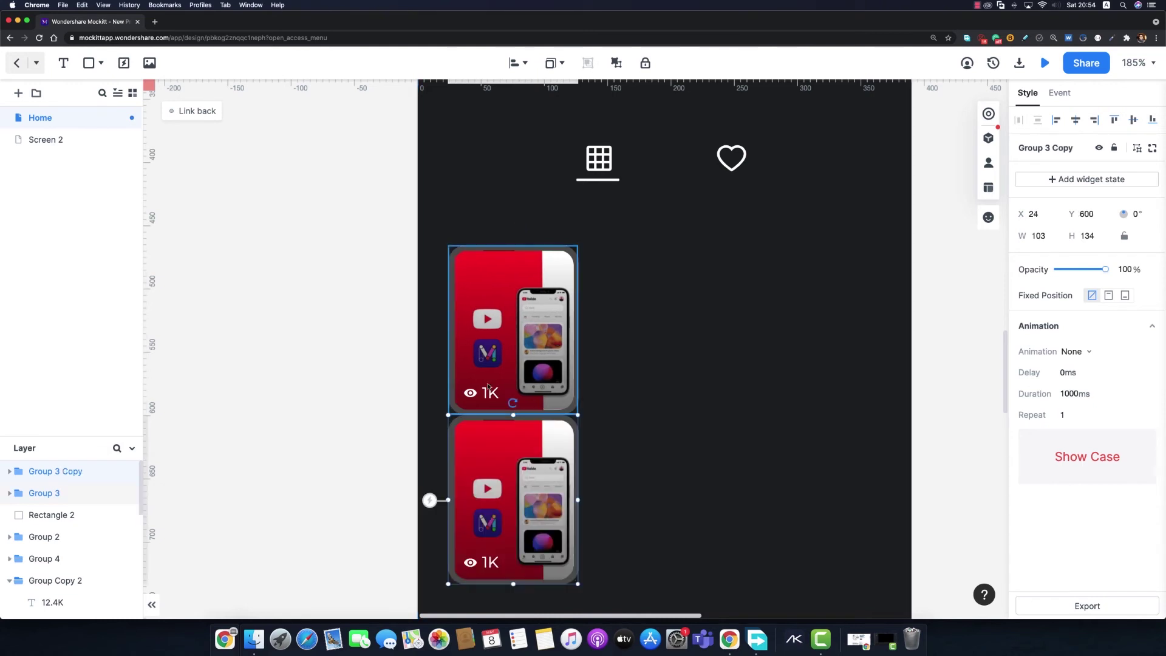
{"action": "left_click_drag", "start_coordinate": [493, 478], "coordinate": [656, 306]}
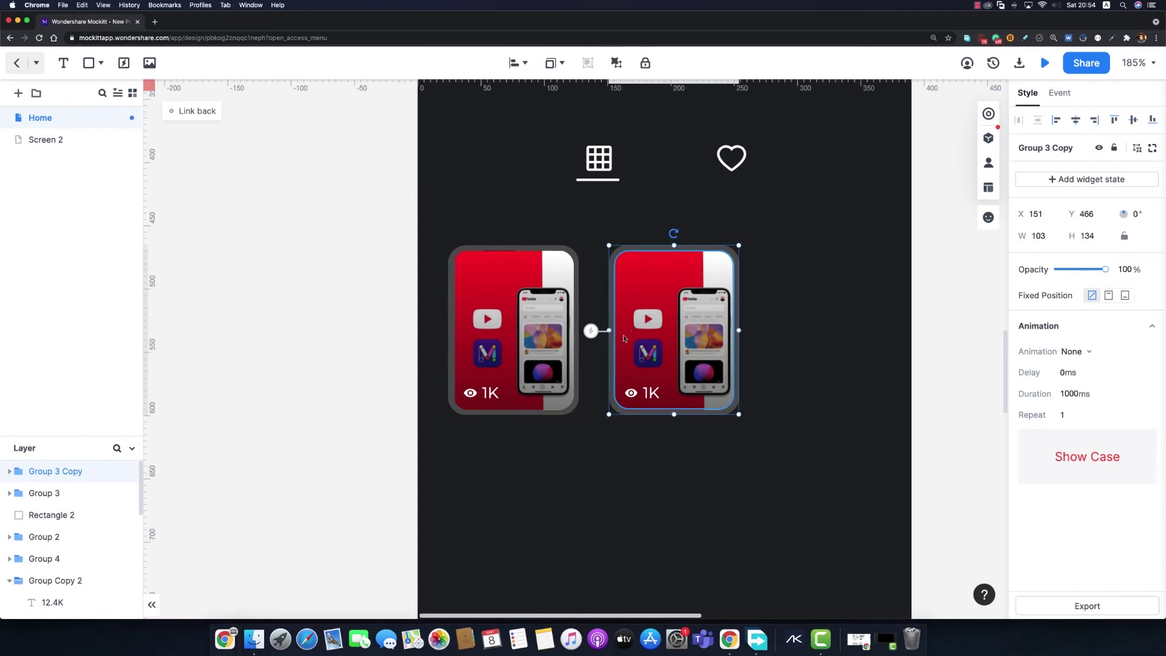
{"action": "key", "text": "super+d"}
{"action": "left_click_drag", "start_coordinate": [657, 473], "coordinate": [814, 295]}
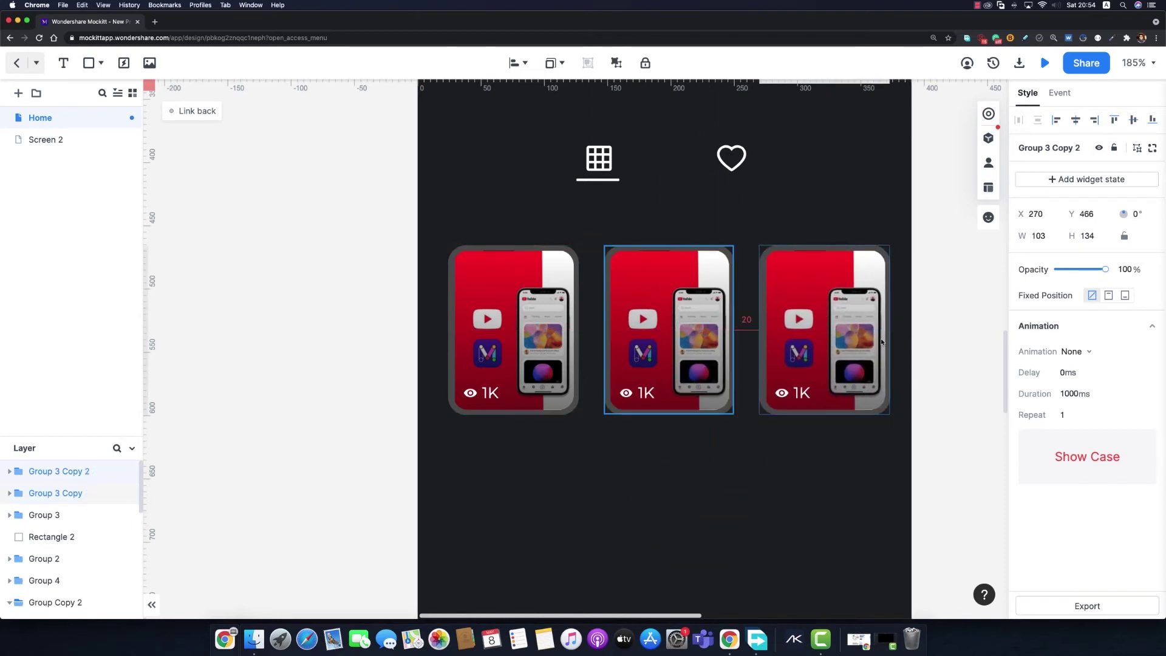
Step: Duplicate the row of three video tiles and place the copies below it with a gap of about 16
{"action": "left_click", "coordinate": [706, 342], "text": "shift"}
{"action": "scroll", "coordinate": [486, 243], "scroll_direction": "down", "scroll_amount": 3}
{"action": "left_click", "coordinate": [486, 206], "text": "shift"}
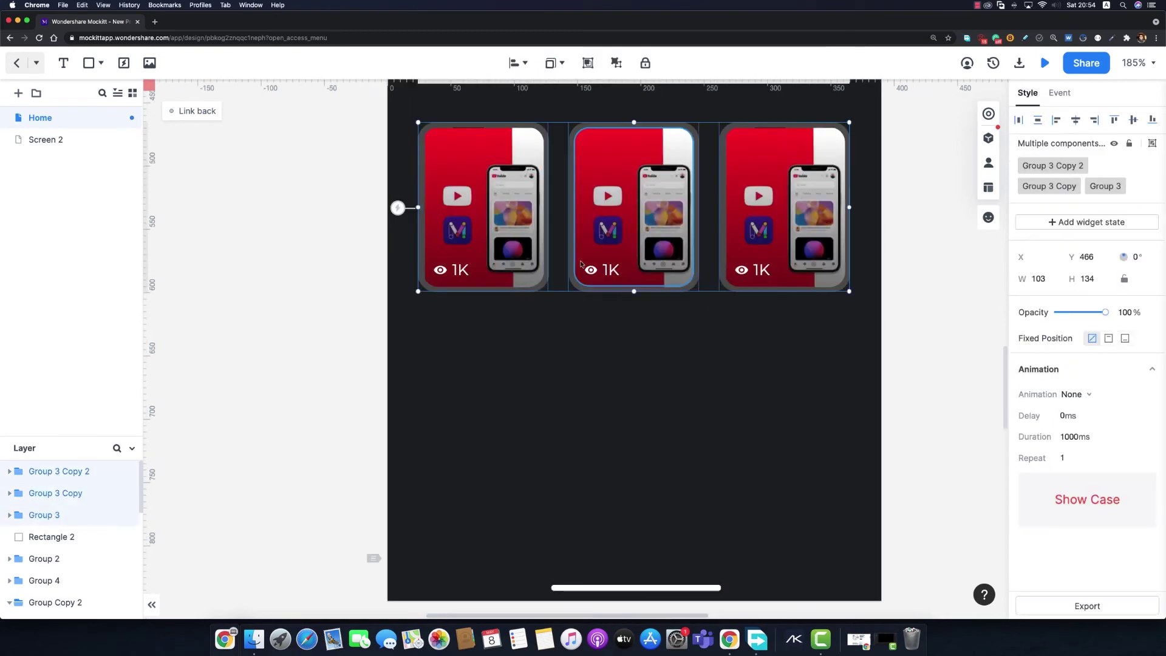
{"action": "key", "text": "super+d"}
{"action": "left_click_drag", "start_coordinate": [614, 298], "coordinate": [613, 321]}
{"action": "key", "text": "Escape"}
{"action": "scroll", "coordinate": [613, 318], "scroll_direction": "down", "scroll_amount": 10}
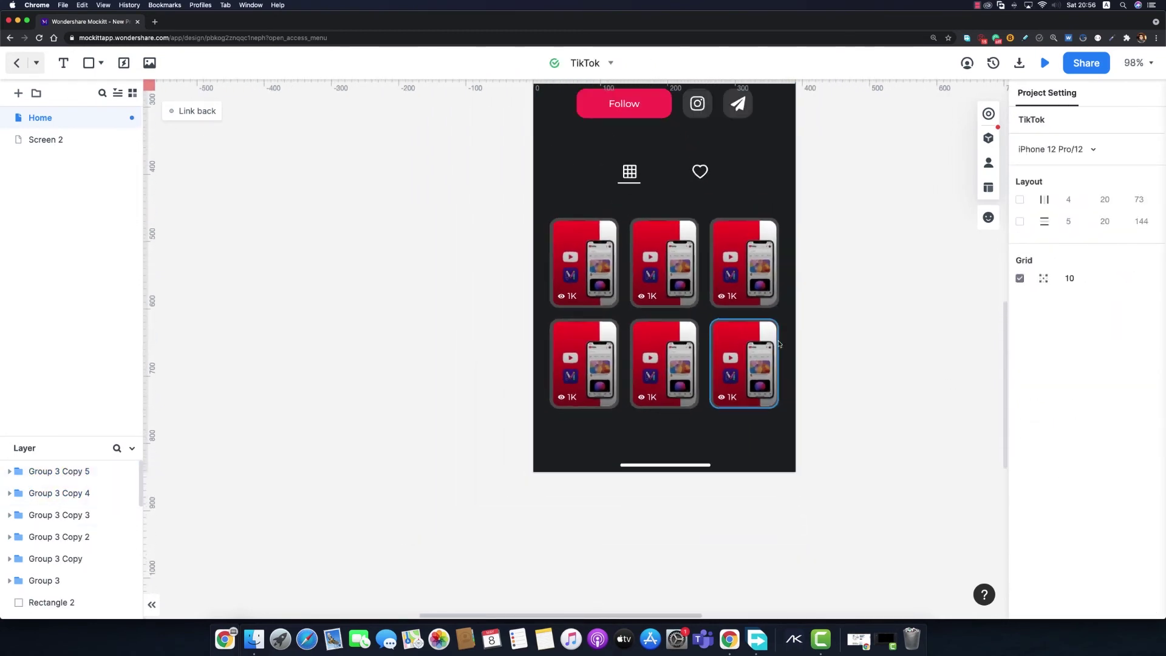
Step: Set the Home screen's height to 894
{"action": "left_click_drag", "start_coordinate": [836, 207], "coordinate": [812, 362]}
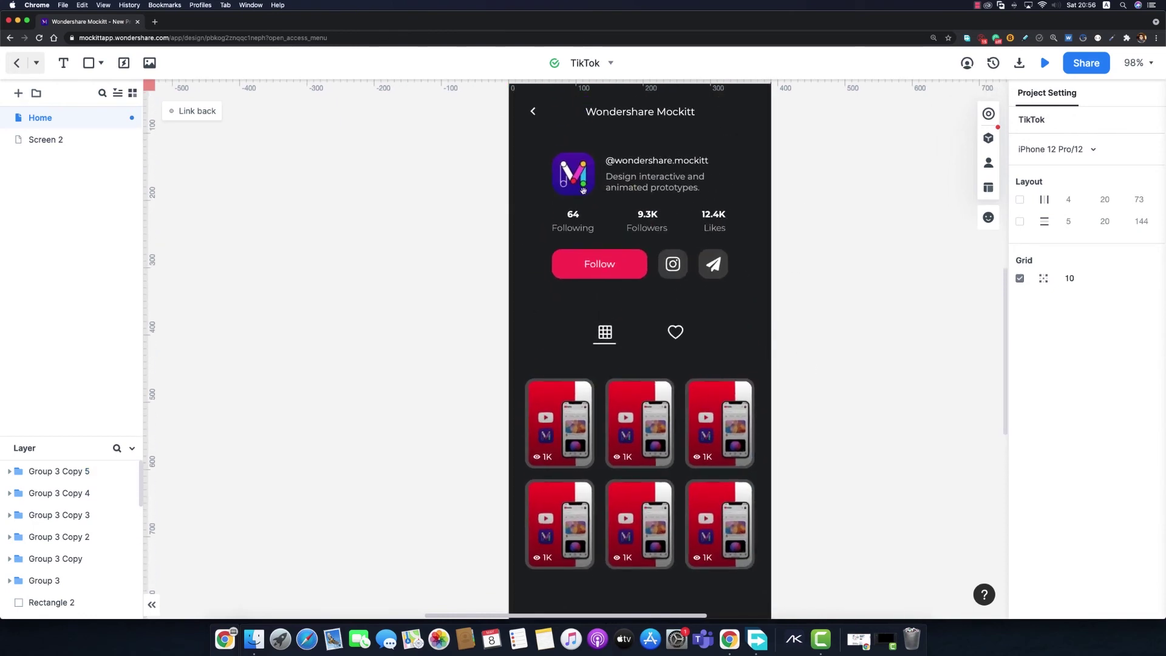
{"action": "scroll", "coordinate": [523, 243], "scroll_direction": "down", "scroll_amount": 3}
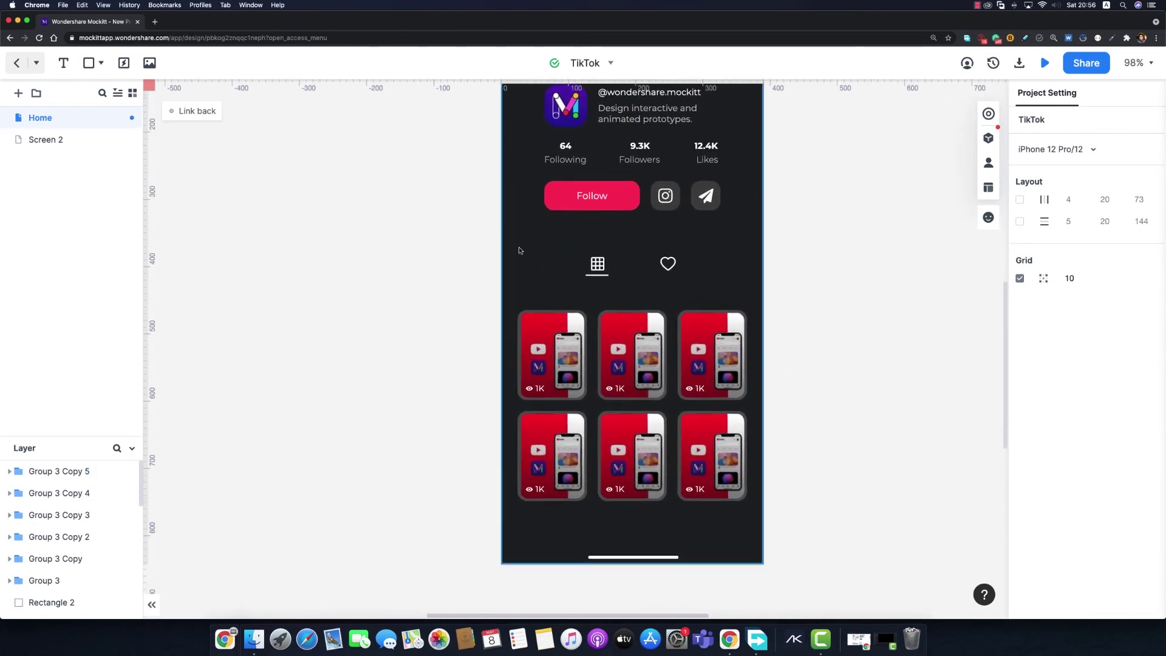
{"action": "left_click_drag", "start_coordinate": [778, 347], "coordinate": [773, 523]}
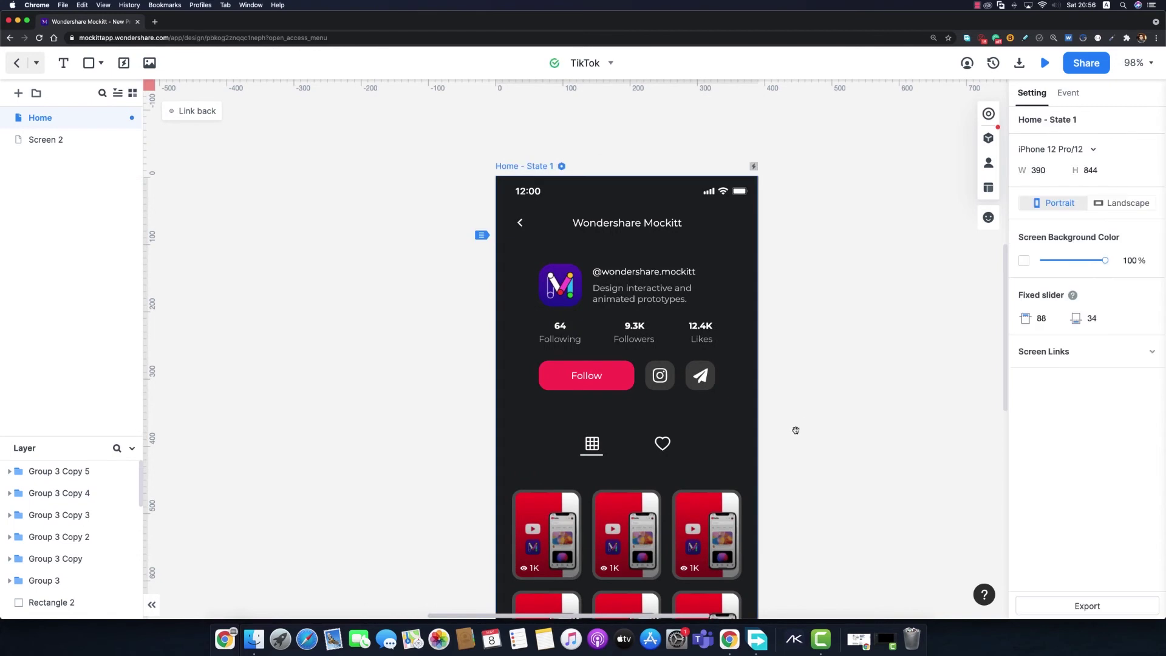
{"action": "left_click_drag", "start_coordinate": [794, 430], "coordinate": [810, 215]}
{"action": "double_click", "coordinate": [1096, 173]}
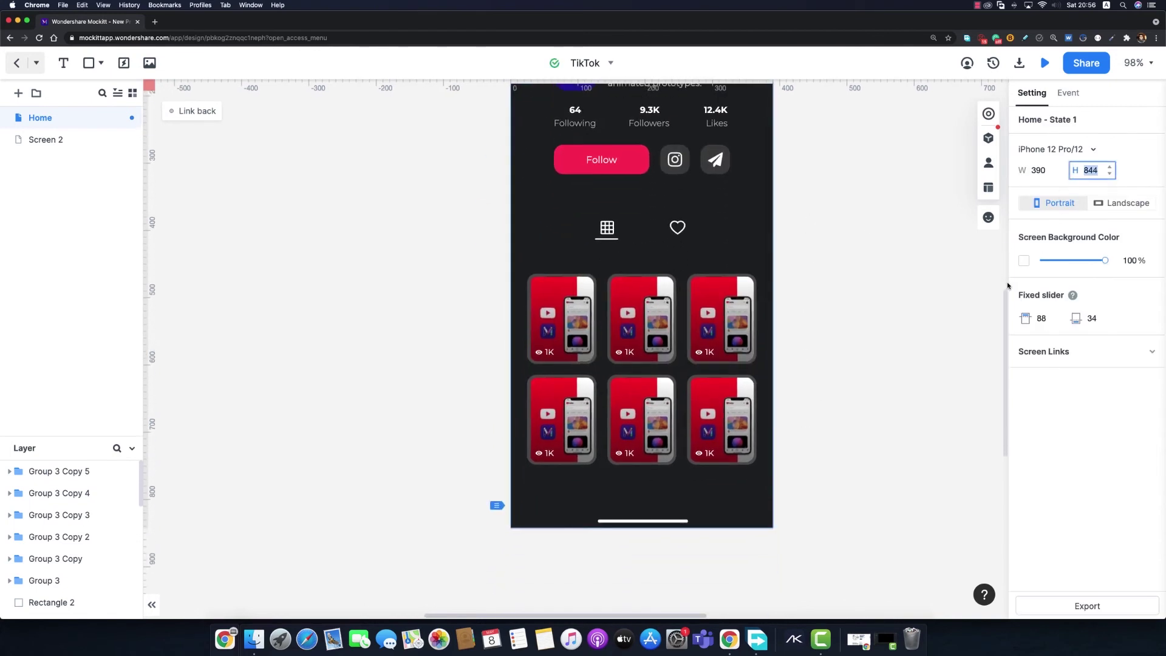
{"action": "type", "text": "894"}
{"action": "key", "text": "Return"}
Step: Extend the dark background rectangle to the screen's new lower edge and move the home indicator's tab bar down to it
{"action": "left_click", "coordinate": [703, 521]}
{"action": "left_click_drag", "start_coordinate": [643, 526], "coordinate": [637, 560]}
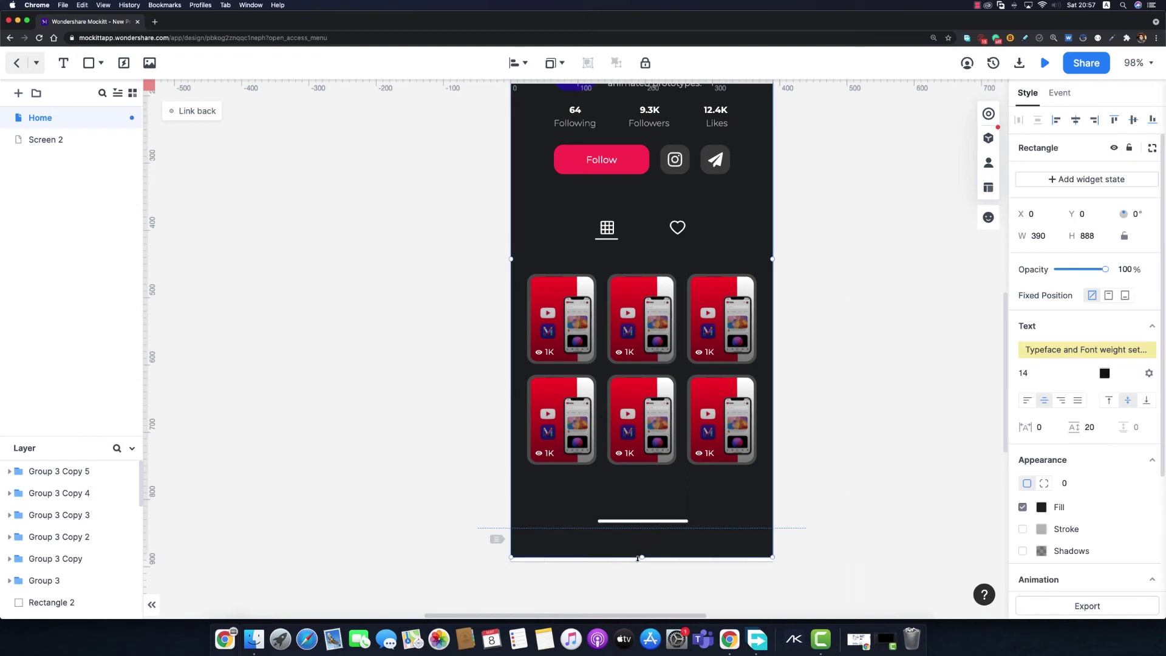
{"action": "left_click", "coordinate": [658, 524]}
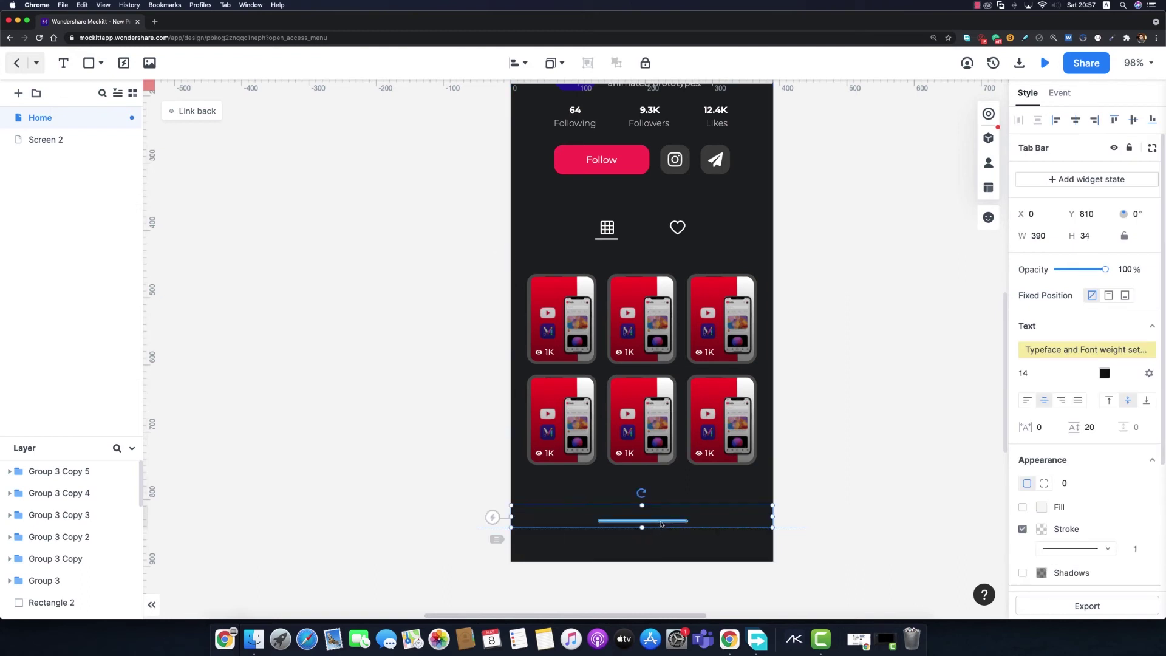
{"action": "left_click", "coordinate": [662, 521], "text": "shift"}
{"action": "left_click_drag", "start_coordinate": [682, 523], "coordinate": [681, 557]}
{"action": "left_click", "coordinate": [833, 421]}
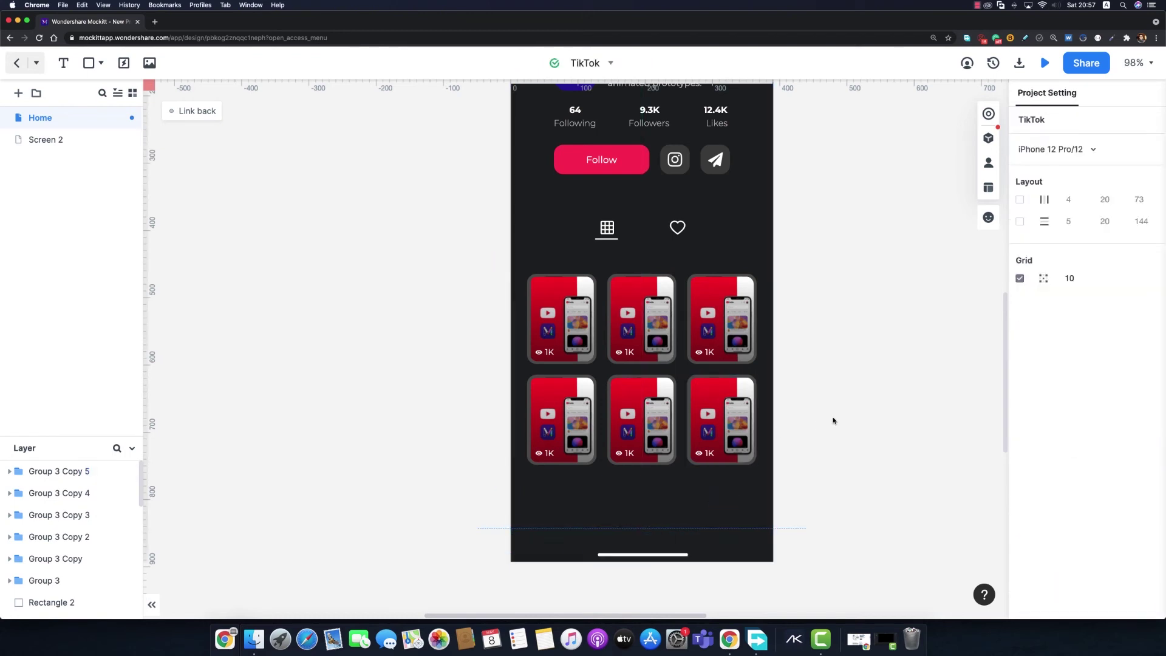
Step: Move the grid and heart tab icons together with the underline up toward the Follow button row
{"action": "left_click_drag", "start_coordinate": [826, 293], "coordinate": [817, 364]}
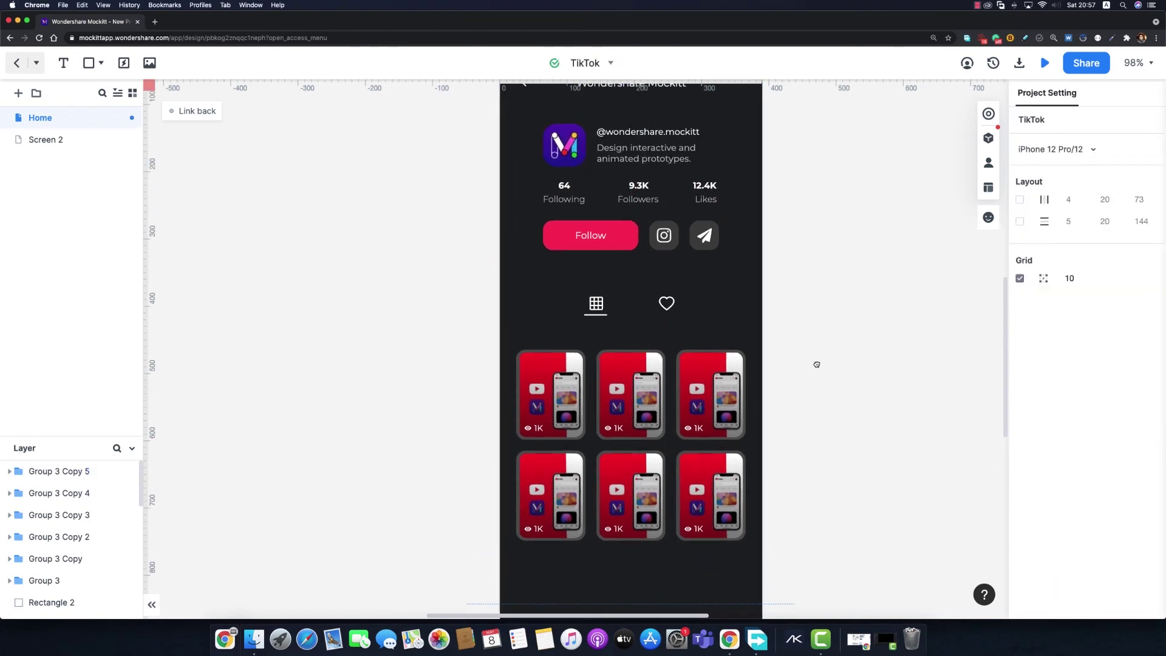
{"action": "left_click", "coordinate": [606, 301]}
{"action": "left_click", "coordinate": [610, 312], "text": "shift"}
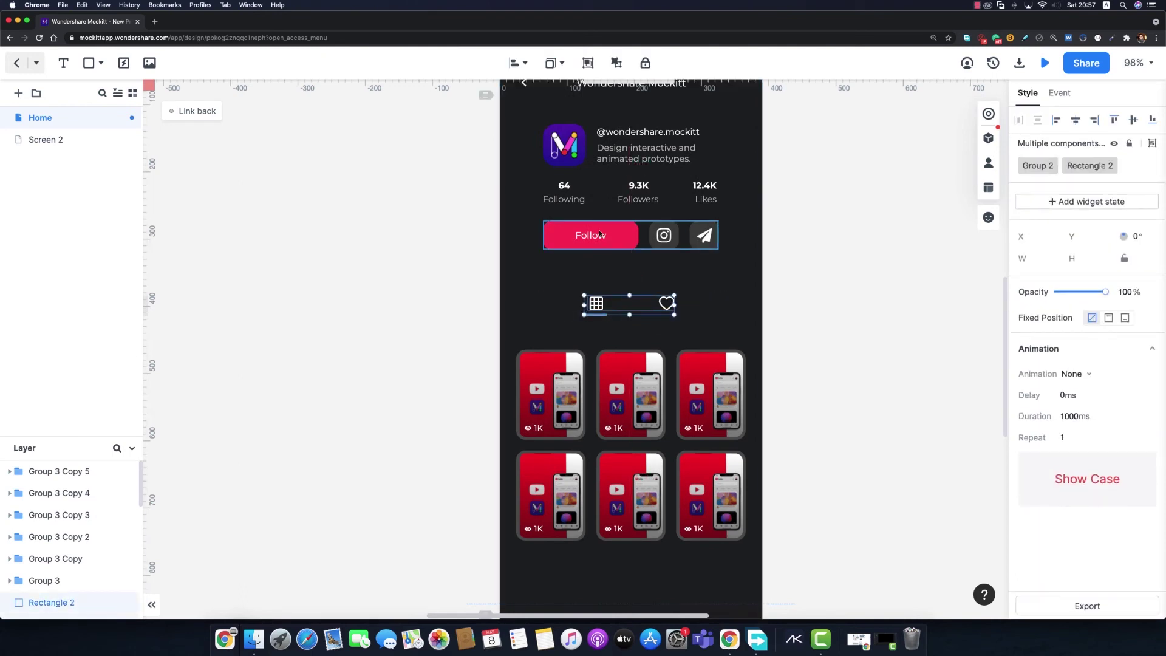
{"action": "key", "text": "shift+Up"}
Step: Move all six video tiles up closer to the tab icons, with the second row at Y 592
{"action": "left_click", "coordinate": [550, 395]}
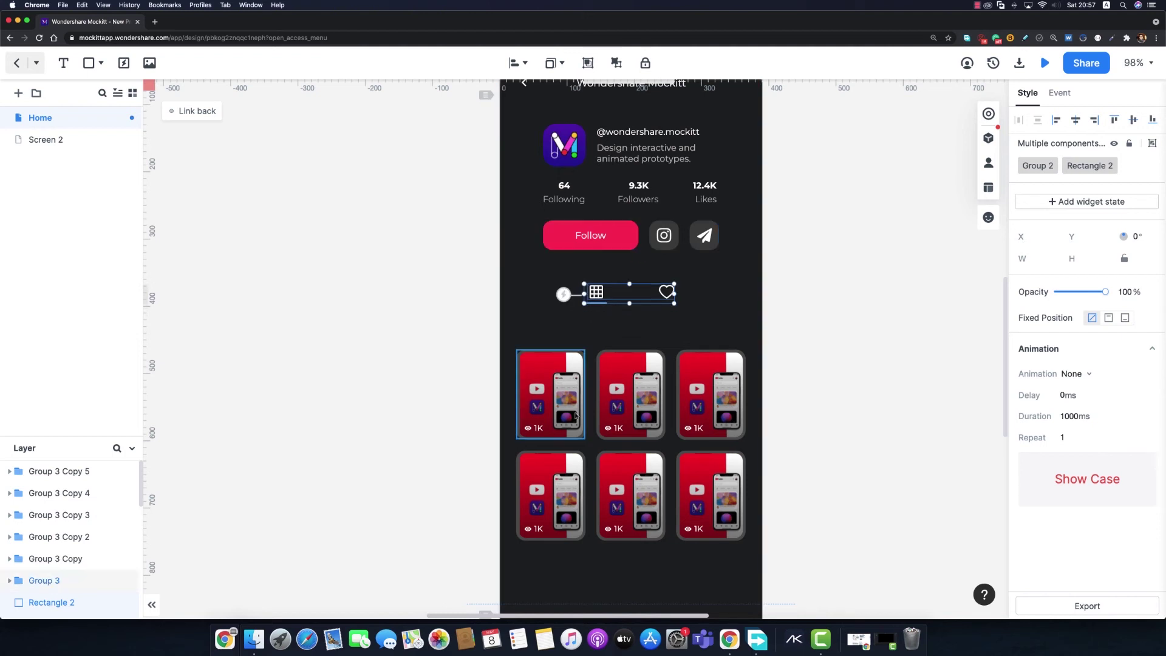
{"action": "left_click", "coordinate": [605, 400], "text": "shift"}
{"action": "left_click", "coordinate": [709, 395], "text": "shift"}
{"action": "left_click", "coordinate": [550, 495], "text": "shift"}
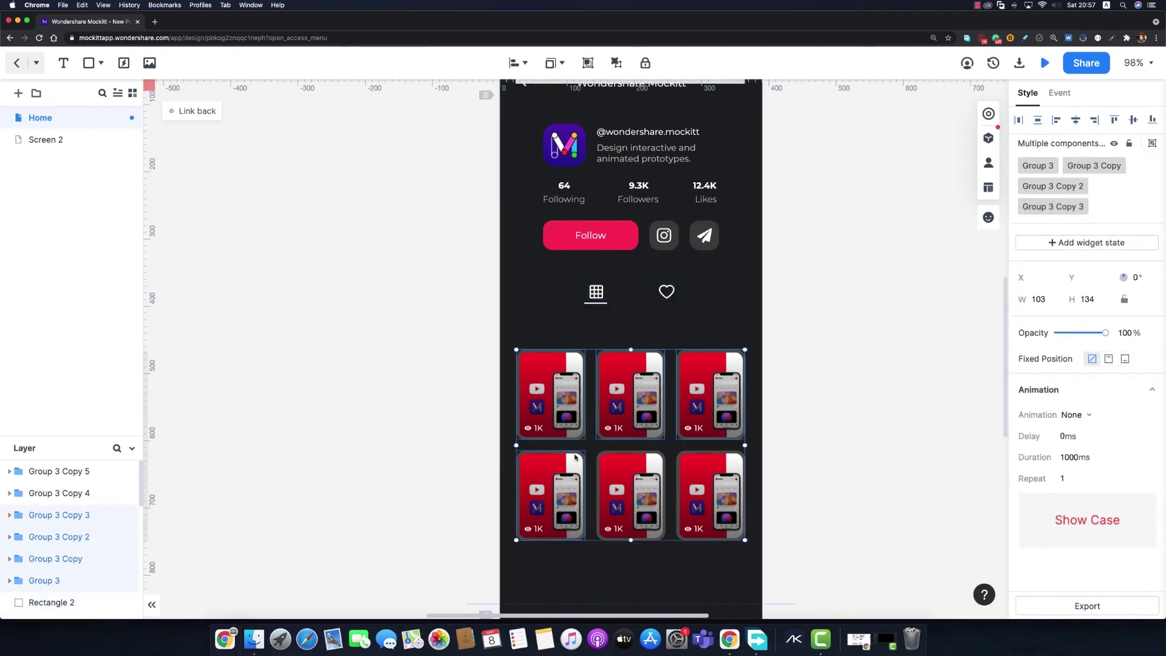
{"action": "left_click", "coordinate": [637, 460], "text": "shift"}
{"action": "left_click", "coordinate": [709, 495], "text": "shift"}
{"action": "left_click_drag", "start_coordinate": [694, 431], "coordinate": [702, 398]}
Step: Duplicate the second row of video tiles and place the copies below it at Y 742 with a gap of 16
{"action": "scroll", "coordinate": [818, 344], "scroll_direction": "down", "scroll_amount": 2}
{"action": "left_click_drag", "start_coordinate": [504, 480], "coordinate": [709, 401]}
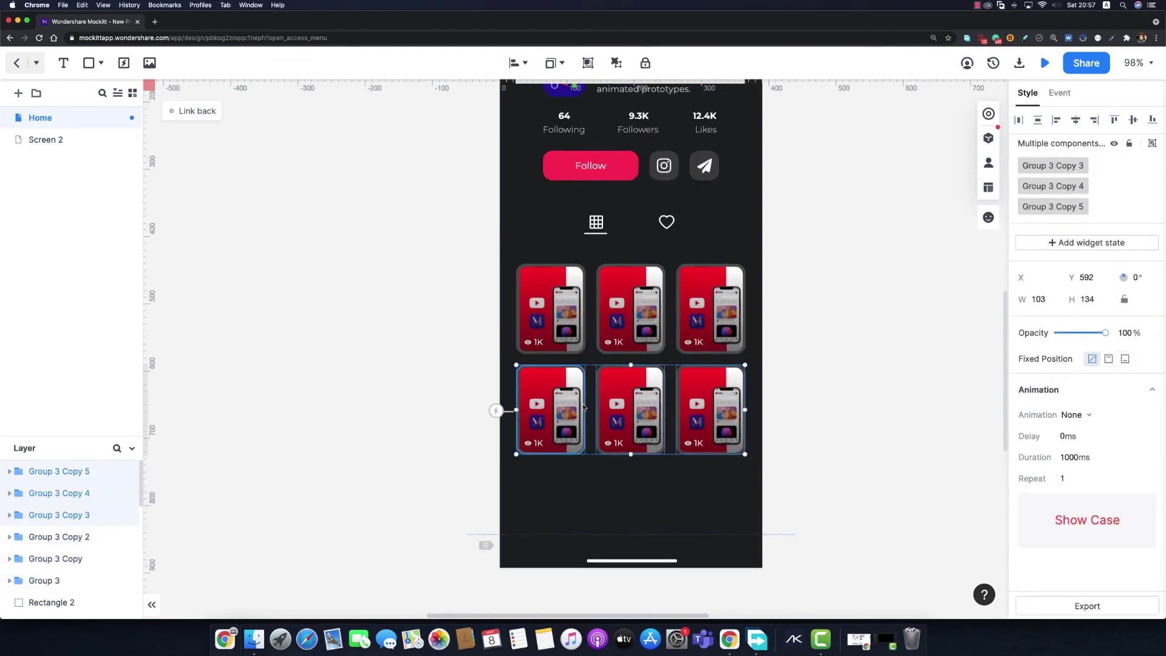
{"action": "key", "text": "super+d"}
{"action": "left_click_drag", "start_coordinate": [550, 493], "coordinate": [553, 487]}
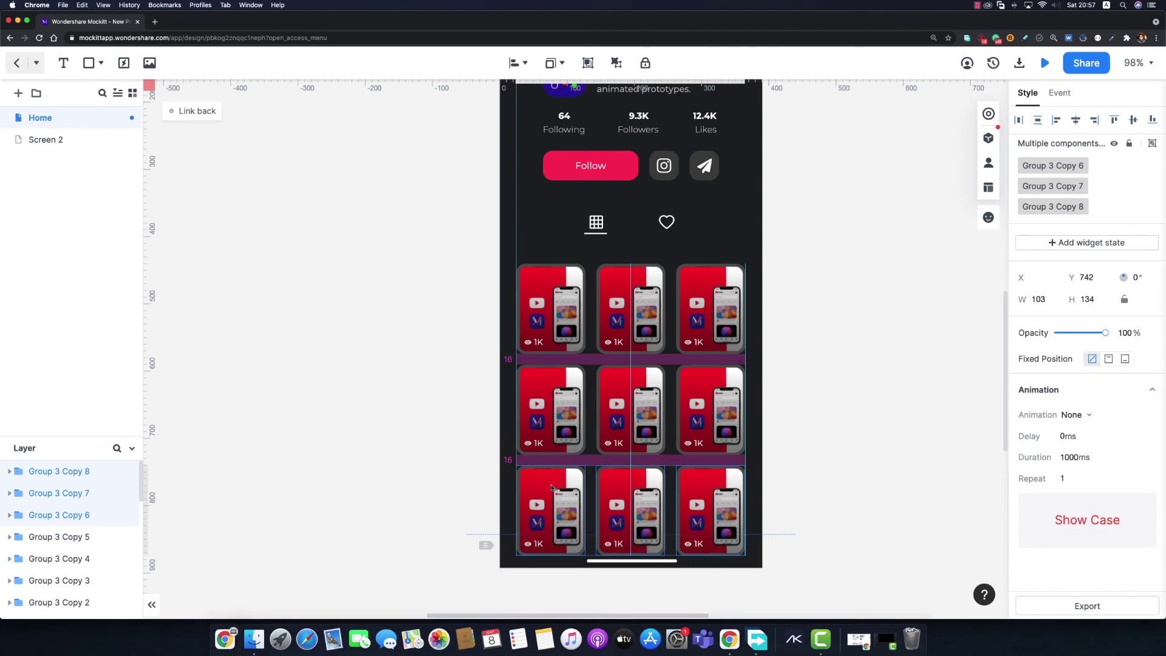
Step: Move all nine video tiles slightly up, closer to the tab icons and away from the home indicator
{"action": "left_click_drag", "start_coordinate": [753, 258], "coordinate": [547, 361]}
{"action": "left_click", "coordinate": [545, 398], "text": "shift"}
{"action": "left_click", "coordinate": [631, 404], "text": "shift"}
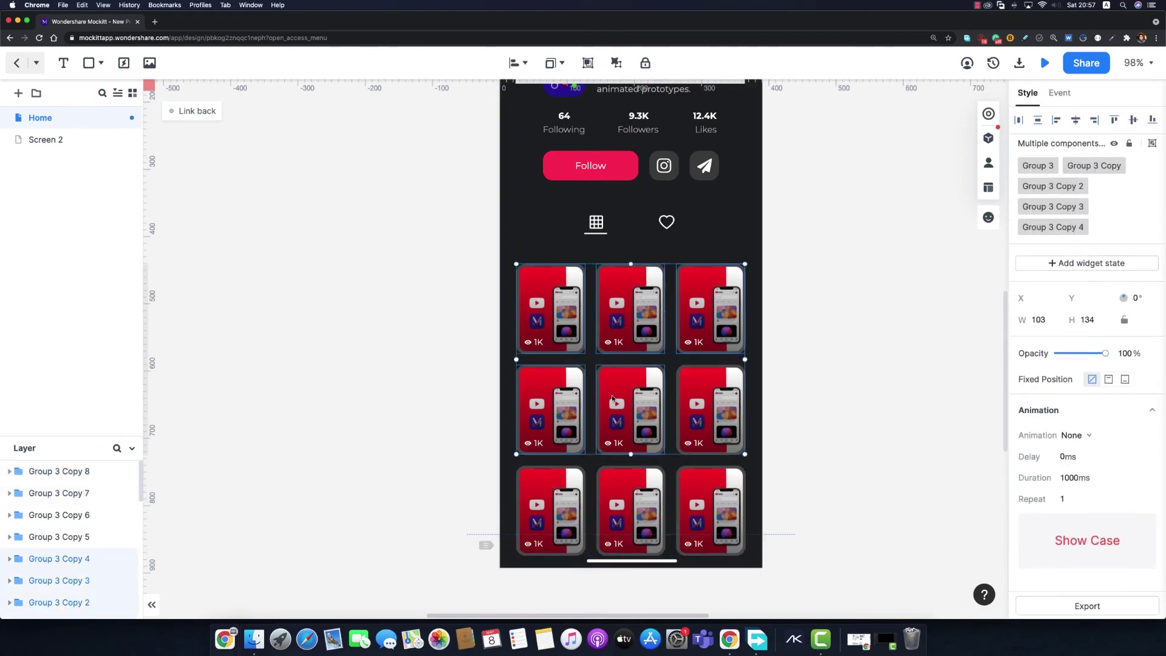
{"action": "left_click", "coordinate": [708, 404], "text": "shift"}
{"action": "left_click", "coordinate": [550, 504], "text": "shift"}
{"action": "left_click", "coordinate": [647, 474], "text": "shift"}
{"action": "left_click", "coordinate": [695, 480], "text": "shift"}
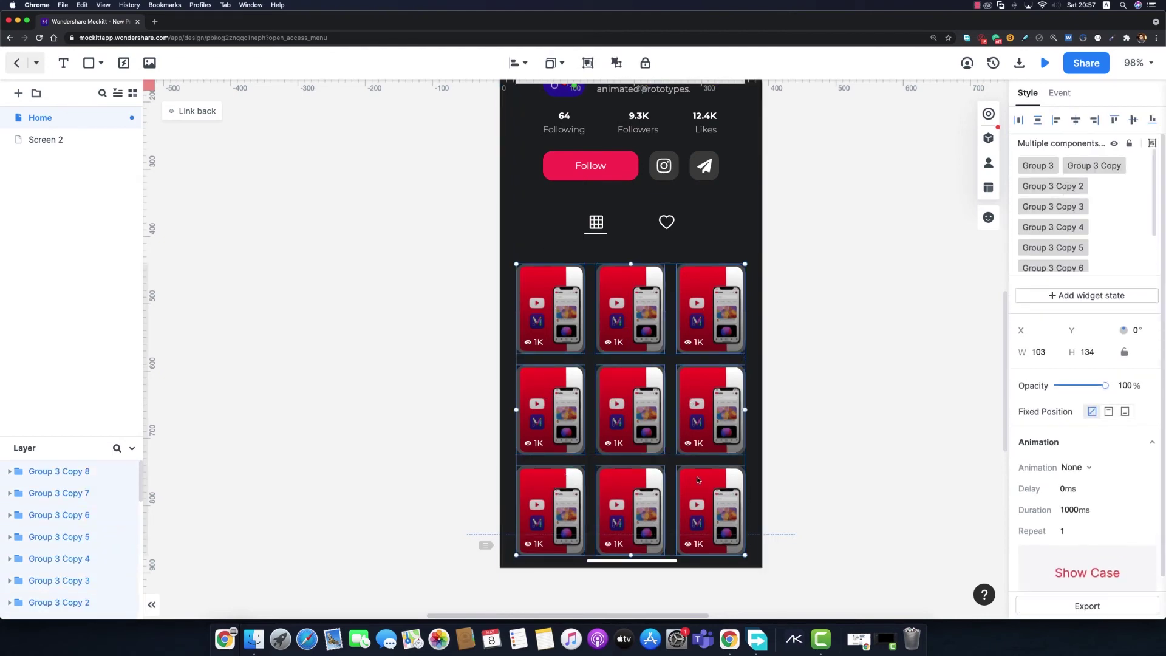
{"action": "left_click", "coordinate": [814, 406]}
Step: Preview the finished Home screen on the phone mockup and return to the editor
{"action": "left_click_drag", "start_coordinate": [815, 406], "coordinate": [828, 389]}
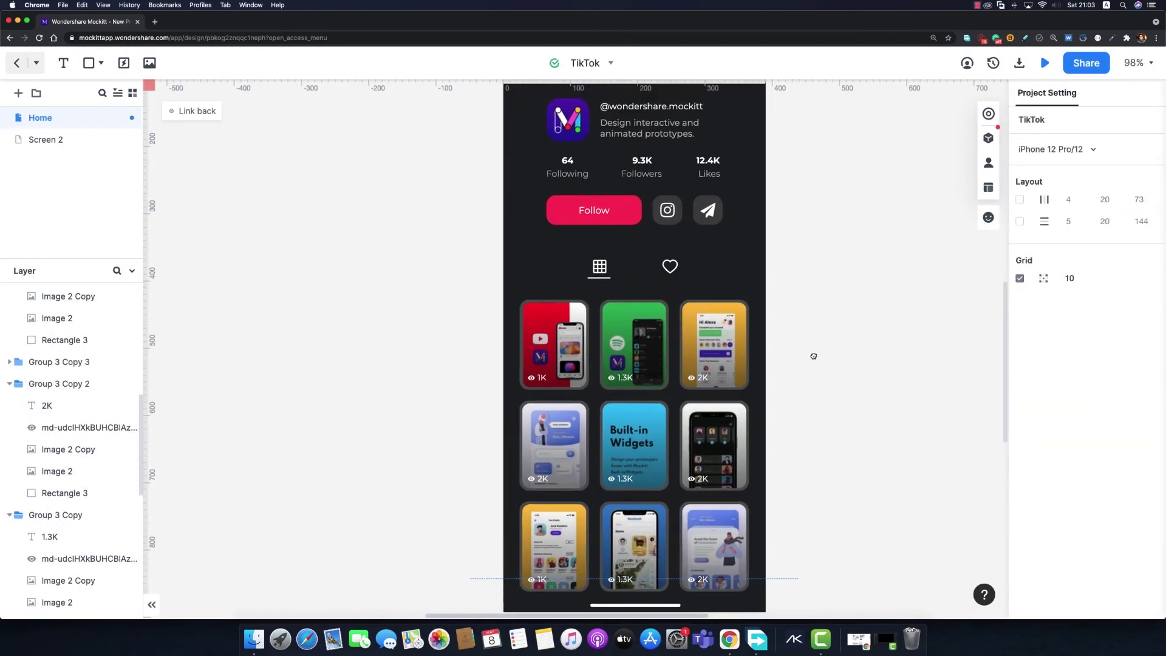
{"action": "left_click_drag", "start_coordinate": [817, 354], "coordinate": [833, 339]}
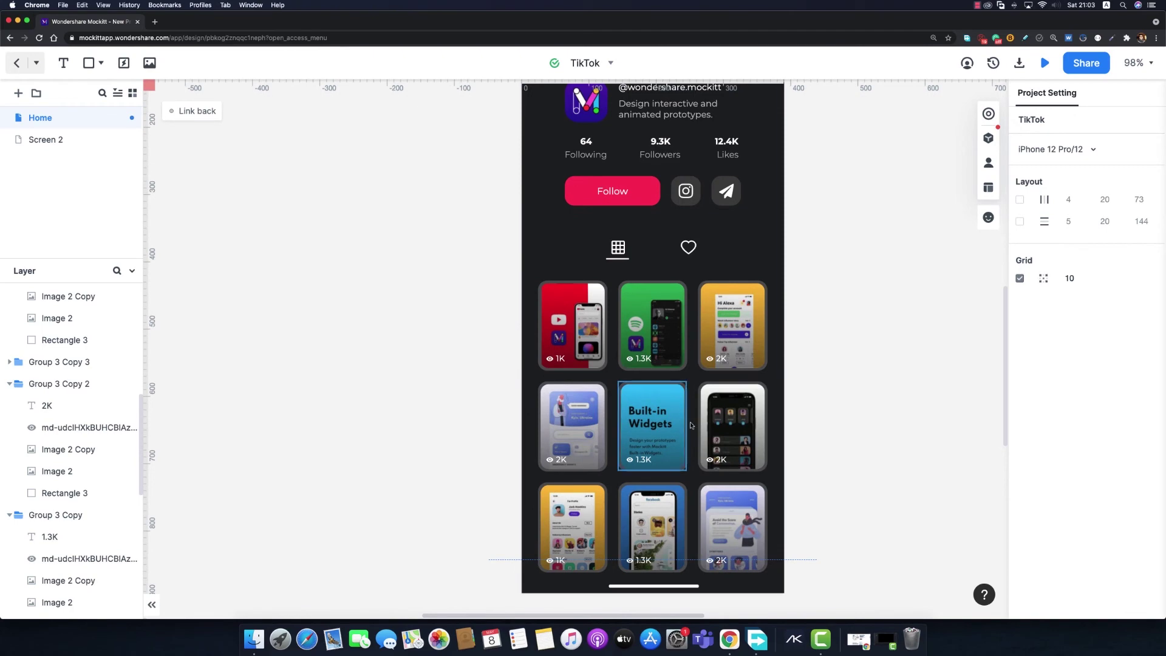
{"action": "scroll", "coordinate": [851, 385], "scroll_direction": "down", "scroll_amount": 2}
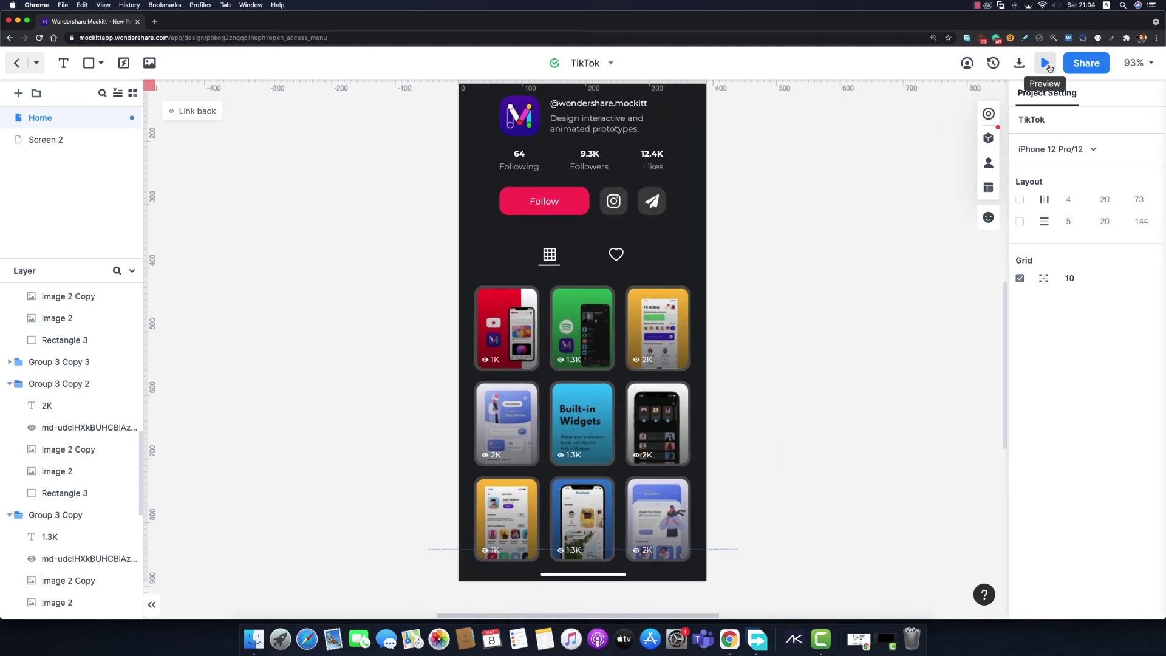
{"action": "left_click", "coordinate": [1047, 64]}
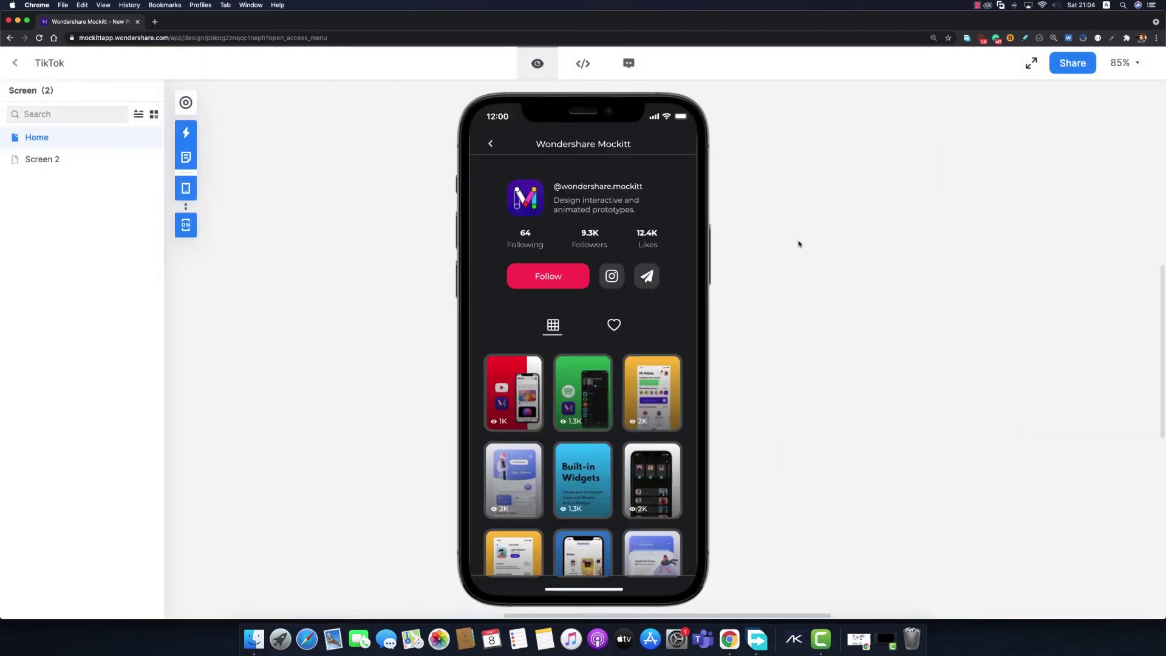
{"action": "mouse_move", "coordinate": [666, 341]}
{"action": "left_mouse_down"}
{"action": "mouse_move", "coordinate": [669, 311]}
{"action": "mouse_move", "coordinate": [660, 344]}
{"action": "left_mouse_up"}
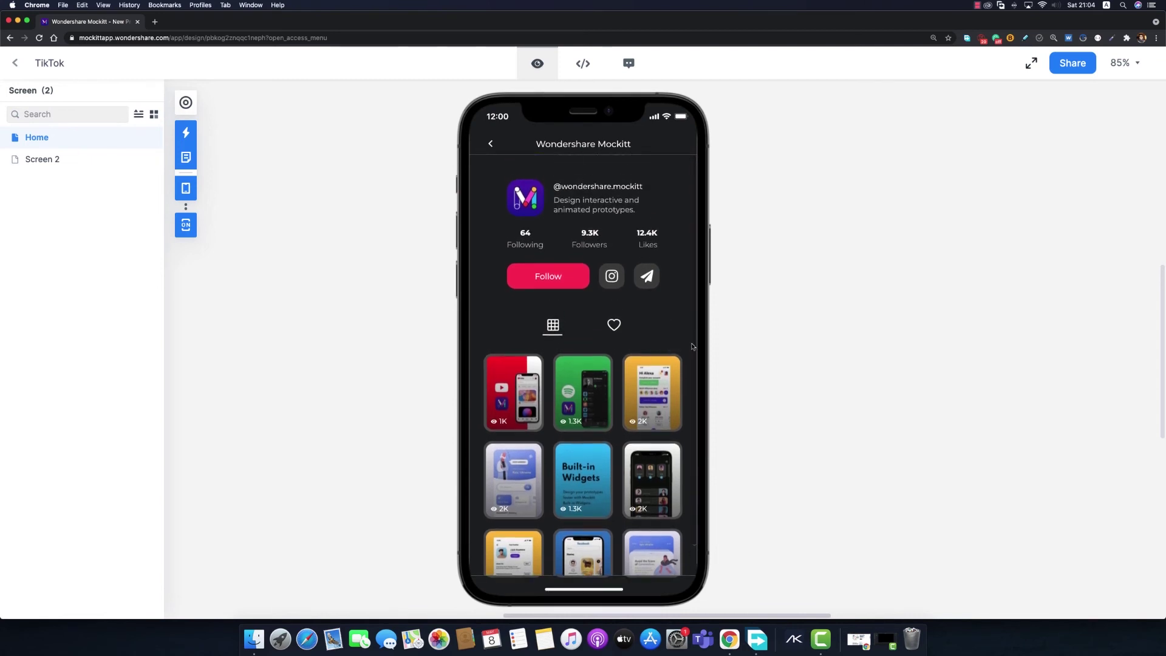
{"action": "left_click", "coordinate": [16, 64]}
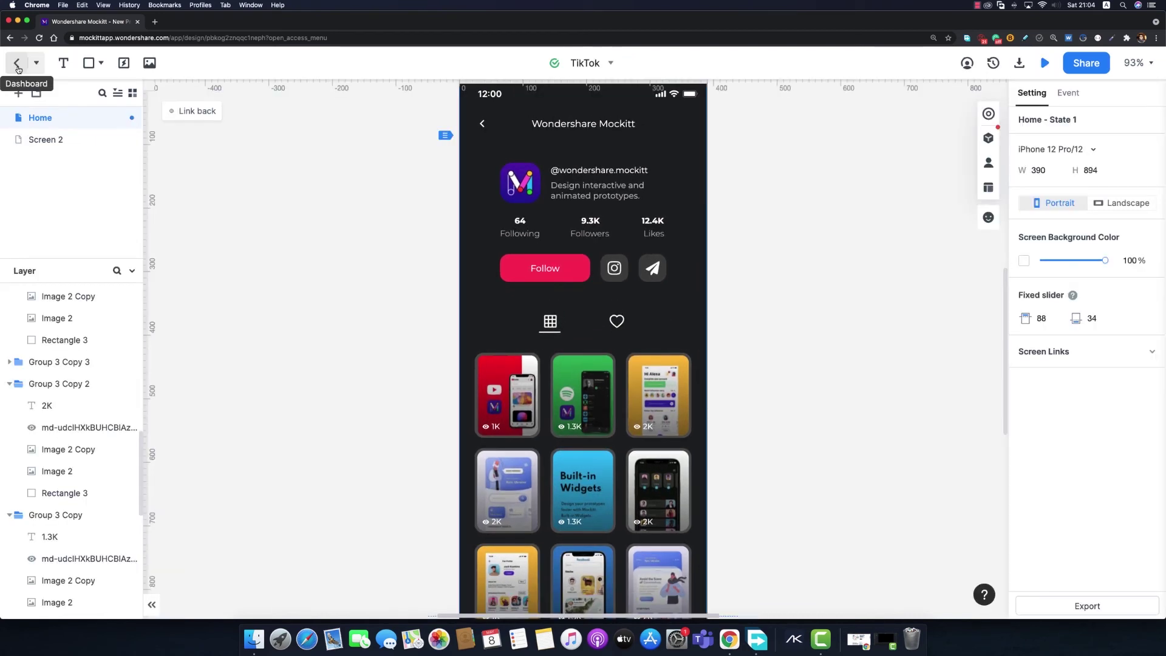
Step: Add a new screen to the project directly below Home and name it Detail
{"action": "left_click", "coordinate": [510, 368]}
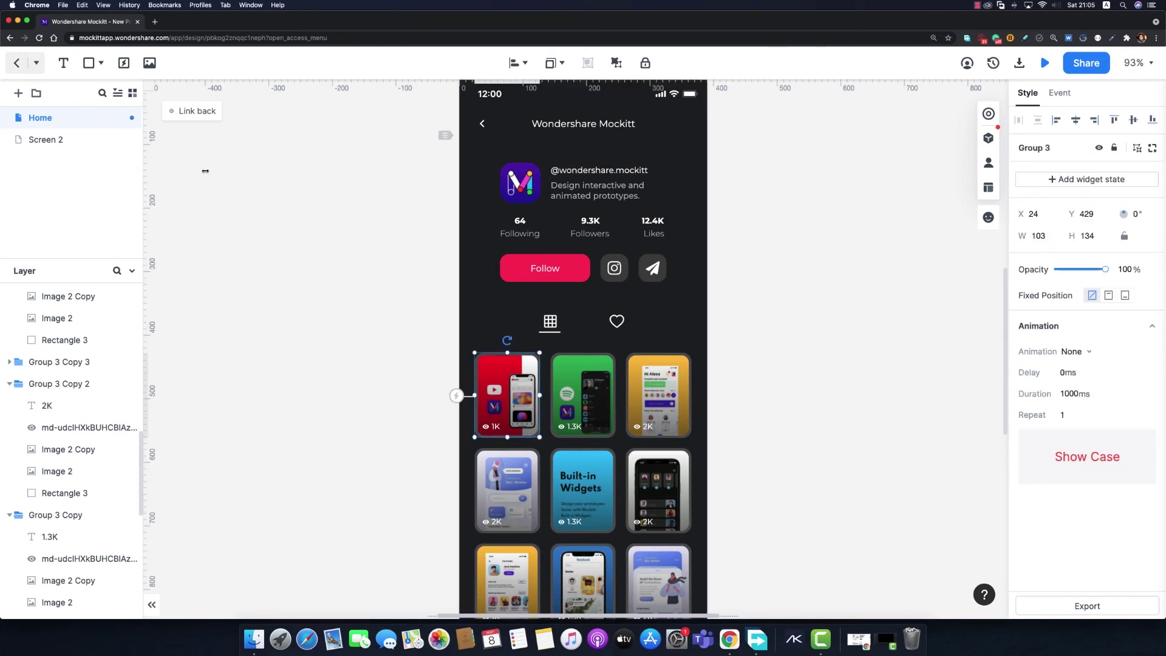
{"action": "left_click", "coordinate": [124, 140]}
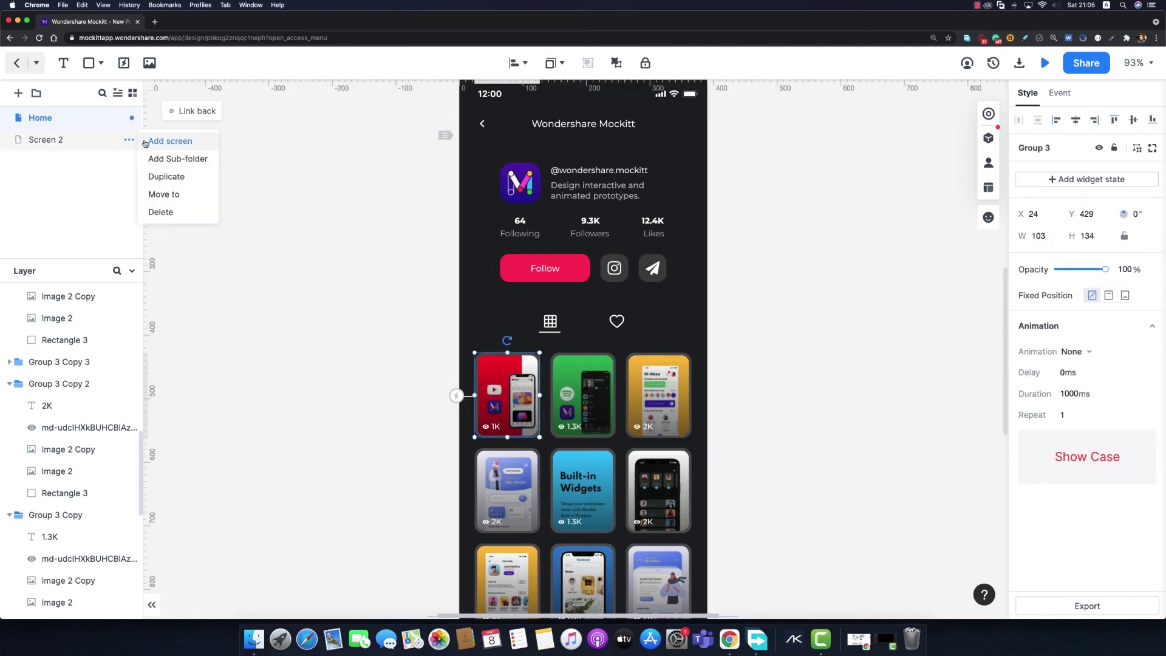
{"action": "left_click", "coordinate": [59, 124]}
{"action": "left_click", "coordinate": [17, 93]}
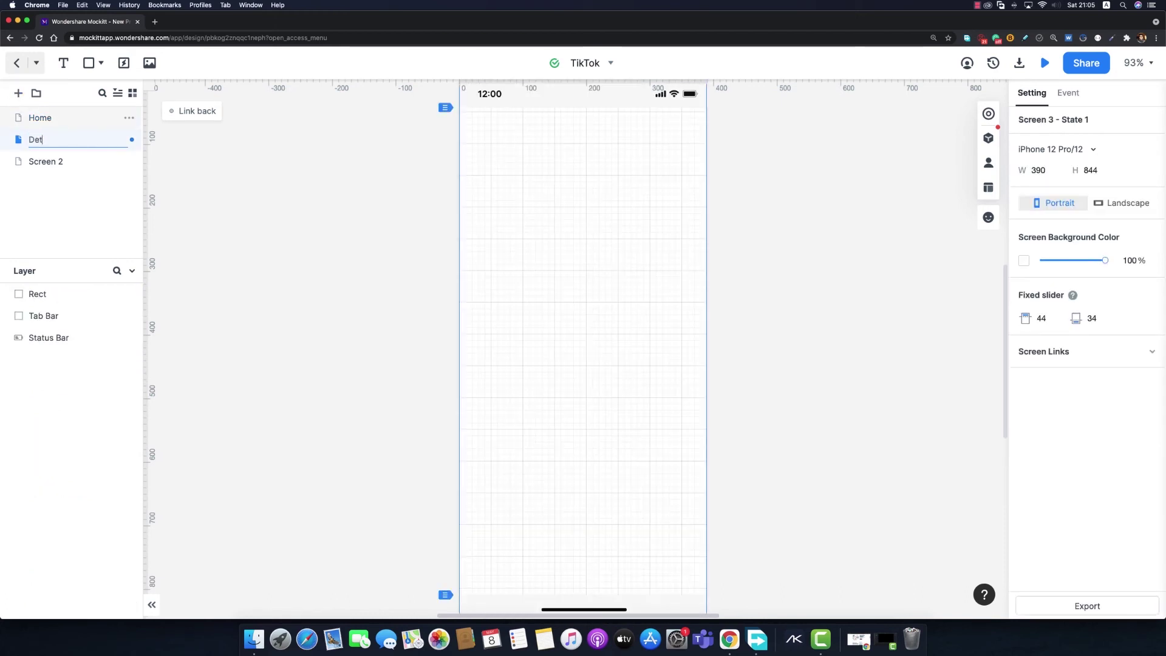
{"action": "type", "text": "l"}
{"action": "key", "text": "Return"}
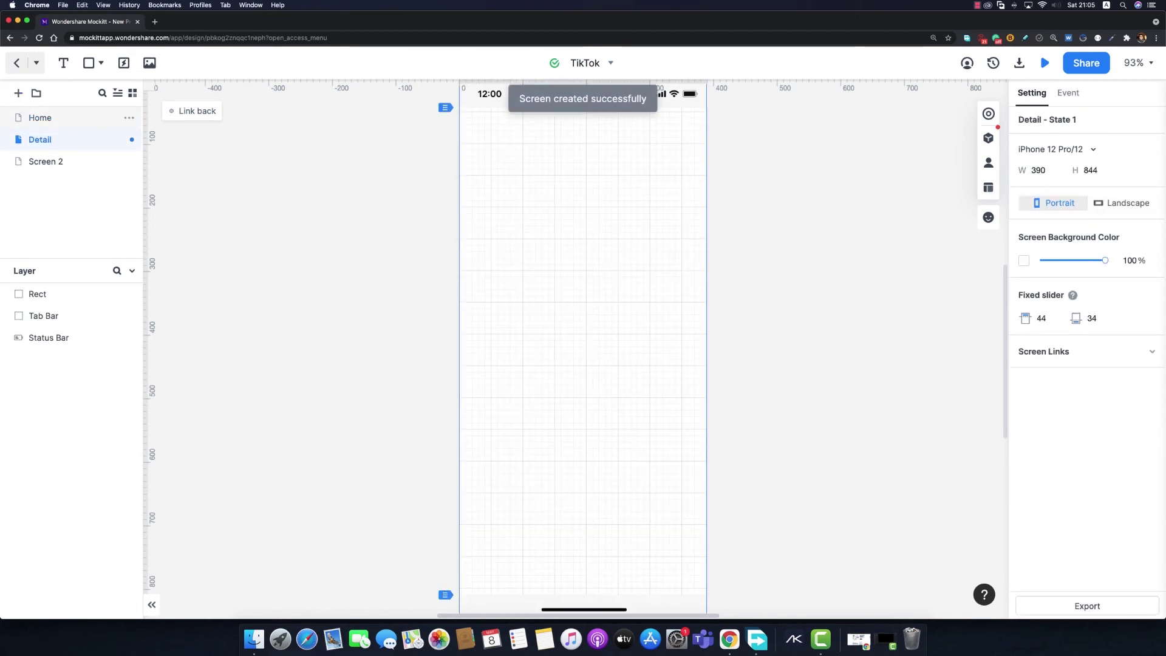
Step: Copy the dark background rectangle from the Home screen and paste it into the Detail screen
{"action": "left_click", "coordinate": [40, 119]}
{"action": "left_click", "coordinate": [476, 309]}
{"action": "left_click", "coordinate": [85, 140]}
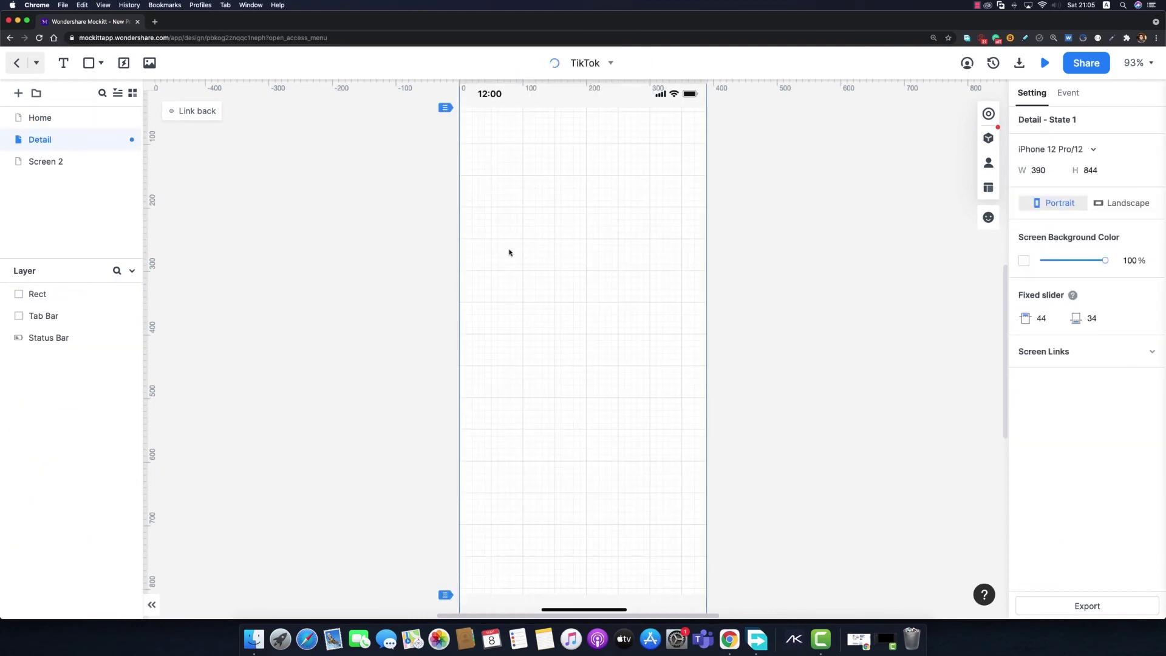
{"action": "key", "text": "super+v"}
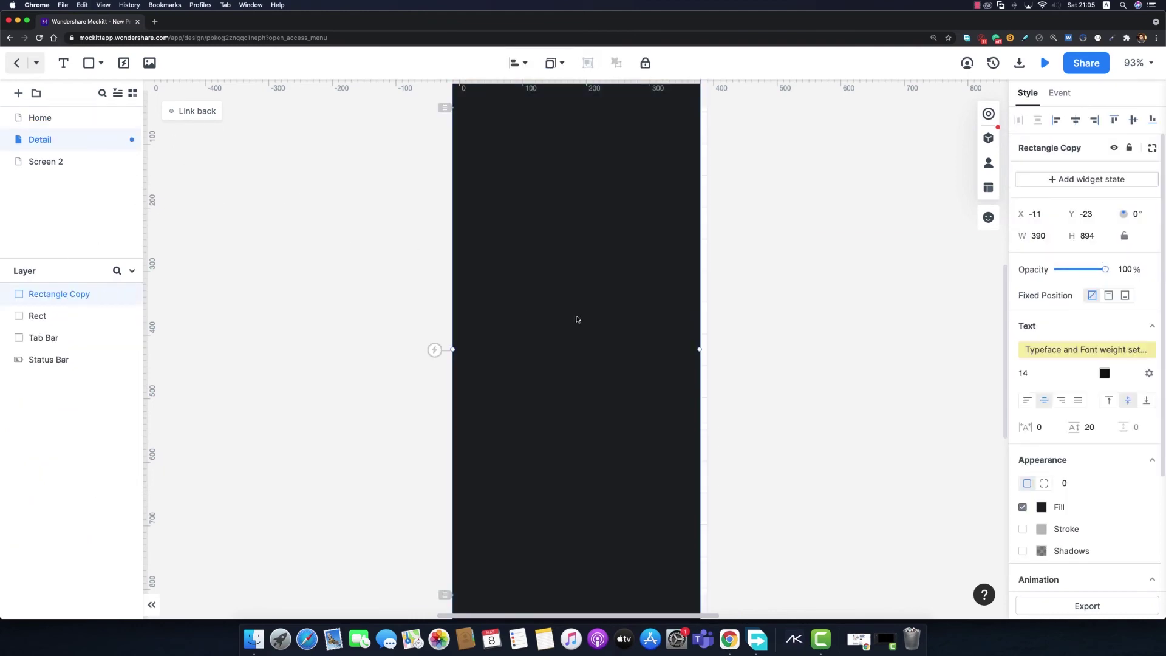
Step: Fit the pasted rectangle to the screen at X 0, Y 0 with height 844, and send it behind all other layers
{"action": "scroll", "coordinate": [578, 318], "scroll_direction": "down", "scroll_amount": 3}
{"action": "mouse_move", "coordinate": [570, 313]}
{"action": "left_mouse_down"}
{"action": "mouse_move", "coordinate": [575, 331]}
{"action": "mouse_move", "coordinate": [578, 316]}
{"action": "left_mouse_up"}
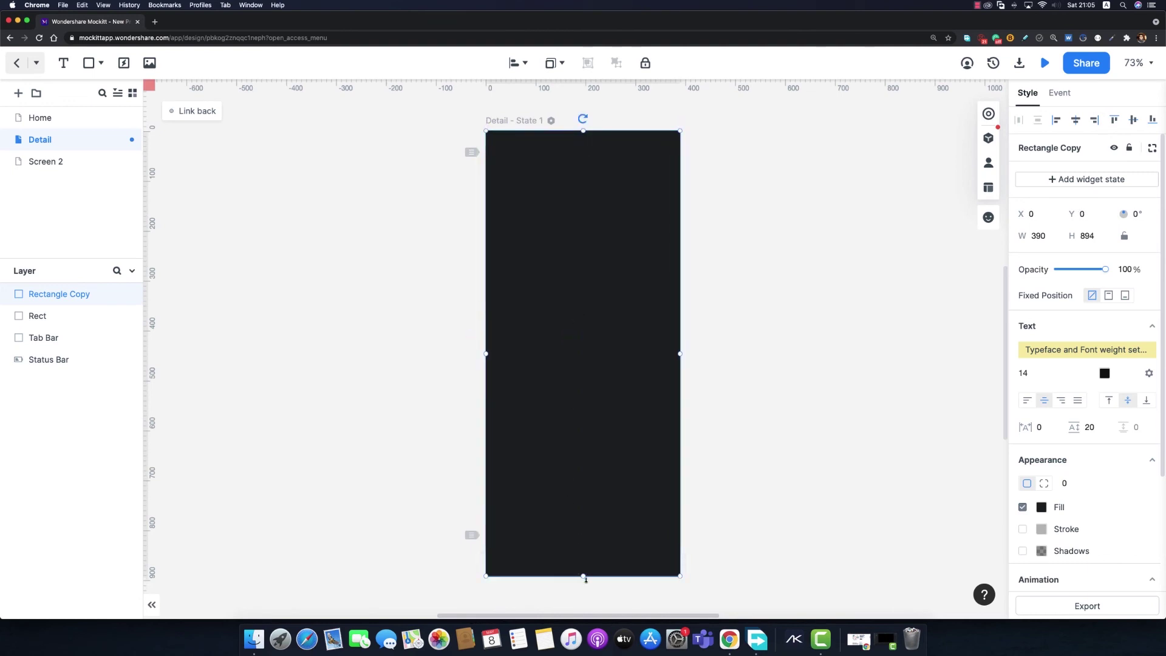
{"action": "left_click_drag", "start_coordinate": [583, 576], "coordinate": [586, 552]}
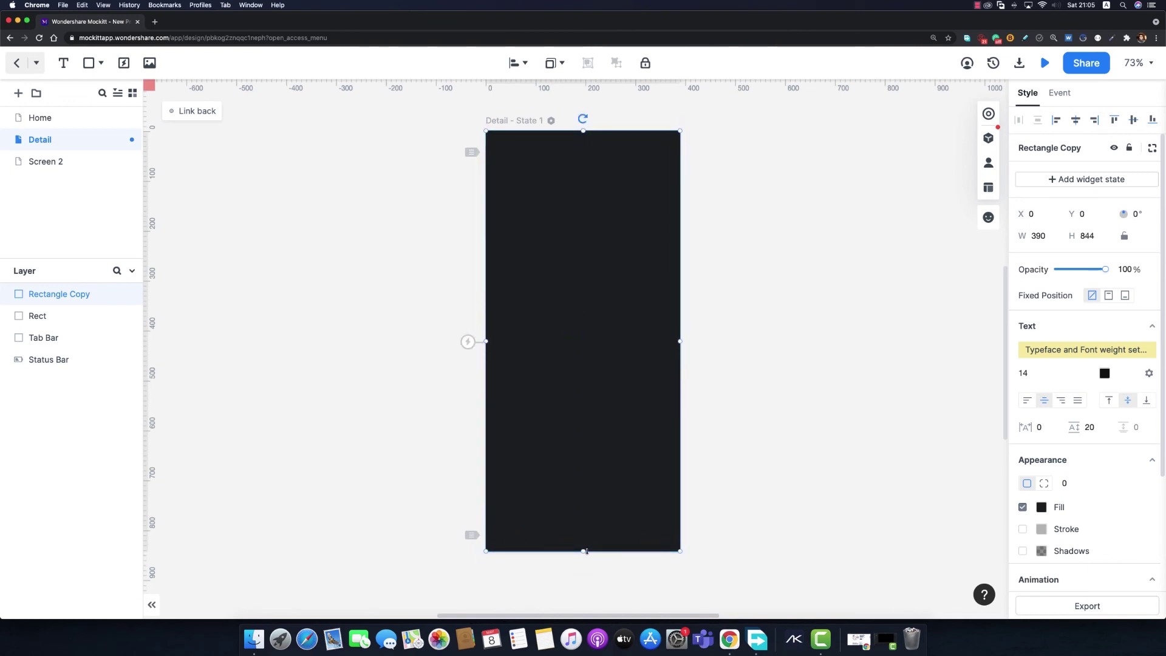
{"action": "left_click_drag", "start_coordinate": [77, 294], "coordinate": [66, 359]}
Step: Turn off the Status Bar's fill and make its text white
{"action": "left_click", "coordinate": [1022, 372]}
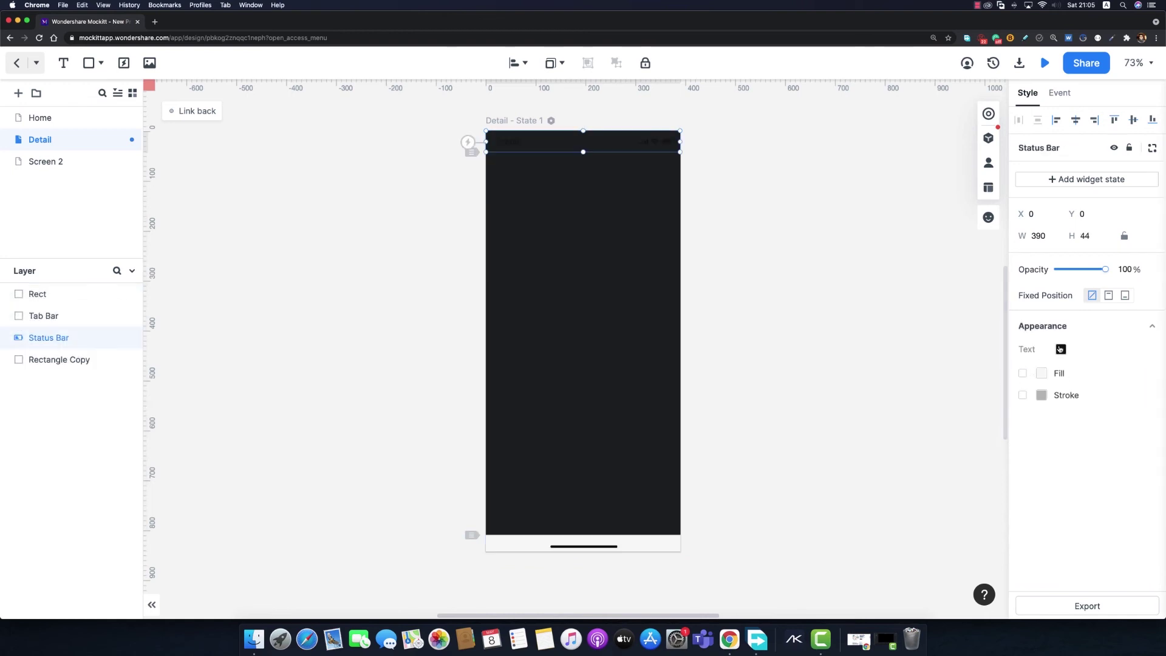
{"action": "left_click", "coordinate": [1061, 349]}
{"action": "left_click_drag", "start_coordinate": [879, 362], "coordinate": [842, 270]}
{"action": "left_click", "coordinate": [741, 416]}
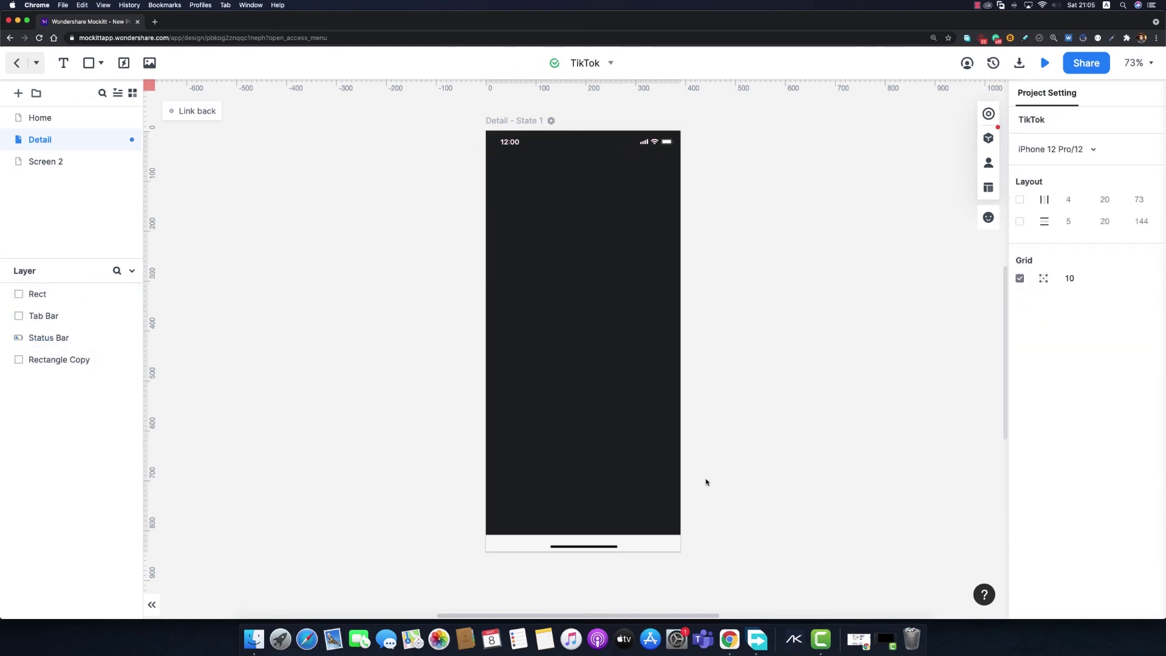
Step: Turn off the Tab Bar's fill and make the home indicator white
{"action": "left_click", "coordinate": [663, 544]}
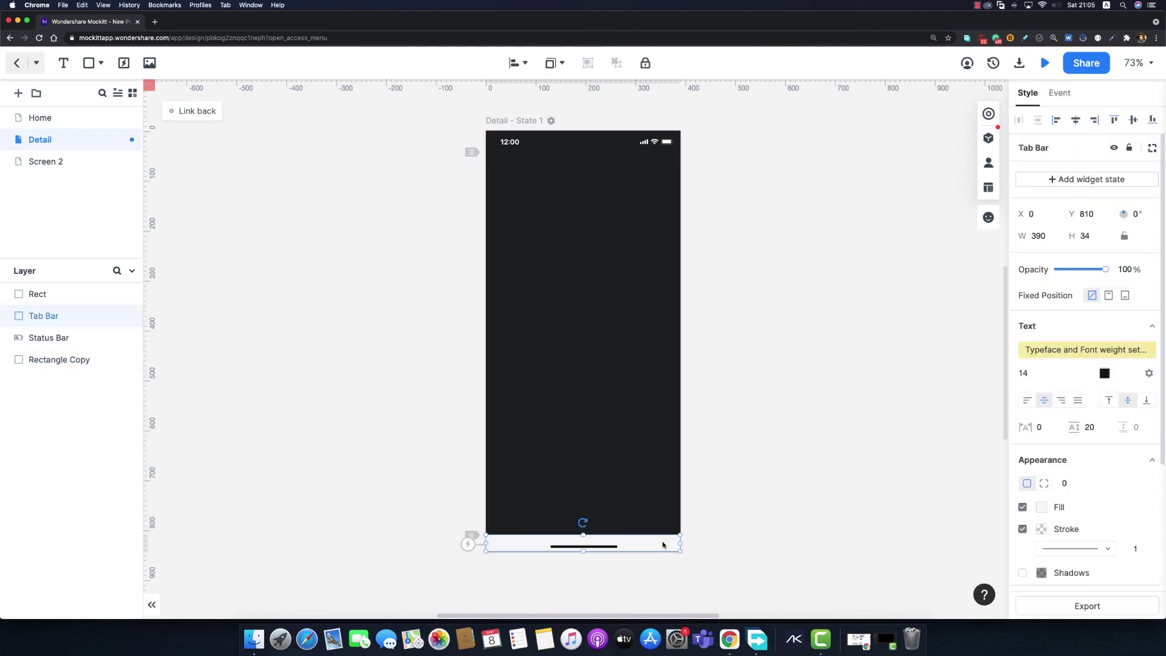
{"action": "left_click", "coordinate": [1023, 508]}
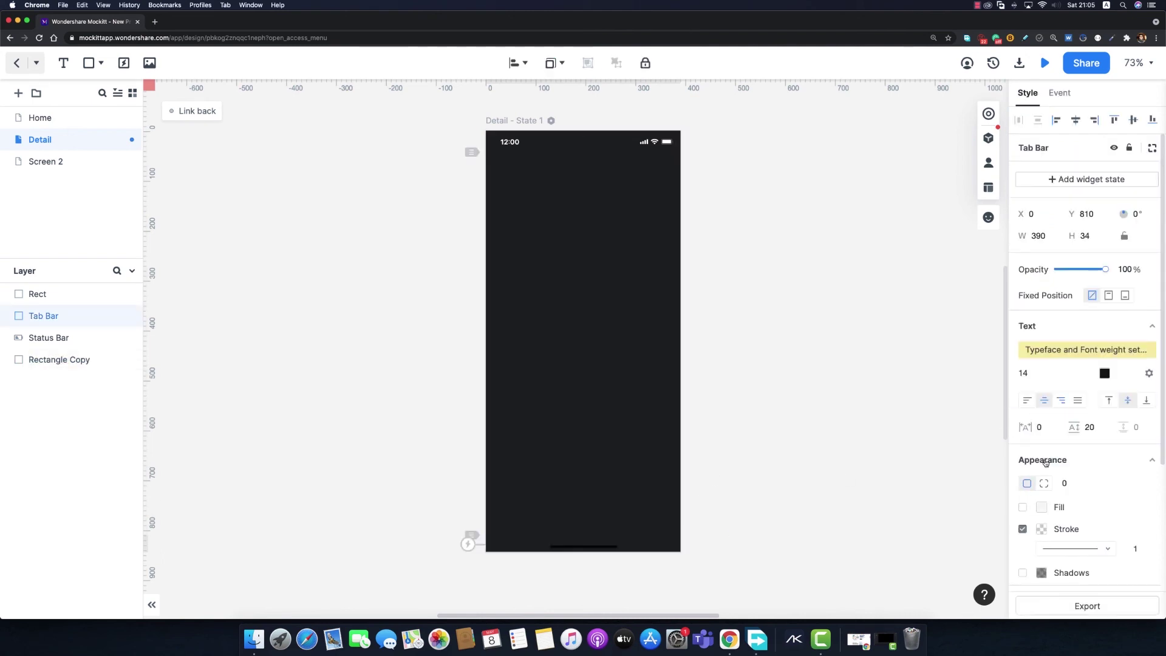
{"action": "left_click", "coordinate": [818, 354]}
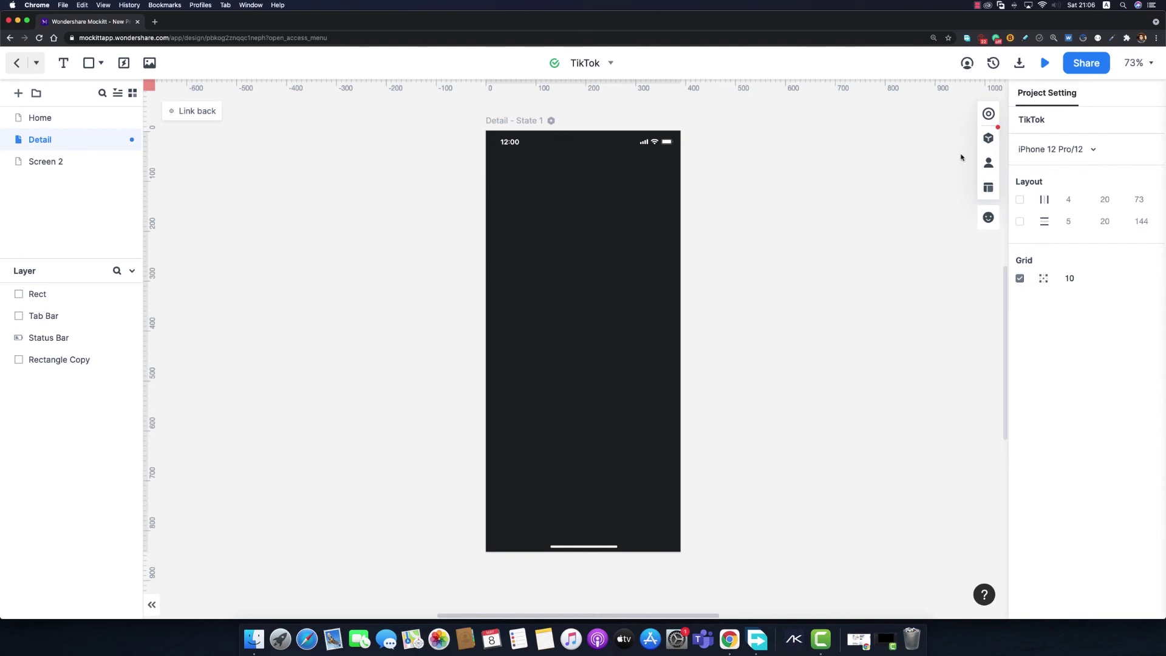
Step: Add a Video widget filling the whole screen at 390 × 844 and place its layer just above the background rectangle
{"action": "left_click", "coordinate": [989, 138]}
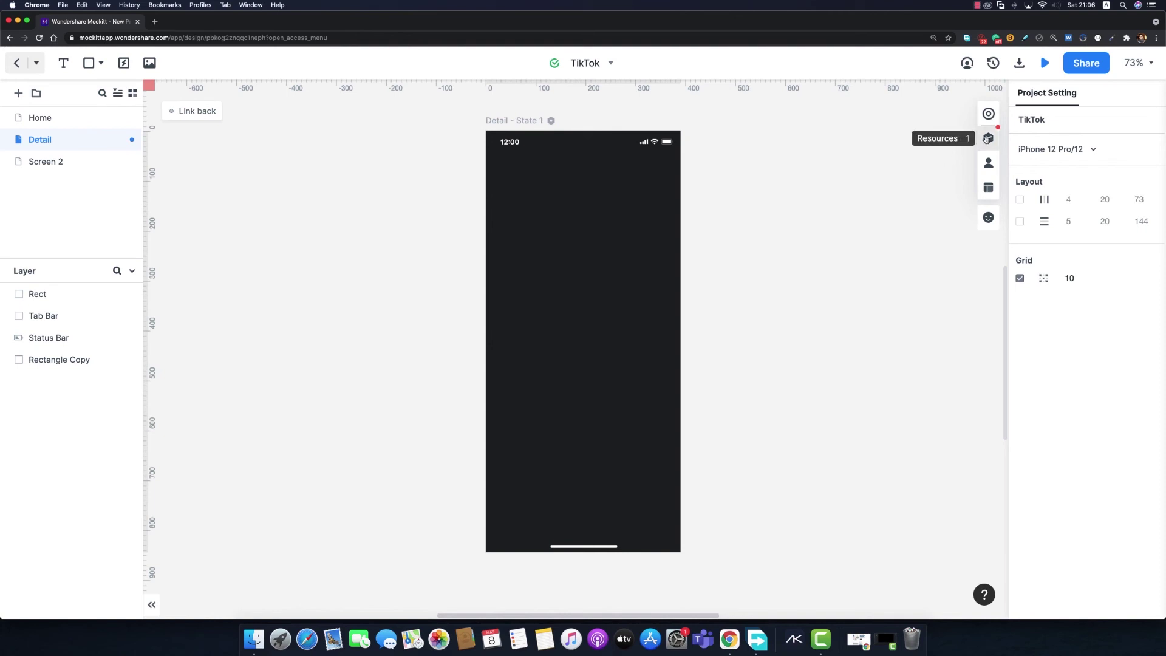
{"action": "left_click", "coordinate": [816, 119]}
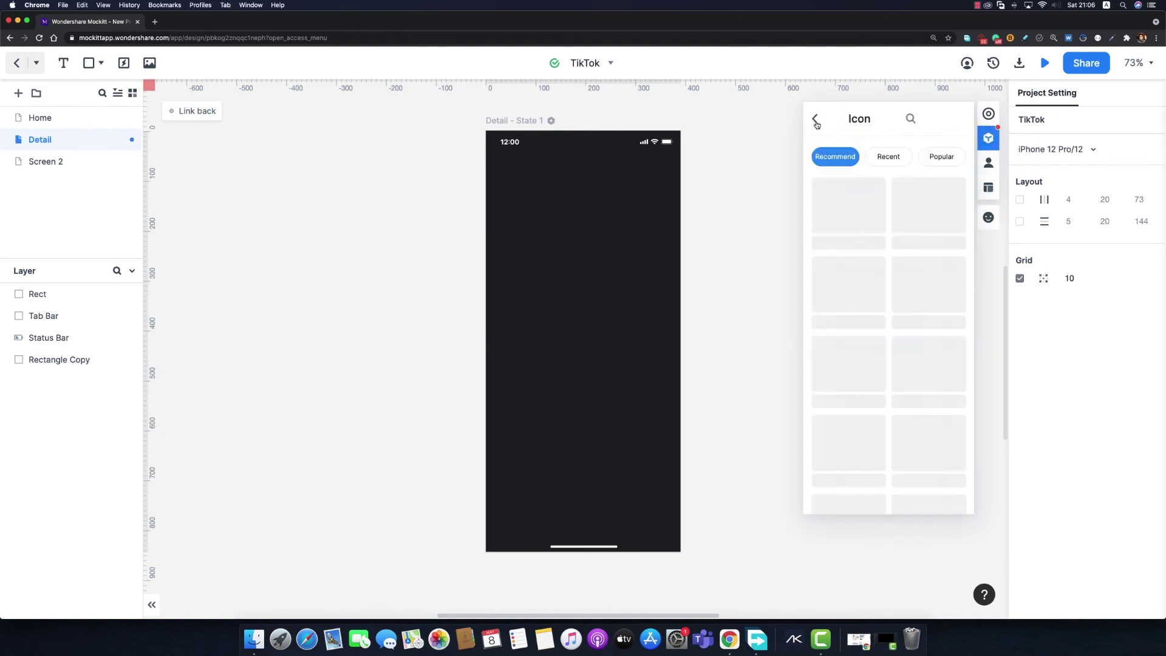
{"action": "left_click", "coordinate": [817, 119]}
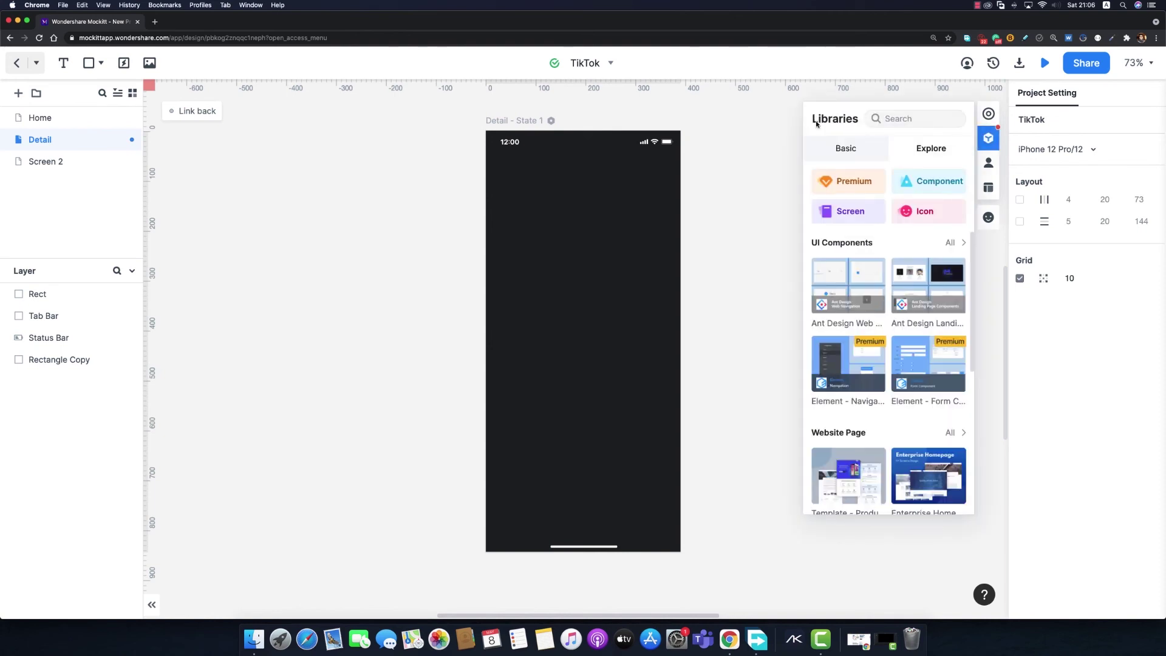
{"action": "left_click", "coordinate": [860, 149]}
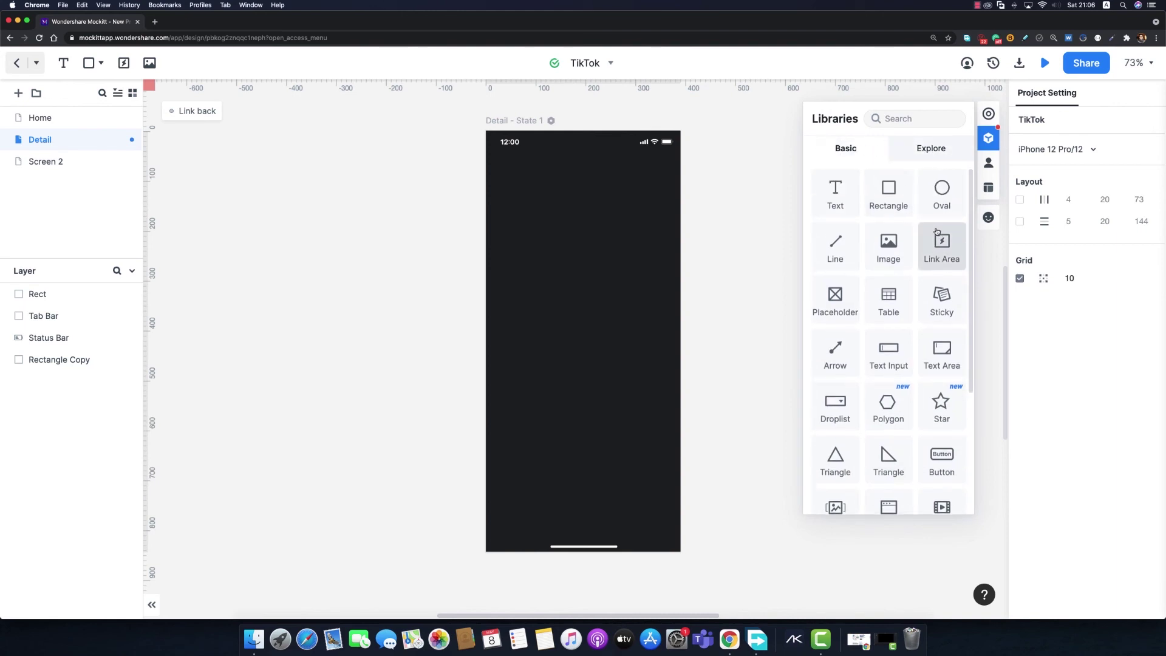
{"action": "scroll", "coordinate": [941, 231], "scroll_direction": "down", "scroll_amount": 5}
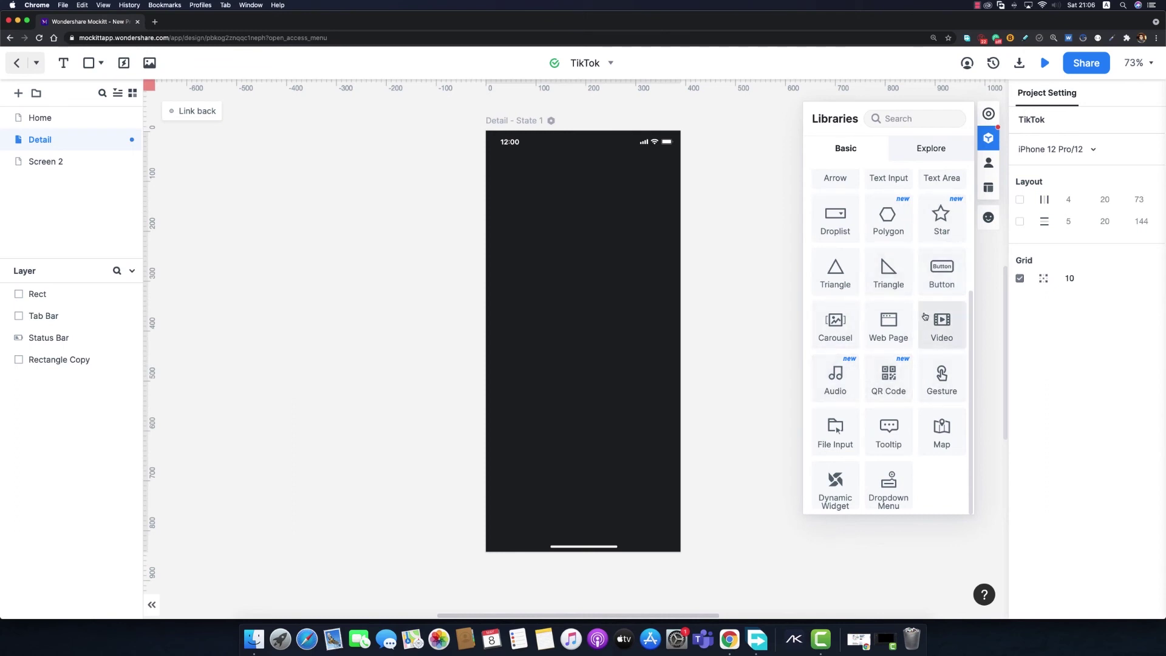
{"action": "left_click_drag", "start_coordinate": [947, 330], "coordinate": [581, 175]}
{"action": "left_click_drag", "start_coordinate": [645, 221], "coordinate": [679, 553]}
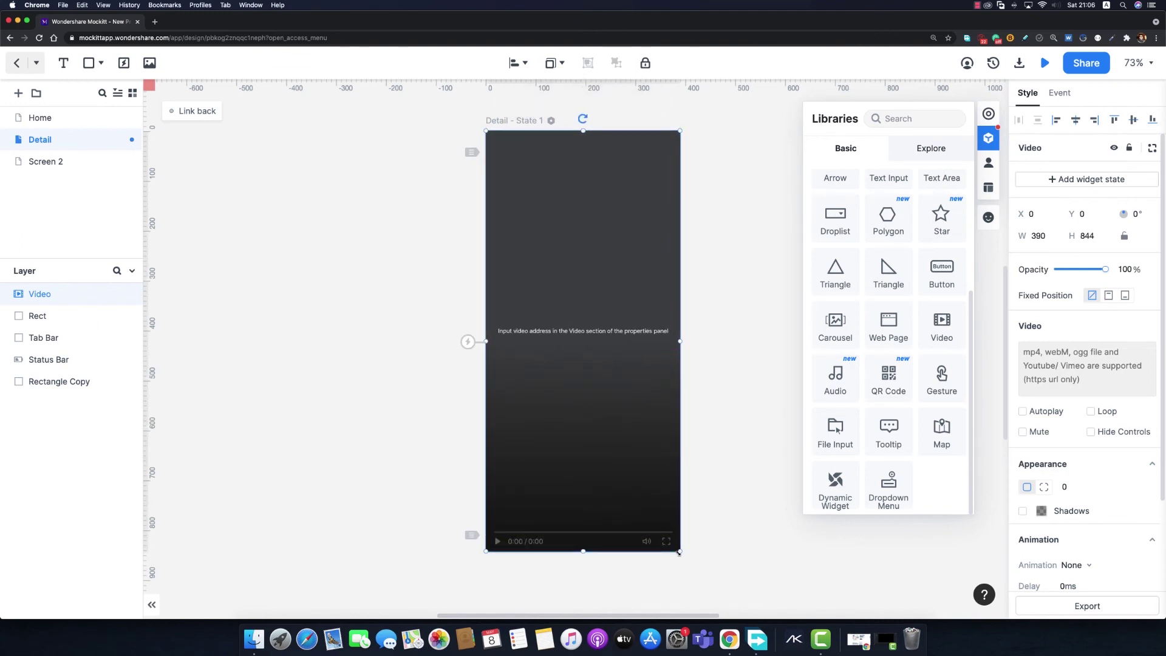
{"action": "left_click", "coordinate": [989, 138]}
{"action": "left_click_drag", "start_coordinate": [60, 297], "coordinate": [64, 369]}
Step: Place a 44 × 44 image placeholder over the lower part of the video at about X 85, Y 714
{"action": "scroll", "coordinate": [576, 509], "scroll_direction": "up", "scroll_amount": 5}
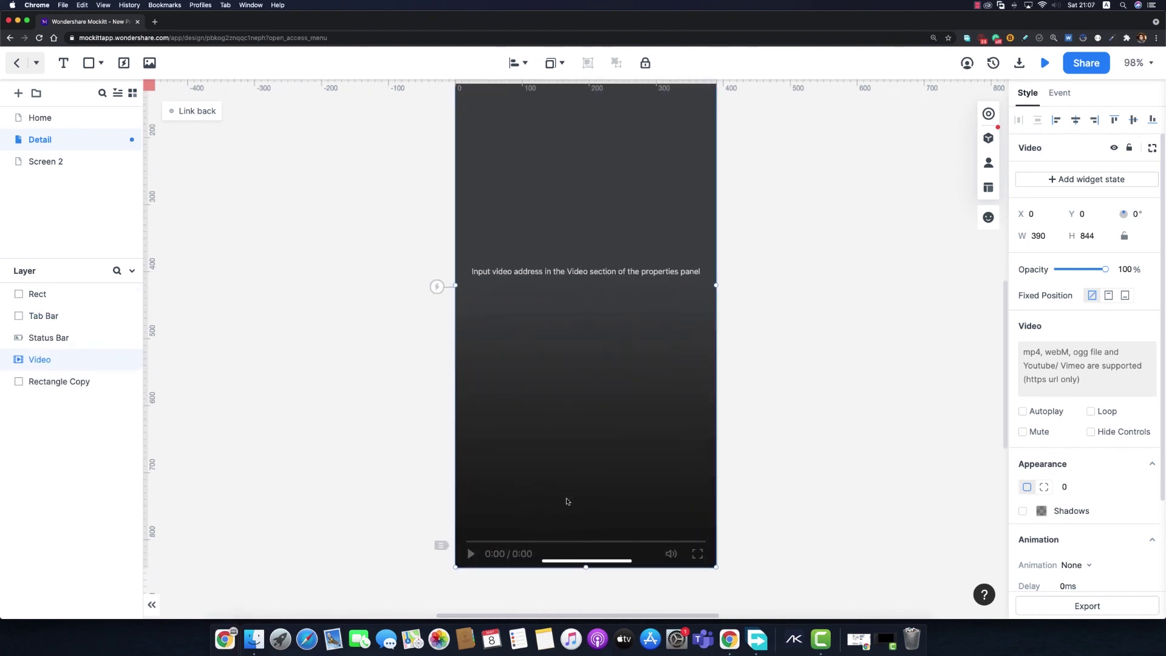
{"action": "key", "text": "shift+1"}
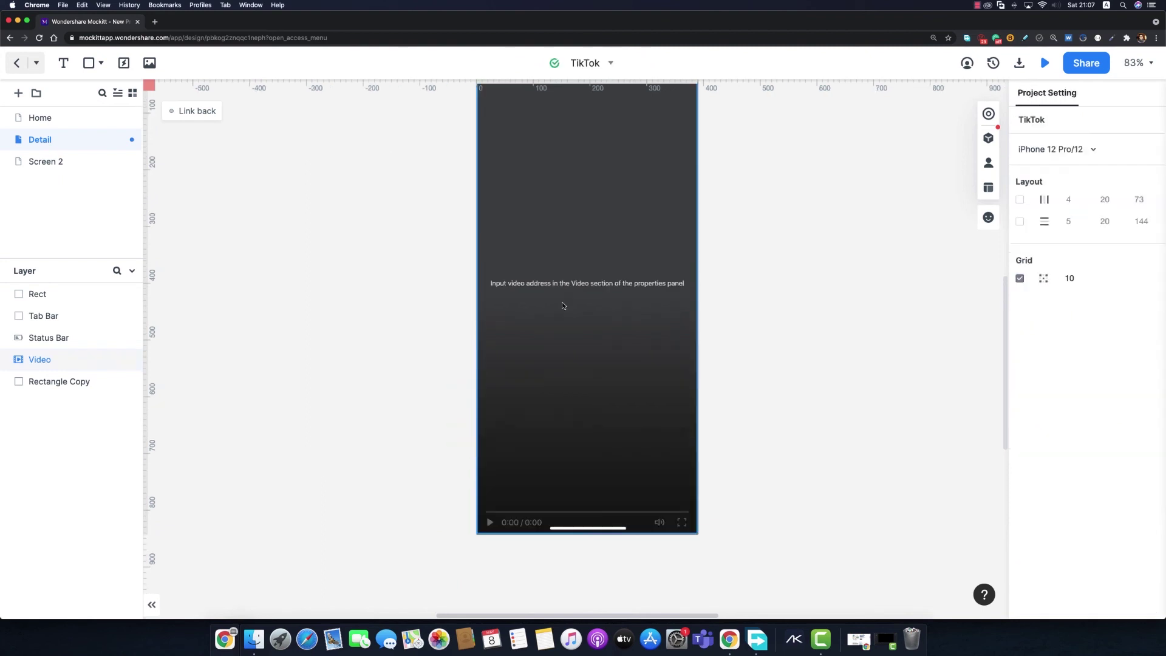
{"action": "left_click", "coordinate": [149, 63]}
{"action": "left_click", "coordinate": [535, 453]}
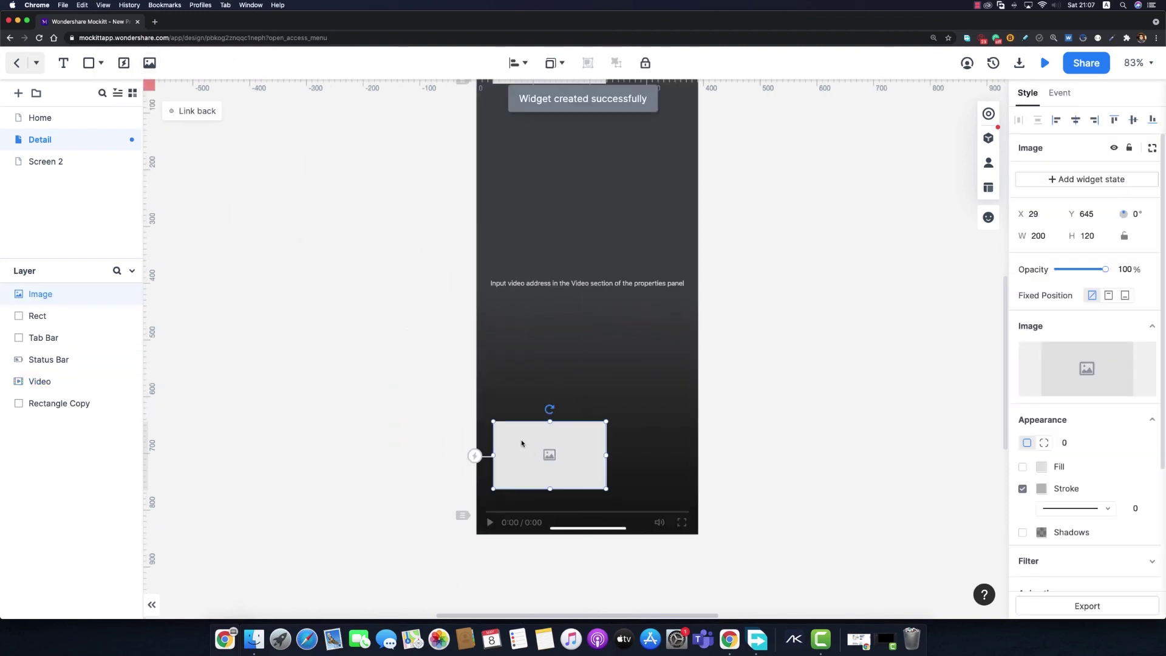
{"action": "left_click", "coordinate": [1051, 240]}
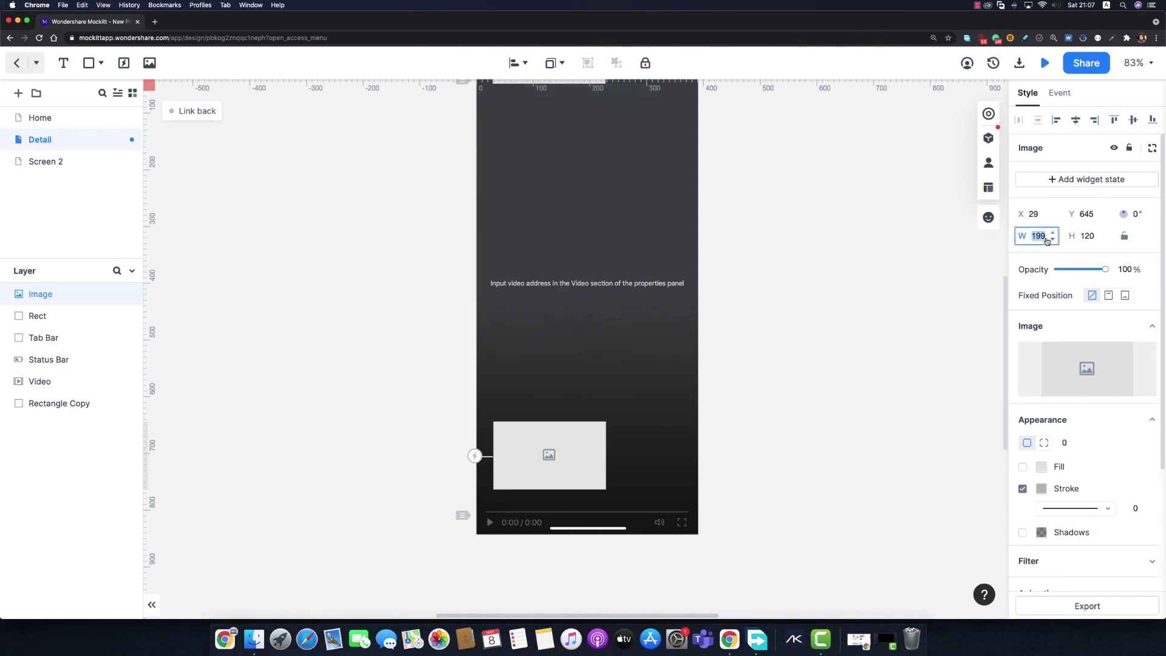
{"action": "type", "text": "44"}
{"action": "left_click", "coordinate": [1087, 239]}
{"action": "type", "text": "4"}
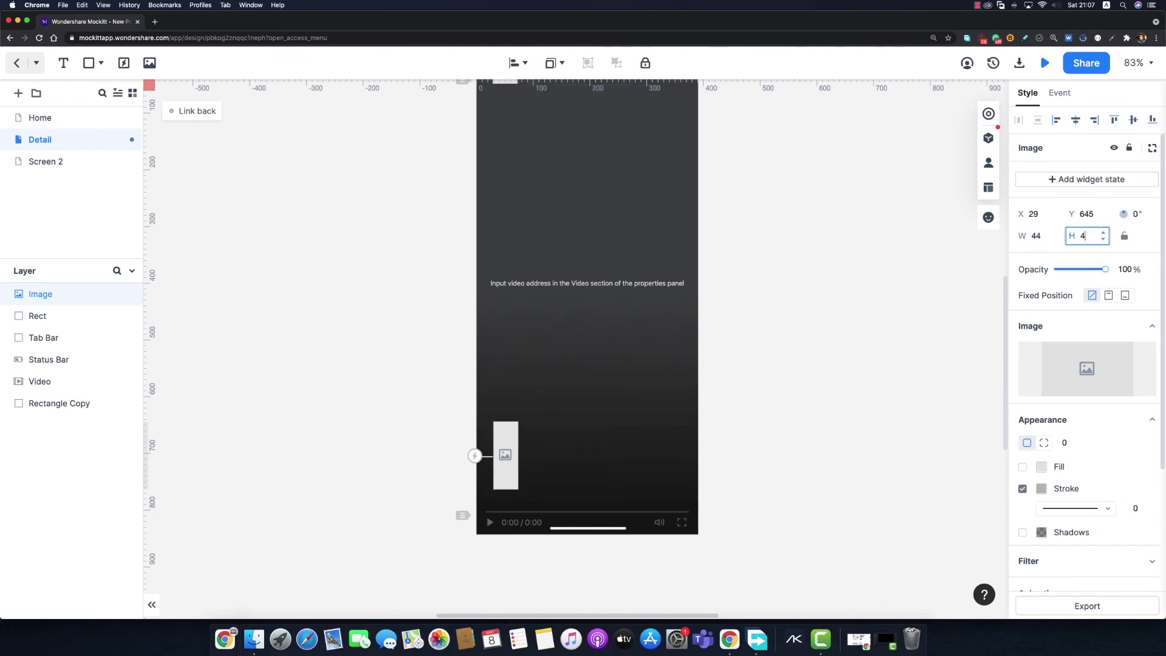
{"action": "type", "text": "4"}
{"action": "key", "text": "Return"}
Step: Fill the image placeholder with the Like heart from the library's Icons folder
{"action": "left_click", "coordinate": [1086, 376]}
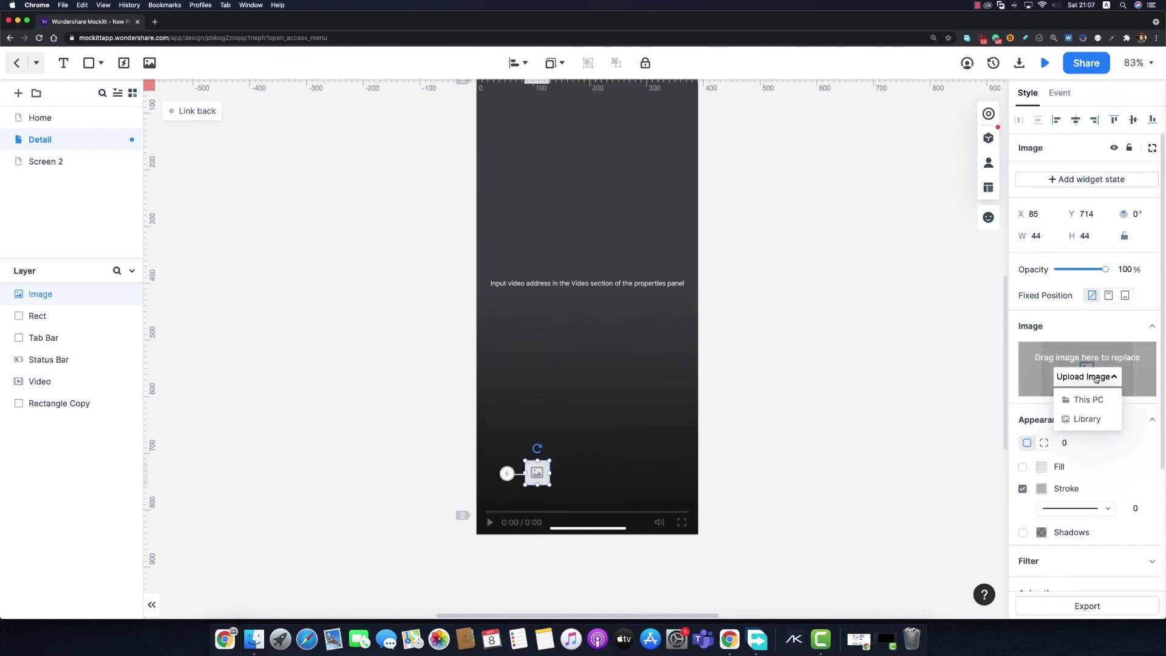
{"action": "left_click", "coordinate": [1084, 420]}
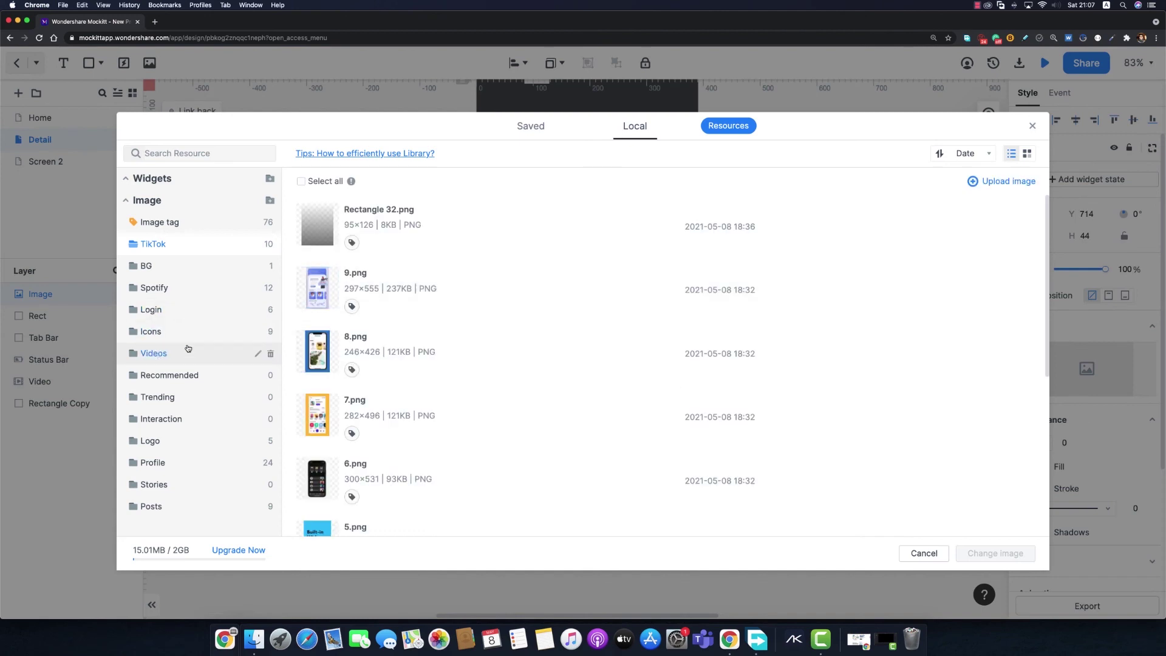
{"action": "left_click", "coordinate": [188, 335]}
{"action": "left_click", "coordinate": [311, 353]}
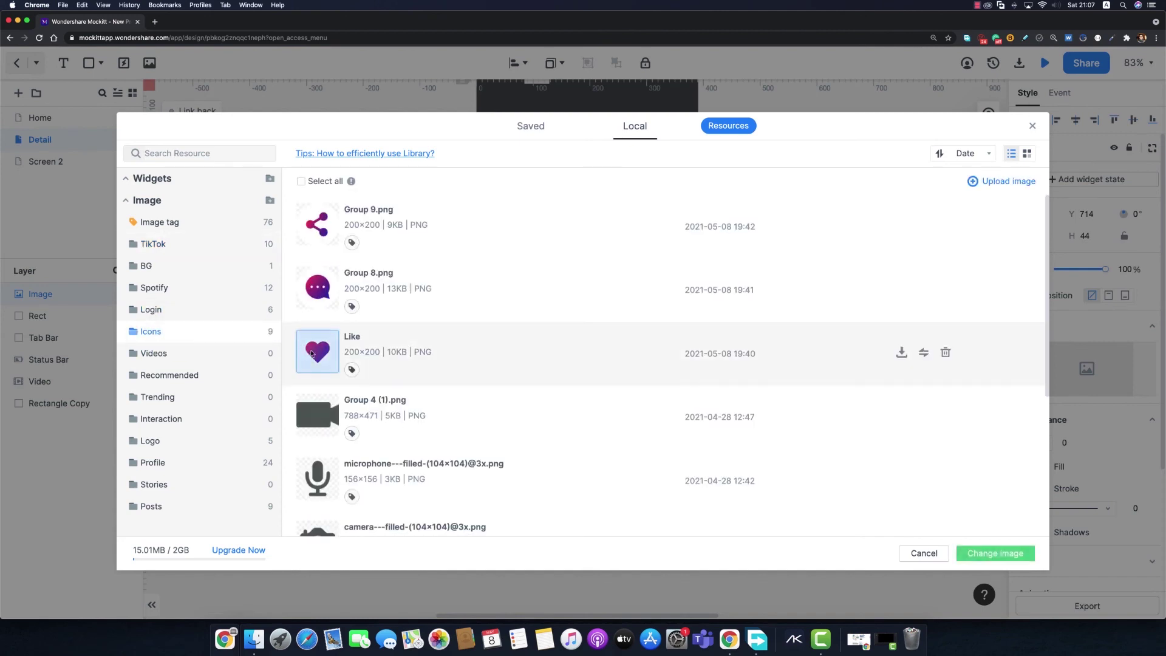
{"action": "double_click", "coordinate": [311, 353]}
Step: Duplicate the heart icon to its right at X 156, Y 714 and replace the copy's image with the chat icon Group 8.png
{"action": "key", "text": "super+d"}
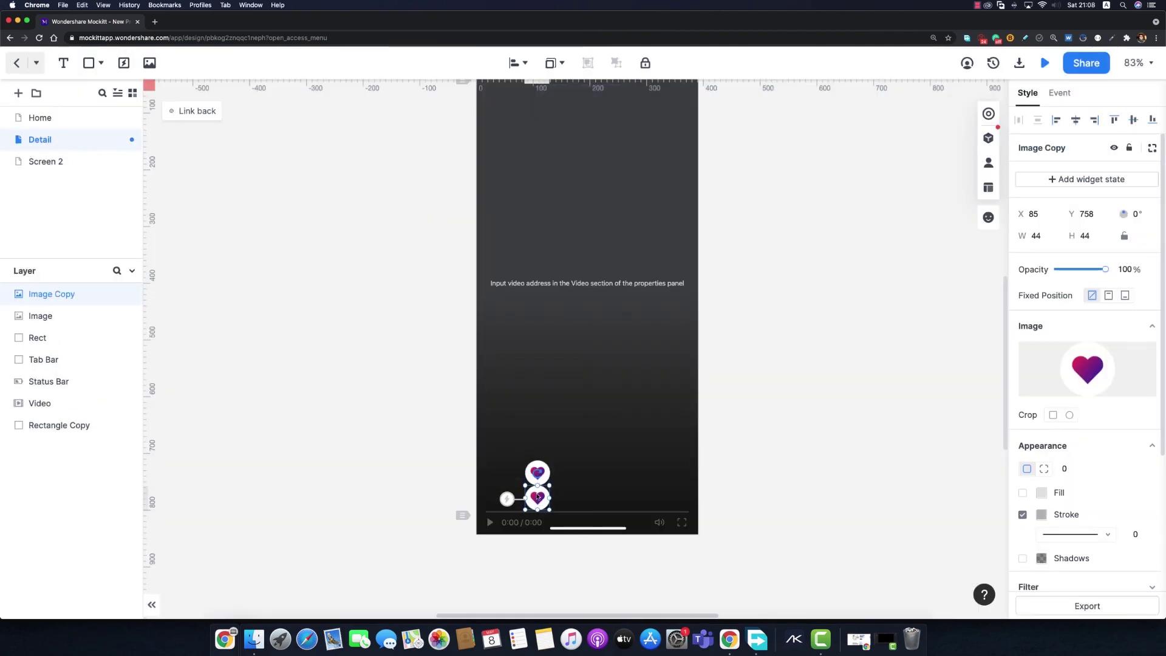
{"action": "left_click_drag", "start_coordinate": [538, 497], "coordinate": [577, 472]}
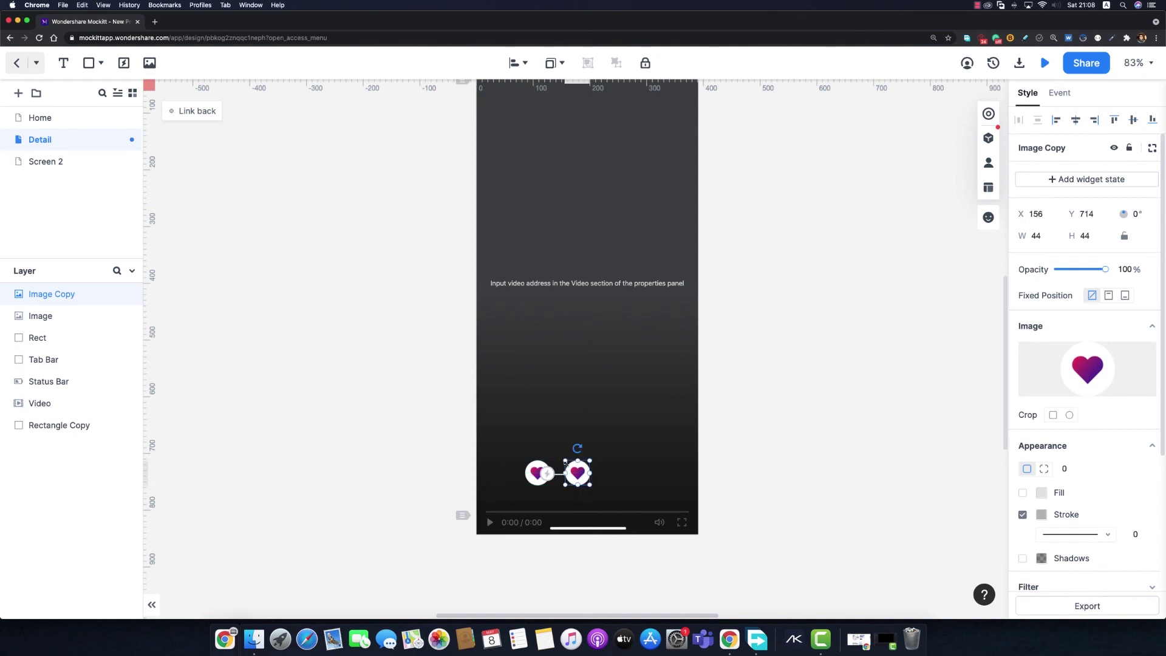
{"action": "mouse_move", "coordinate": [1085, 378]}
{"action": "left_click", "coordinate": [1037, 412]}
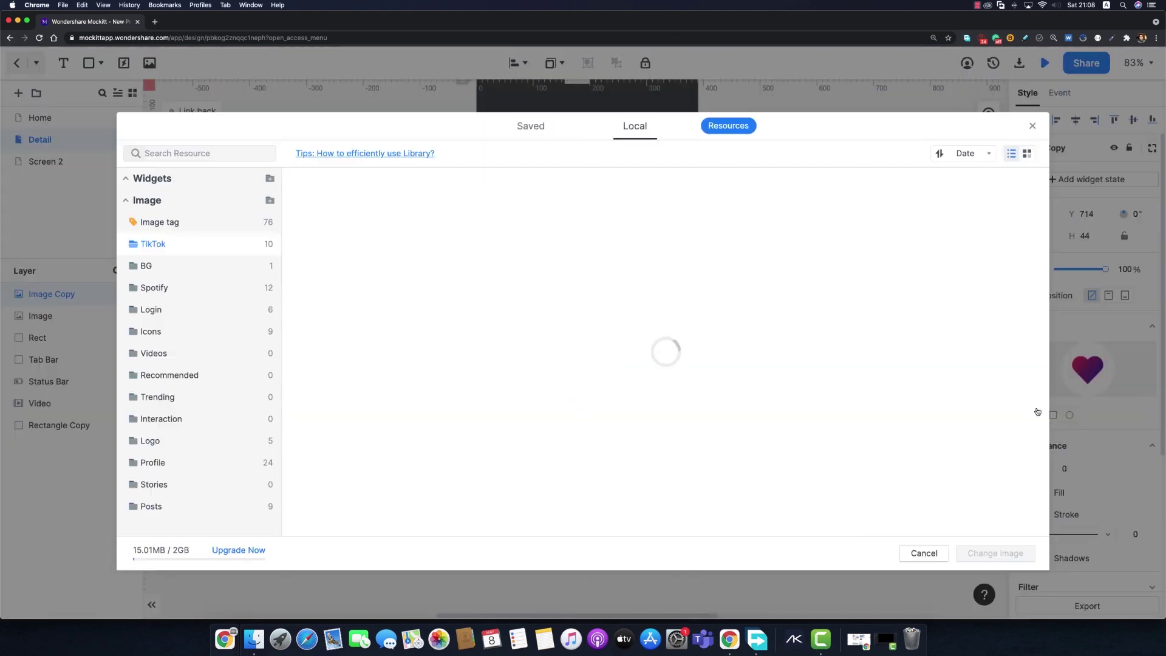
{"action": "left_click", "coordinate": [182, 331]}
{"action": "left_click", "coordinate": [313, 296]}
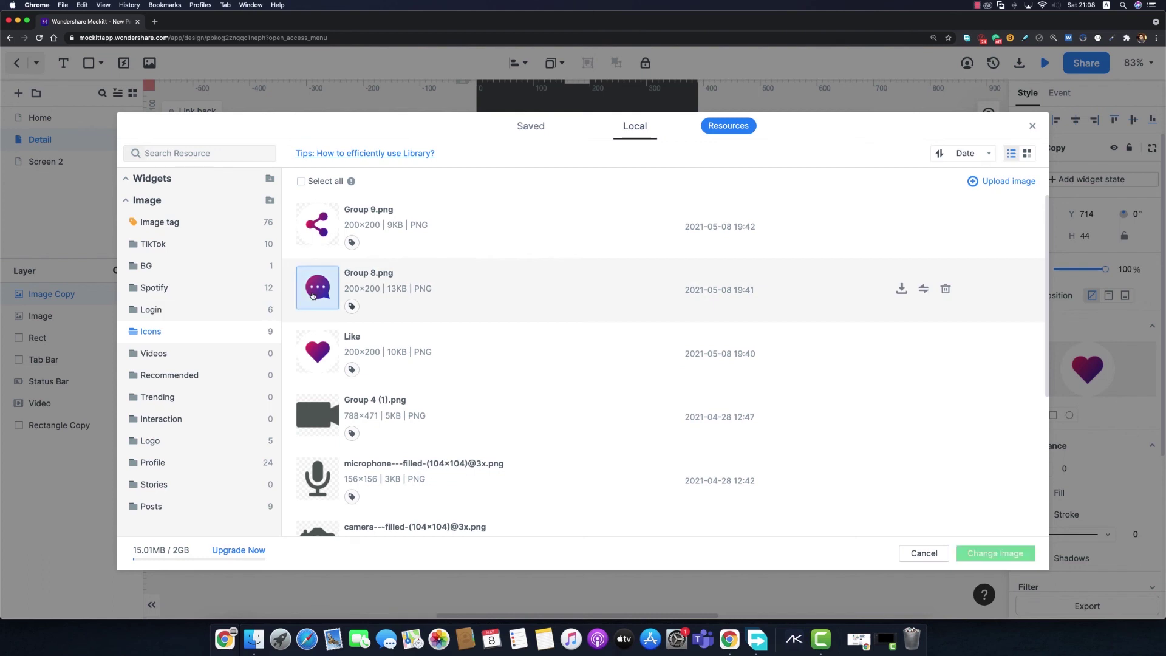
{"action": "double_click", "coordinate": [313, 296]}
Step: Duplicate the chat icon to its right at about X 227, Y 714 and replace the copy's image with the share icon Group 9.png
{"action": "key", "text": "super+d"}
{"action": "left_click_drag", "start_coordinate": [577, 497], "coordinate": [617, 478]}
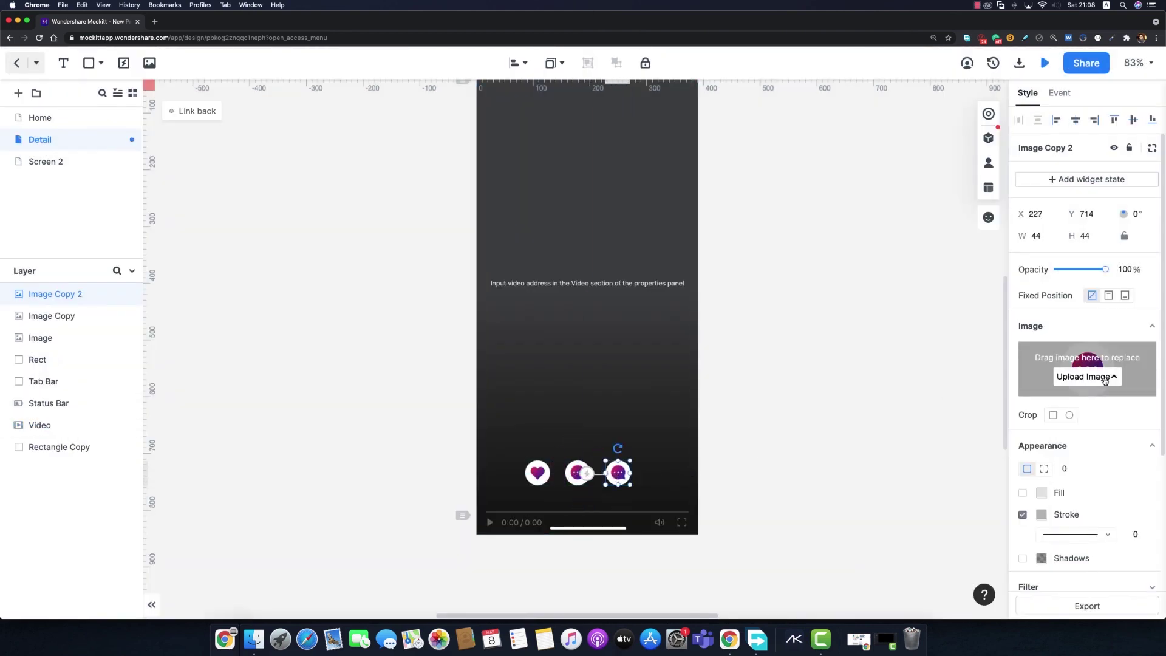
{"action": "mouse_move", "coordinate": [1085, 377]}
{"action": "left_click", "coordinate": [1087, 418]}
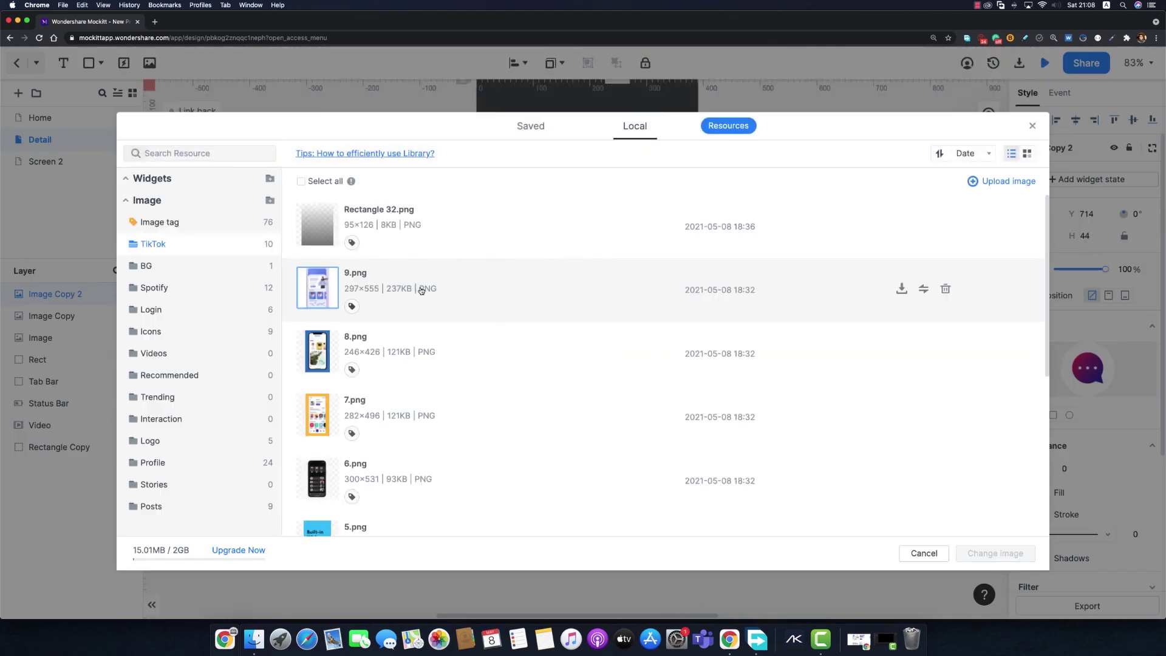
{"action": "left_click", "coordinate": [198, 310]}
{"action": "double_click", "coordinate": [315, 226]}
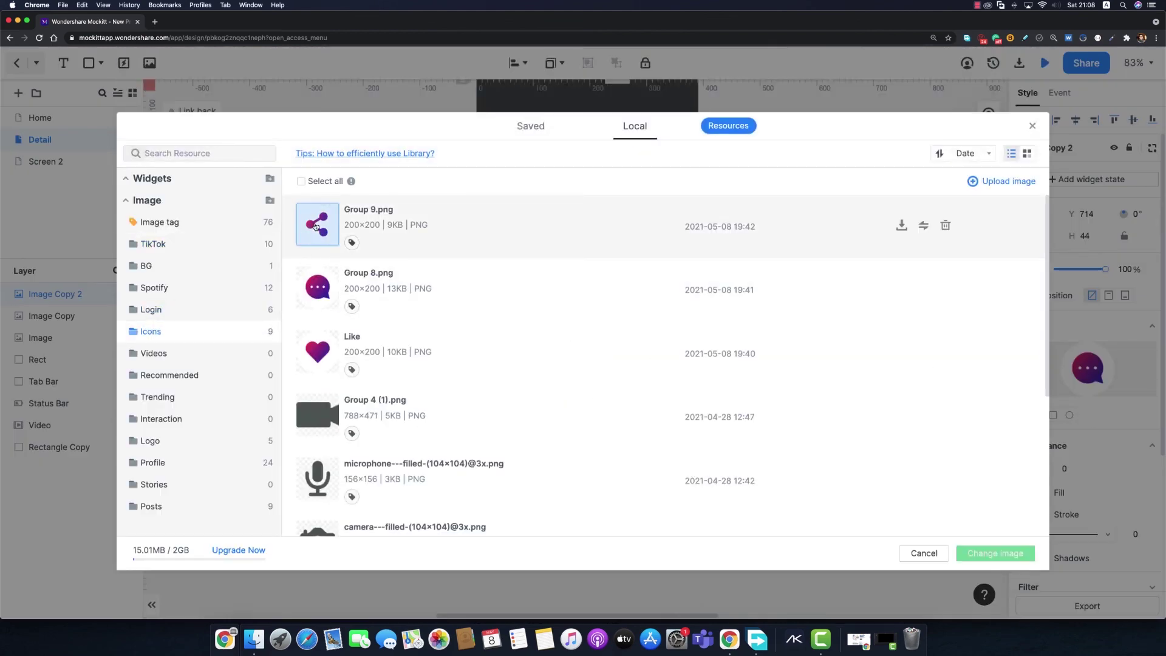
{"action": "scroll", "coordinate": [599, 474], "scroll_direction": "up", "scroll_amount": 5}
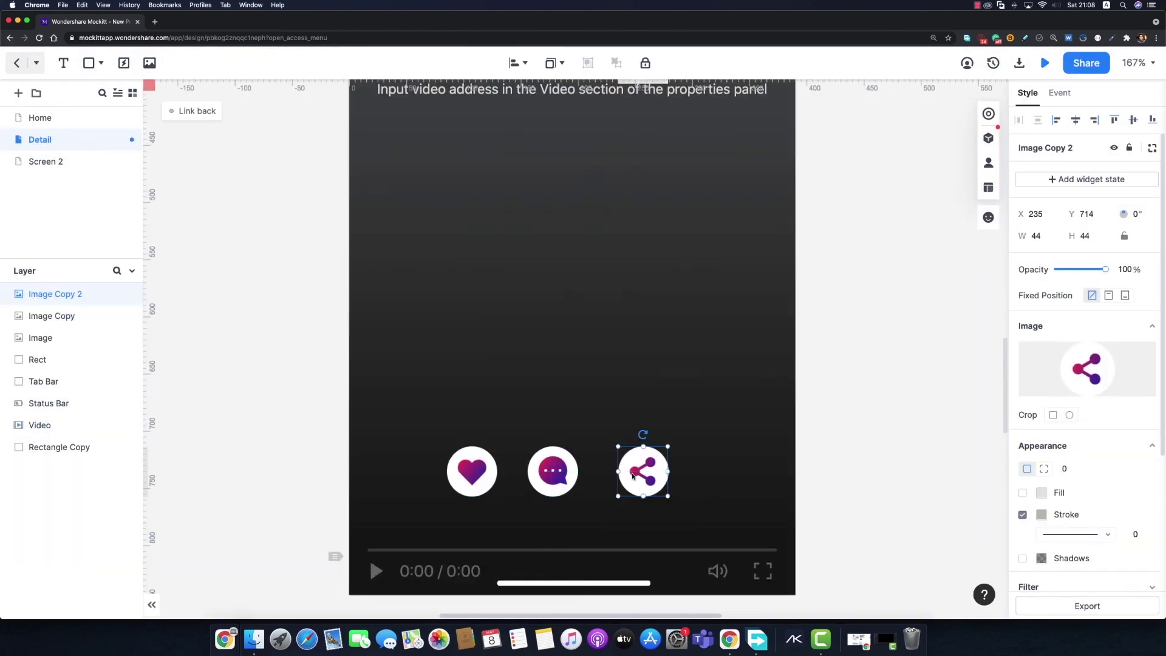
Step: Space the heart, chat and share icons evenly 32 apart and group all three
{"action": "left_click", "coordinate": [566, 474], "text": "shift"}
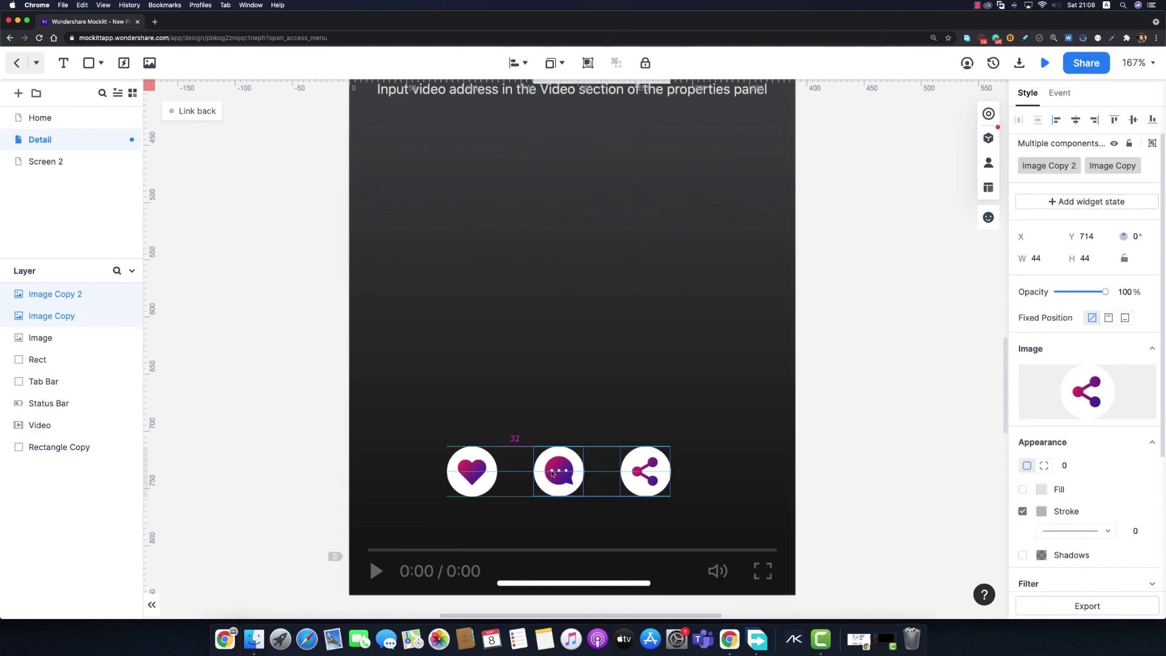
{"action": "left_click", "coordinate": [485, 473], "text": "shift"}
{"action": "key", "text": "super+g"}
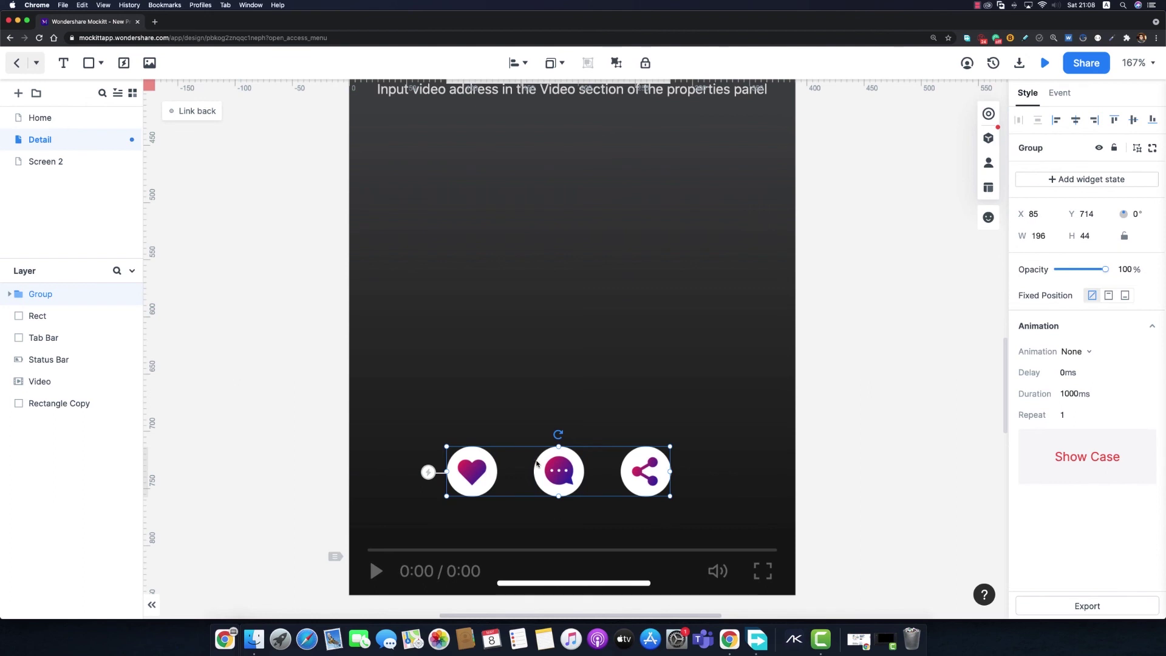
Step: Centre the icon group horizontally on the Detail screen and move it down closer to the video's playback bar
{"action": "left_click", "coordinate": [1076, 120]}
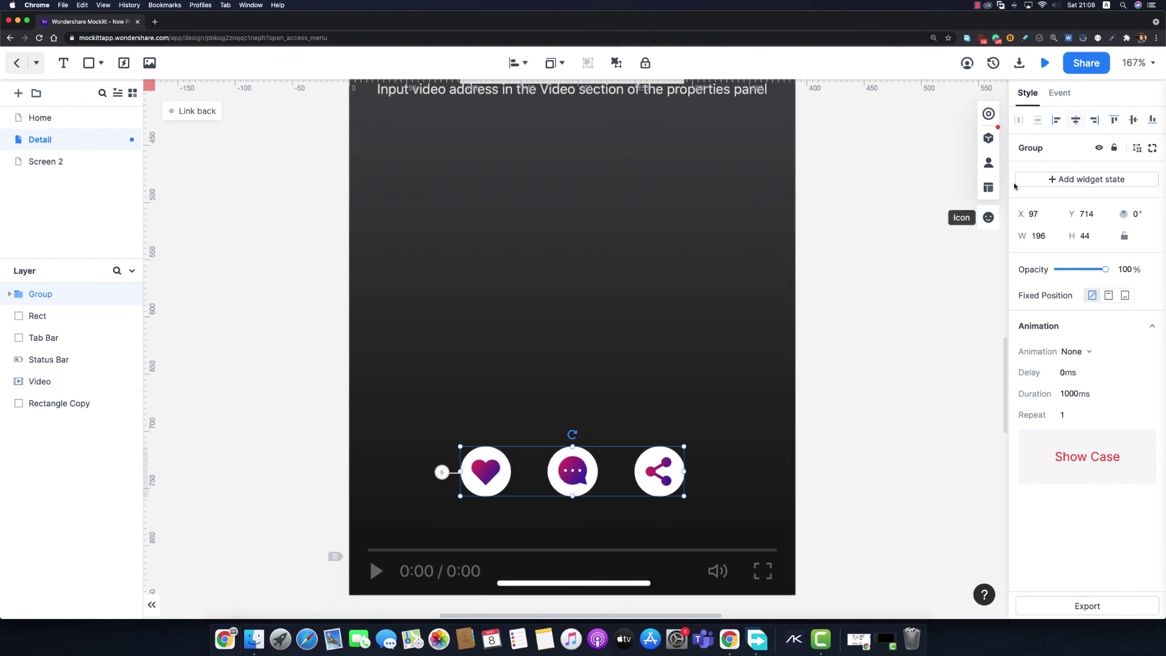
{"action": "key", "text": "Escape"}
{"action": "left_click_drag", "start_coordinate": [577, 470], "coordinate": [576, 503]}
Step: Set the Detail screen's video to autoplay, loop and hide its controls, and enter the video's web address
{"action": "left_click", "coordinate": [662, 334]}
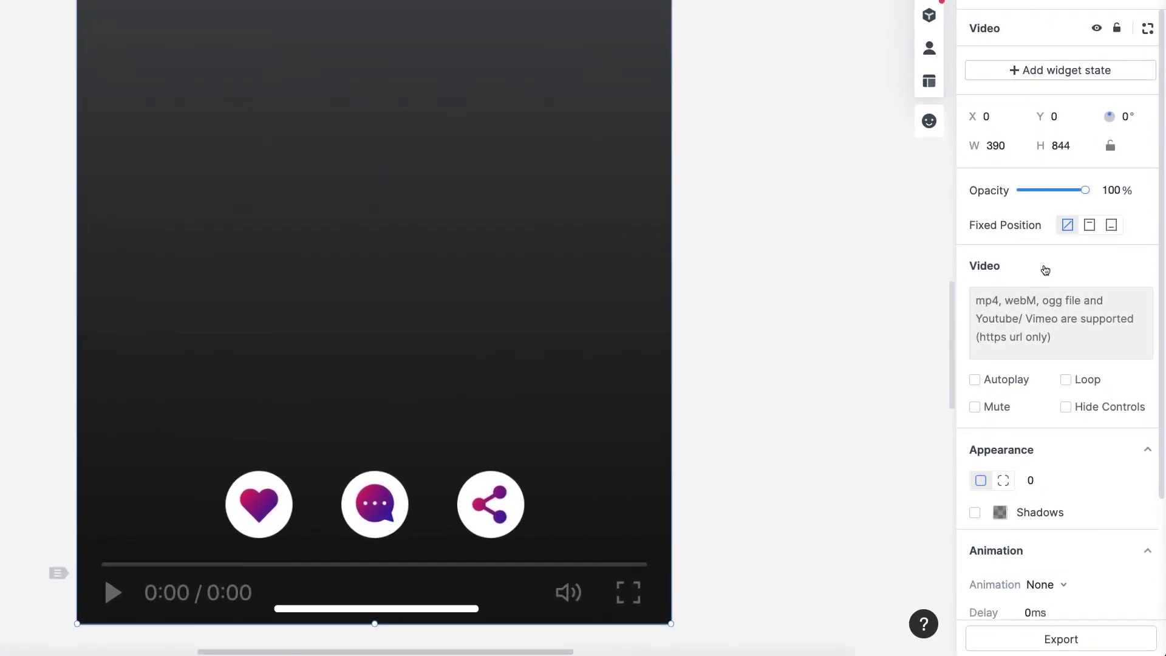
{"action": "left_click", "coordinate": [975, 342]}
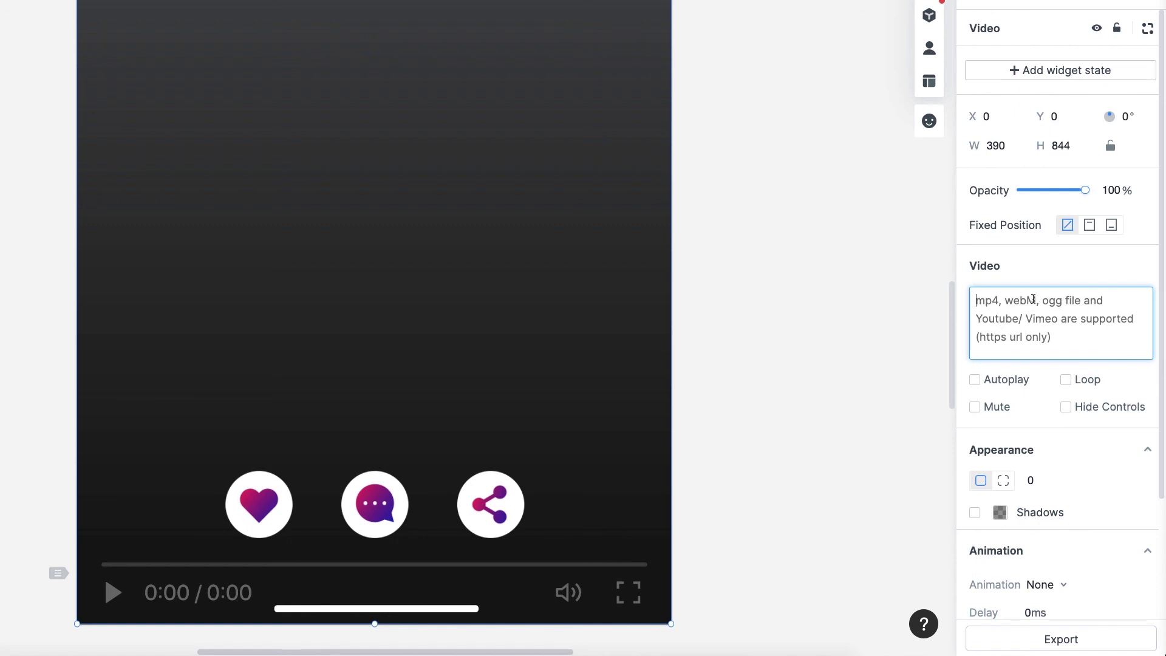
{"action": "left_click", "coordinate": [1064, 322]}
{"action": "left_click", "coordinate": [1066, 409]}
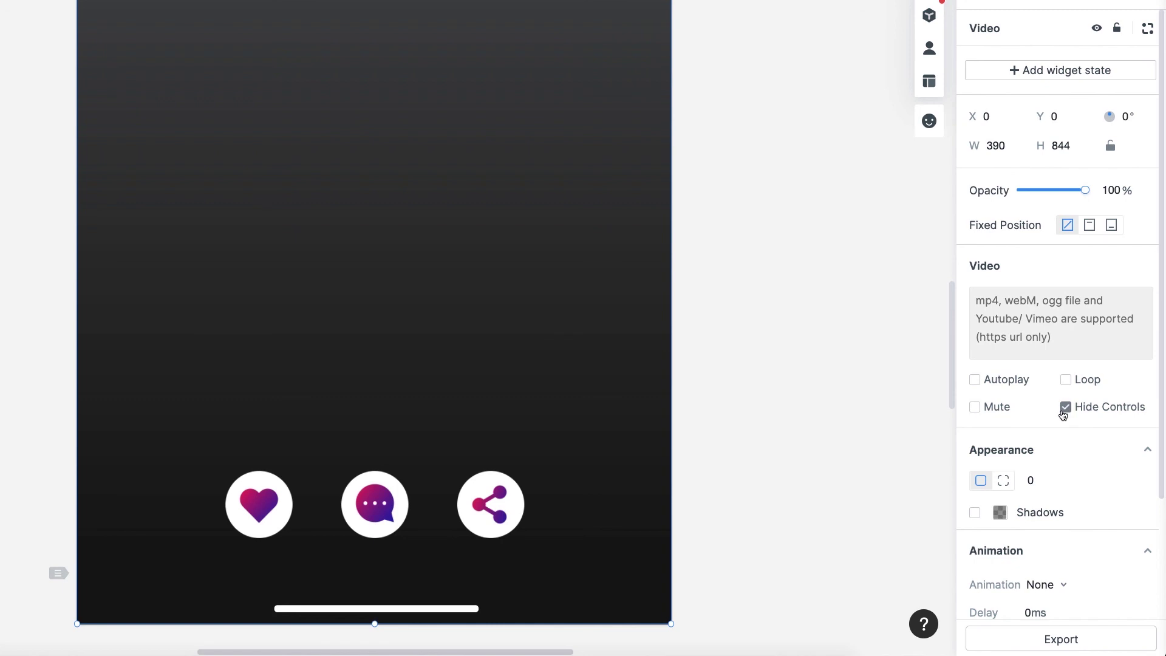
{"action": "left_click", "coordinate": [975, 380]}
{"action": "left_click", "coordinate": [1020, 330]}
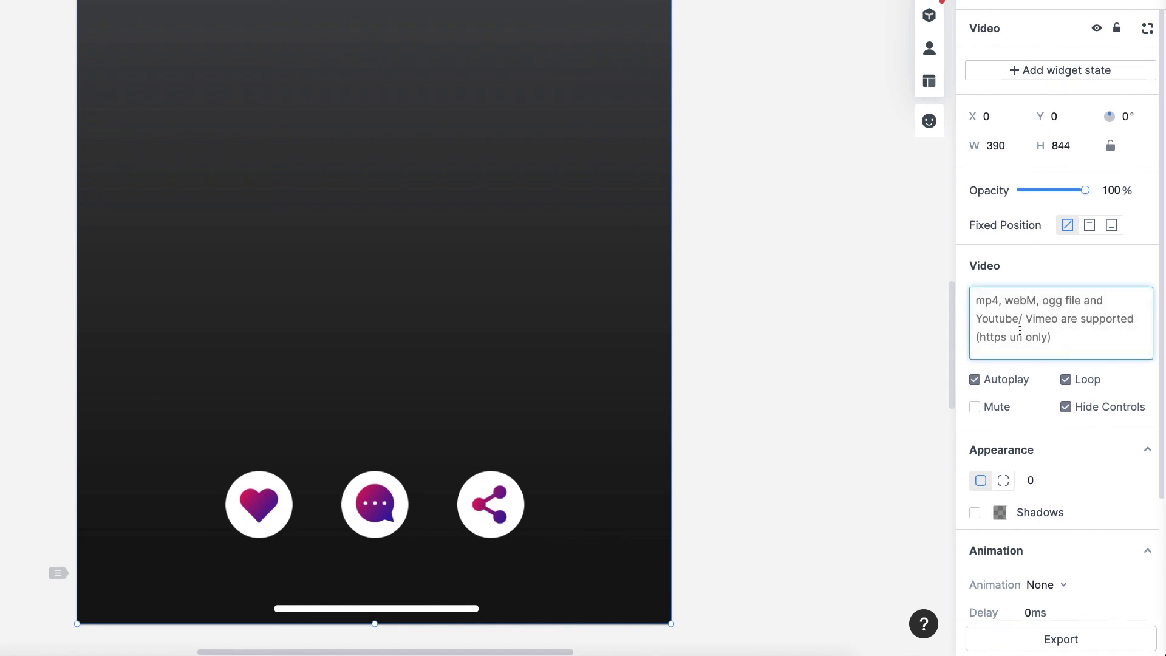
{"action": "left_click", "coordinate": [879, 365]}
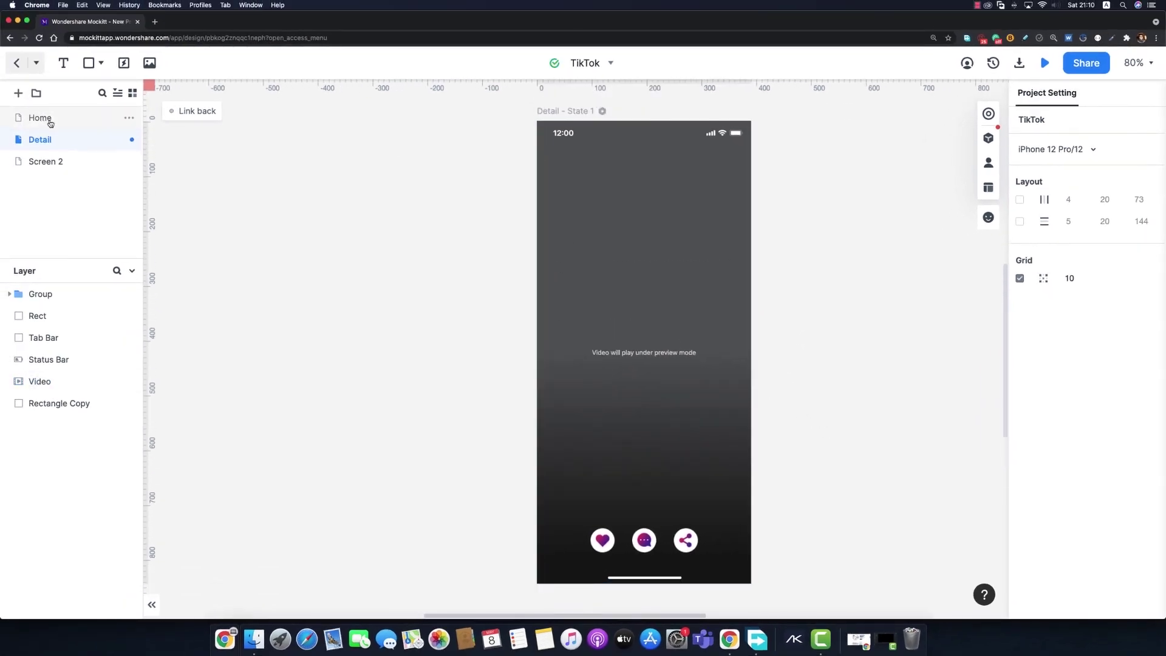
Step: On the Home screen, link the Built-in Widgets tile to the Detail screen with a tap event
{"action": "left_click", "coordinate": [40, 118]}
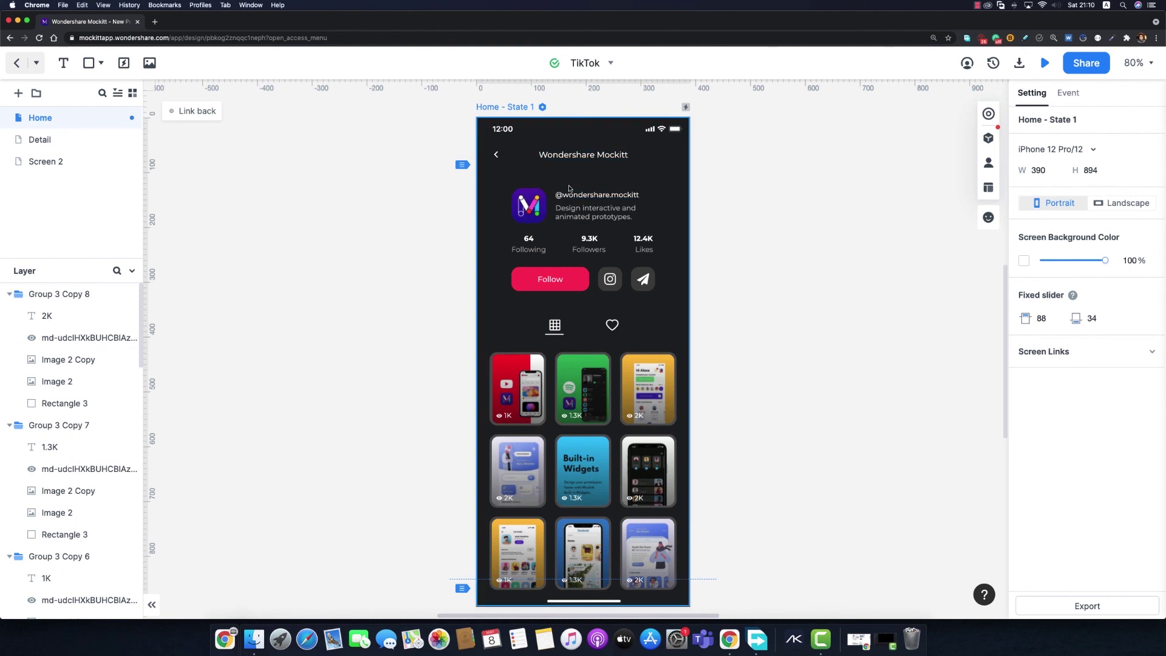
{"action": "scroll", "coordinate": [571, 191], "scroll_direction": "down", "scroll_amount": 5}
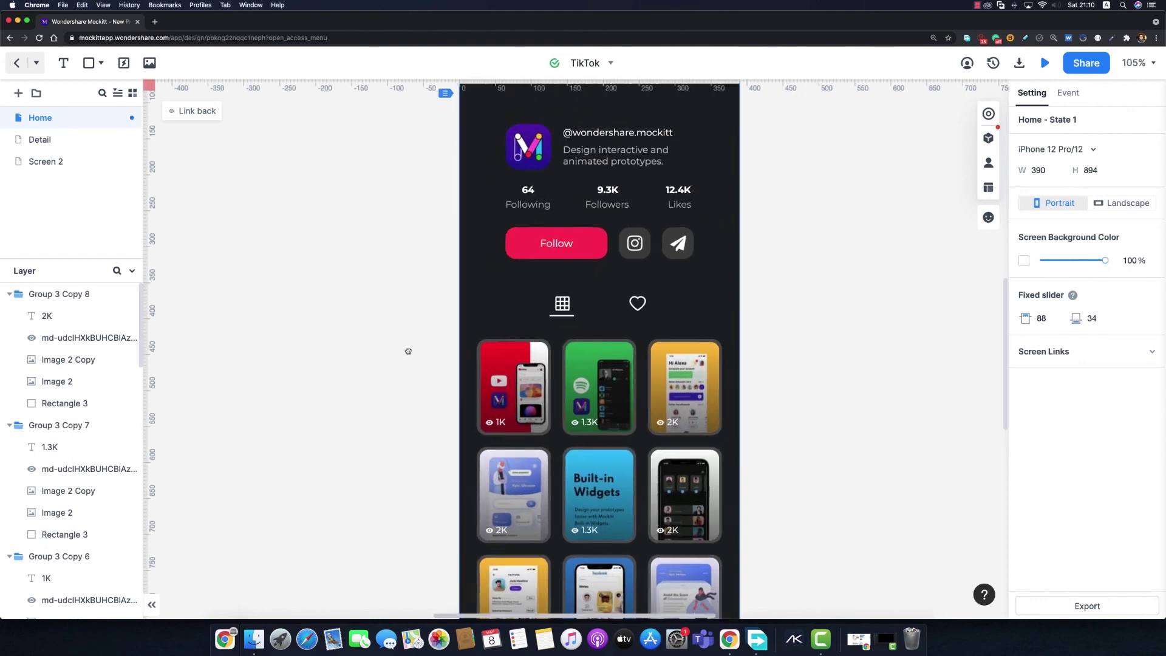
{"action": "scroll", "coordinate": [409, 346], "scroll_direction": "up", "scroll_amount": 3}
{"action": "left_click", "coordinate": [617, 359]}
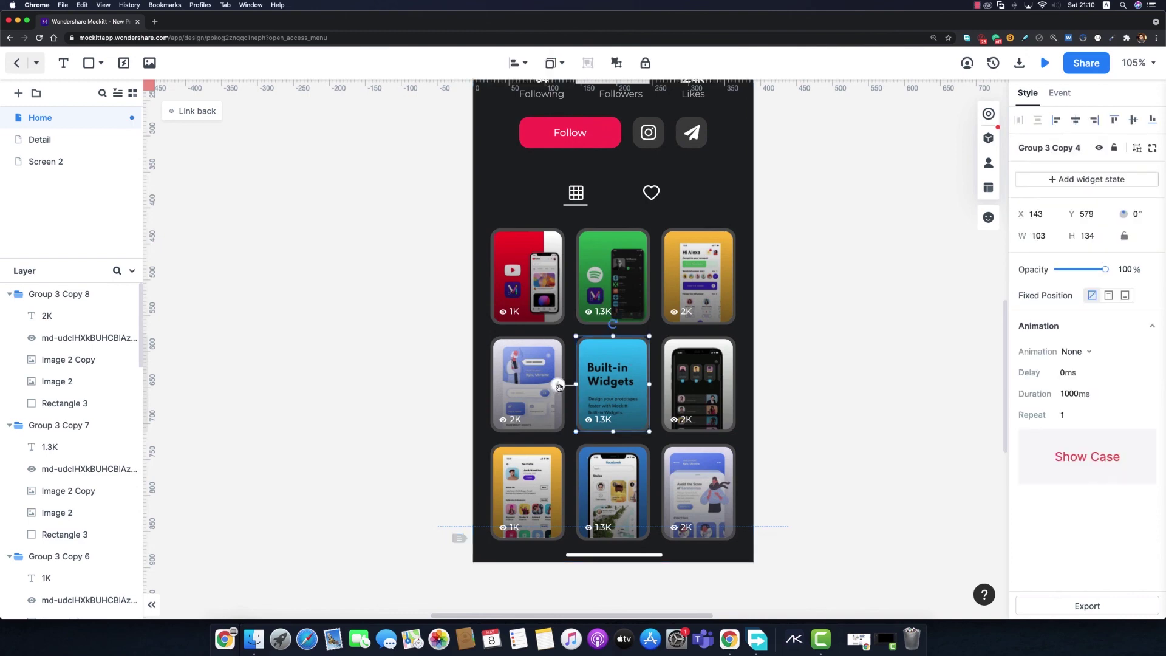
{"action": "left_click_drag", "start_coordinate": [559, 386], "coordinate": [70, 139]}
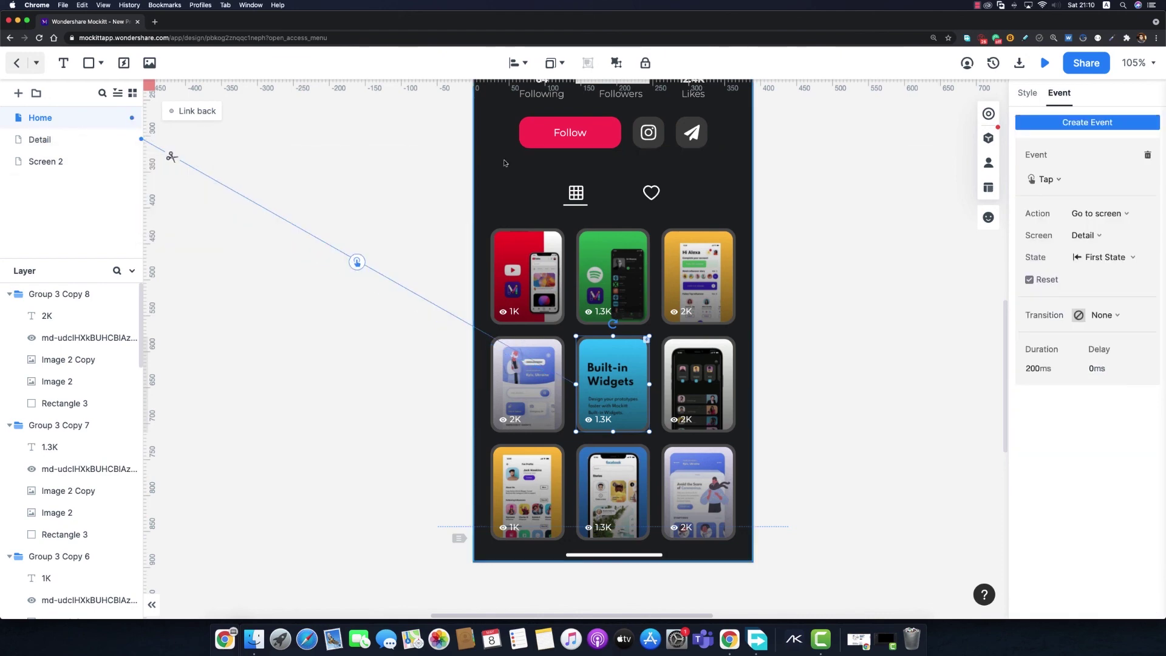
Step: Preview the prototype from the Home screen and test the Built-in Widgets tile's link to the Detail screen
{"action": "left_click", "coordinate": [1045, 63]}
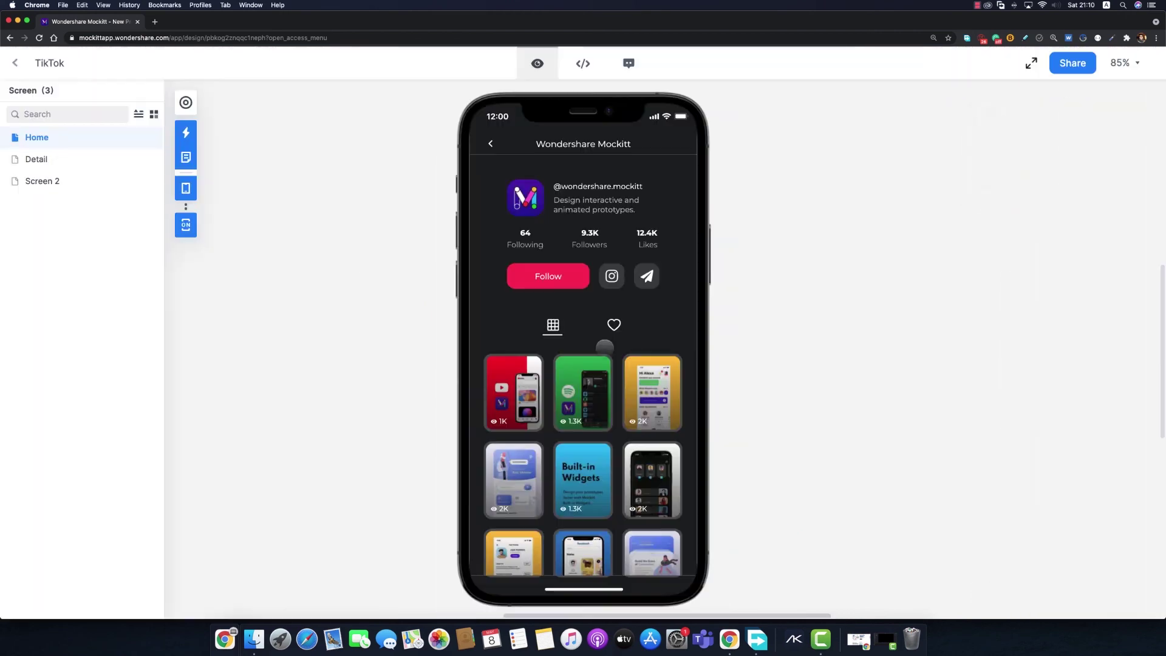
{"action": "left_click", "coordinate": [587, 467]}
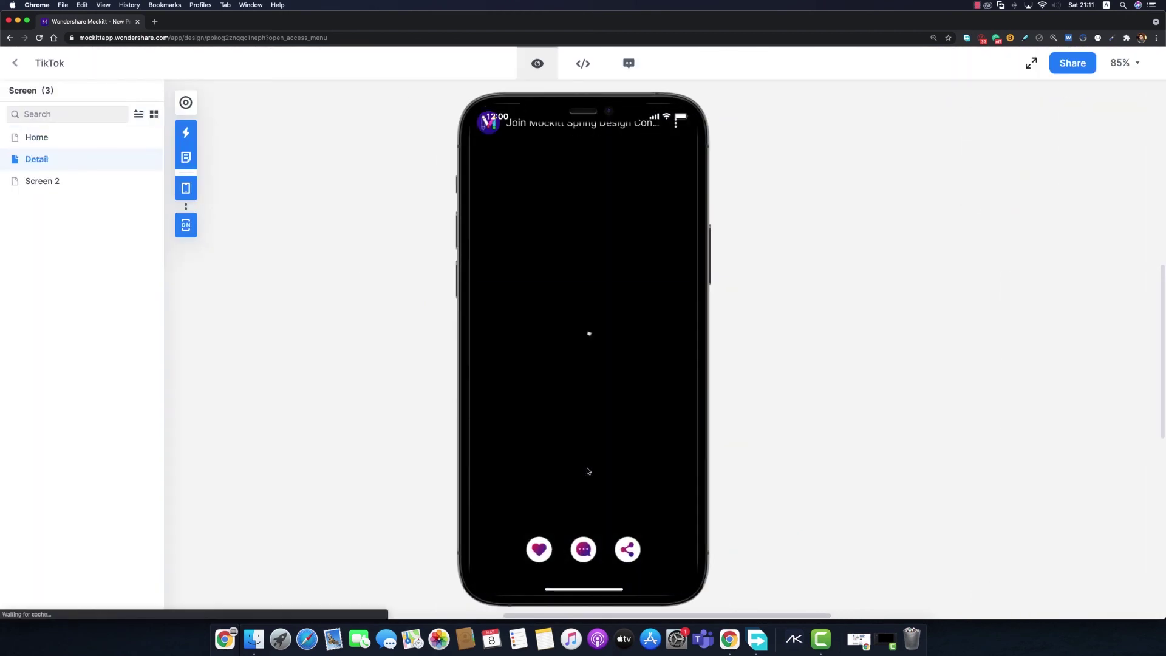